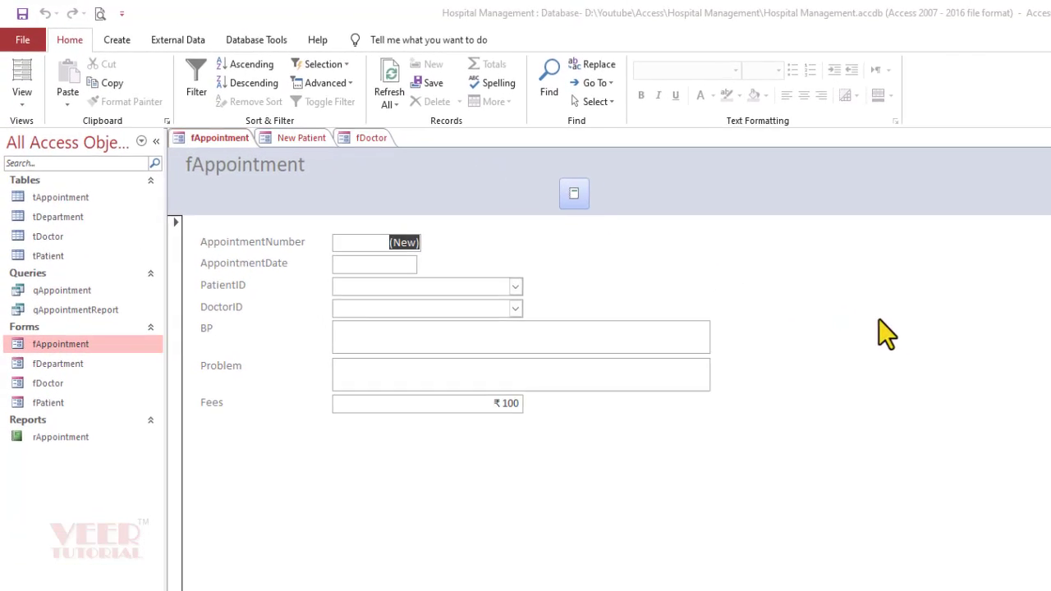
# Set the appointment date to 14-12-2023 and choose patient 101 with doctor 1.
pyautogui.click(385, 273)
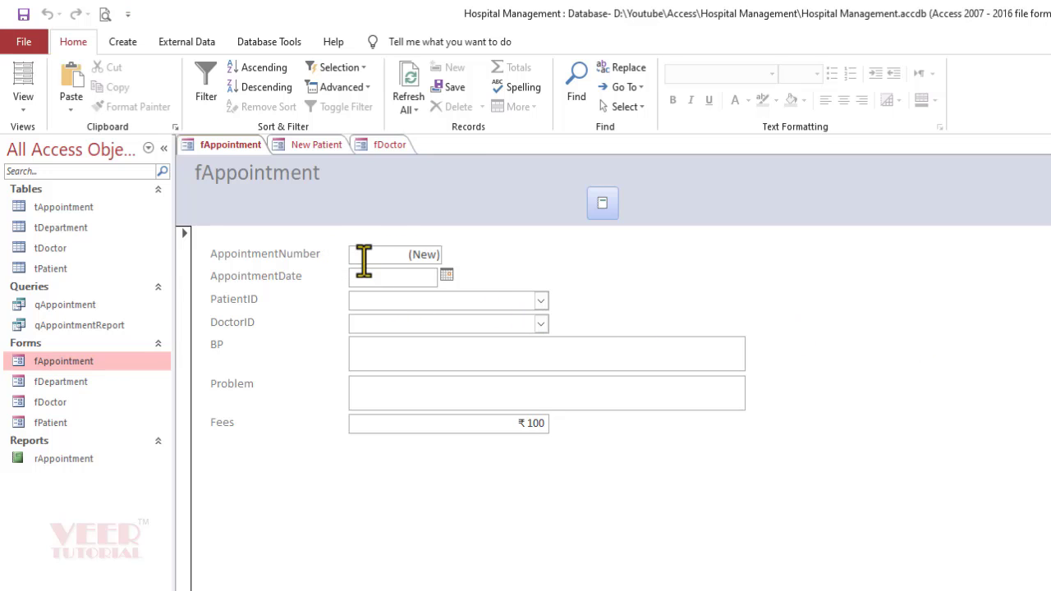
pyautogui.click(415, 277)
pyautogui.click(447, 275)
pyautogui.click(398, 351)
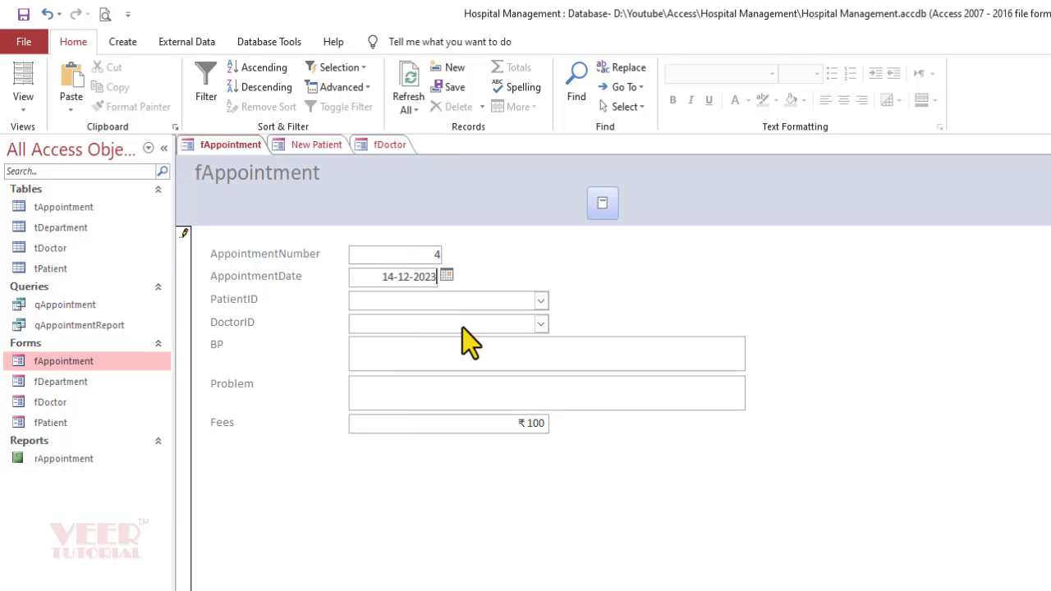
pyautogui.click(541, 301)
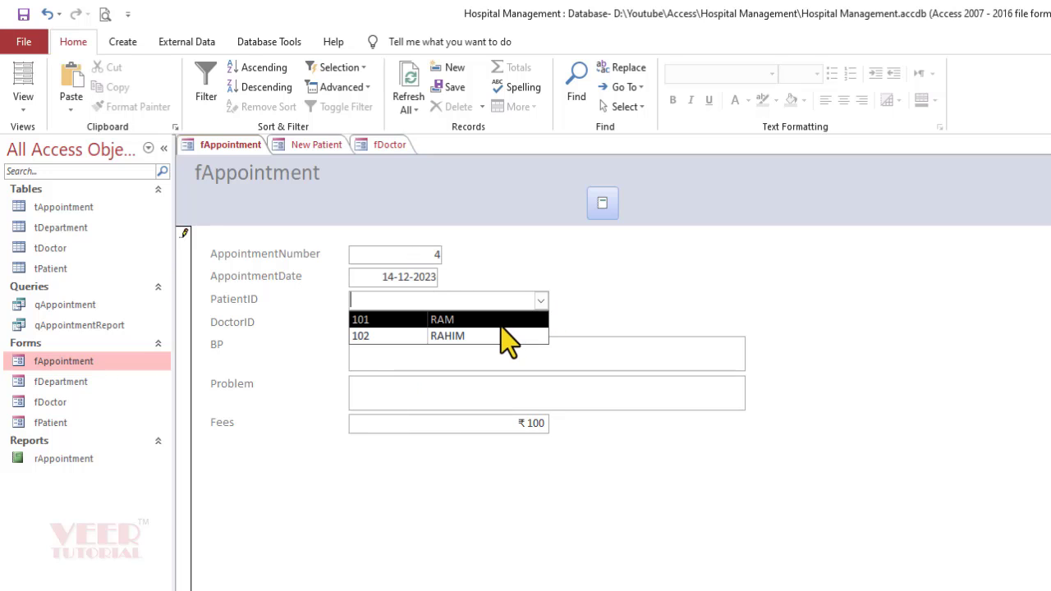
pyautogui.click(501, 326)
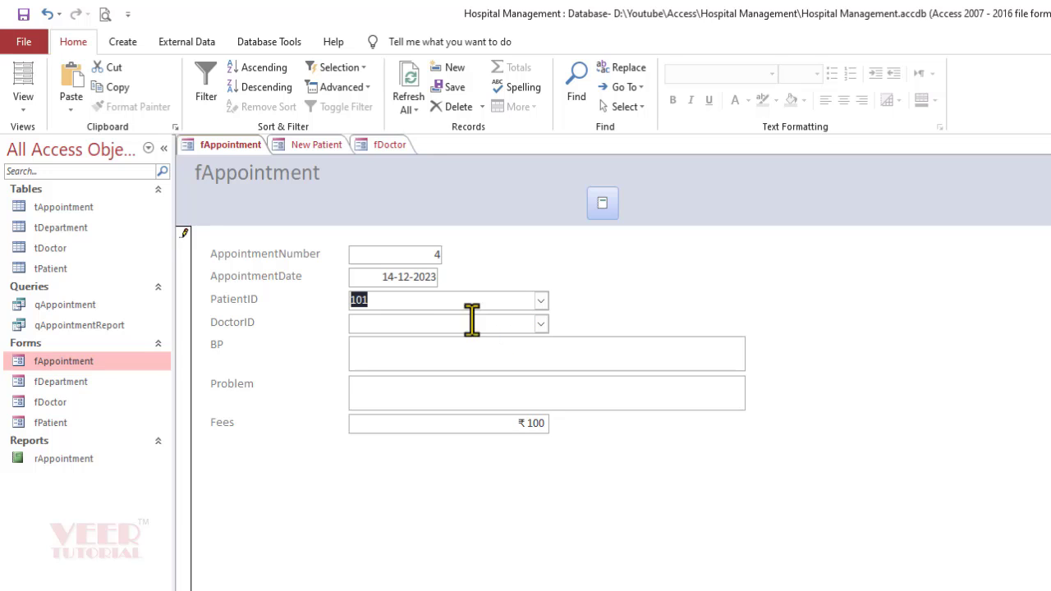
pyautogui.click(541, 324)
pyautogui.click(517, 343)
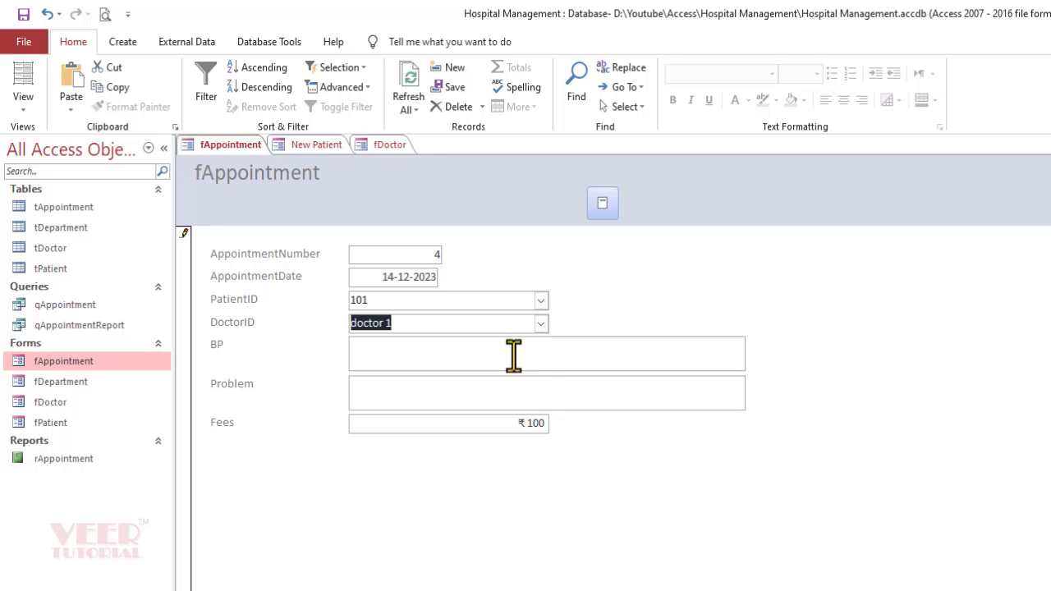
# Enter BP 50, problem fever and fee 500, then preview the rAppointment report.
pyautogui.click(512, 357)
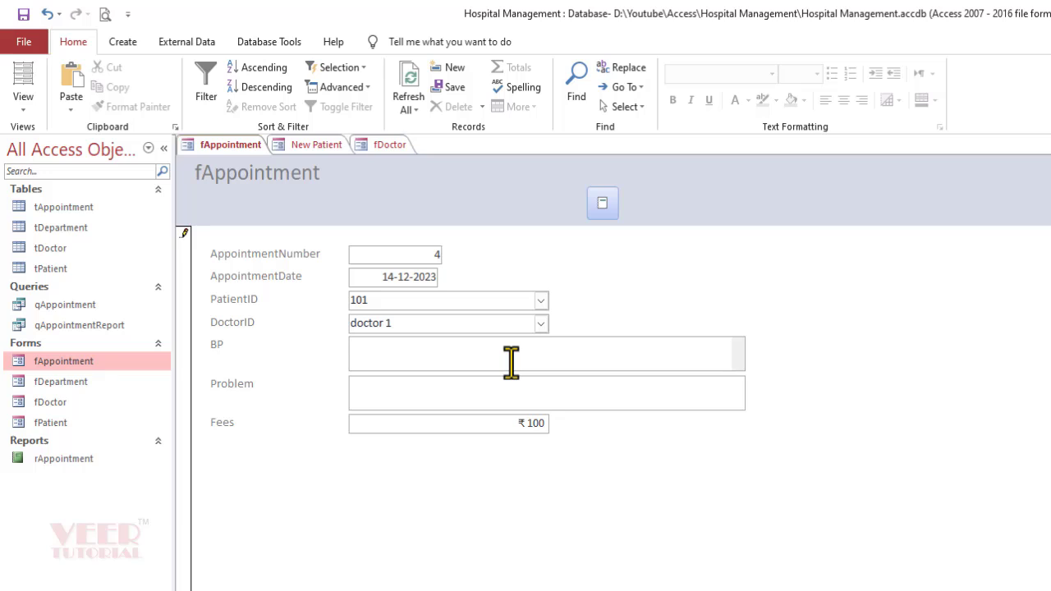
pyautogui.write('50')
pyautogui.click(444, 406)
pyautogui.write('fever')
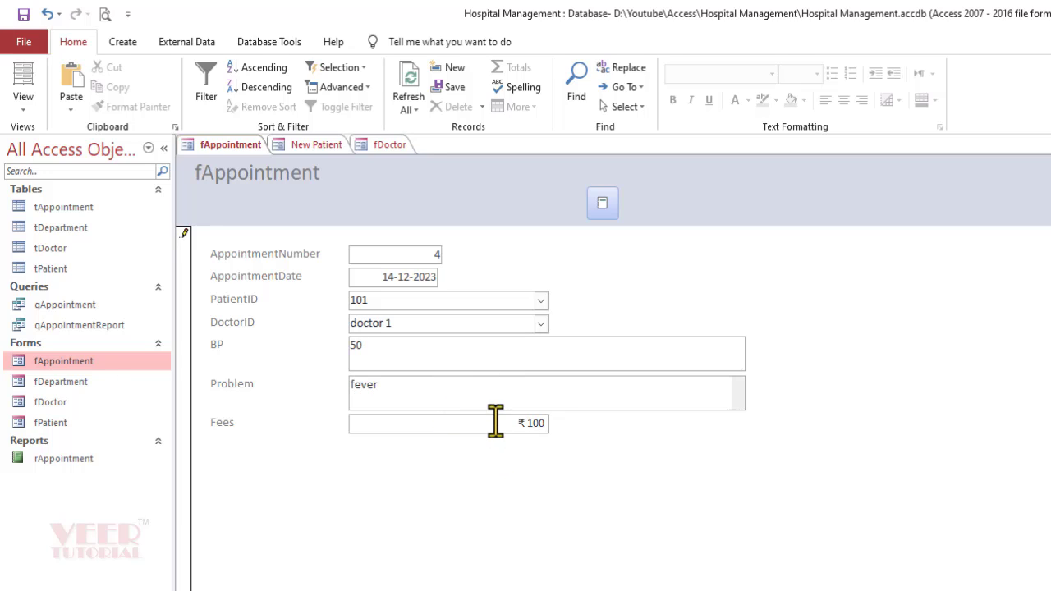
pyautogui.moveTo(496, 422); pyautogui.dragTo(626, 422)
pyautogui.write('500')
pyautogui.press('Return')
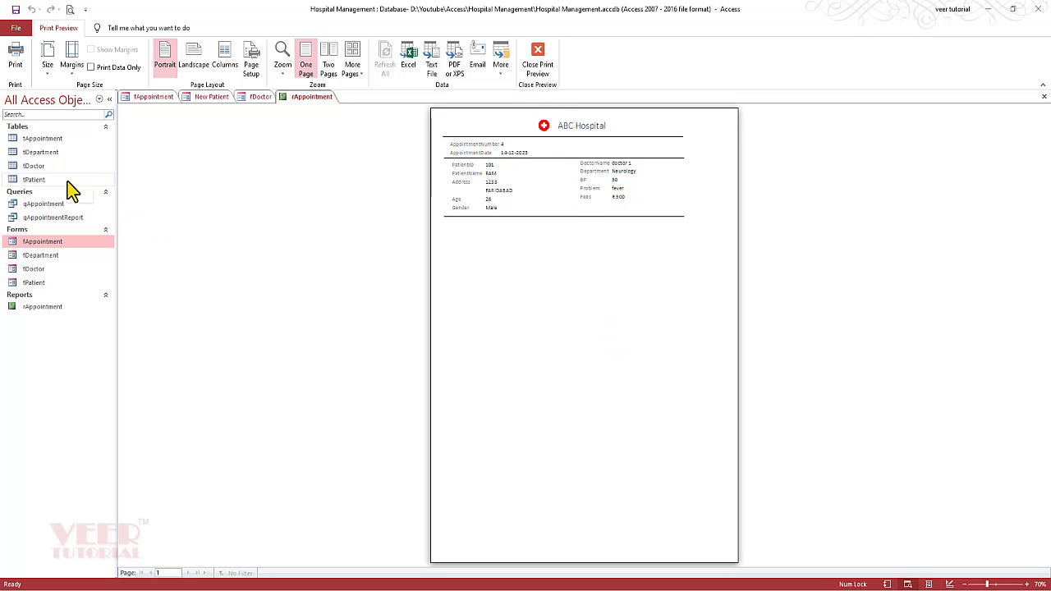
# Open the qAppointmentReport query, the fPatient form and the tPatient table.
pyautogui.doubleClick(70, 218)
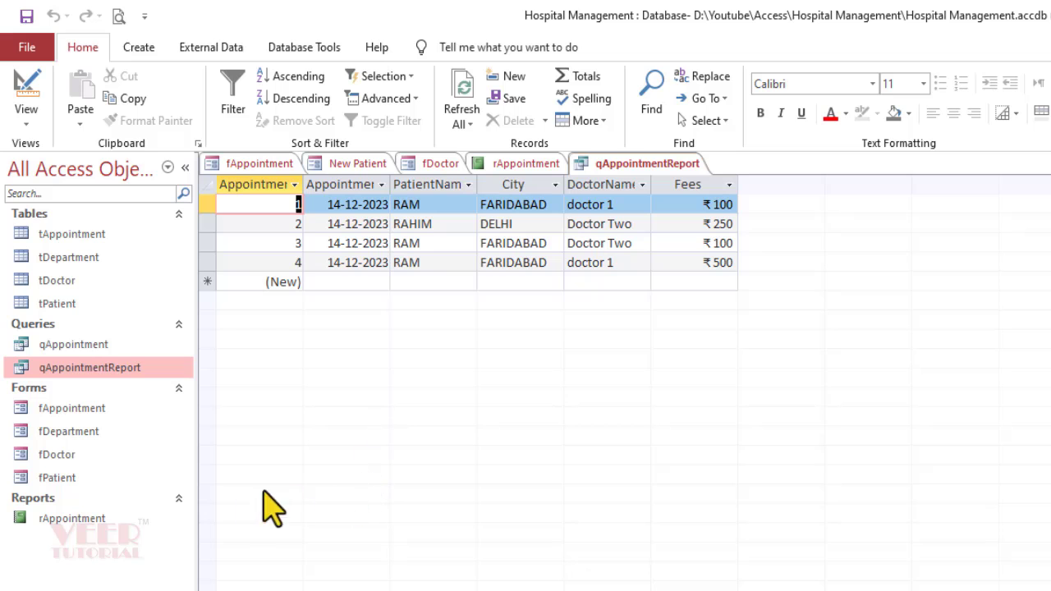
pyautogui.doubleClick(115, 477)
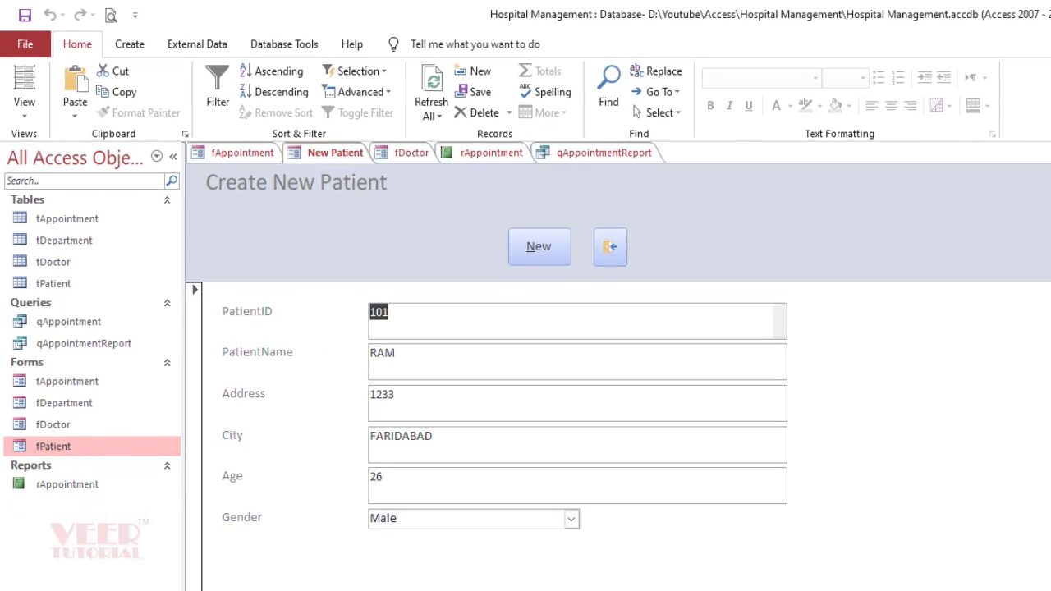
pyautogui.doubleClick(97, 279)
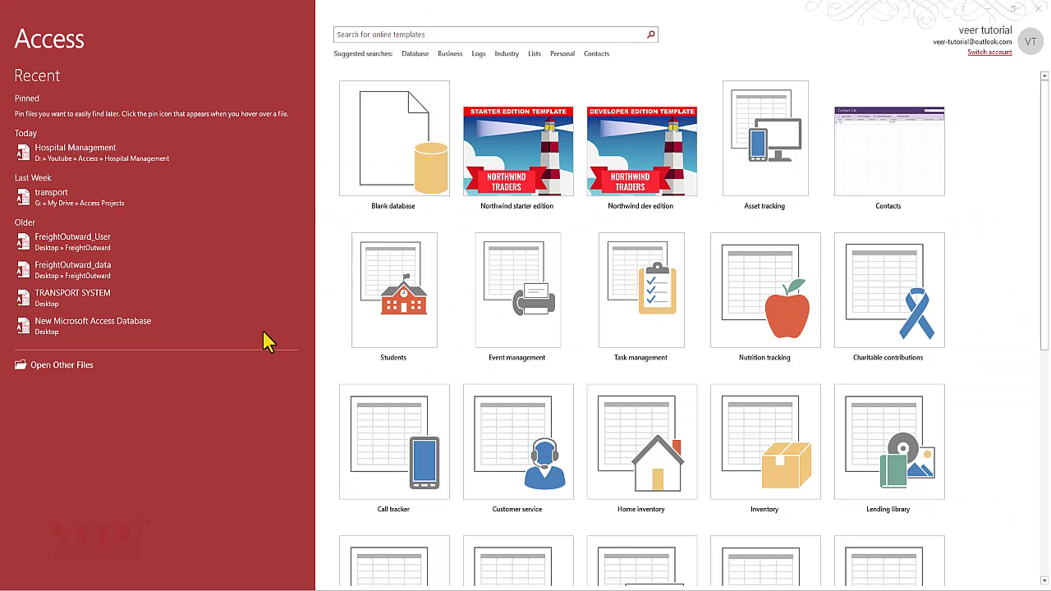
# Create the blank database file Hospital Management ver 1.accdb.
pyautogui.click(395, 177)
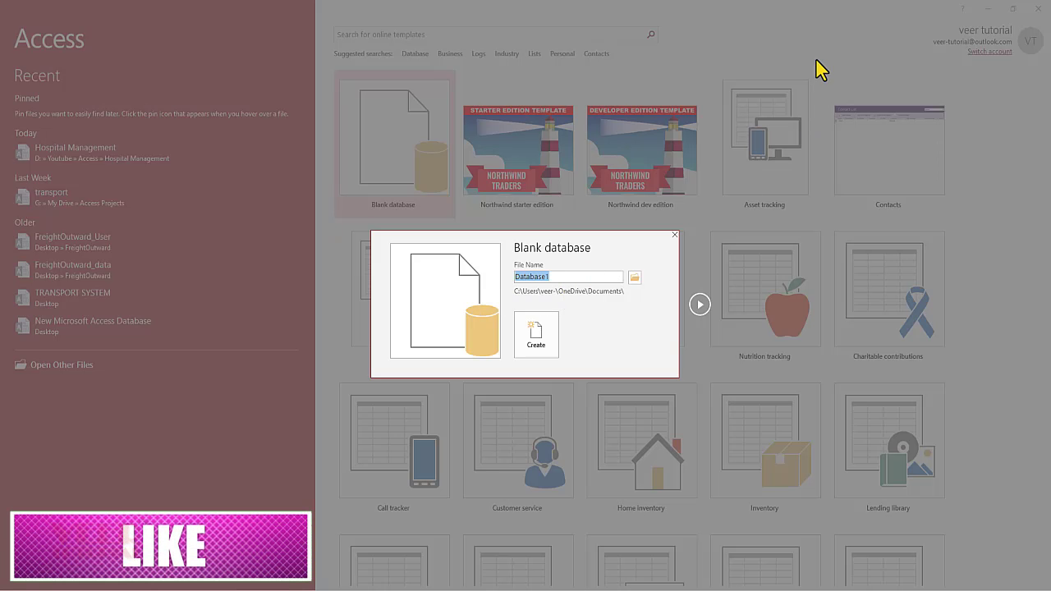
pyautogui.write('Hospital Management ver 1.accdb')
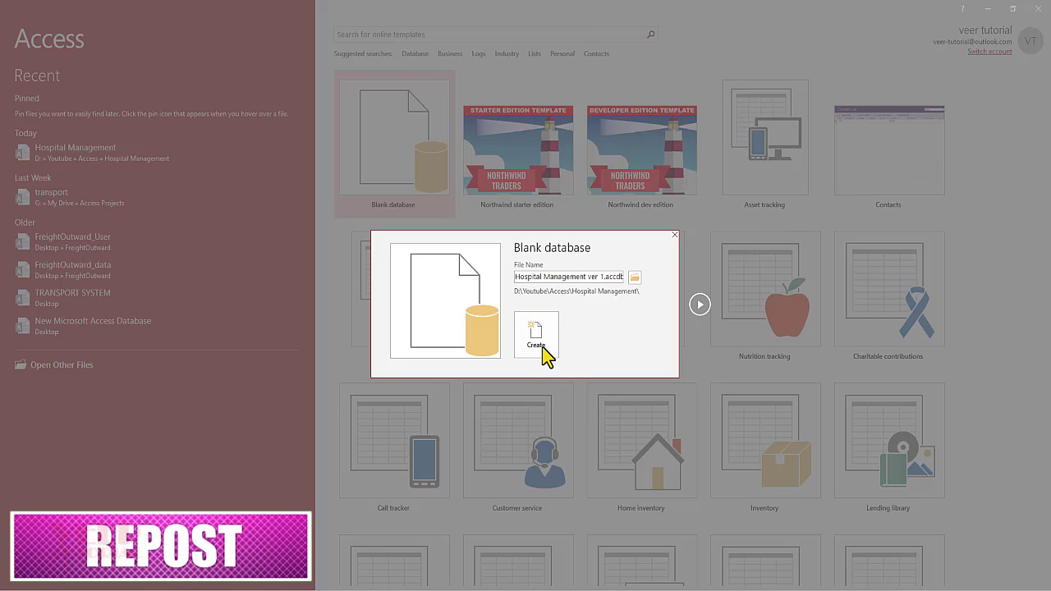
pyautogui.click(537, 336)
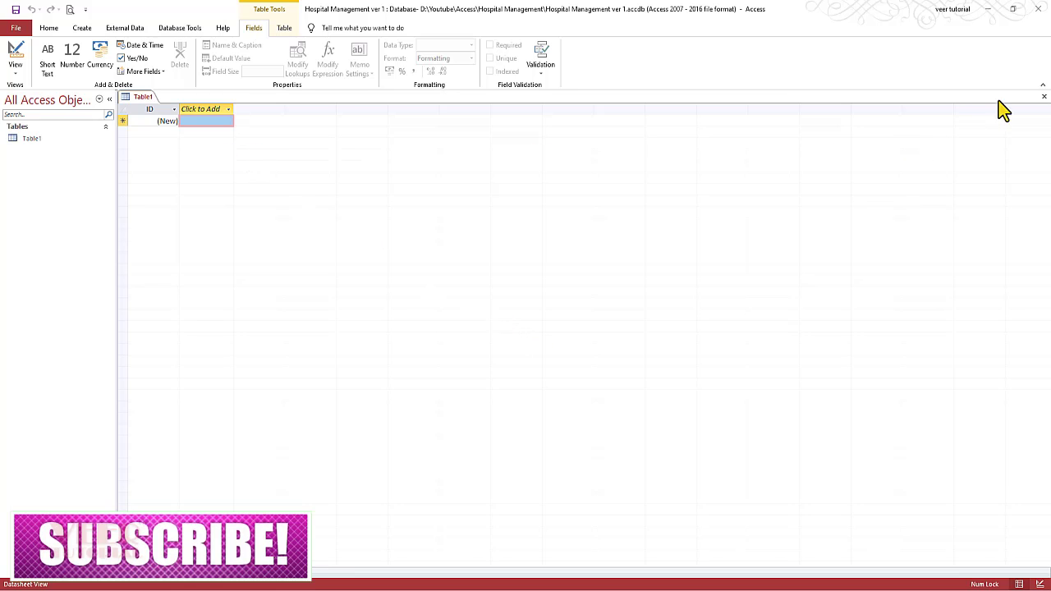
# Close the default Table1 and start a new table in Design view.
pyautogui.click(1043, 96)
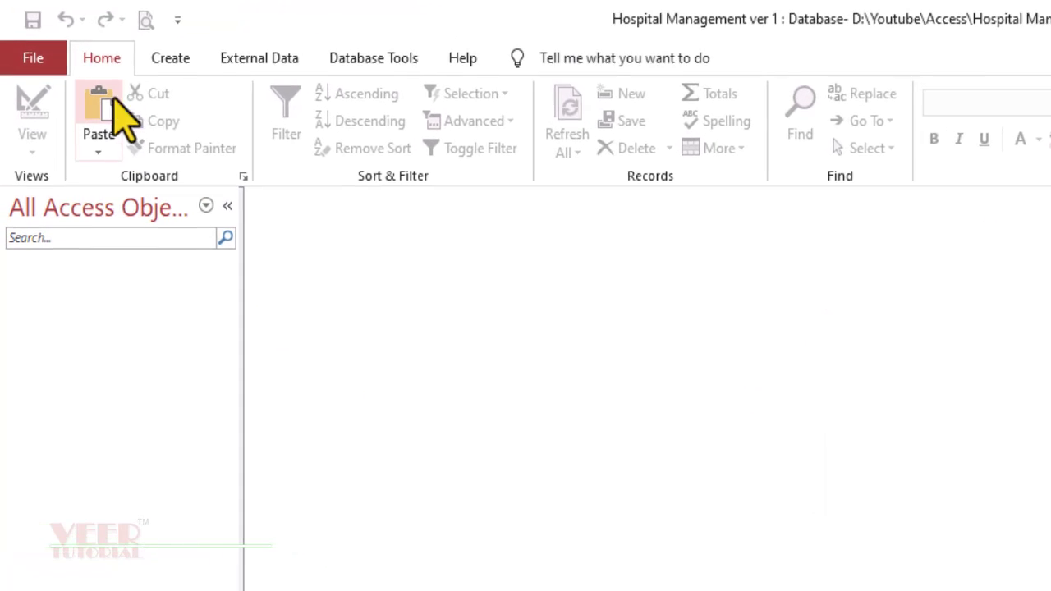
pyautogui.click(82, 28)
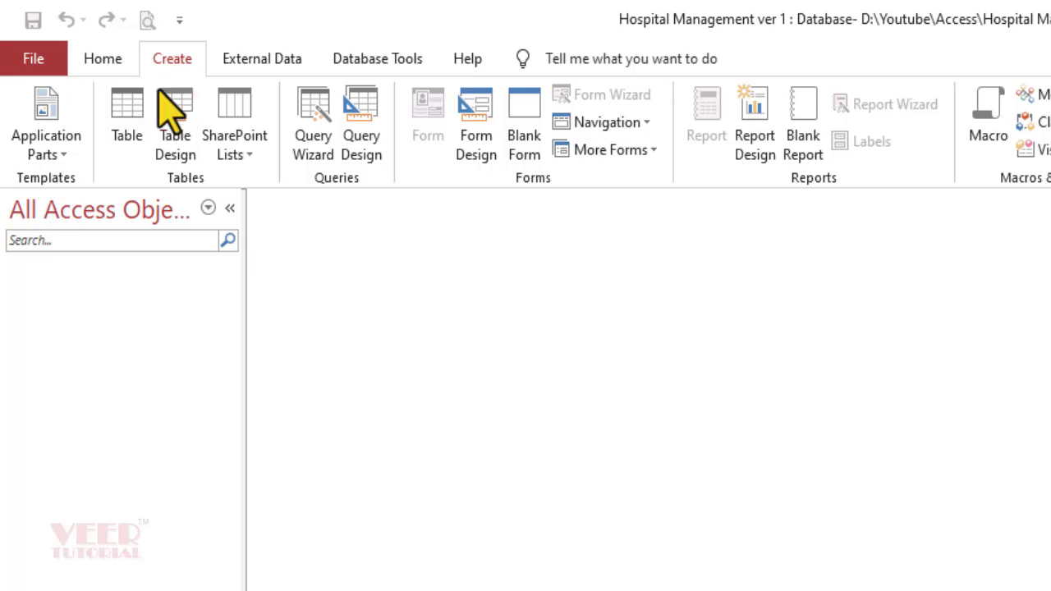
pyautogui.click(184, 116)
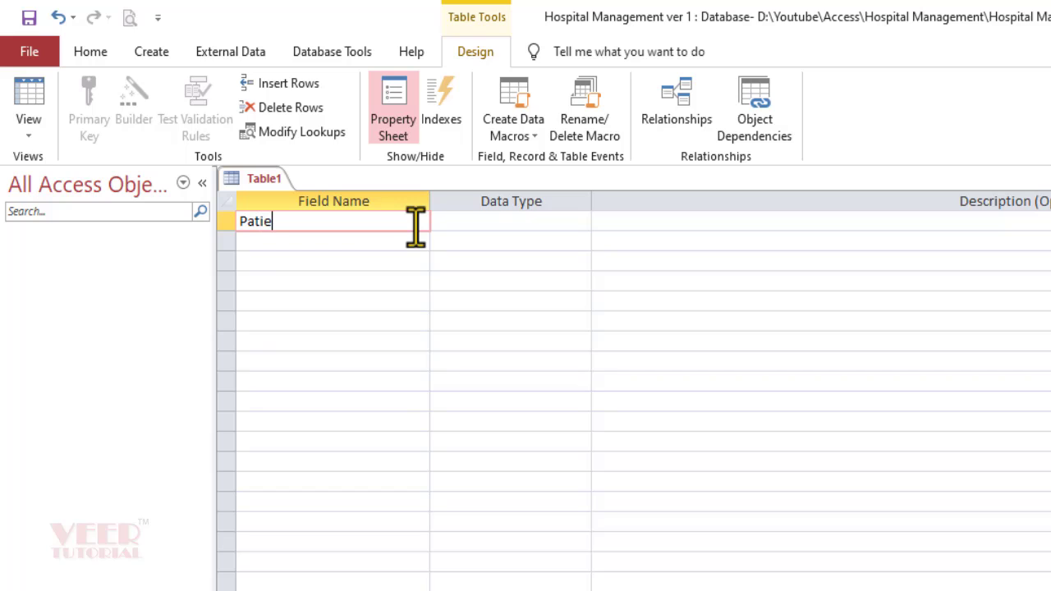
# Make PatientId a Short Text primary key and save the table as tPatient.
pyautogui.press('Tab')
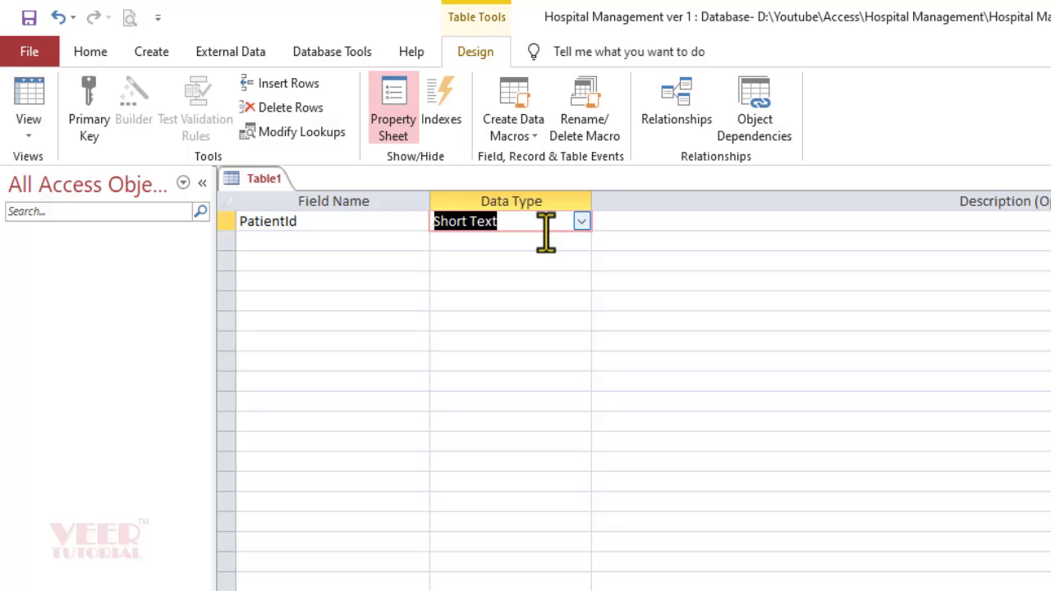
pyautogui.click(202, 481)
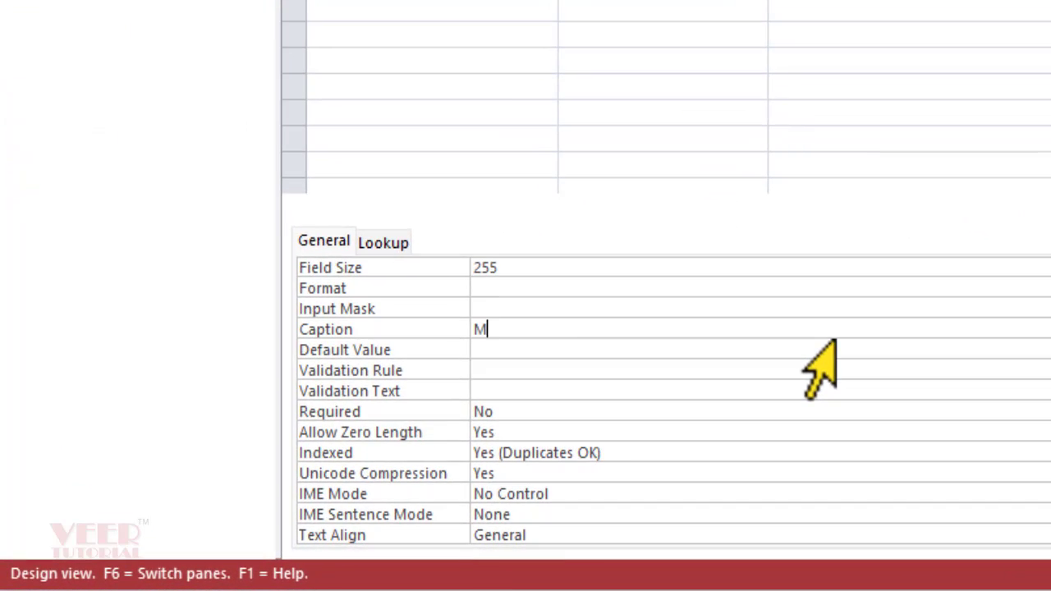
pyautogui.write('Mobile')
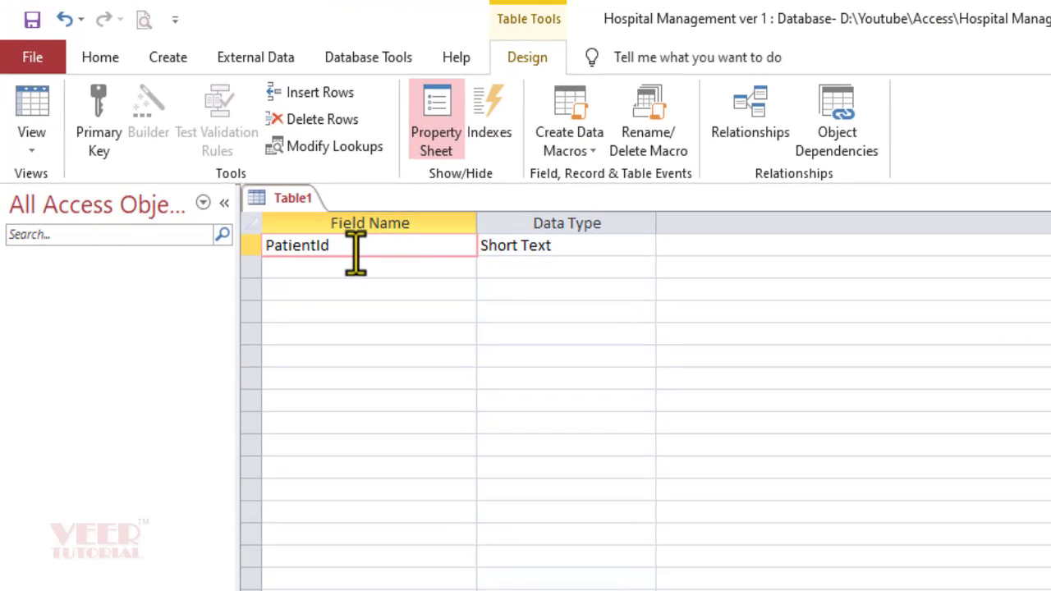
pyautogui.click(100, 131)
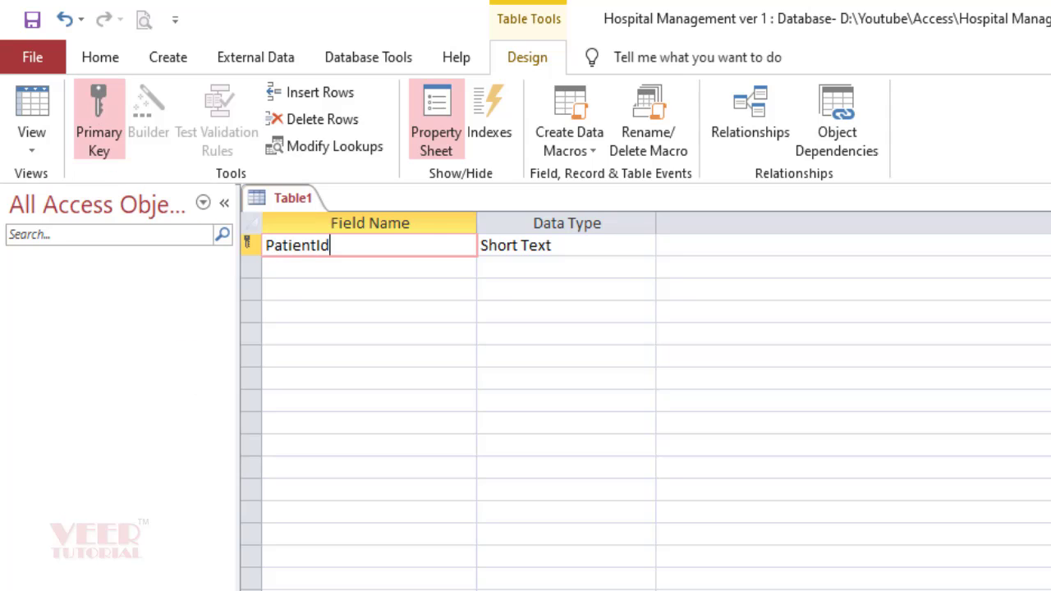
pyautogui.hotkey('ctrl', 's')
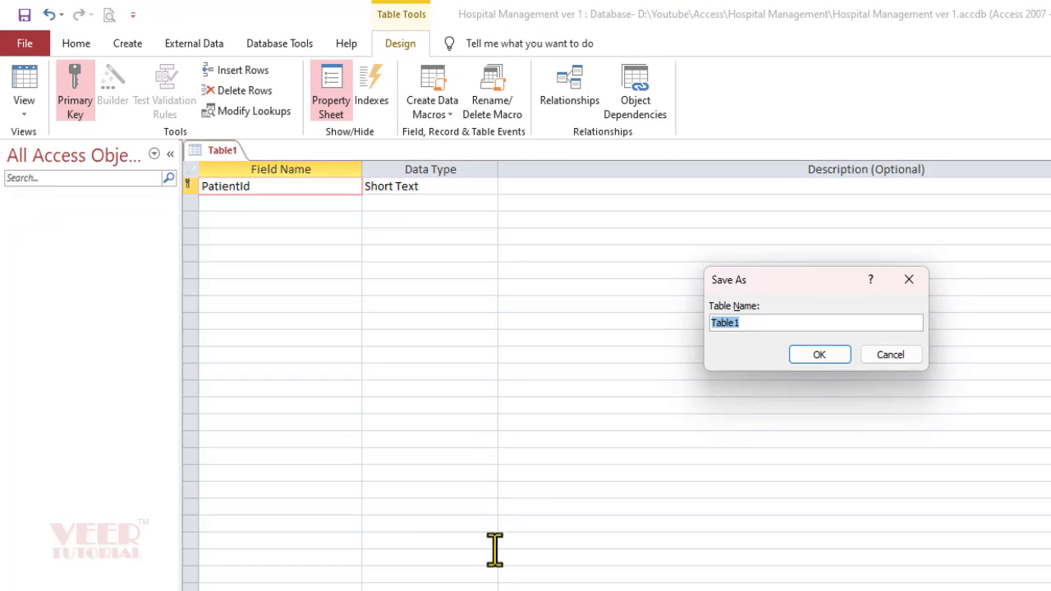
pyautogui.write('tPatient')
pyautogui.click(831, 356)
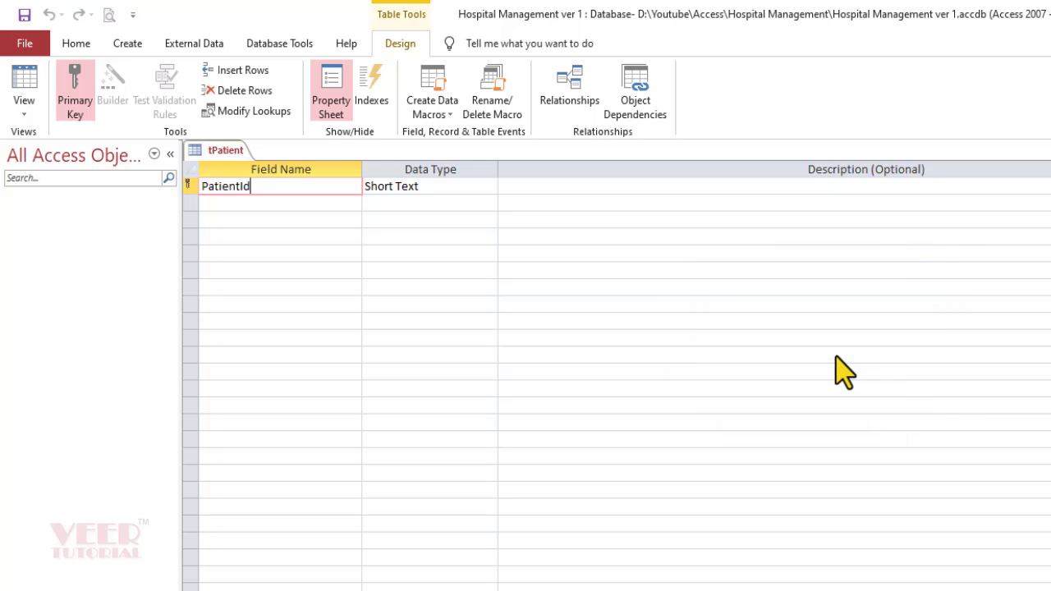
pyautogui.click(283, 203)
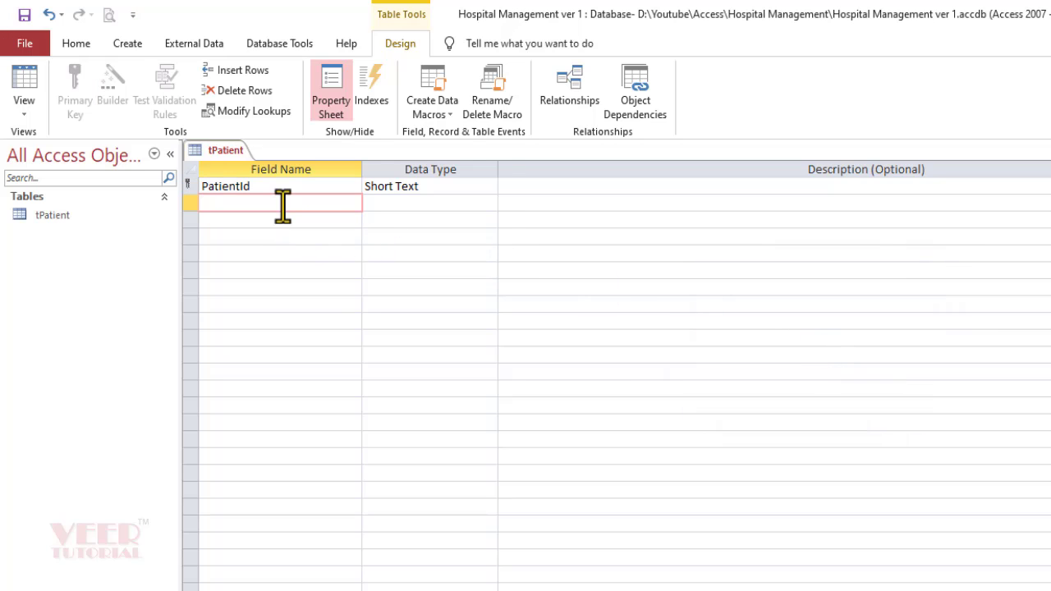
# Add the PatientName, Address and City Short Text fields.
pyautogui.write('PatientName')
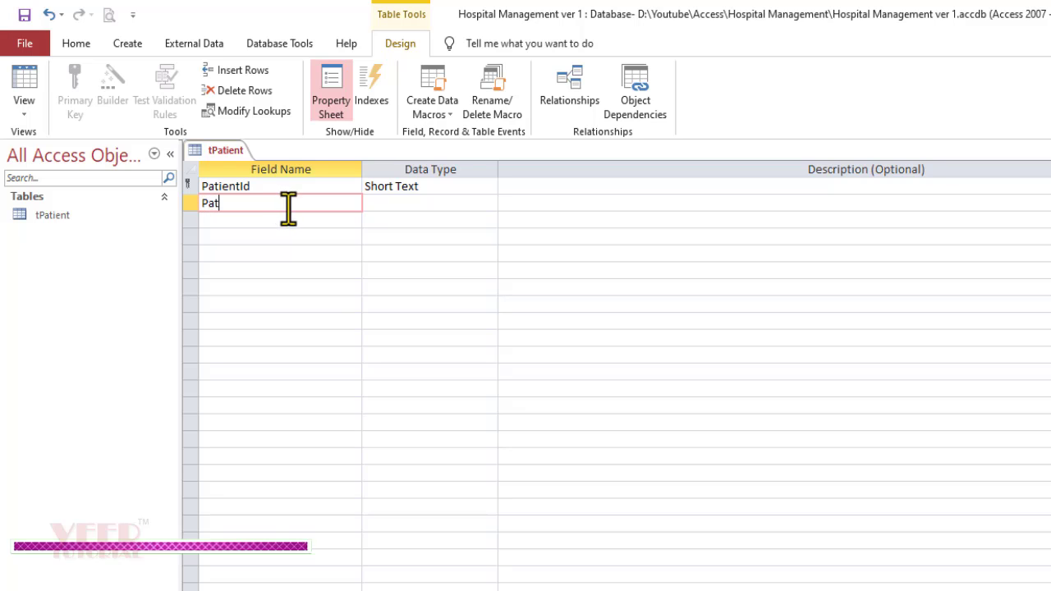
pyautogui.click(311, 218)
pyautogui.write('Address')
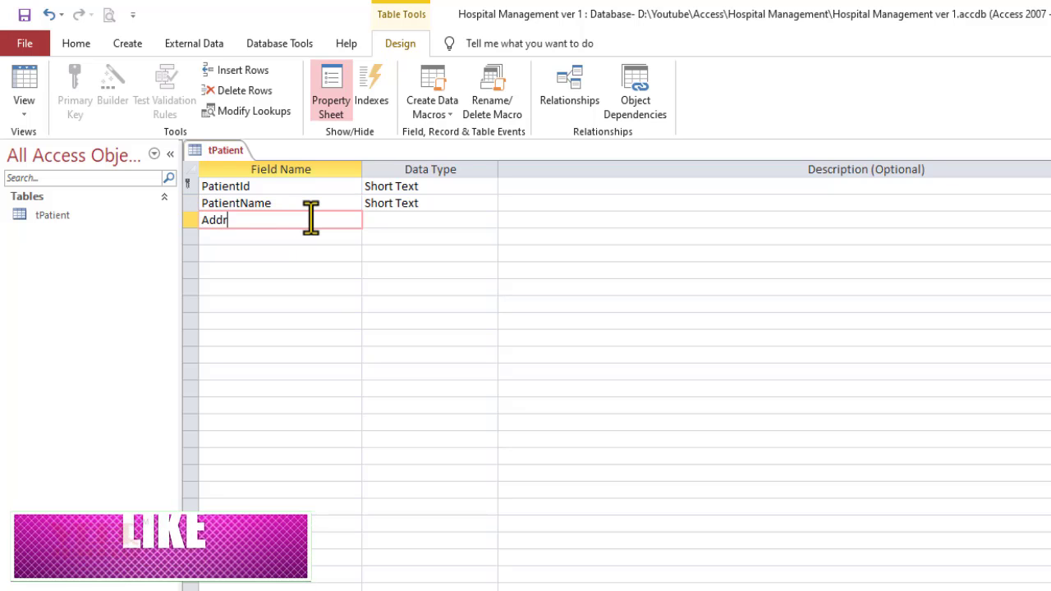
pyautogui.press('Tab')
pyautogui.press('Tab')
pyautogui.press('Tab')
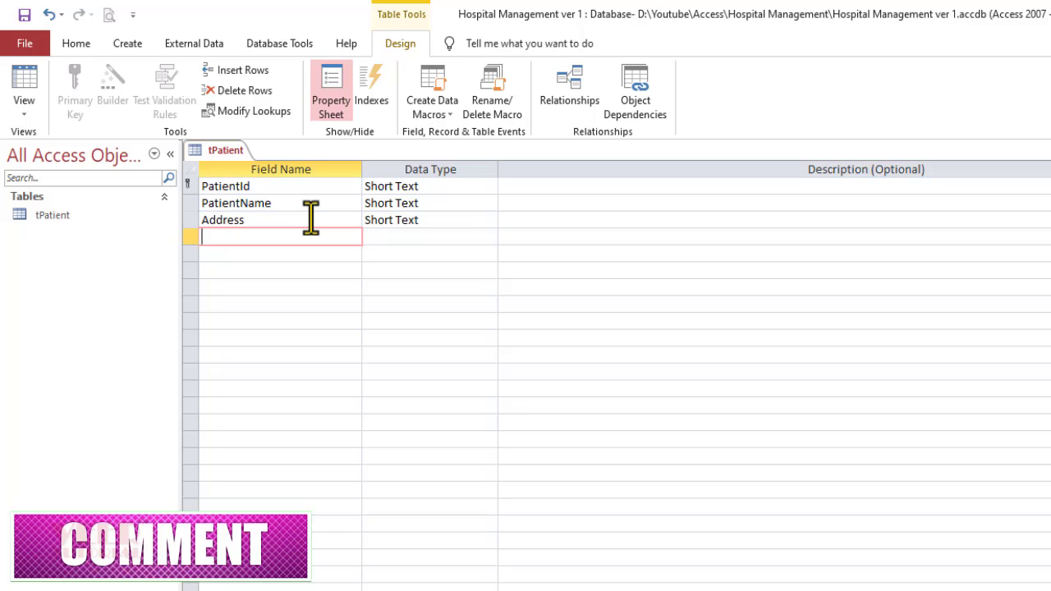
pyautogui.write('City')
pyautogui.press('Tab')
pyautogui.press('Tab')
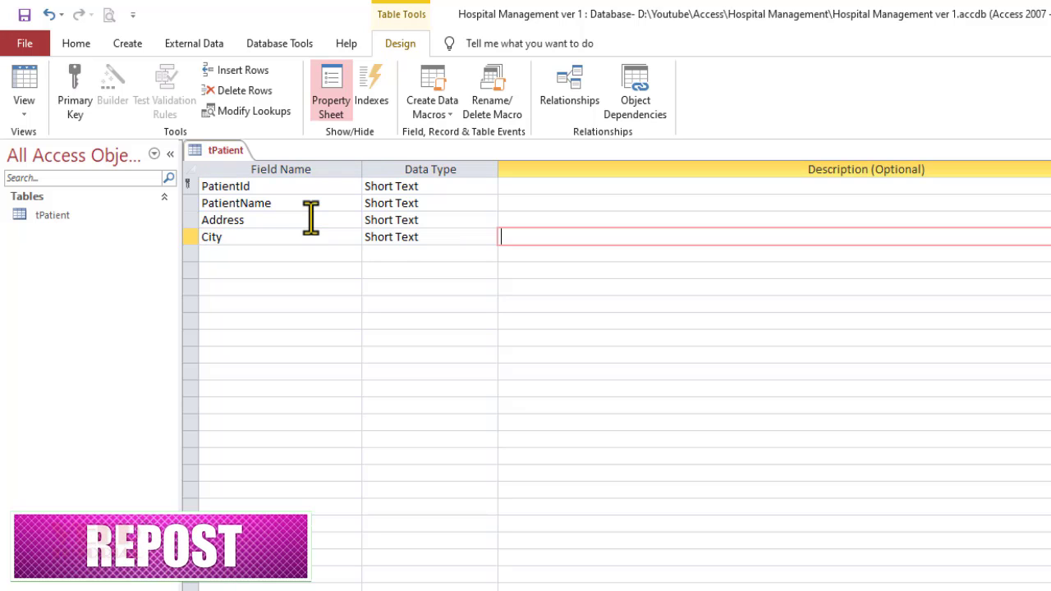
pyautogui.press('Tab')
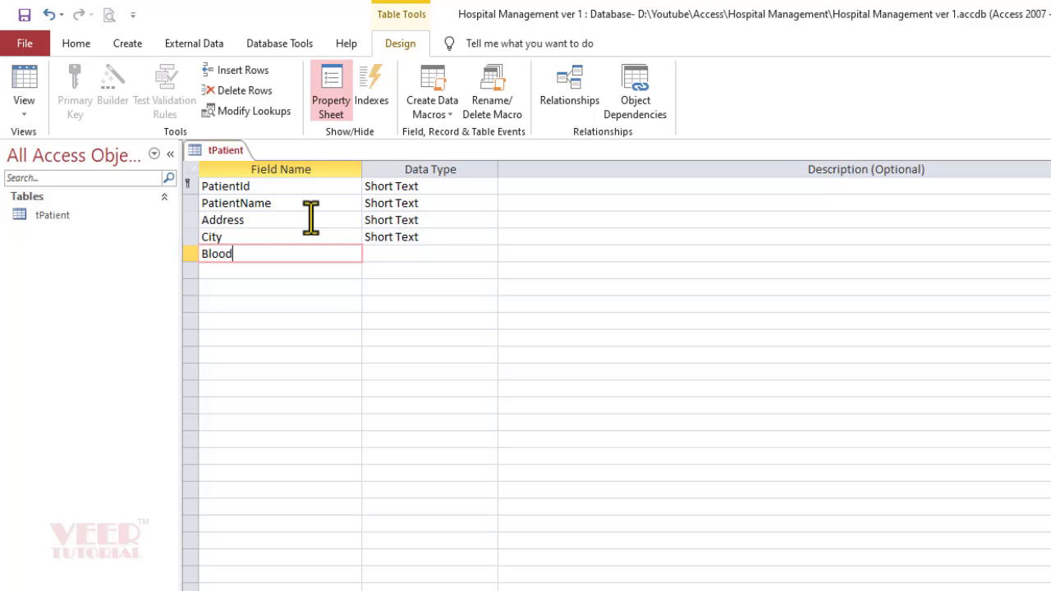
# Add the BloodGroup, Age and Gender Short Text fields.
pyautogui.write('Group')
pyautogui.press('Down')
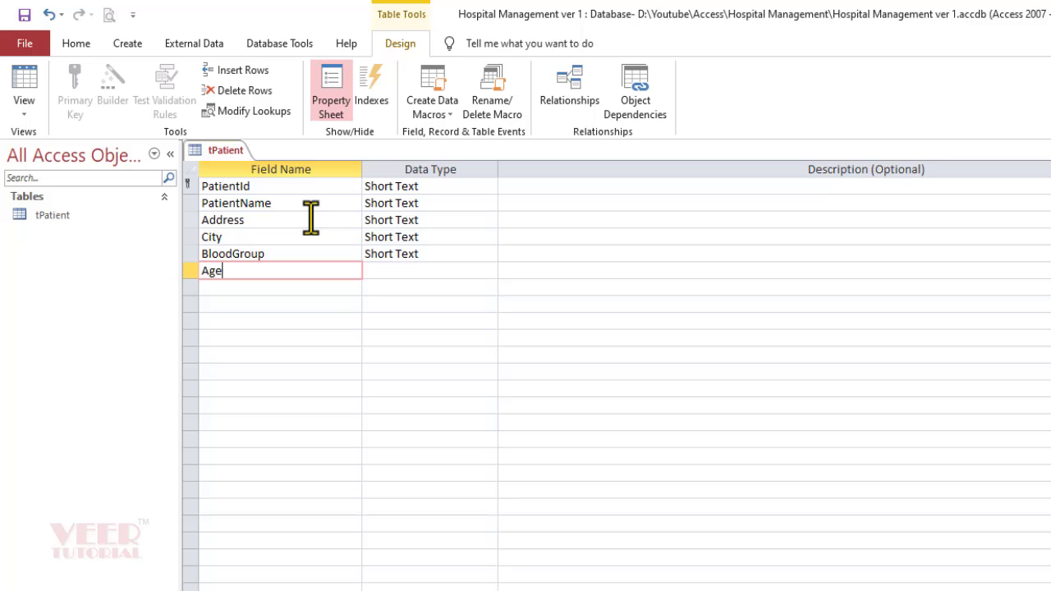
pyautogui.write('Age')
pyautogui.press('Tab')
pyautogui.press('Tab')
pyautogui.press('Tab')
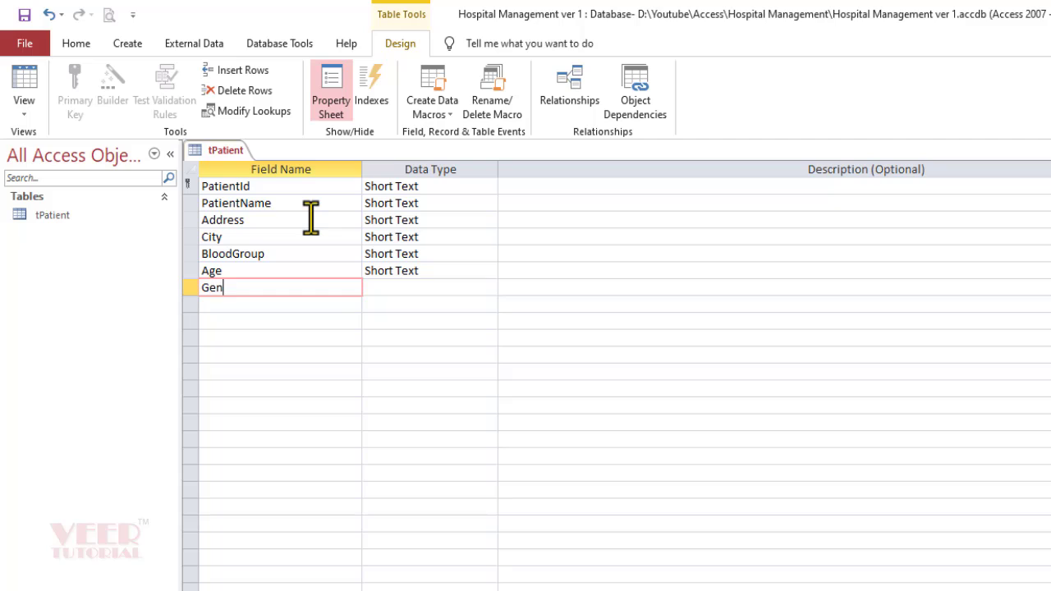
pyautogui.press('Tab')
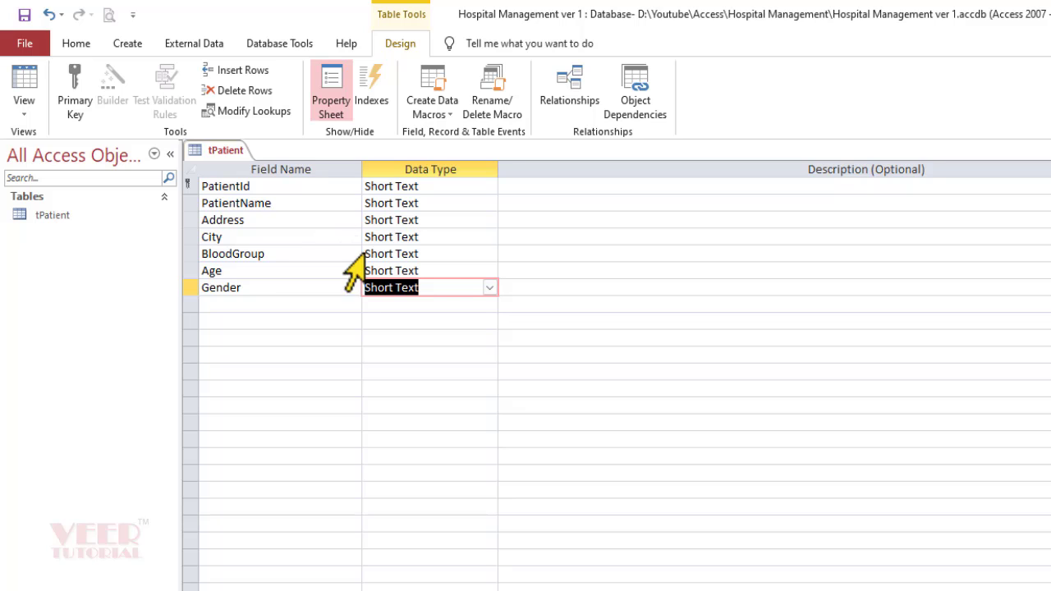
# Make Gender a Lookup Wizard field offering the typed values Male and Female.
pyautogui.click(490, 287)
pyautogui.click(460, 507)
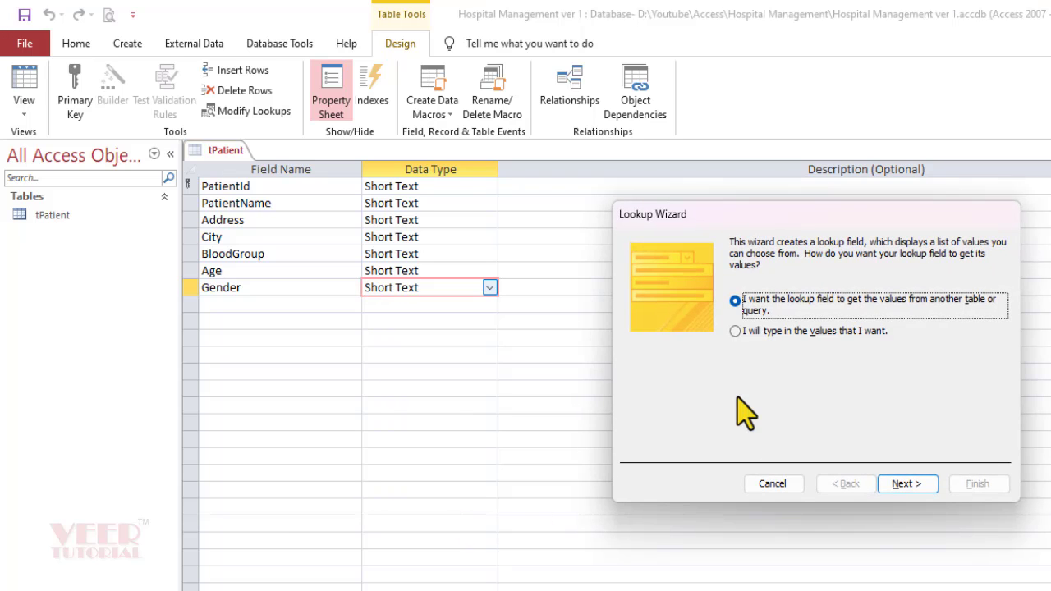
pyautogui.click(767, 333)
pyautogui.click(917, 486)
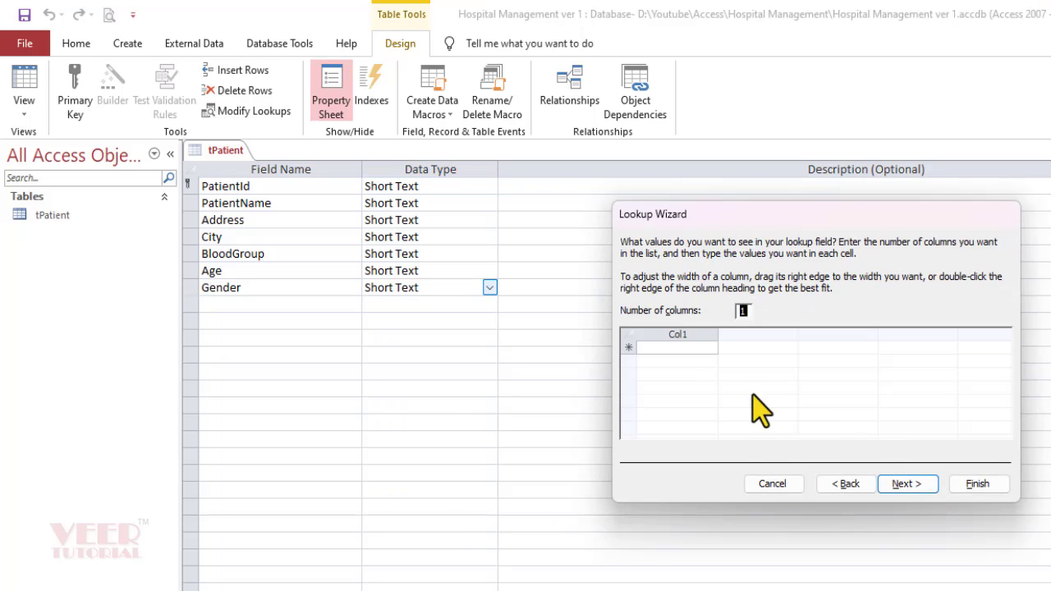
pyautogui.click(696, 348)
pyautogui.write('Male')
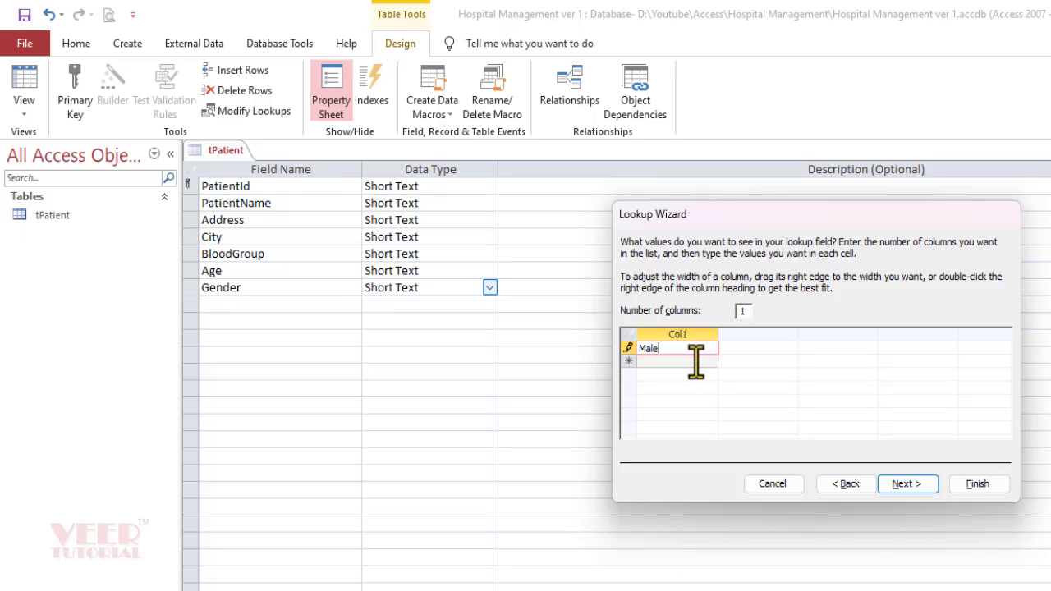
pyautogui.click(696, 361)
pyautogui.write('Female')
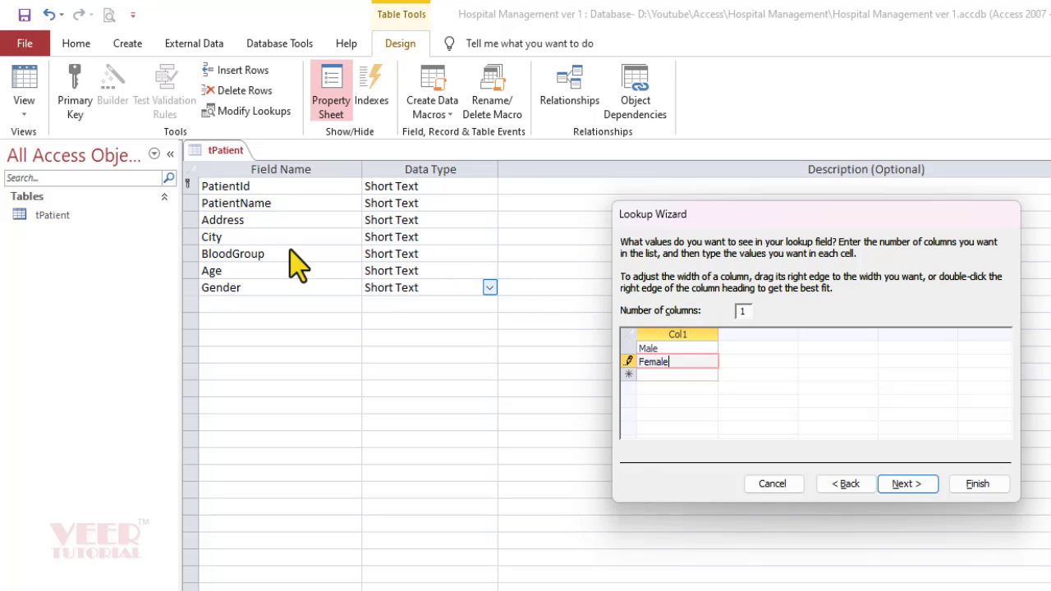
pyautogui.click(906, 485)
pyautogui.click(976, 484)
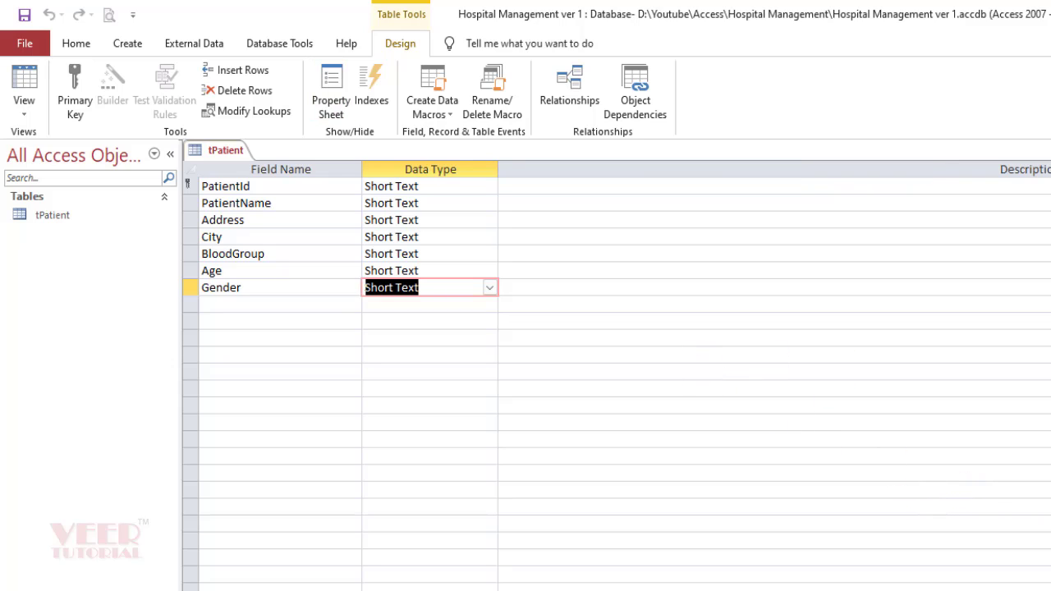
# Close the tPatient design and start a new table in Design view.
pyautogui.hotkey('ctrl', 'w')
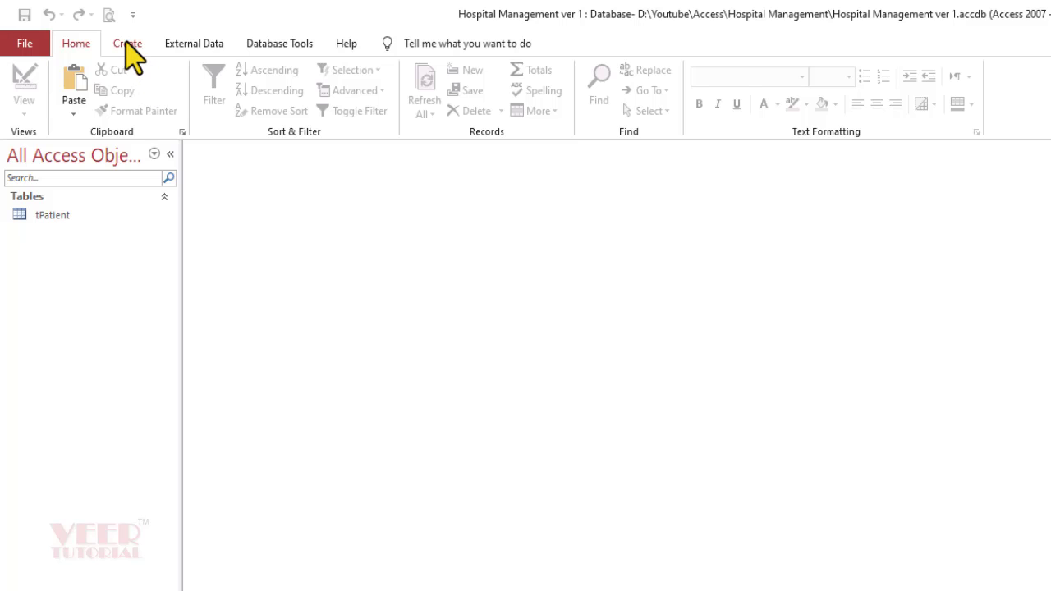
pyautogui.click(127, 45)
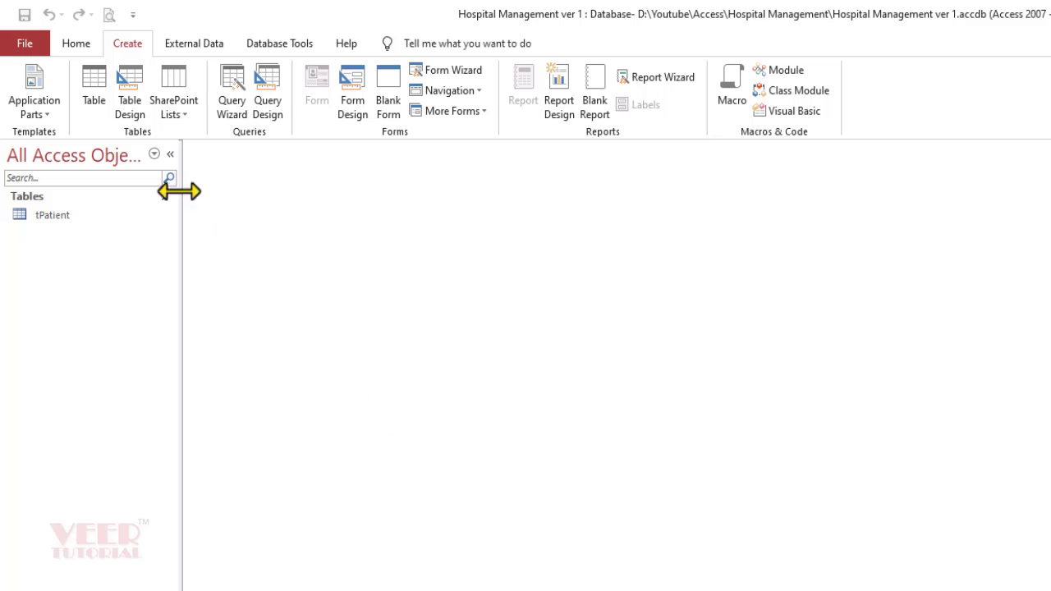
pyautogui.click(129, 94)
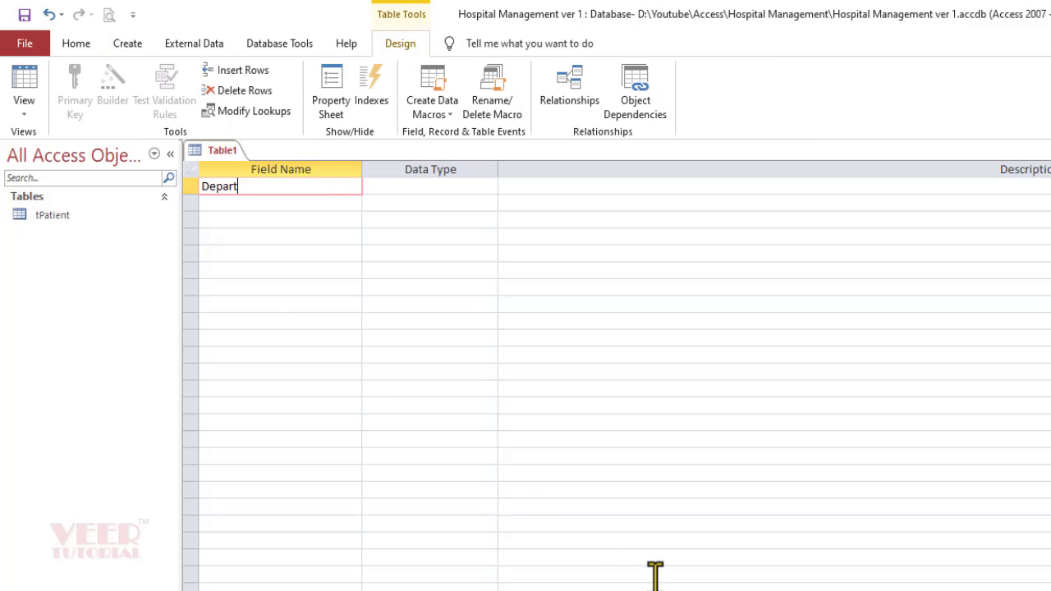
# Enter DepartmentId and DepartmentName fields and make DepartmentId the primary key.
pyautogui.press('Tab')
pyautogui.press('Tab')
pyautogui.press('Tab')
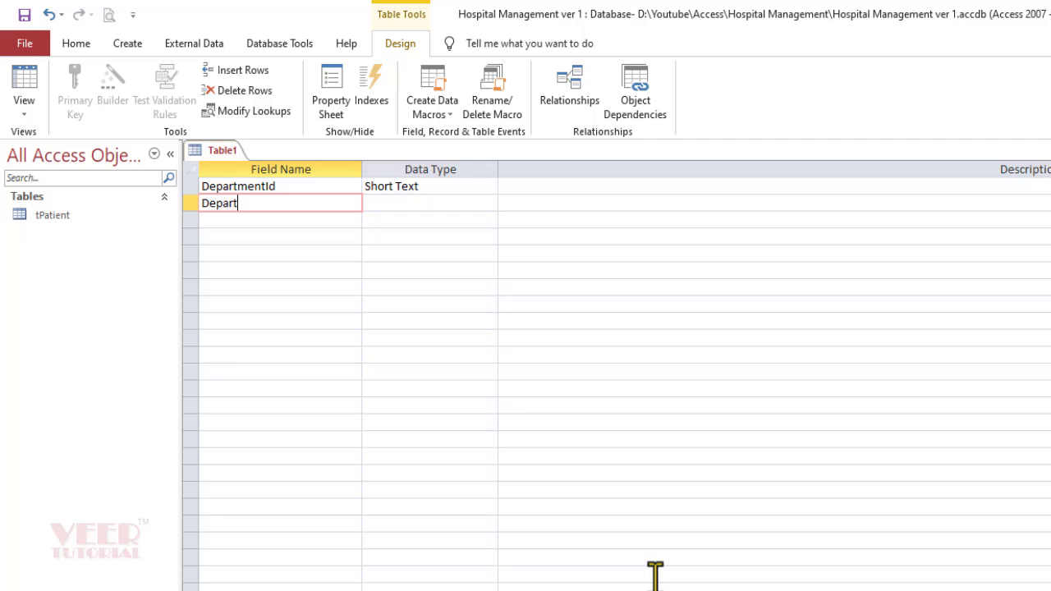
pyautogui.press('Tab')
pyautogui.press('Tab')
pyautogui.press('Tab')
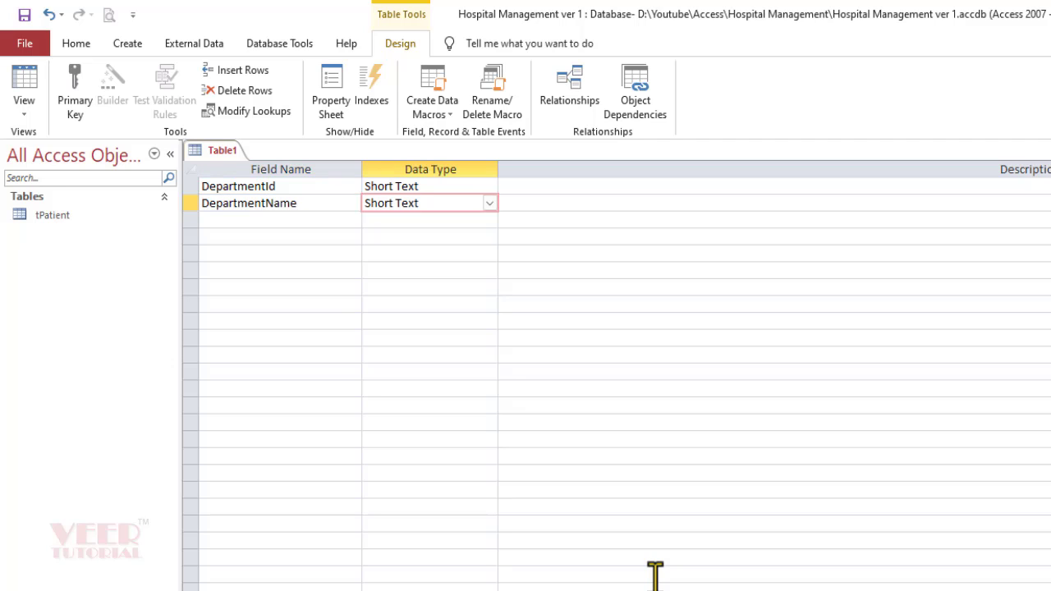
pyautogui.click(316, 188)
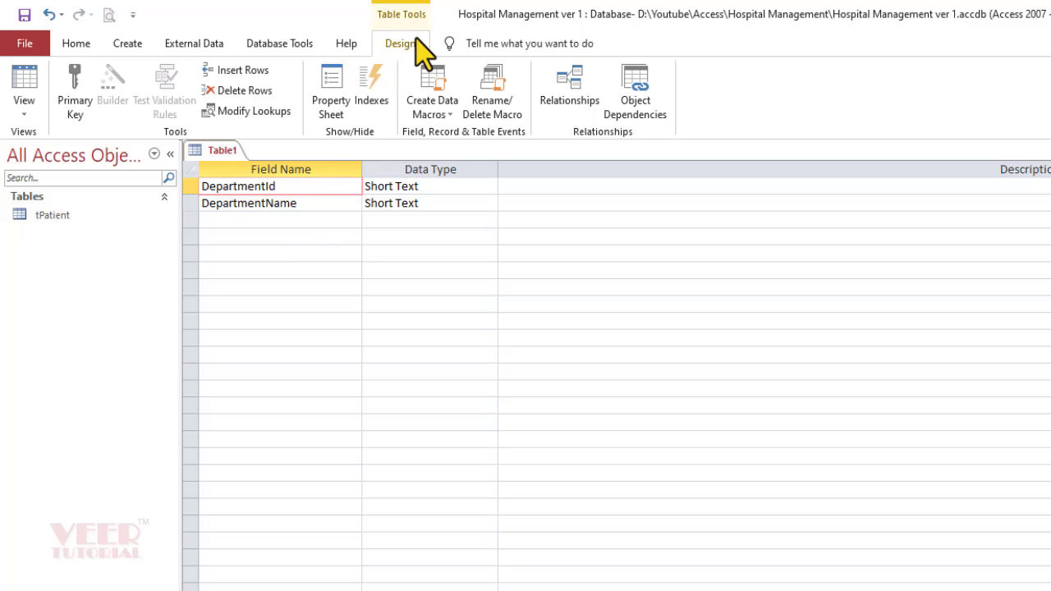
pyautogui.click(75, 94)
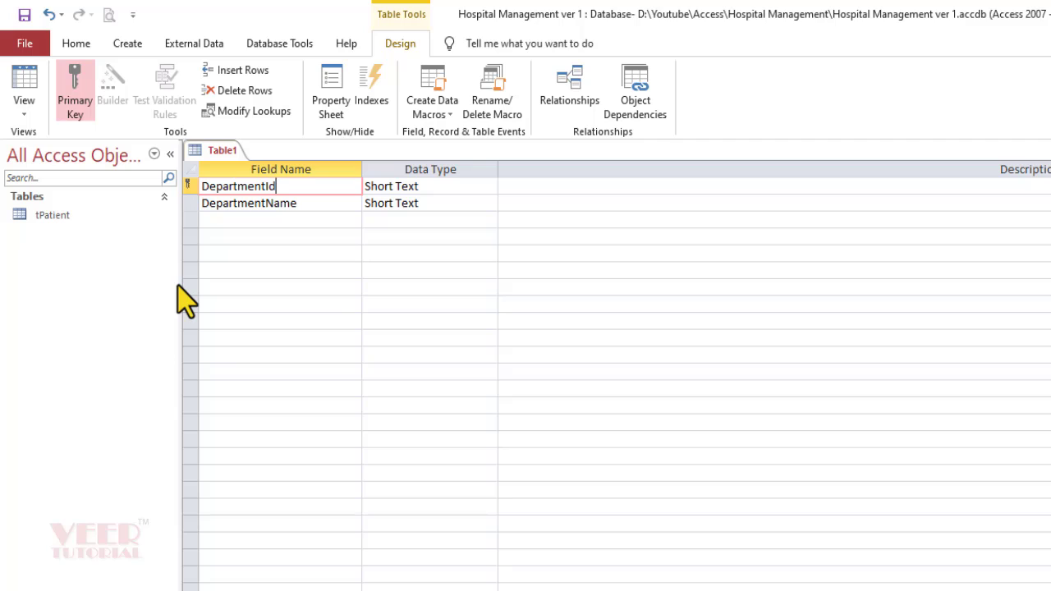
# Save the table as tDepatment and close it.
pyautogui.hotkey('ctrl', 's')
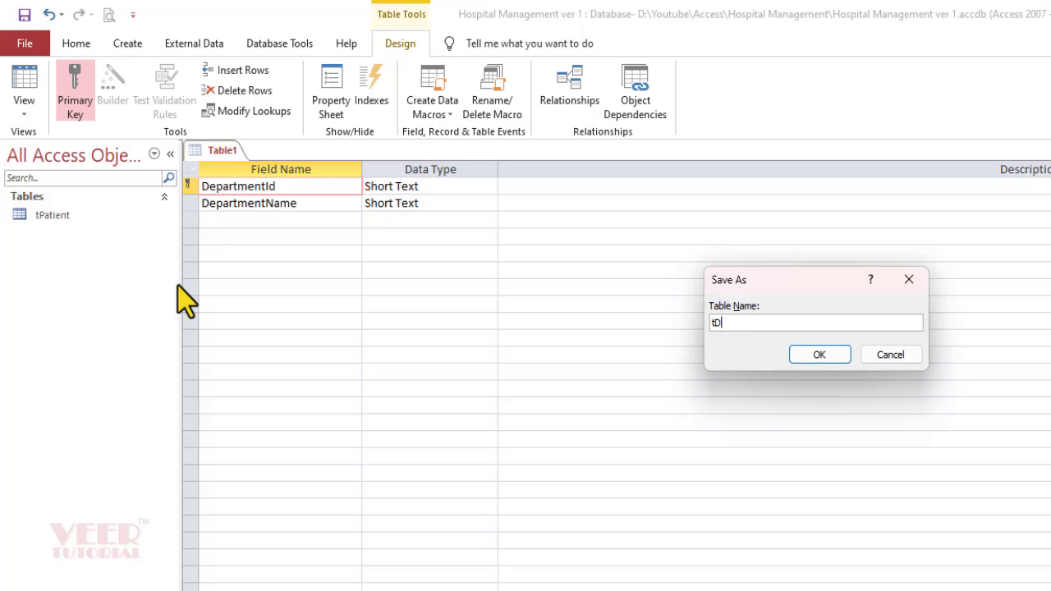
pyautogui.write('tDepatment')
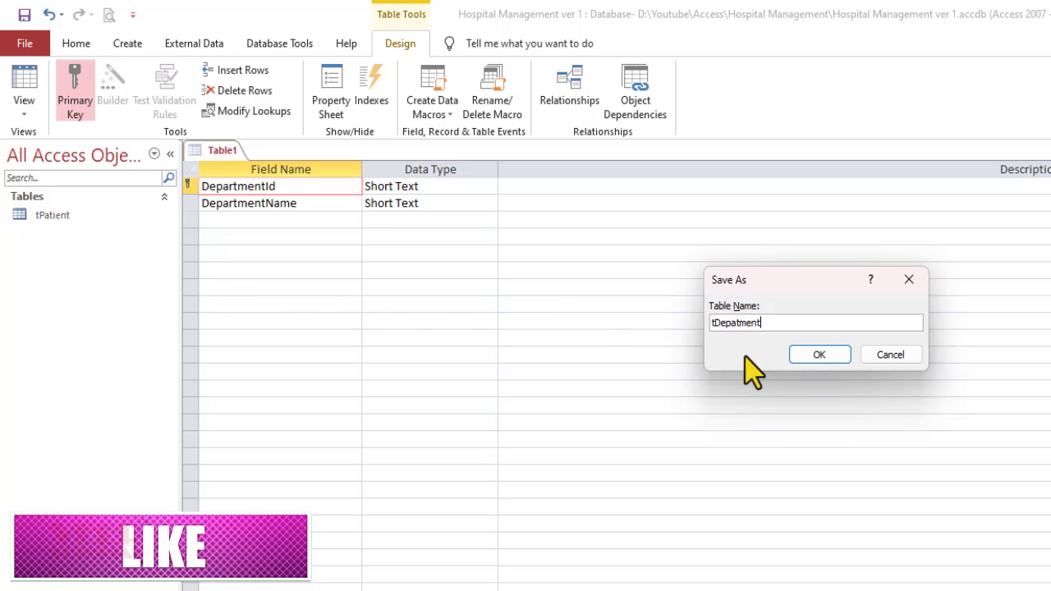
pyautogui.click(820, 355)
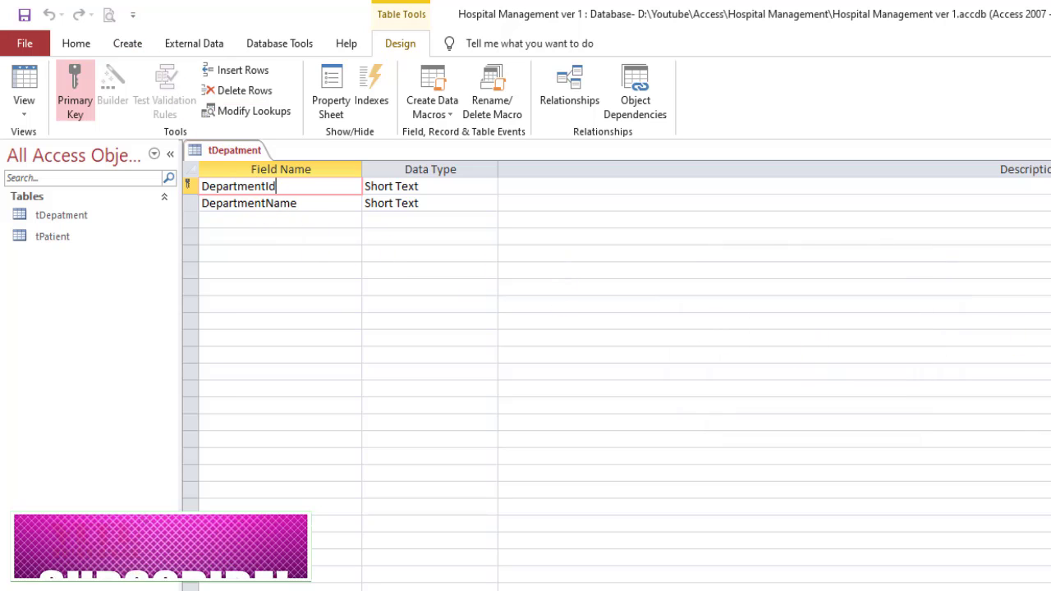
pyautogui.hotkey('ctrl', 'w')
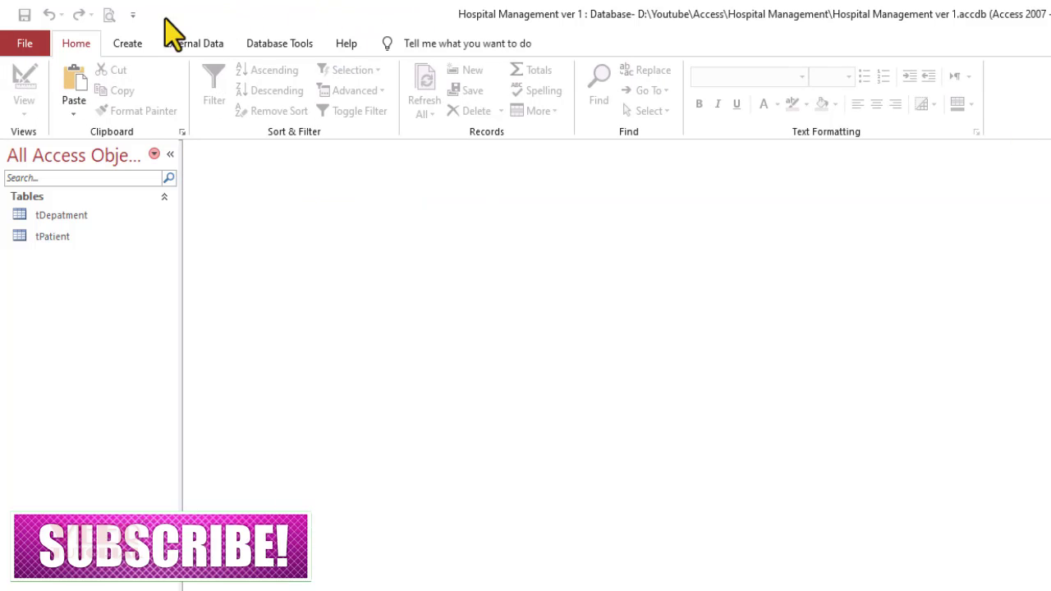
# Discard an unfinished new table and open a fresh blank table in Design view.
pyautogui.click(132, 45)
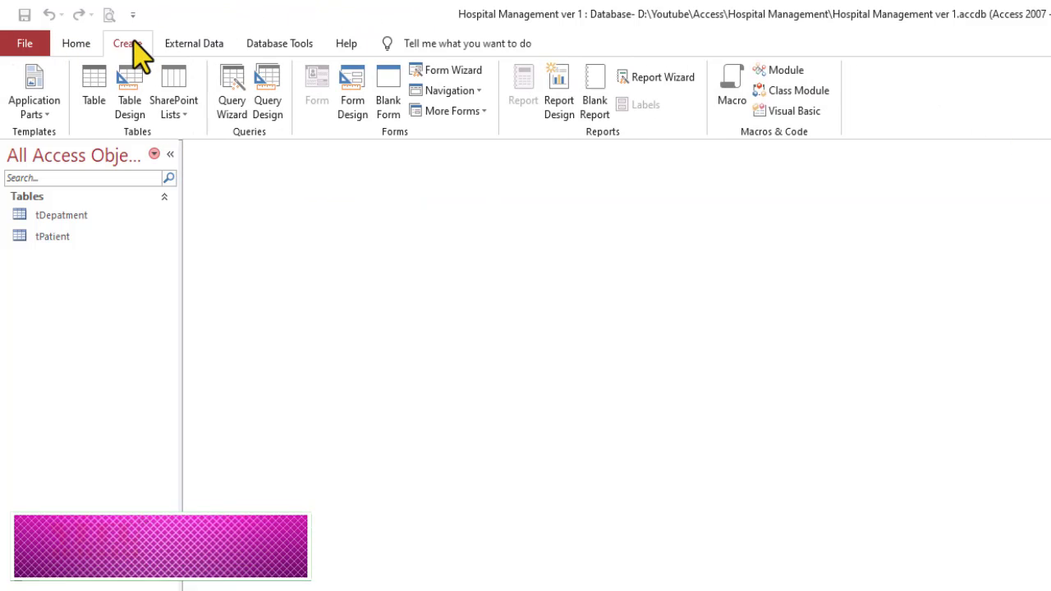
pyautogui.click(132, 104)
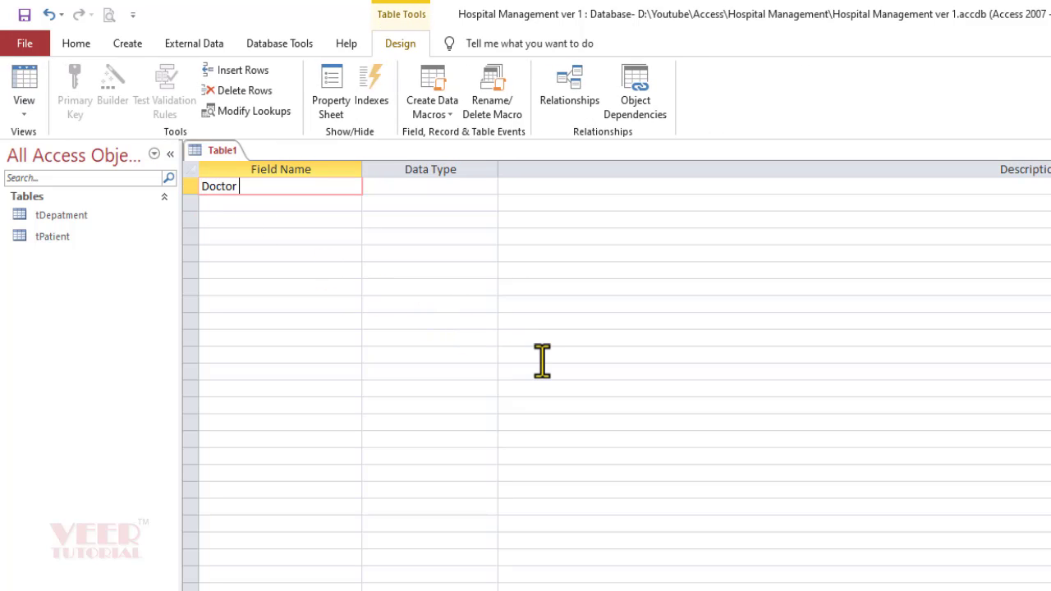
pyautogui.hotkey('ctrl', 'w')
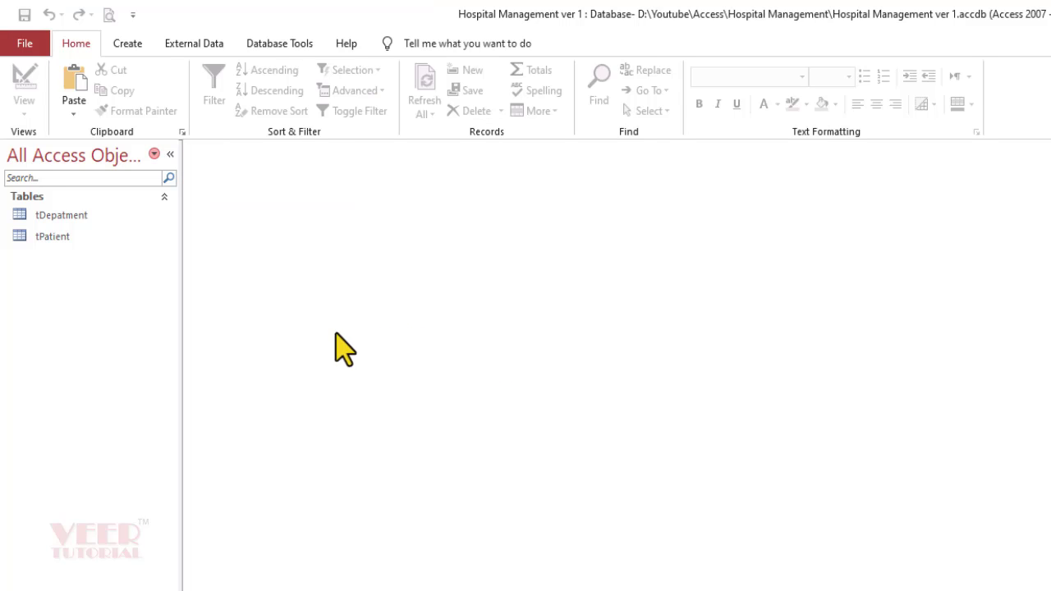
pyautogui.click(131, 45)
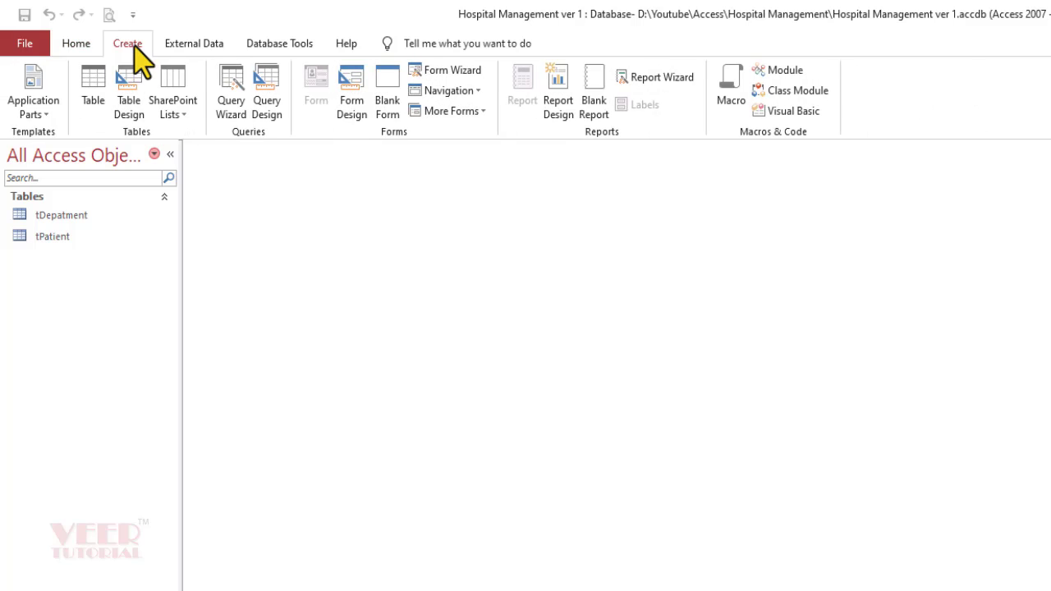
pyautogui.click(132, 99)
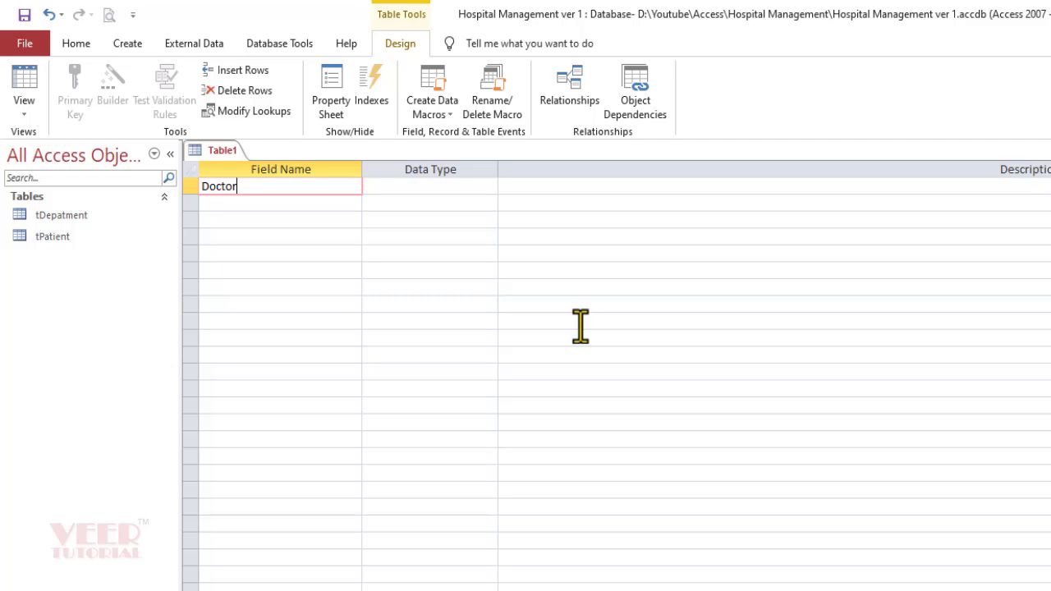
# Add DoctorID as AutoNumber, DoctorName as Short Text, and a Department field.
pyautogui.write('DoctorID')
pyautogui.press('Tab')
pyautogui.write('a')
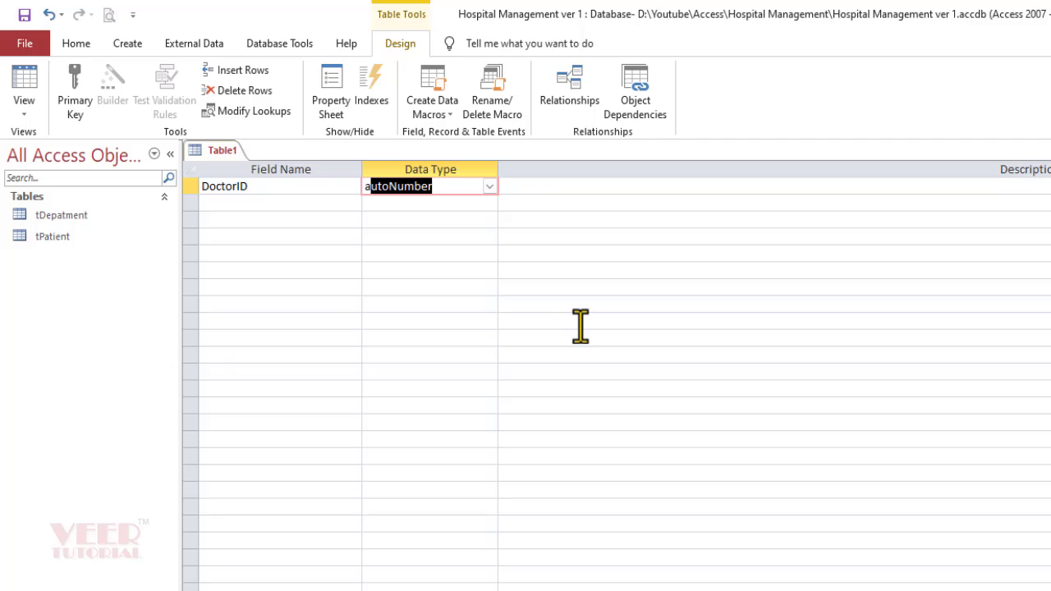
pyautogui.press('Tab')
pyautogui.press('Tab')
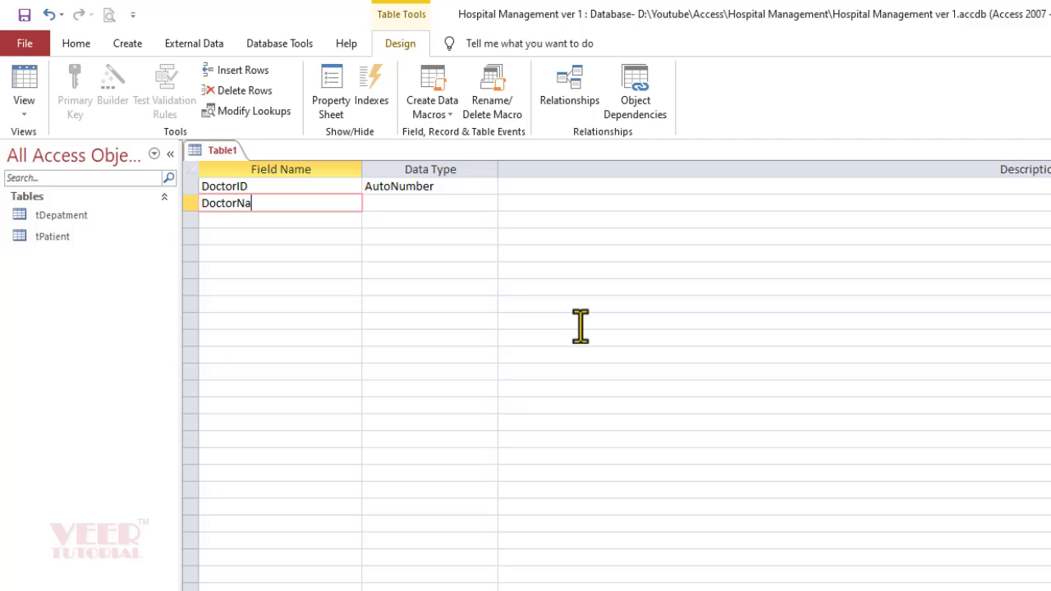
pyautogui.write('DoctorName')
pyautogui.press('Tab')
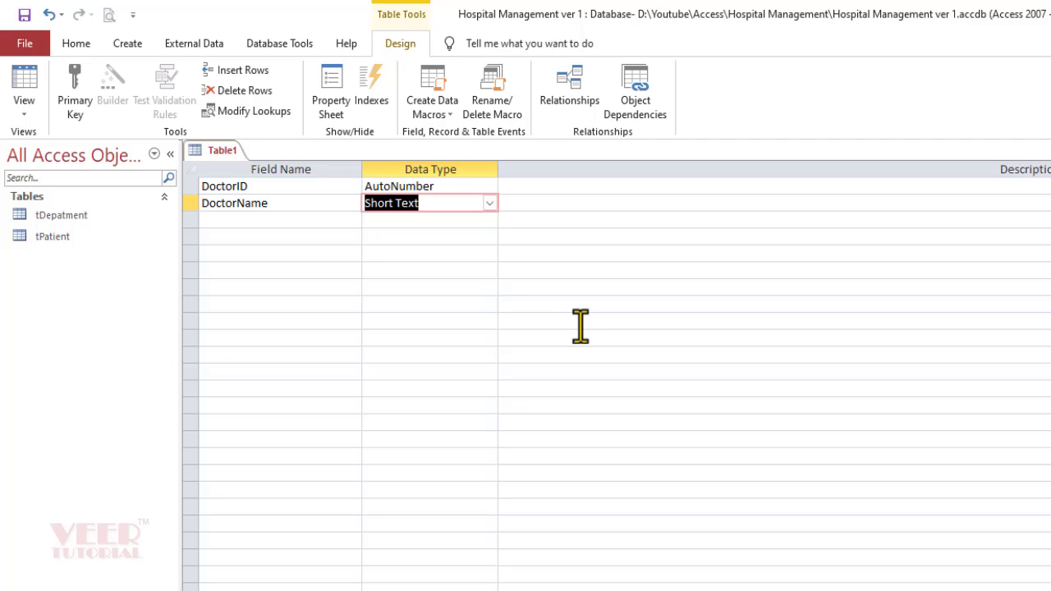
pyautogui.press('Tab')
pyautogui.press('Tab')
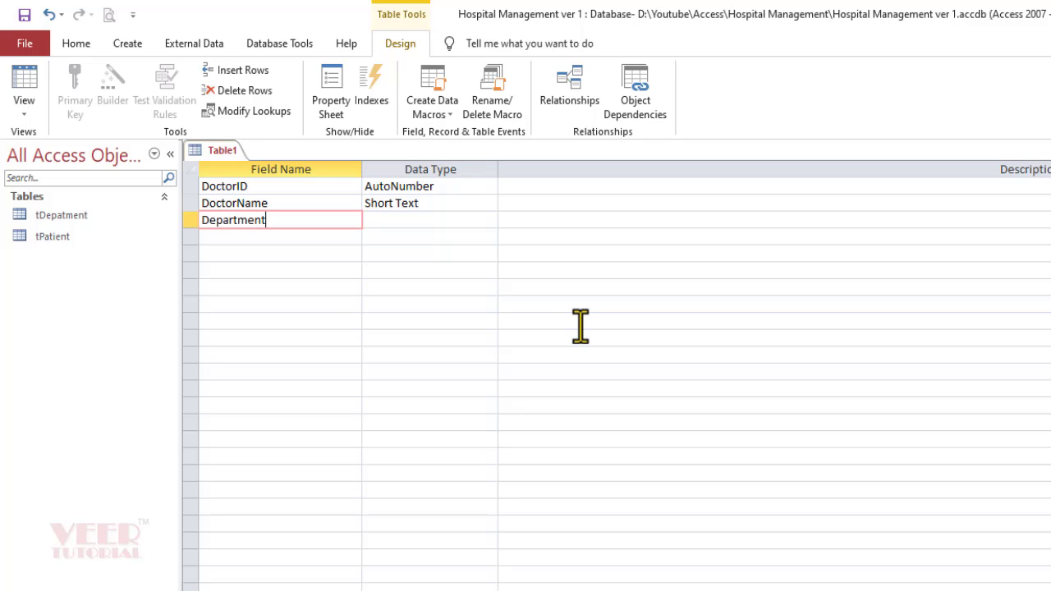
pyautogui.press('Tab')
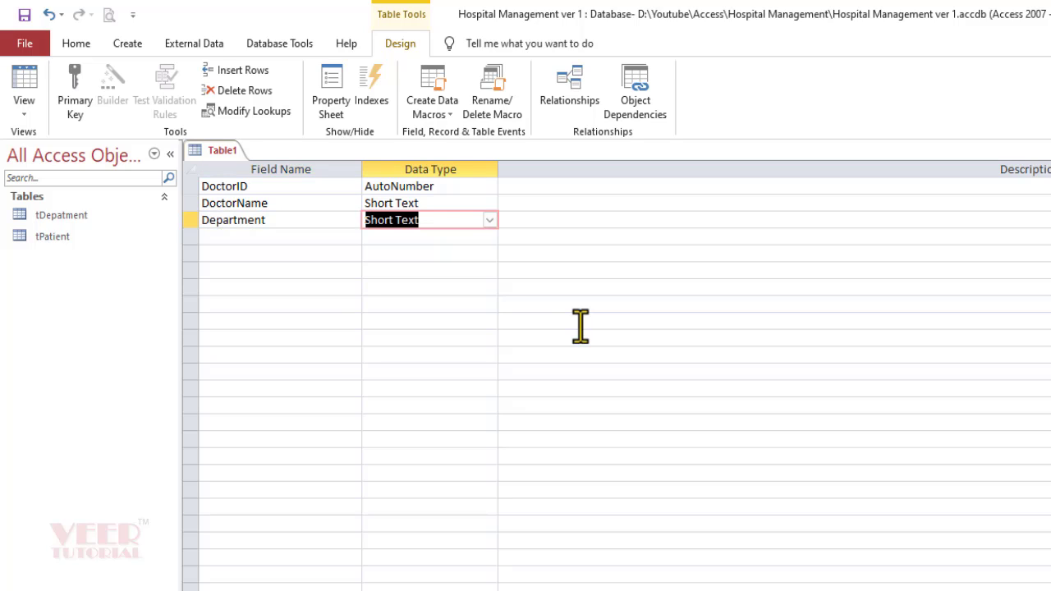
pyautogui.click(490, 218)
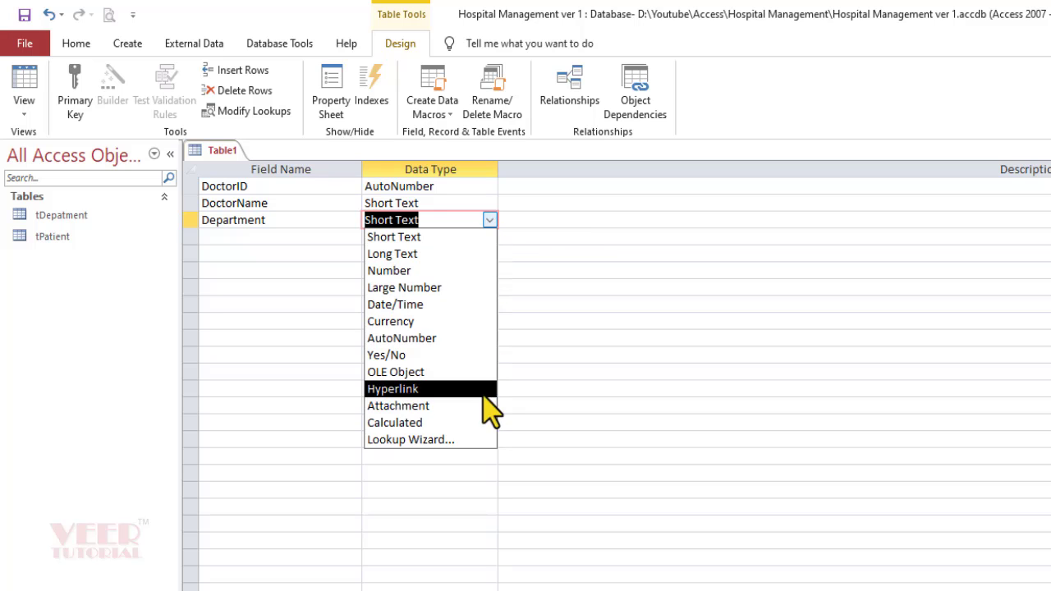
# Start a Department lookup from tDepatment including DepartmentId and DepartmentName.
pyautogui.click(472, 444)
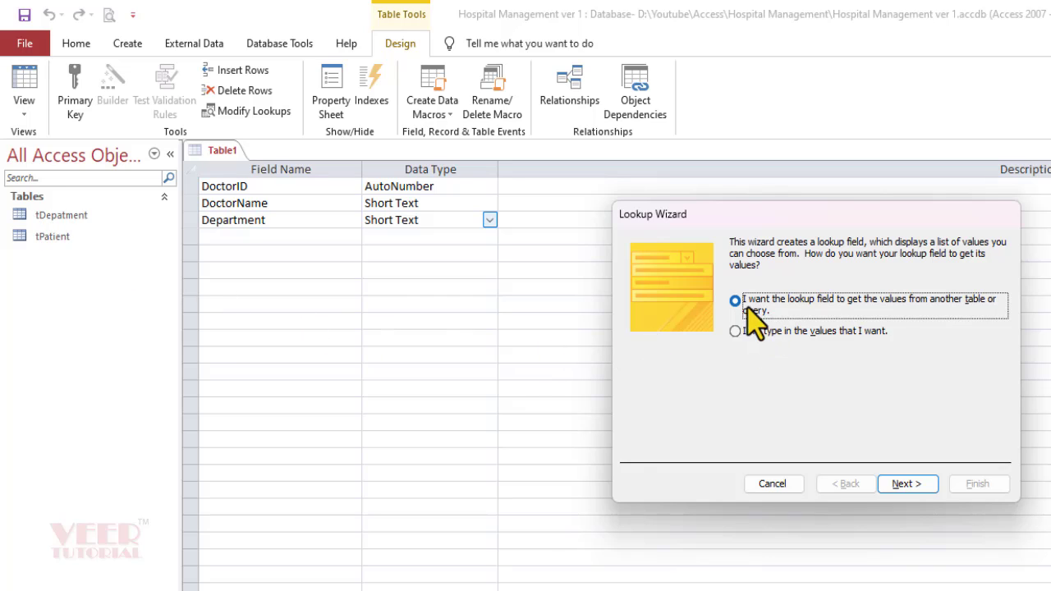
pyautogui.click(907, 485)
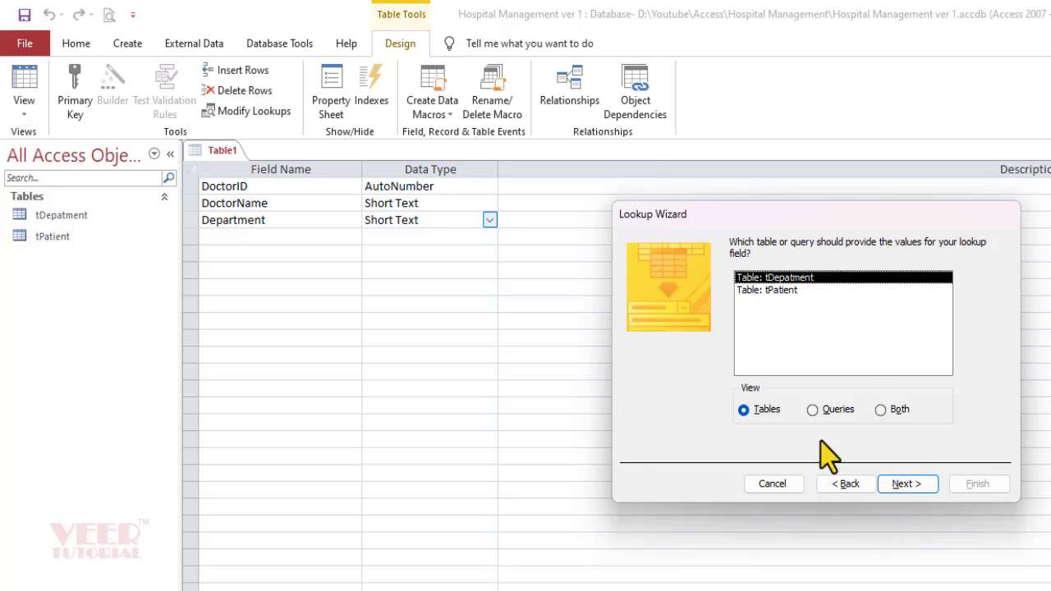
pyautogui.click(909, 484)
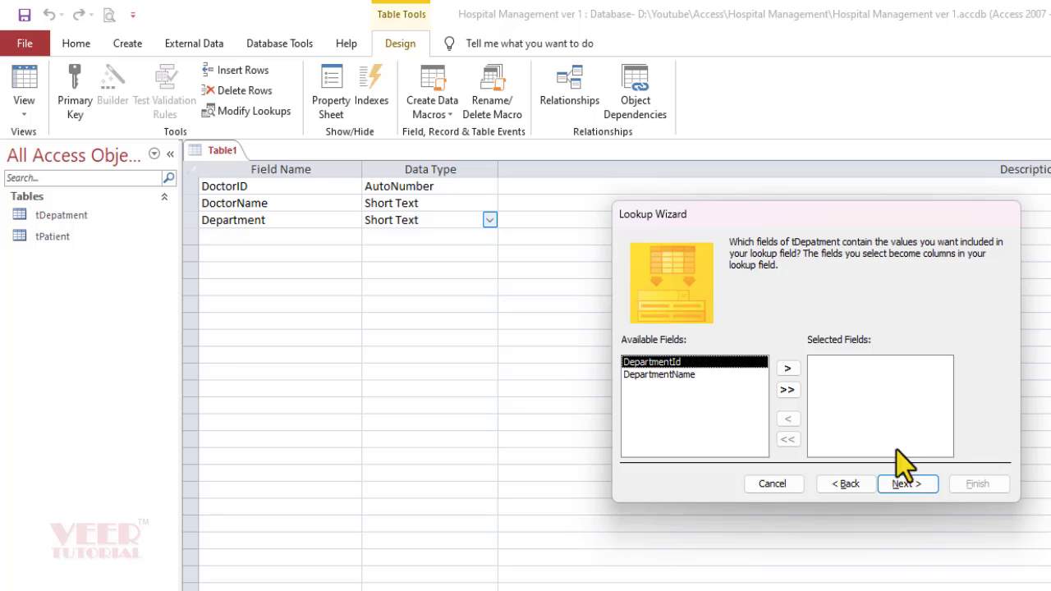
pyautogui.click(787, 391)
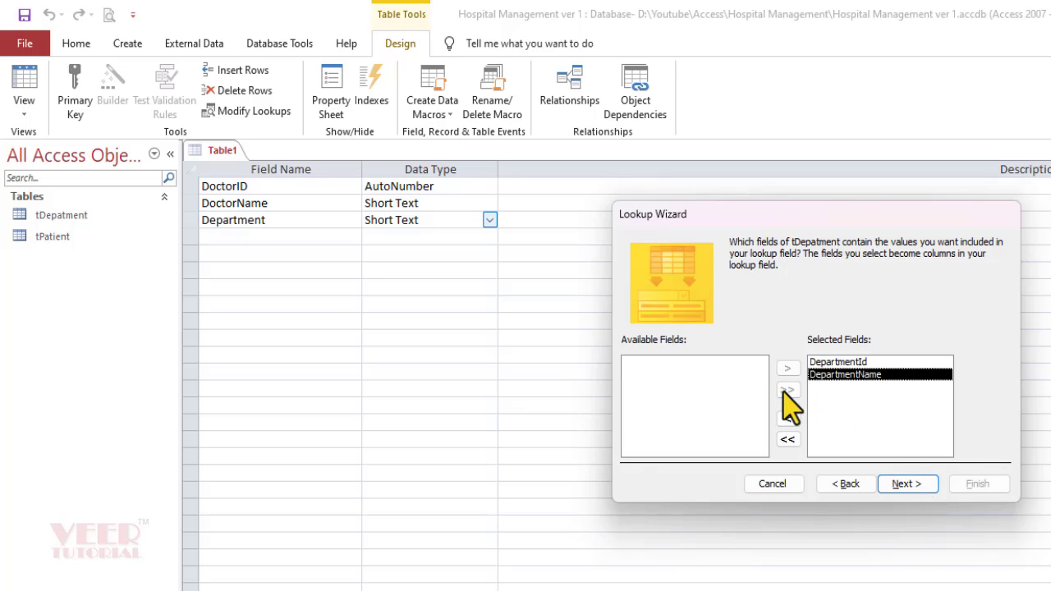
pyautogui.click(912, 483)
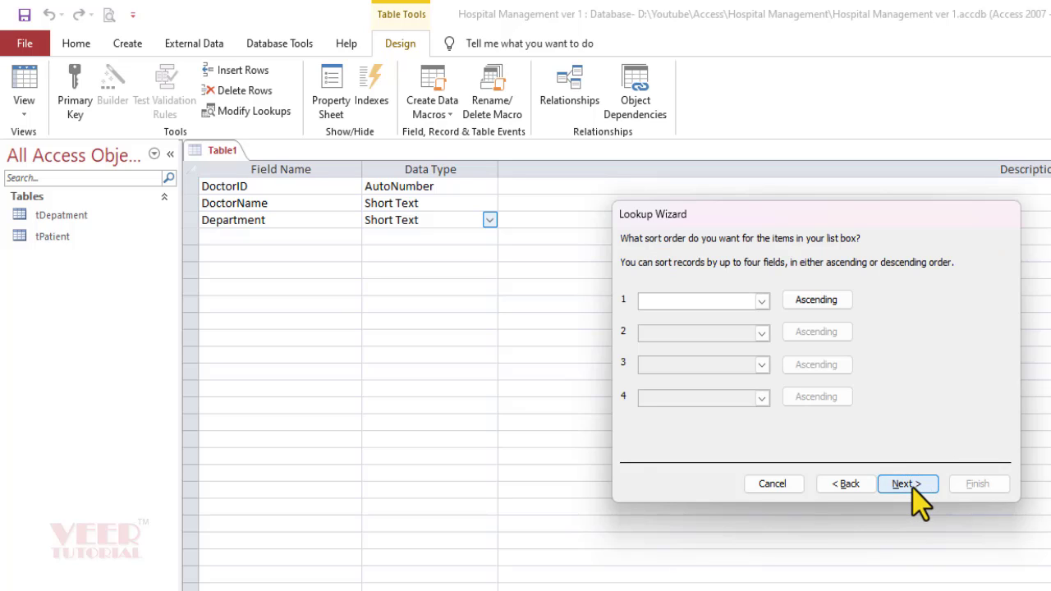
# Sort the lookup by DepartmentName, show the key column, store DepartmentId and finish.
pyautogui.click(761, 301)
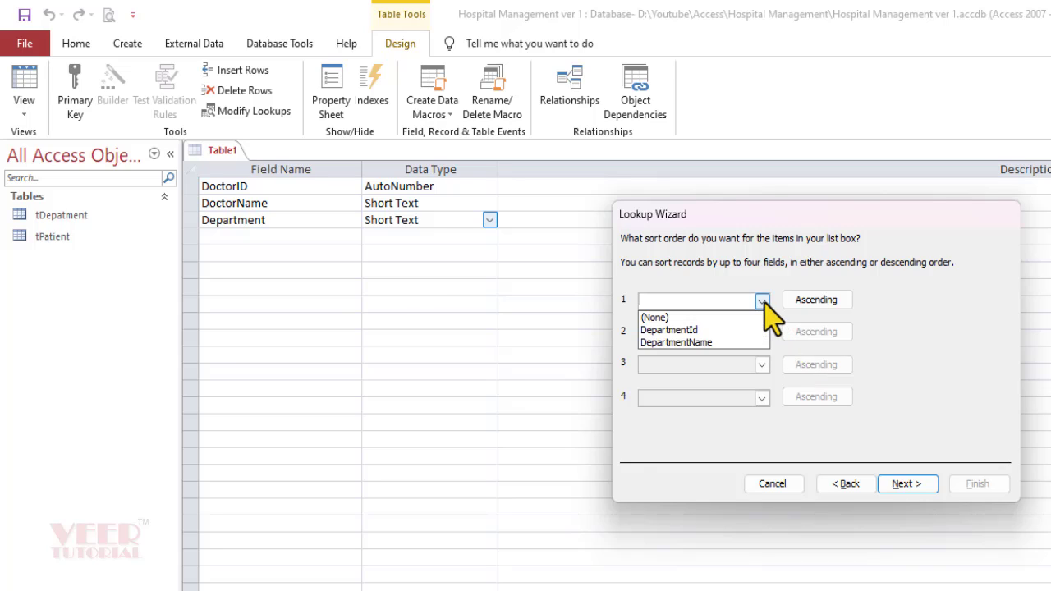
pyautogui.click(747, 343)
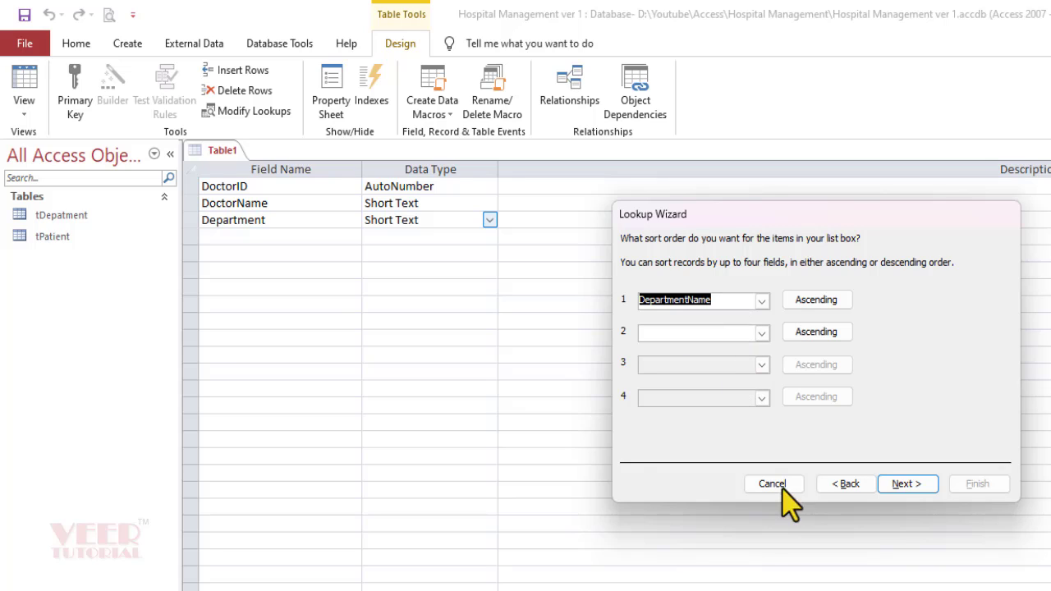
pyautogui.click(906, 483)
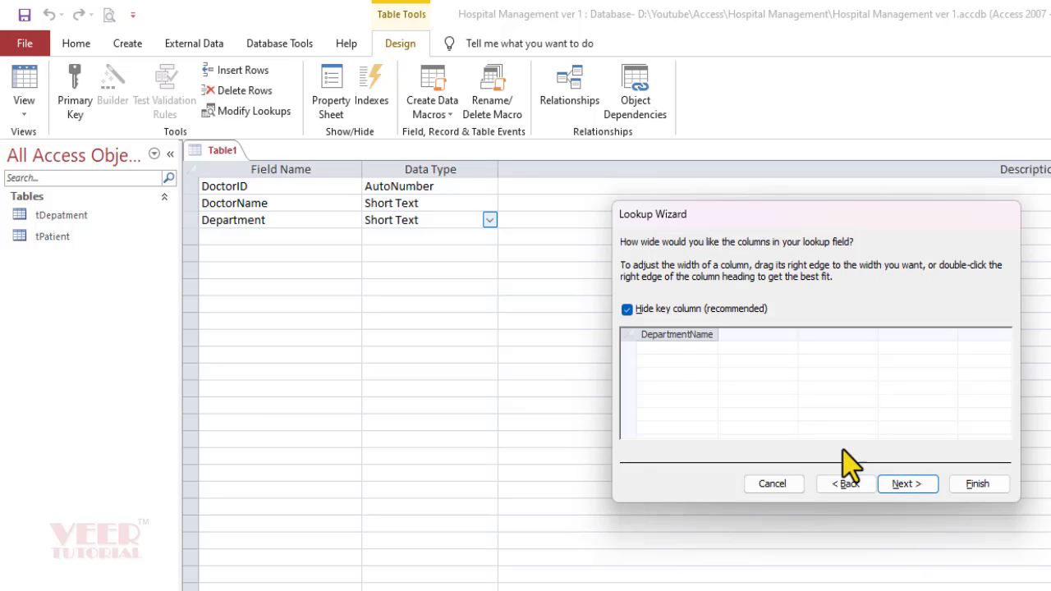
pyautogui.click(627, 309)
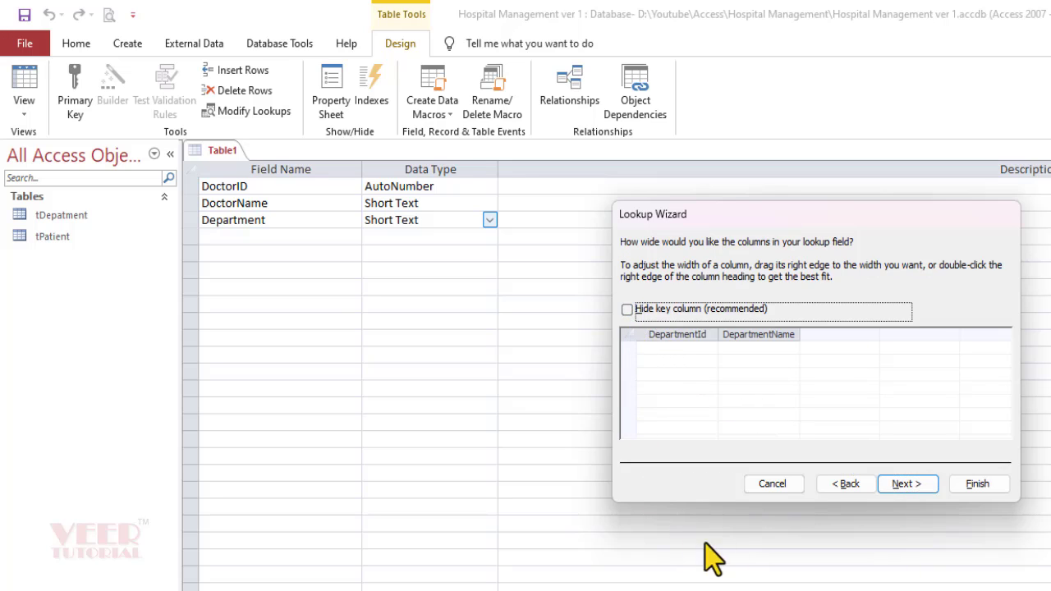
pyautogui.click(908, 483)
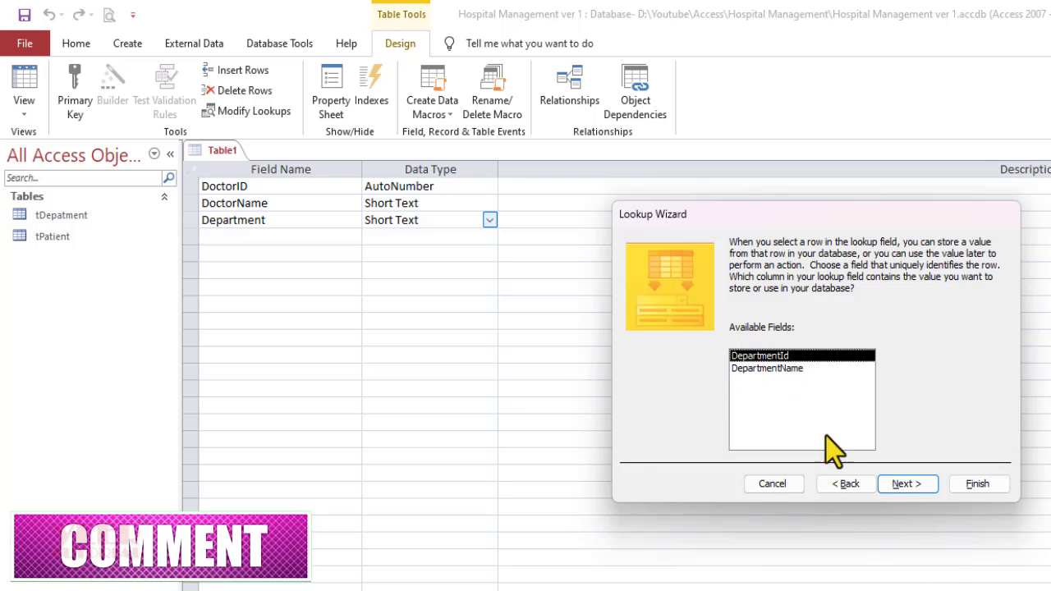
pyautogui.click(913, 484)
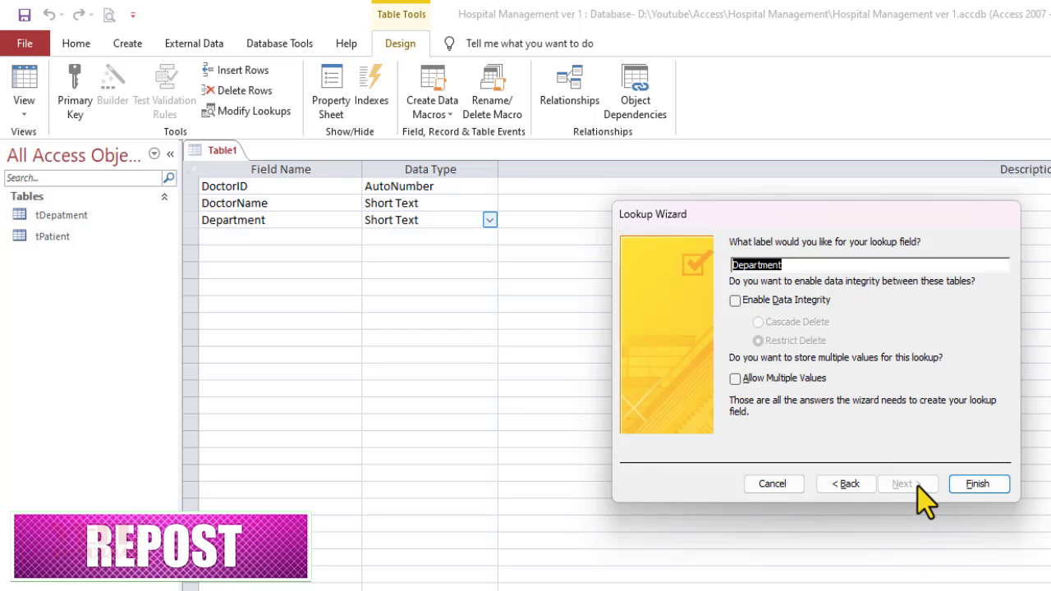
pyautogui.click(977, 484)
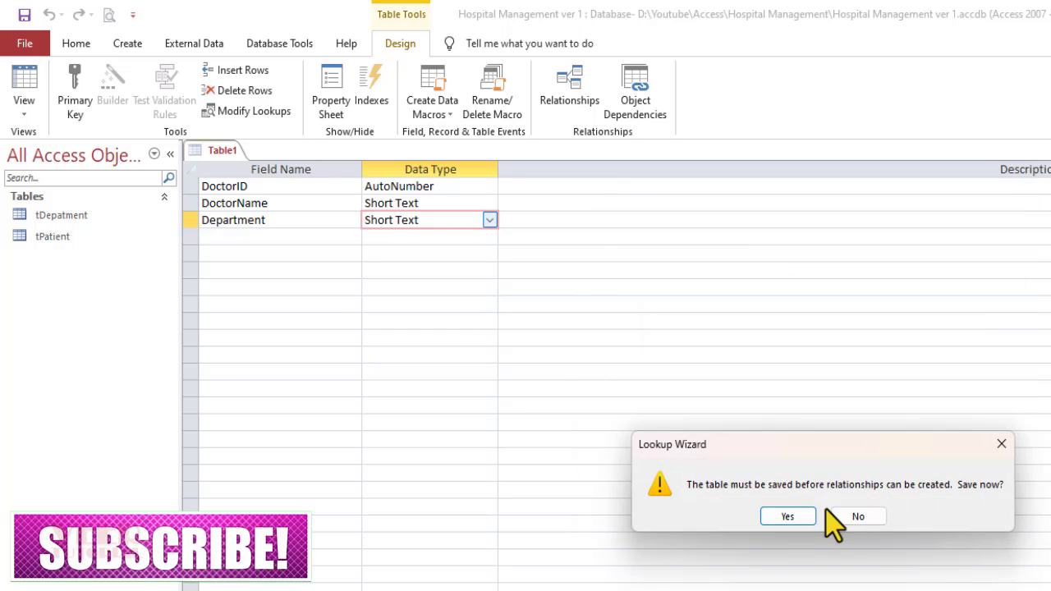
# Save the design as tDoctor, declining the automatically created primary key.
pyautogui.click(778, 517)
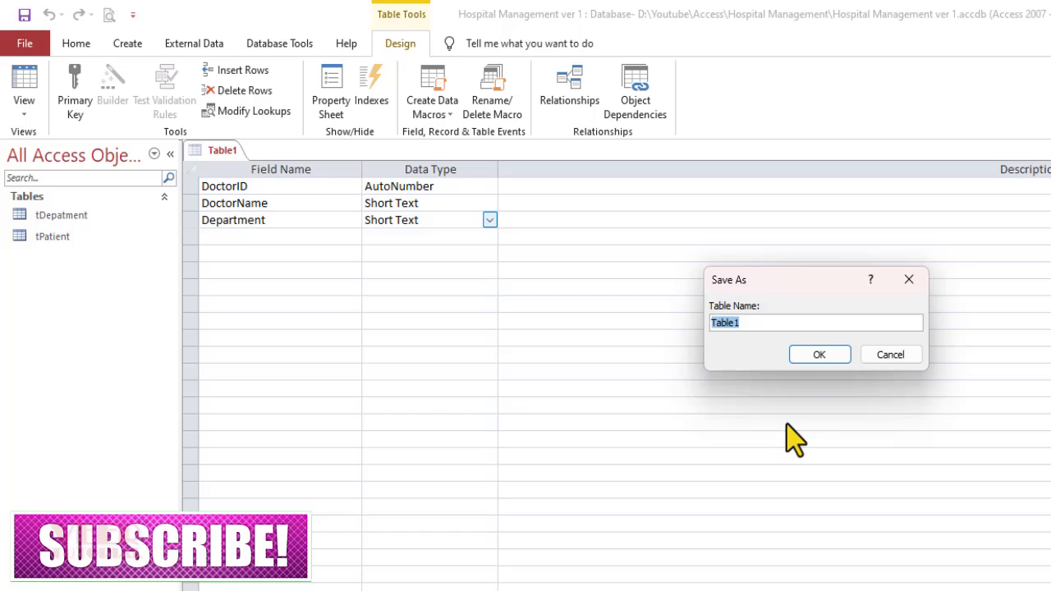
pyautogui.write('tDoctor')
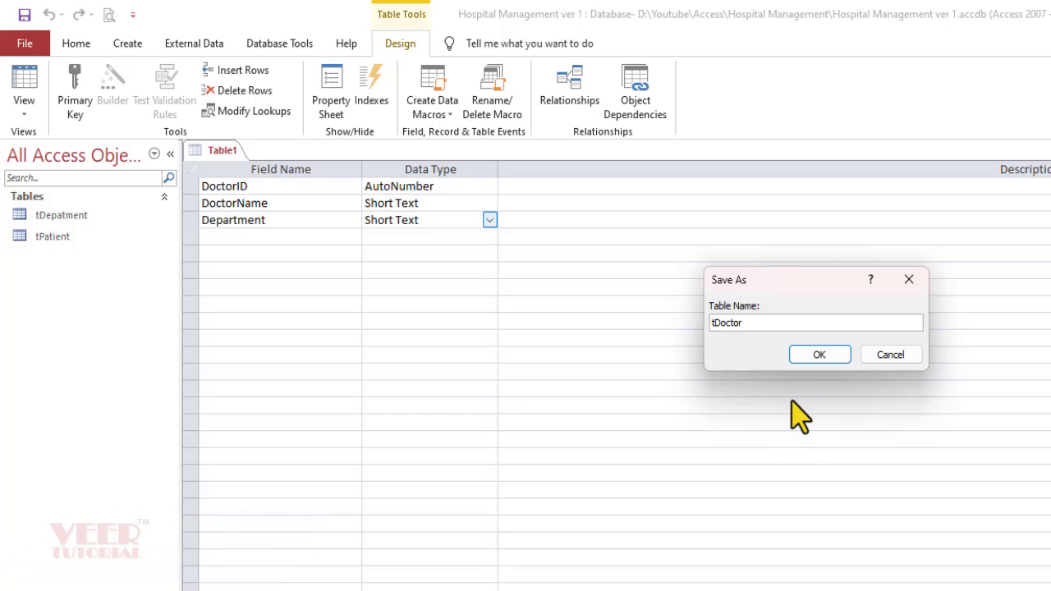
pyautogui.click(819, 357)
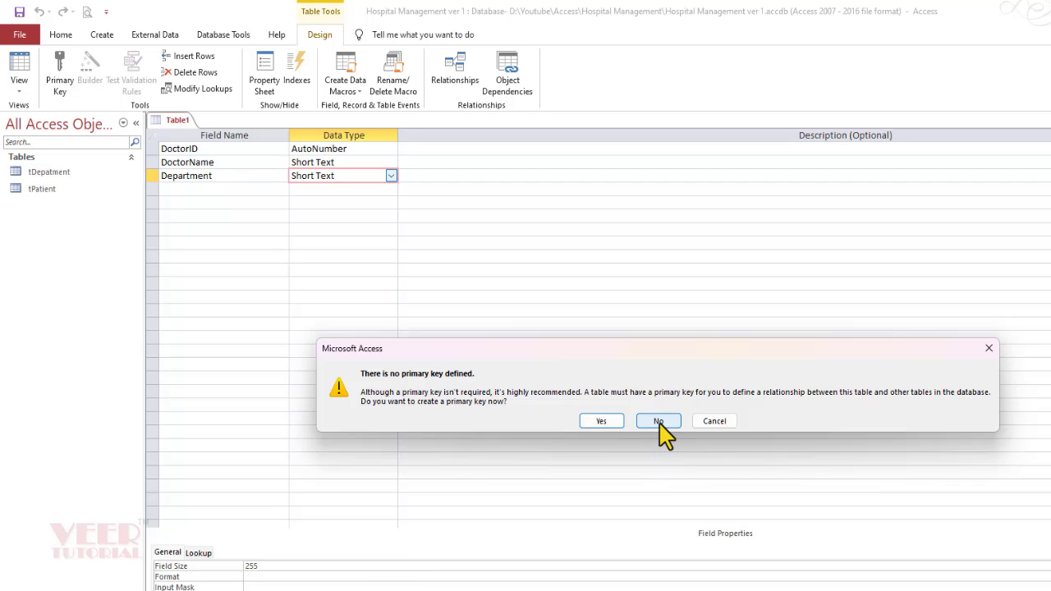
pyautogui.click(711, 422)
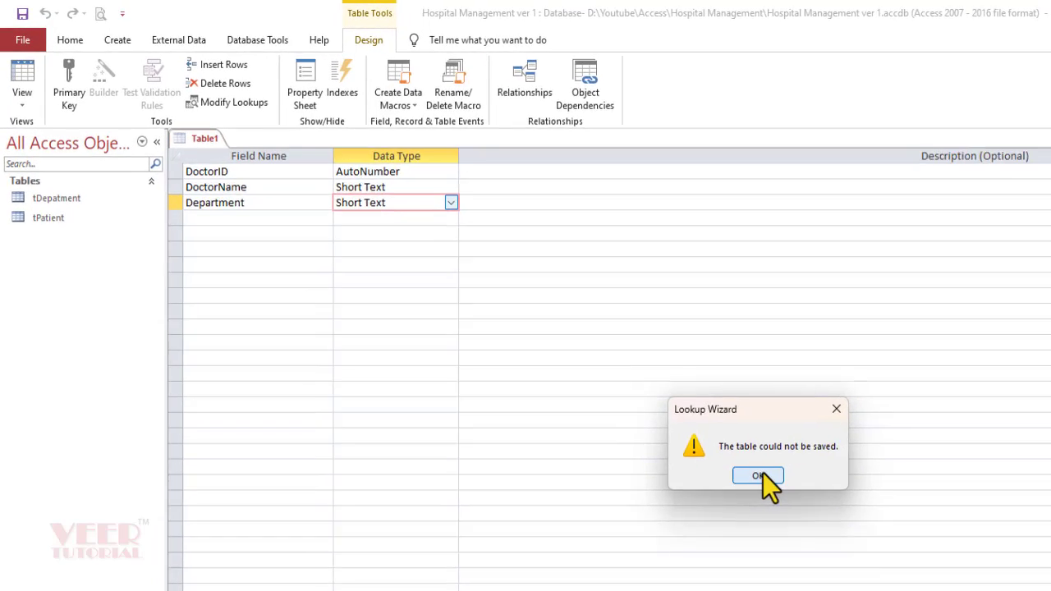
pyautogui.click(657, 412)
# Make DoctorID the primary key, save the tDoctor table and close it.
pyautogui.click(223, 149)
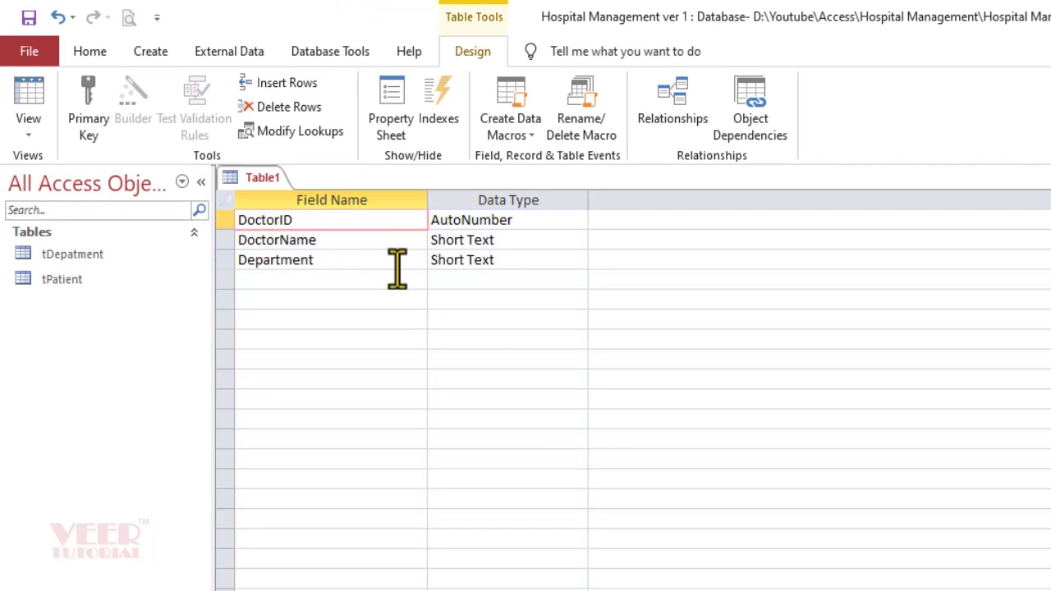
pyautogui.click(87, 111)
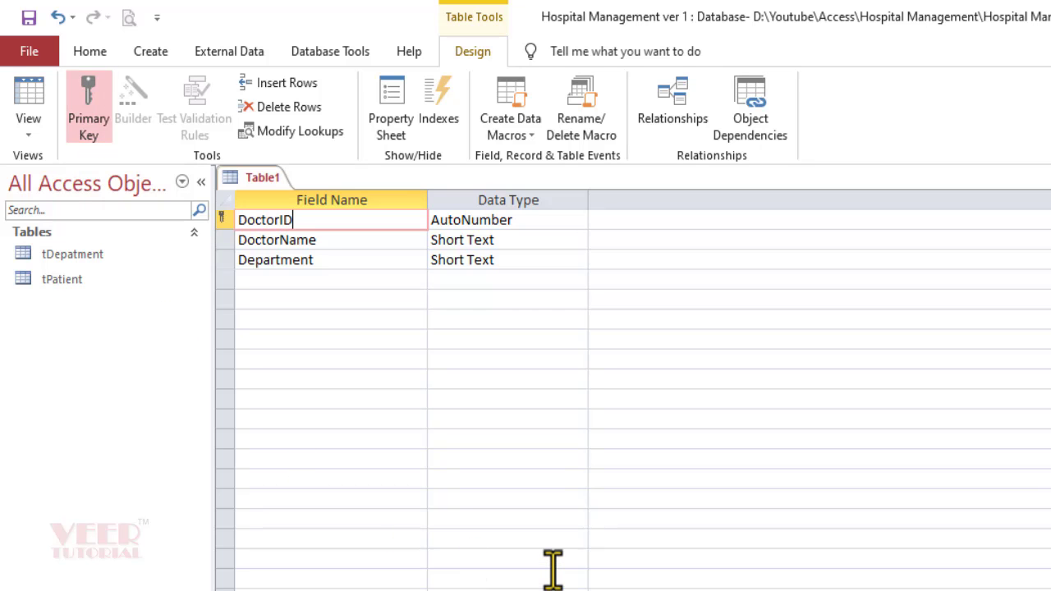
pyautogui.hotkey('ctrl', 's')
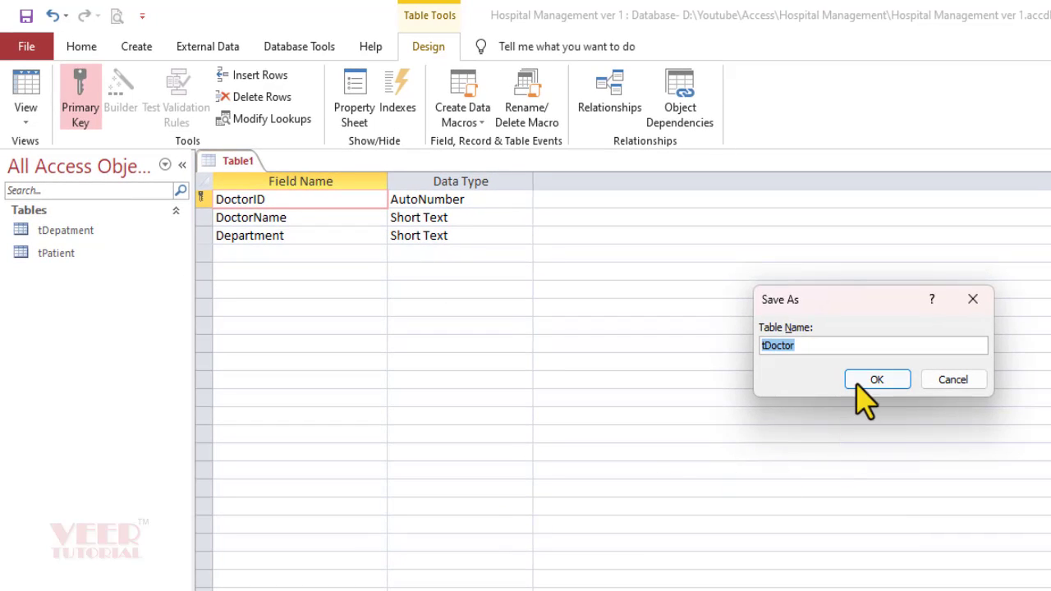
pyautogui.click(886, 387)
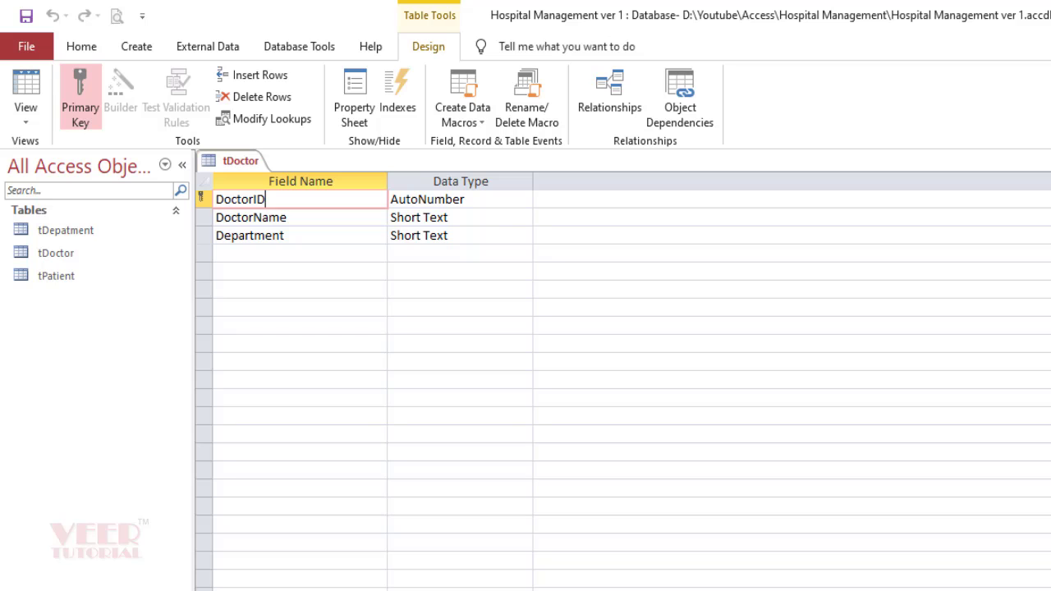
pyautogui.hotkey('ctrl', 'w')
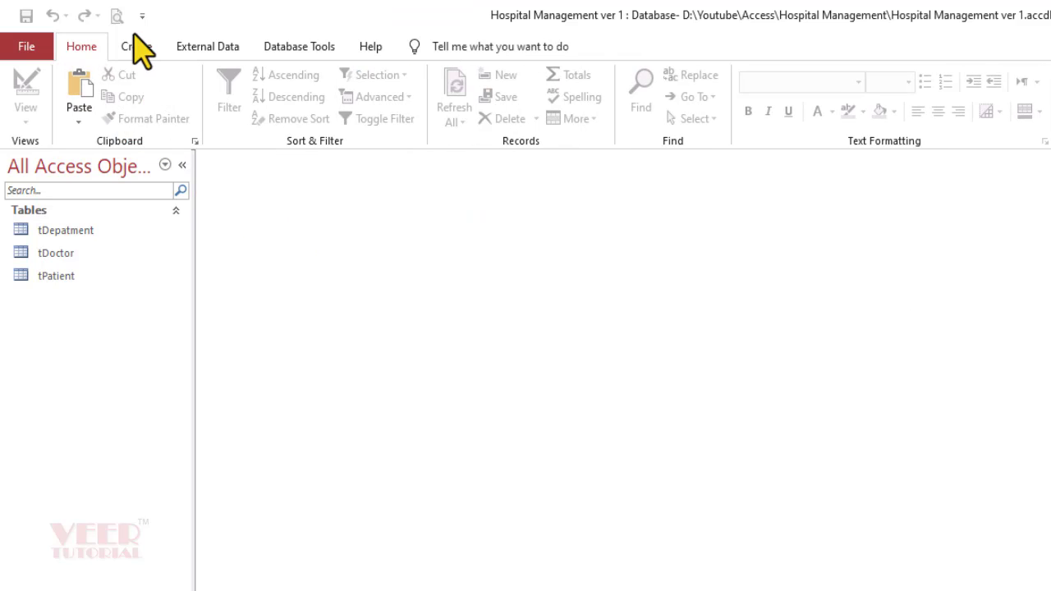
# Start a new table in Design View with AppointmentNumner as its AutoNumber primary key.
pyautogui.click(135, 47)
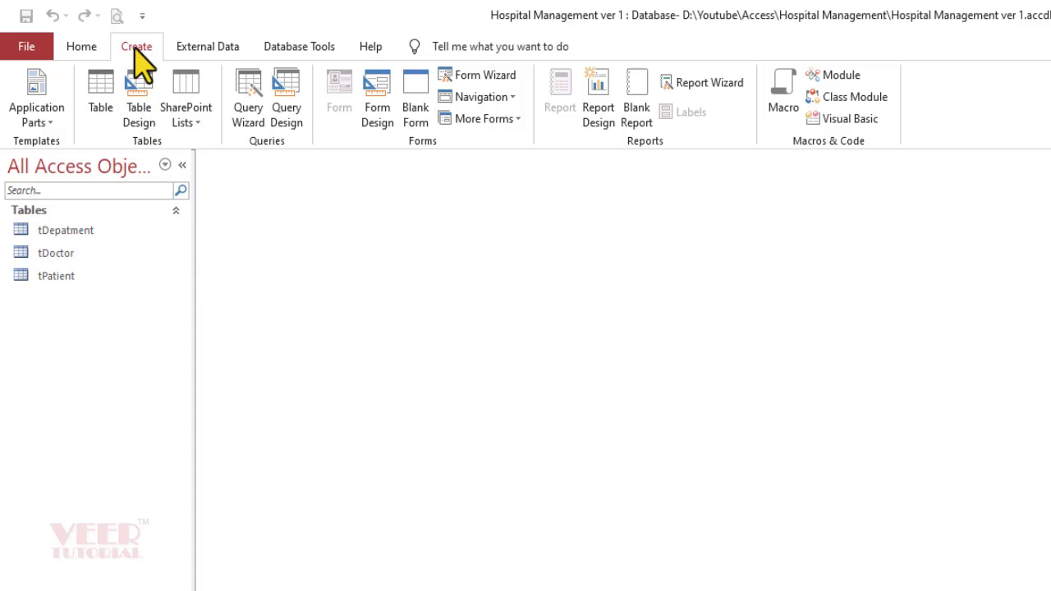
pyautogui.click(140, 111)
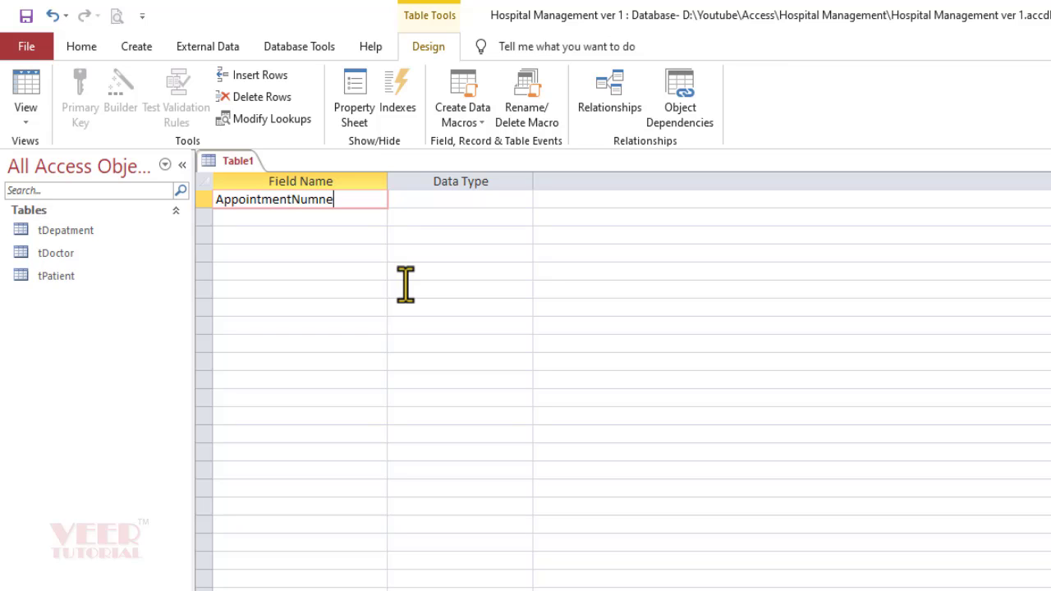
pyautogui.press('Tab')
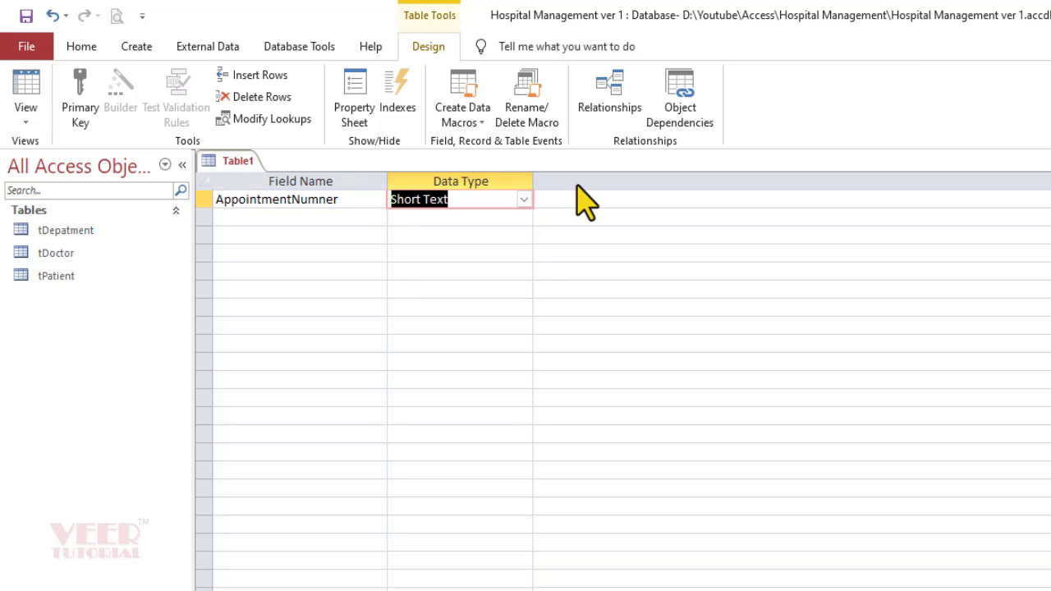
pyautogui.click(524, 200)
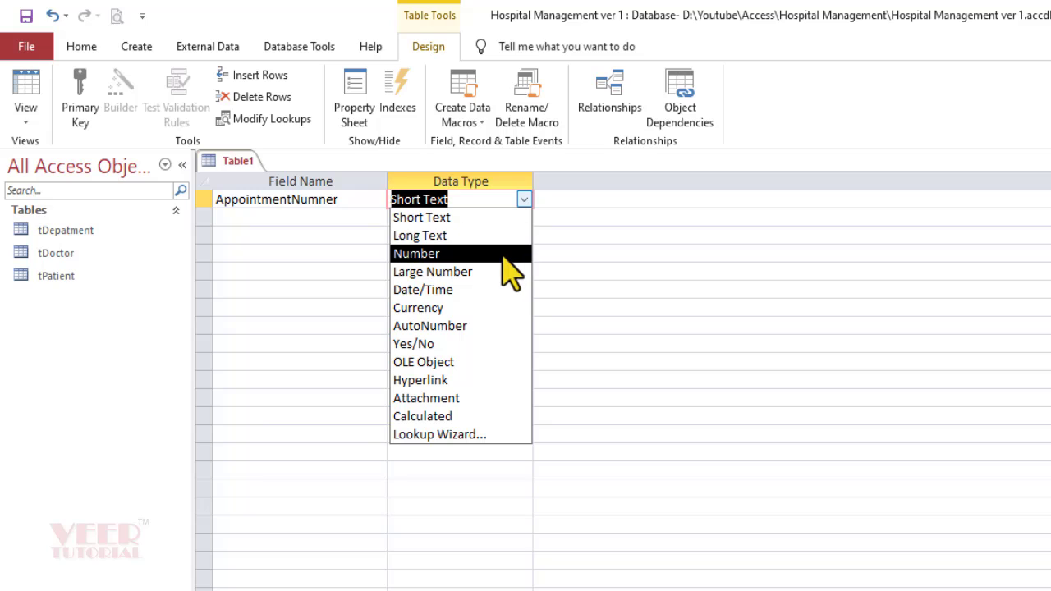
pyautogui.click(491, 325)
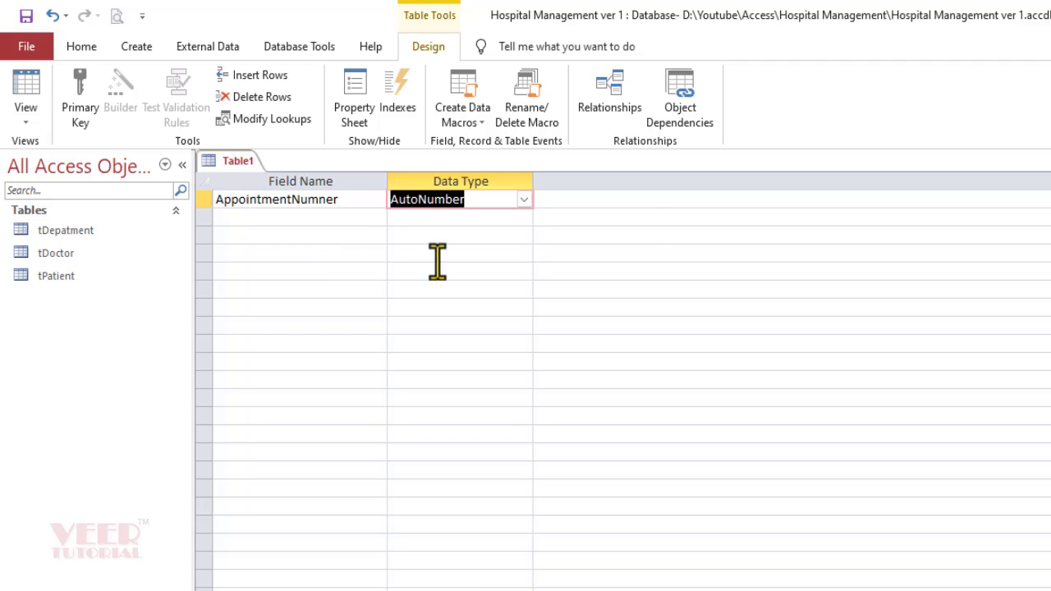
pyautogui.click(644, 203)
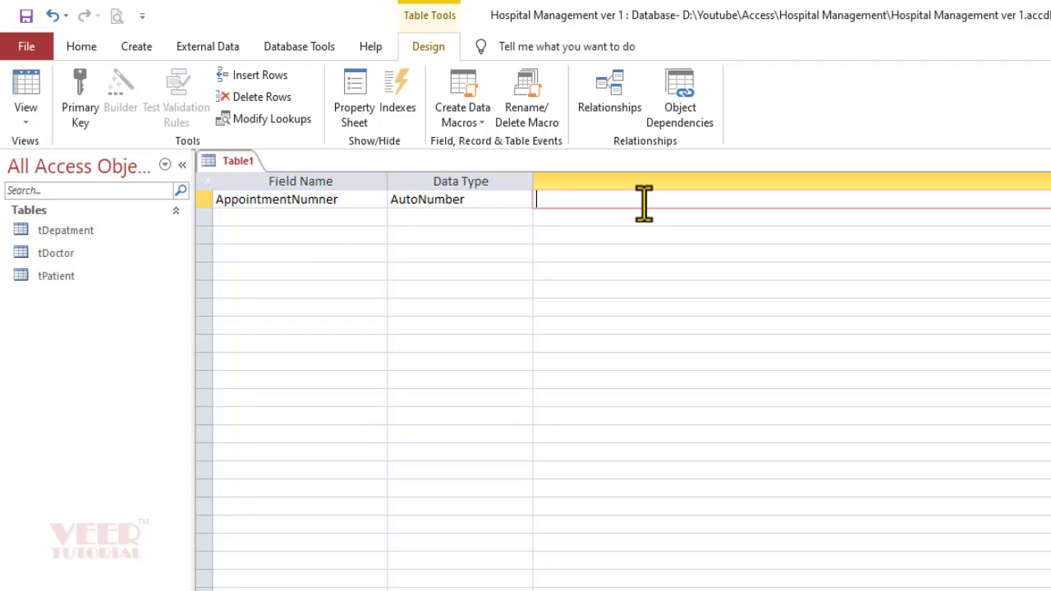
pyautogui.click(287, 201)
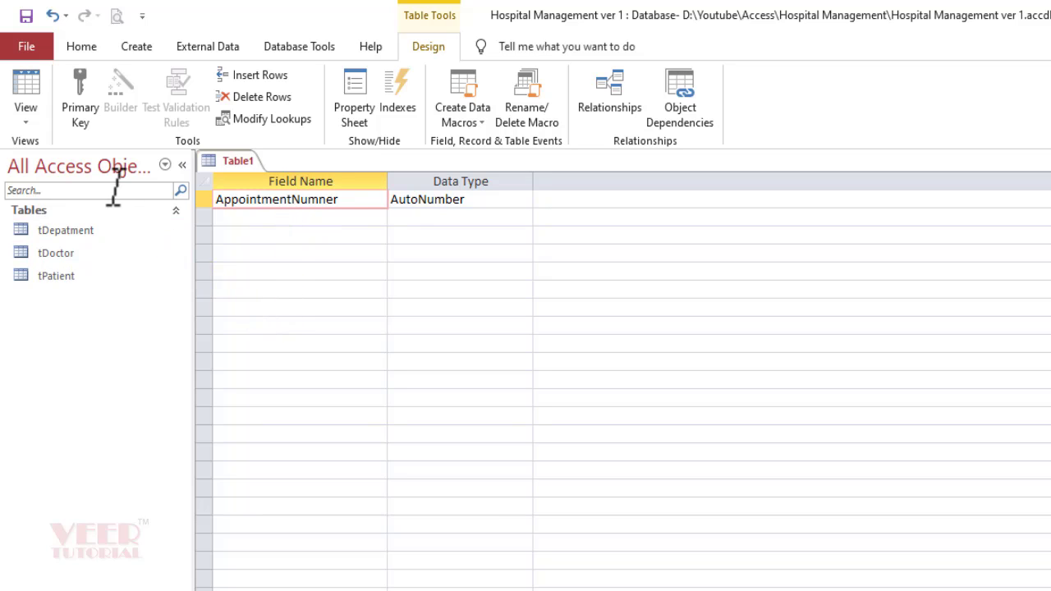
pyautogui.click(80, 107)
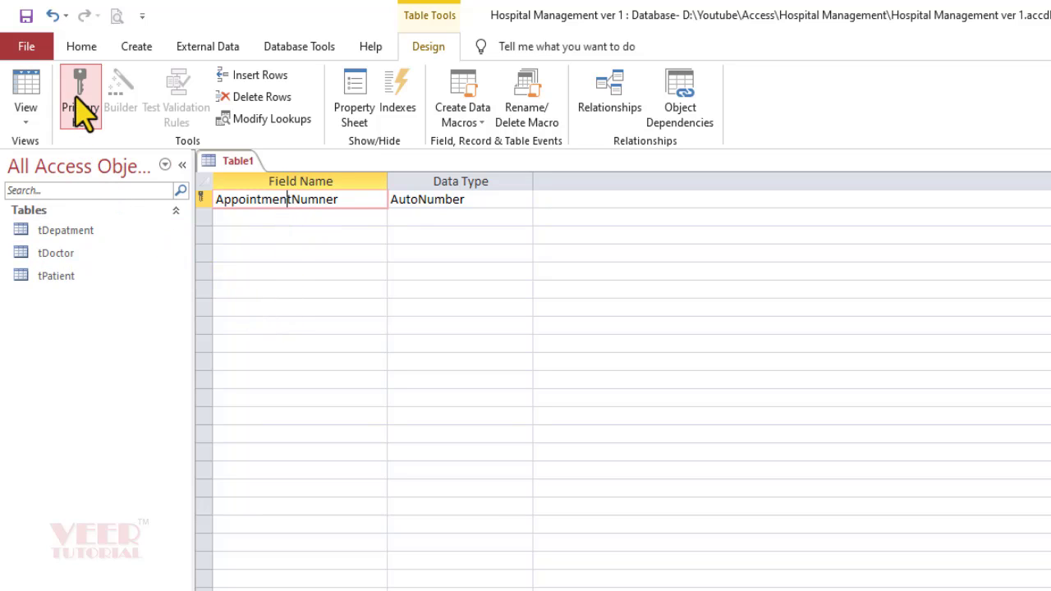
# Add an AppointmentDate field of type Date/Time and select its Caption property.
pyautogui.click(301, 218)
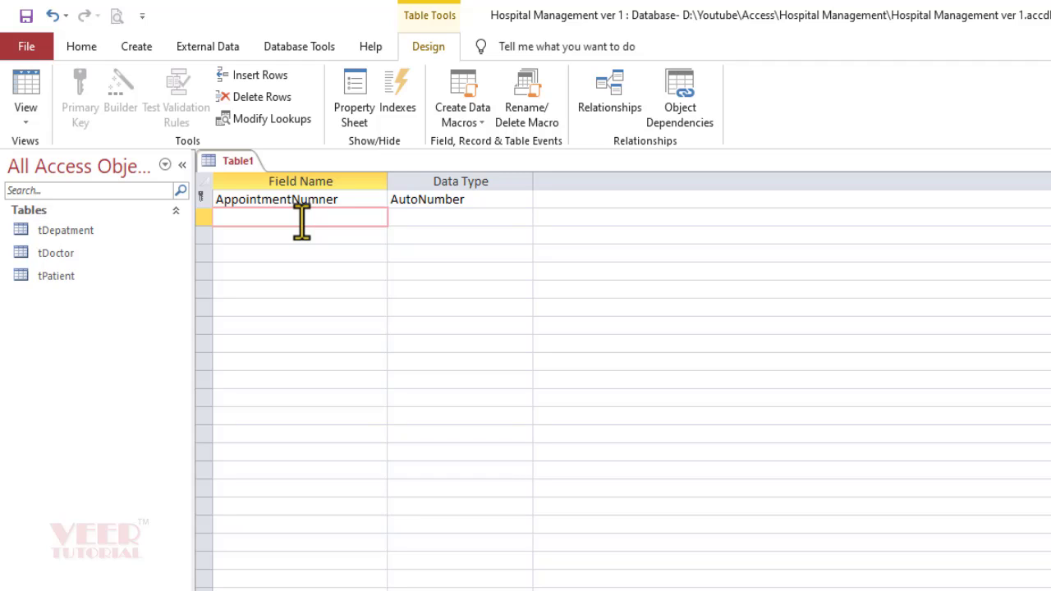
pyautogui.write('AppointmentDate')
pyautogui.press('Tab')
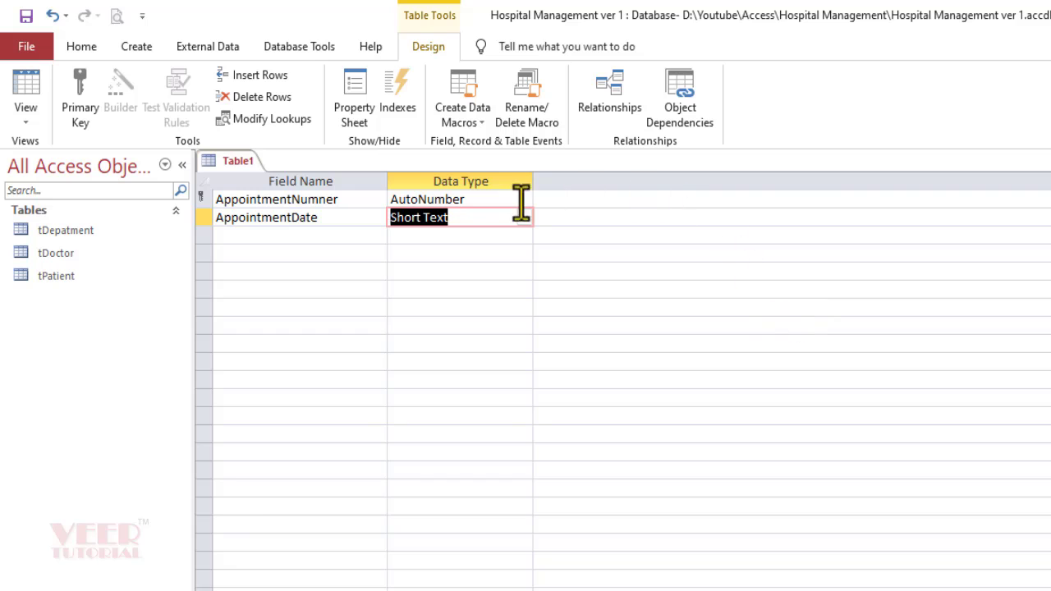
pyautogui.click(522, 217)
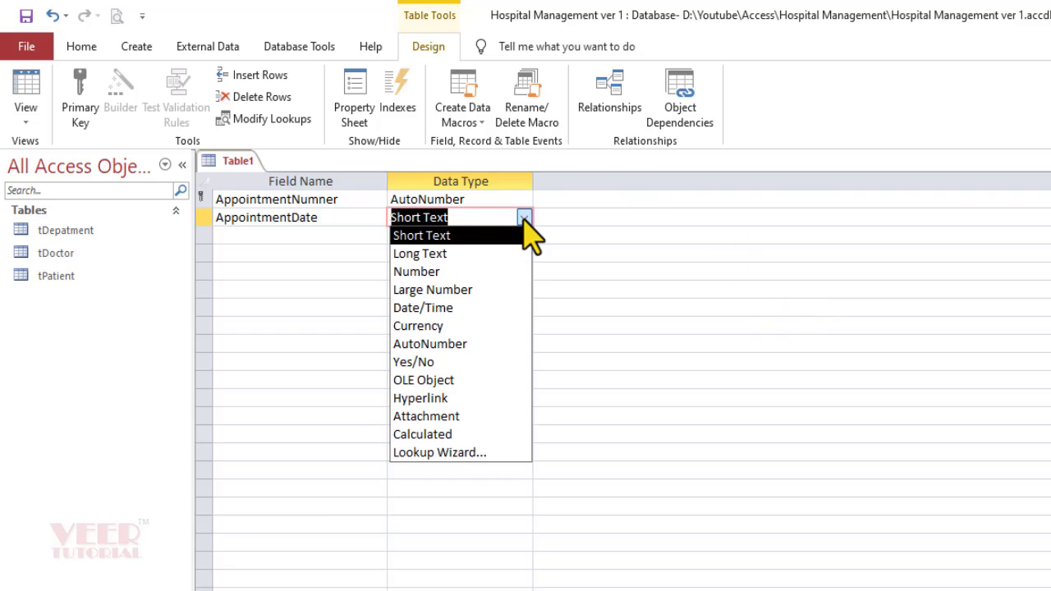
pyautogui.click(497, 310)
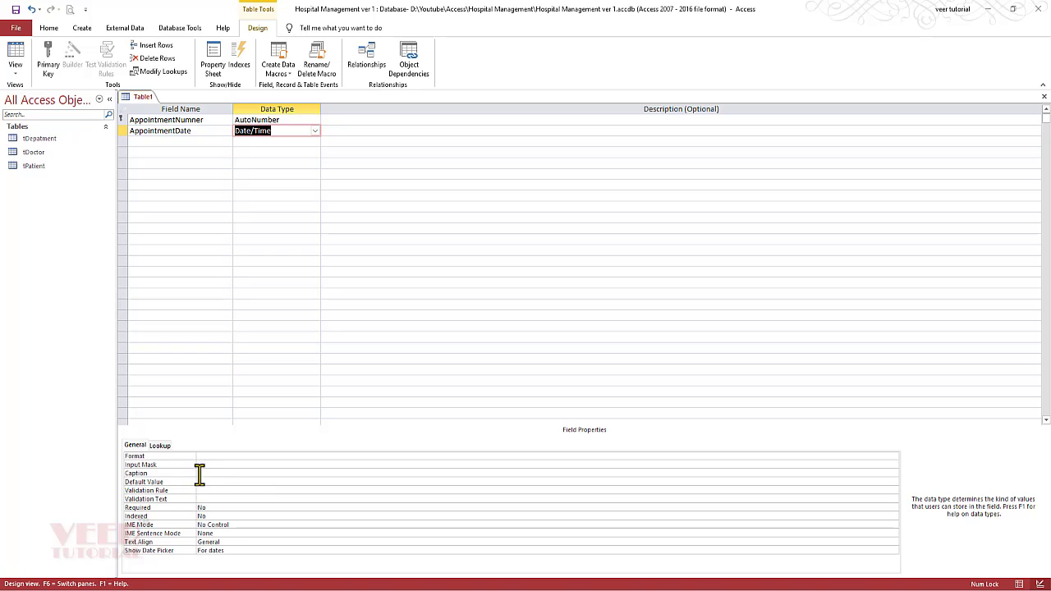
pyautogui.click(199, 473)
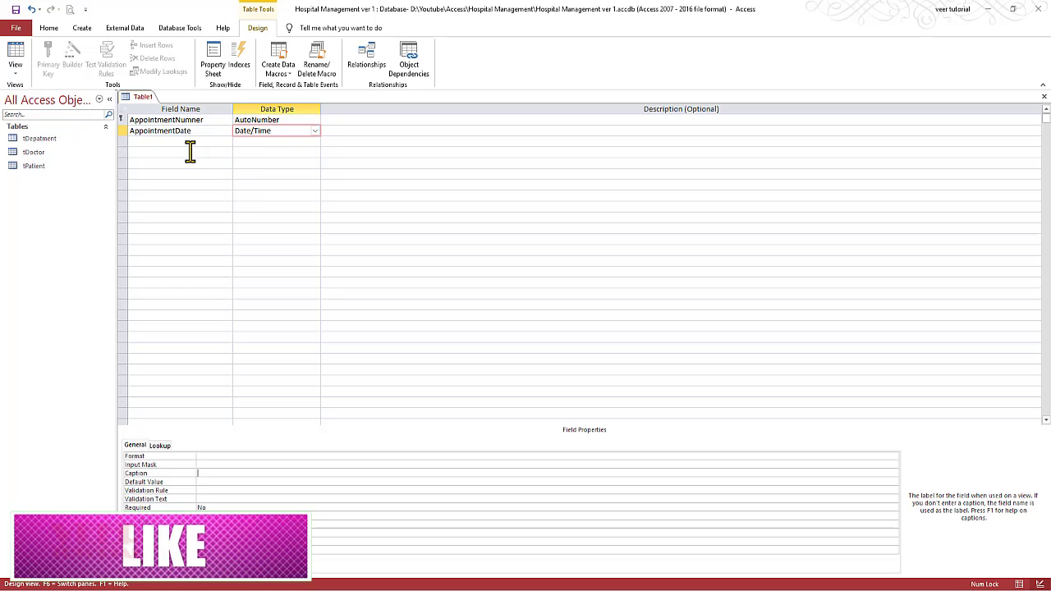
# Save the table as tAppointment and move to the third field row.
pyautogui.hotkey('ctrl', 's')
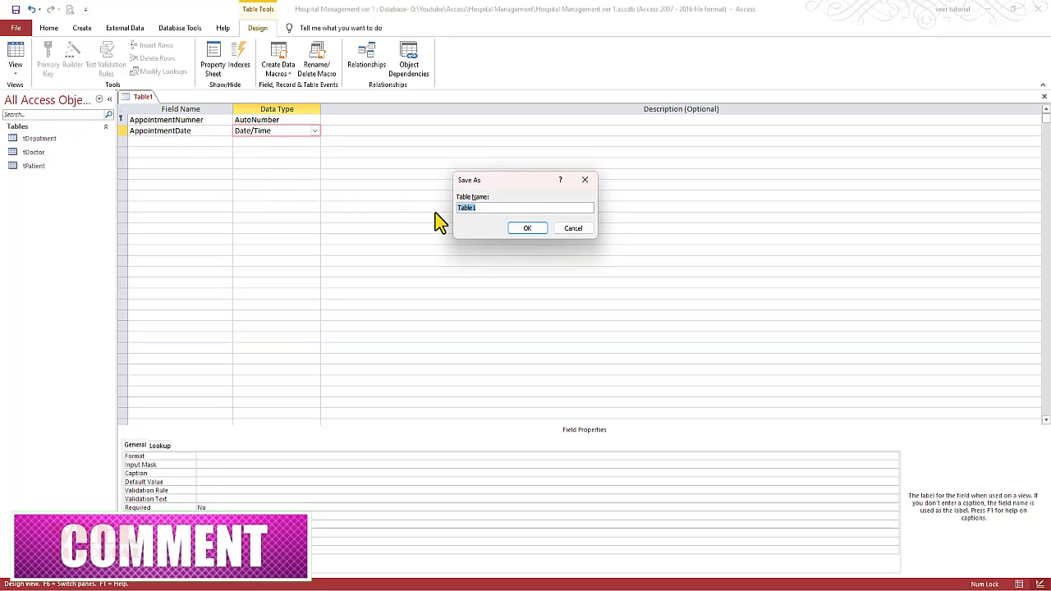
pyautogui.write('tA')
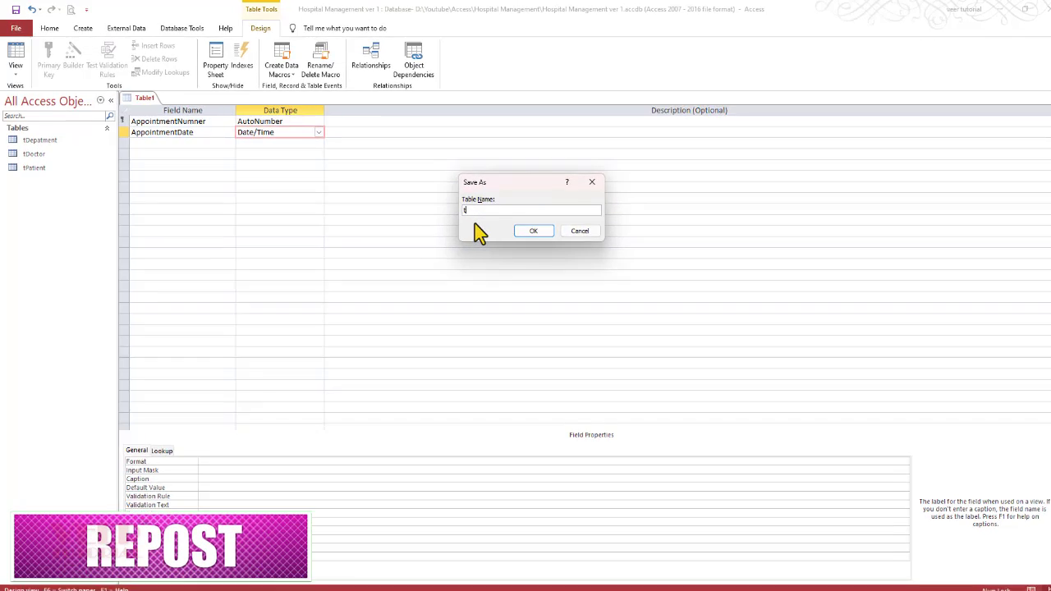
pyautogui.write('ppoint')
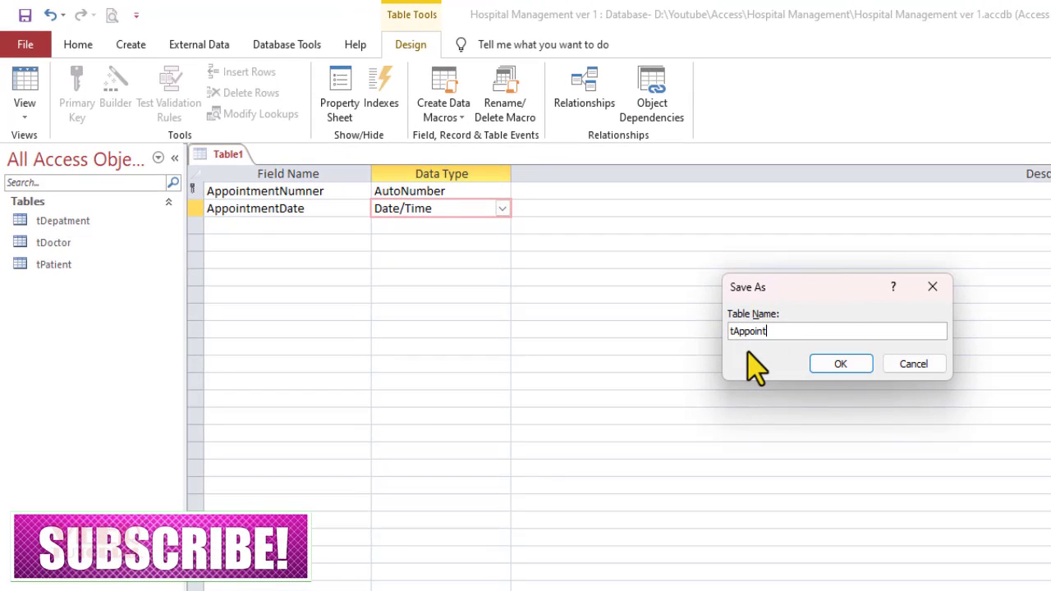
pyautogui.write('ment')
pyautogui.press('Return')
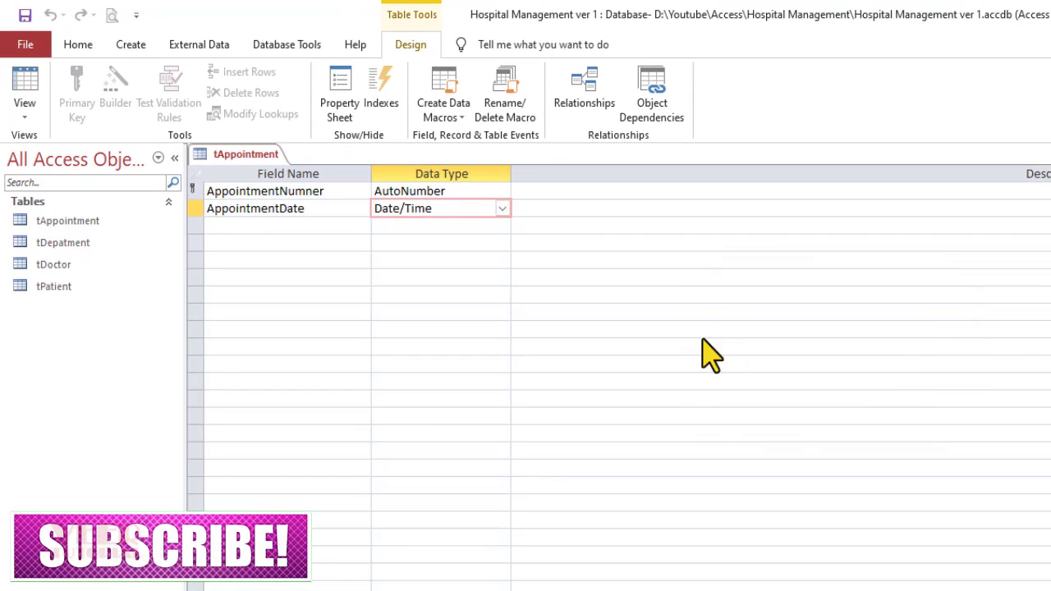
pyautogui.click(319, 228)
# Name the third field Patient and choose Lookup Wizard as its data type.
pyautogui.write('Pa')
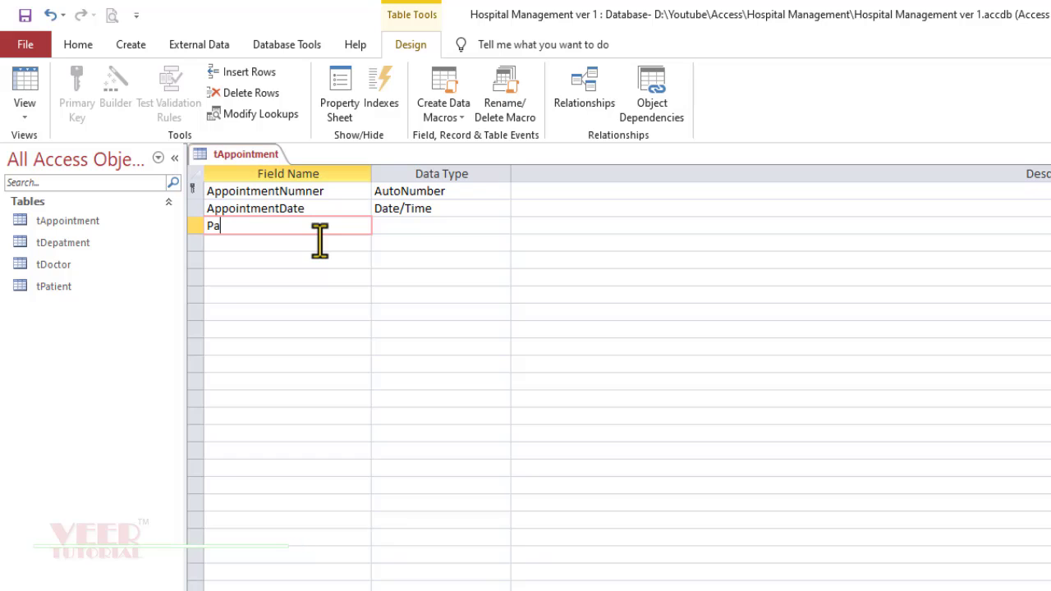
pyautogui.write('tient')
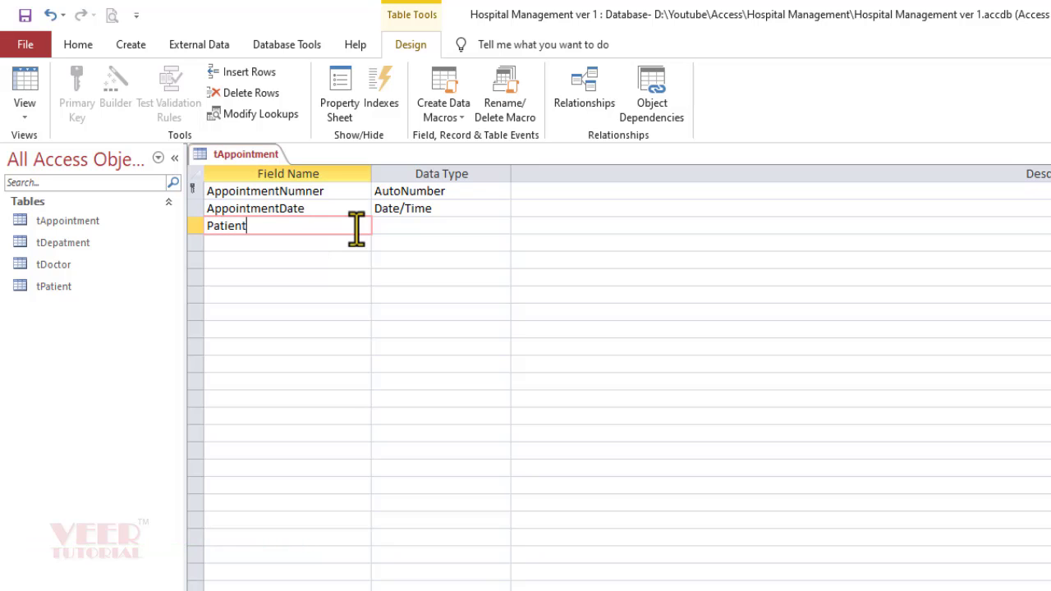
pyautogui.click(435, 242)
pyautogui.click(444, 226)
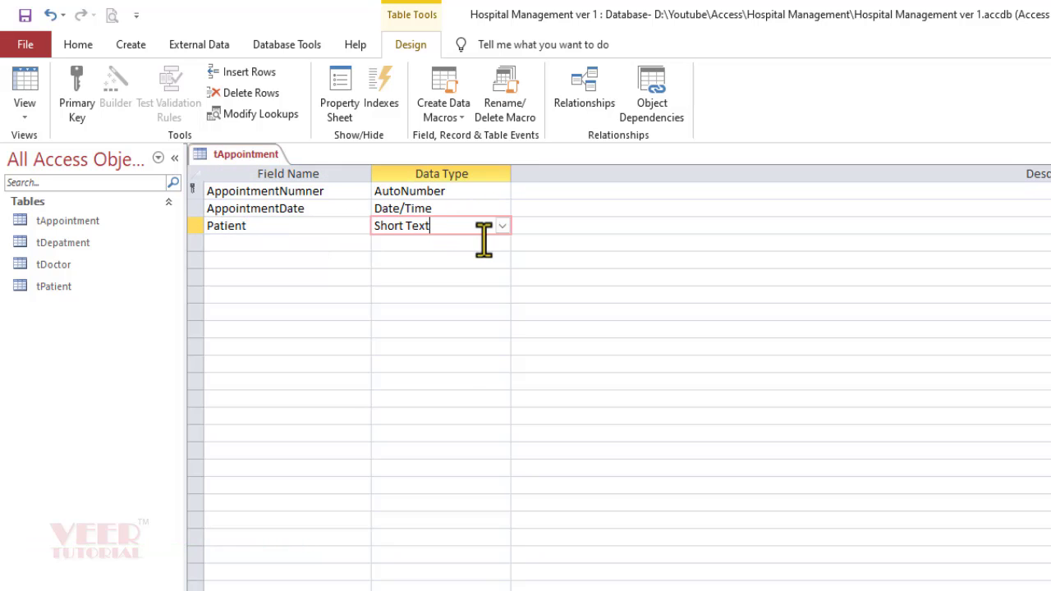
pyautogui.click(502, 225)
pyautogui.click(451, 451)
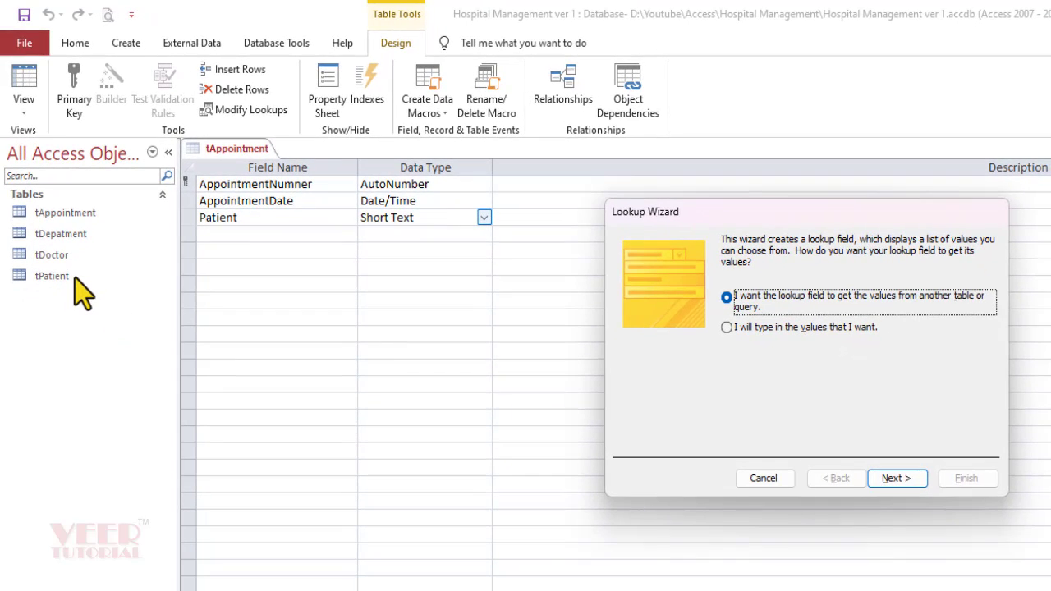
# Base the Patient lookup on tPatient's PatientId and PatientName, sorted by PatientId.
pyautogui.click(893, 478)
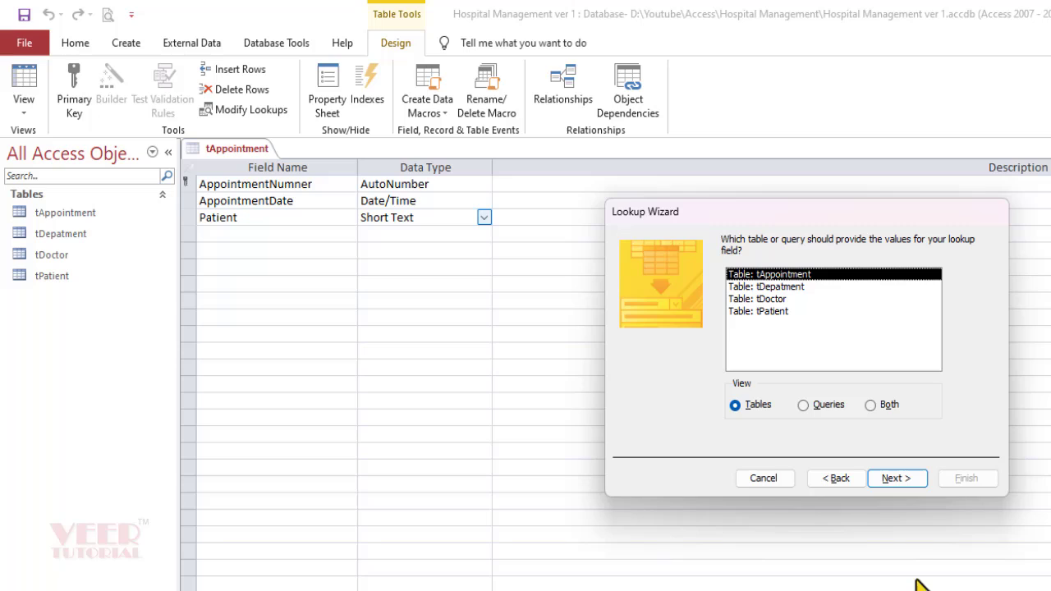
pyautogui.click(770, 312)
pyautogui.click(888, 480)
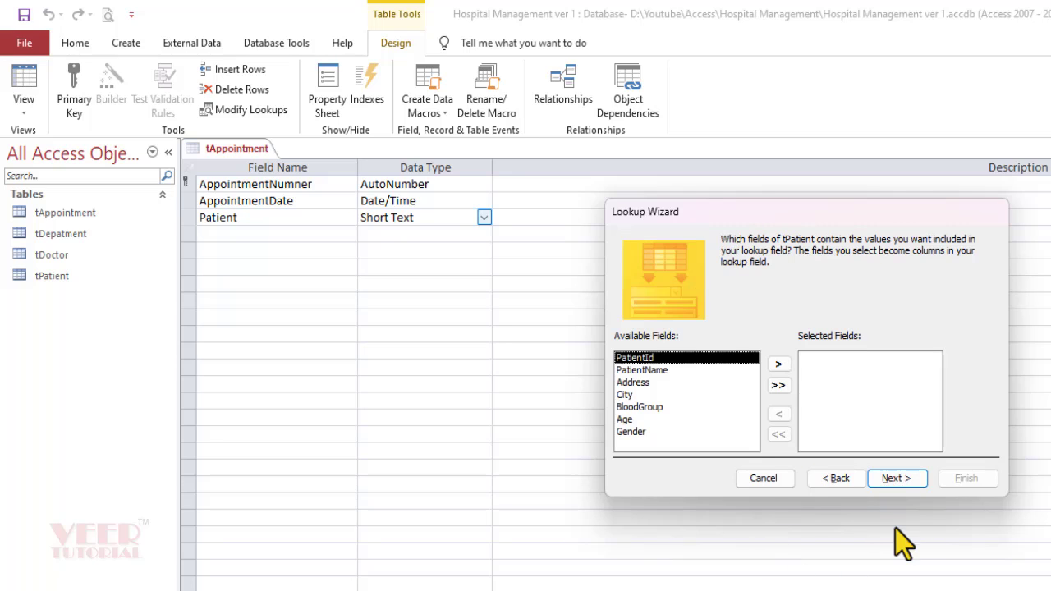
pyautogui.click(778, 364)
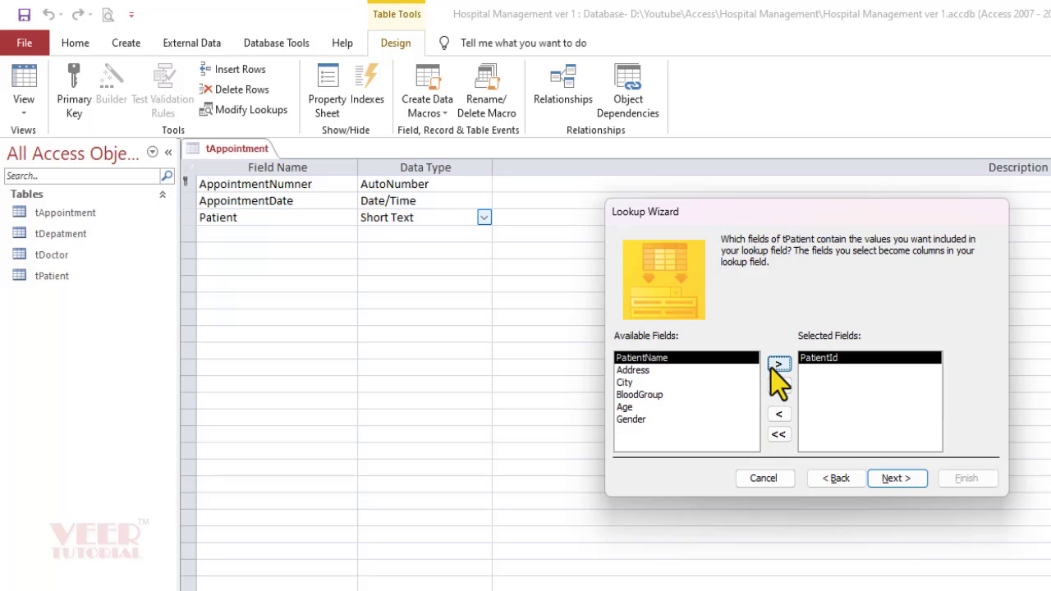
pyautogui.click(777, 365)
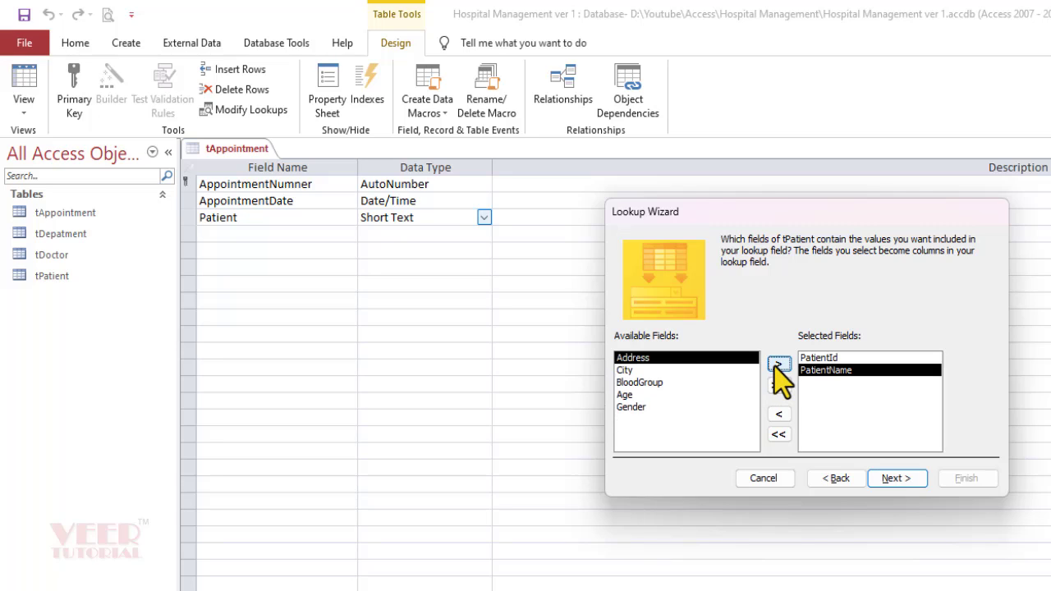
pyautogui.click(888, 477)
pyautogui.click(752, 303)
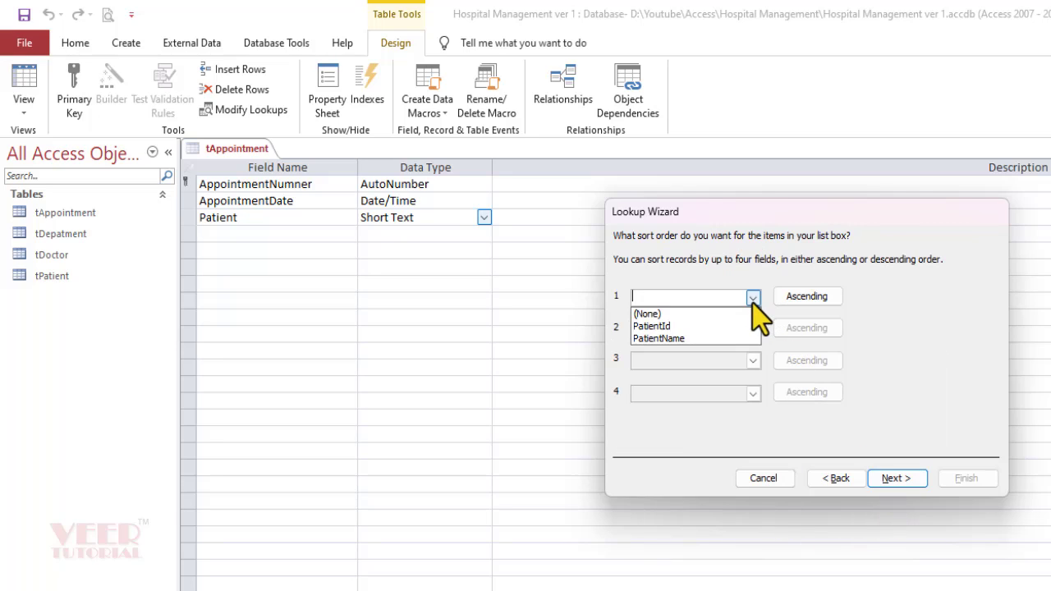
pyautogui.click(729, 326)
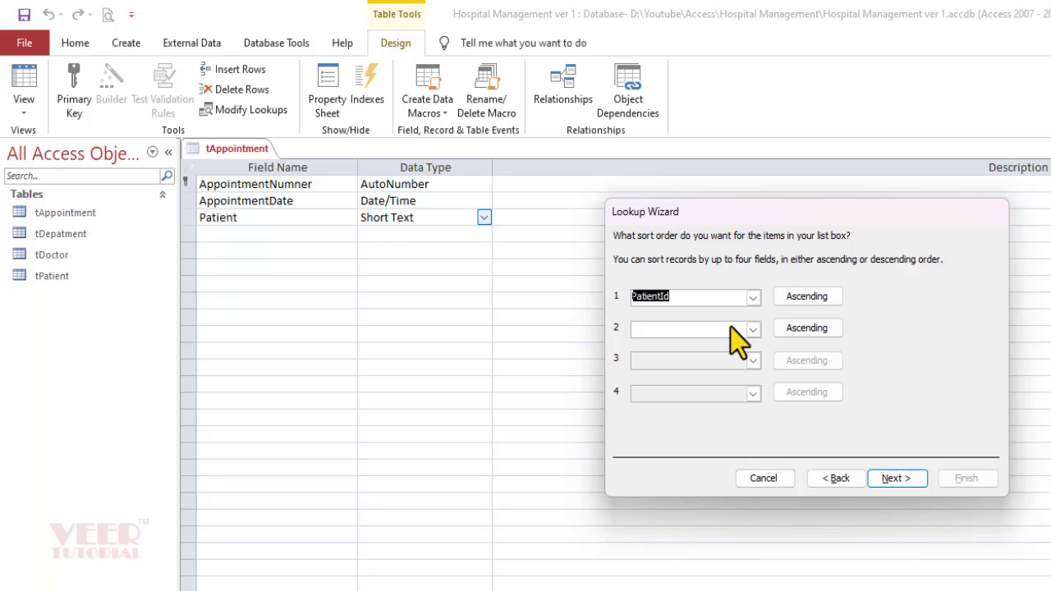
# Show the key column, store PatientId, finish the wizard and save the table.
pyautogui.click(894, 479)
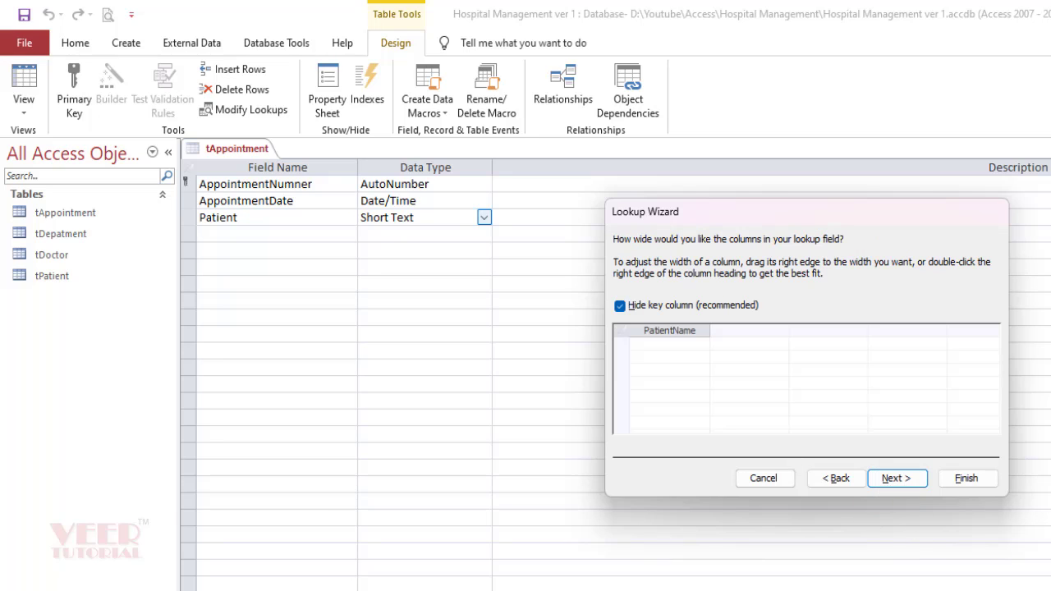
pyautogui.click(629, 309)
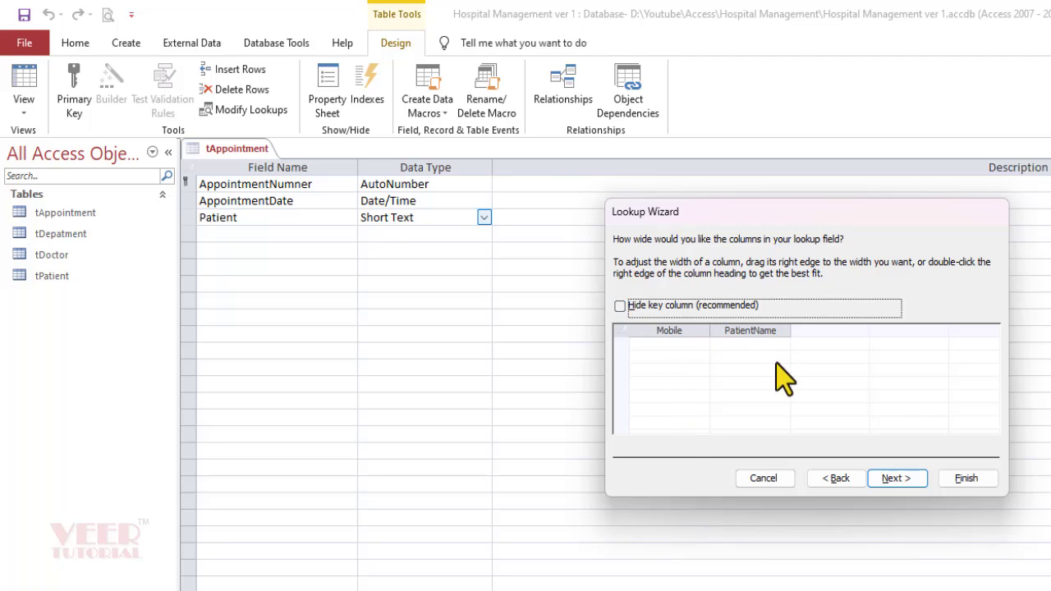
pyautogui.click(890, 483)
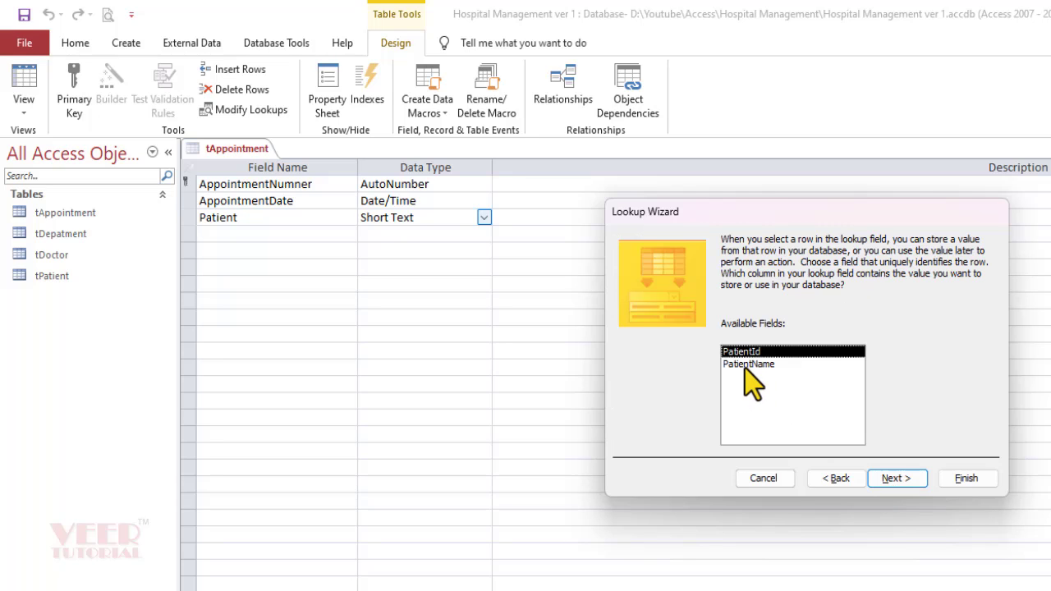
pyautogui.click(889, 483)
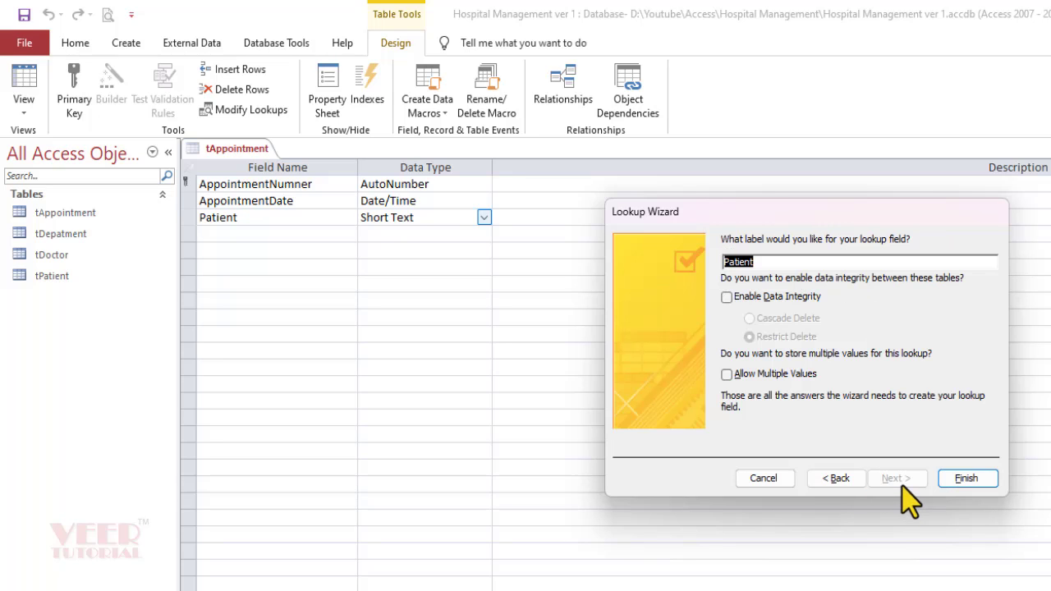
pyautogui.click(968, 479)
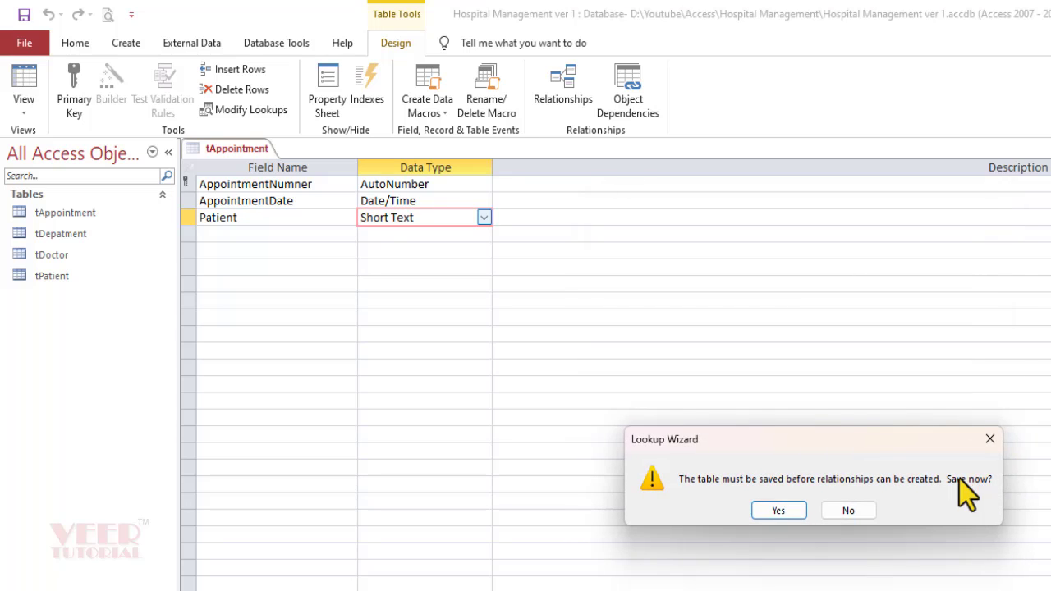
pyautogui.click(777, 509)
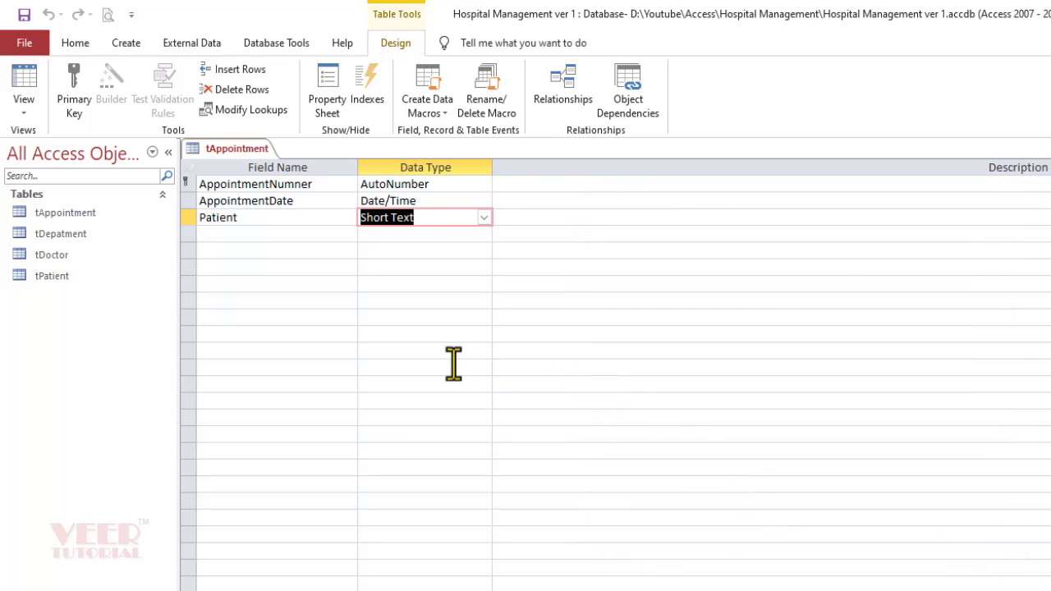
pyautogui.click(291, 237)
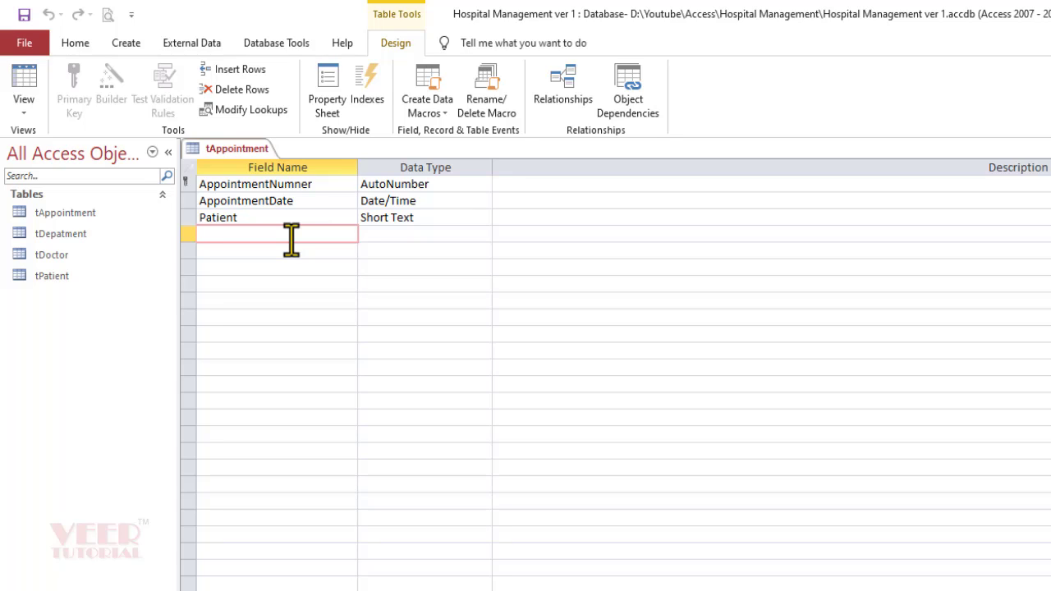
# Add BP and PROBLEM as Short Text fields.
pyautogui.write('BP')
pyautogui.press('Tab')
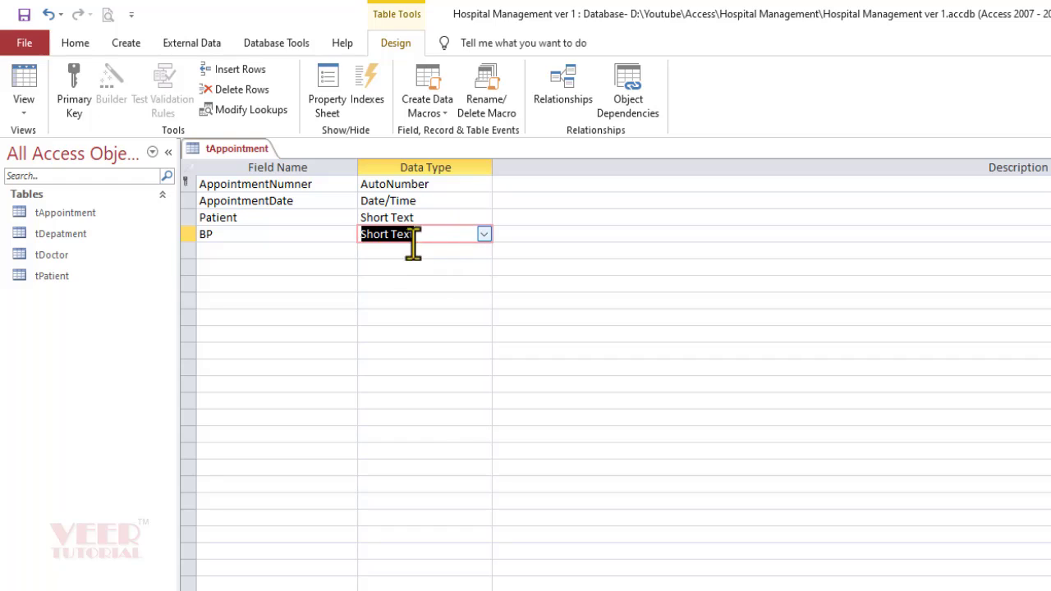
pyautogui.click(223, 253)
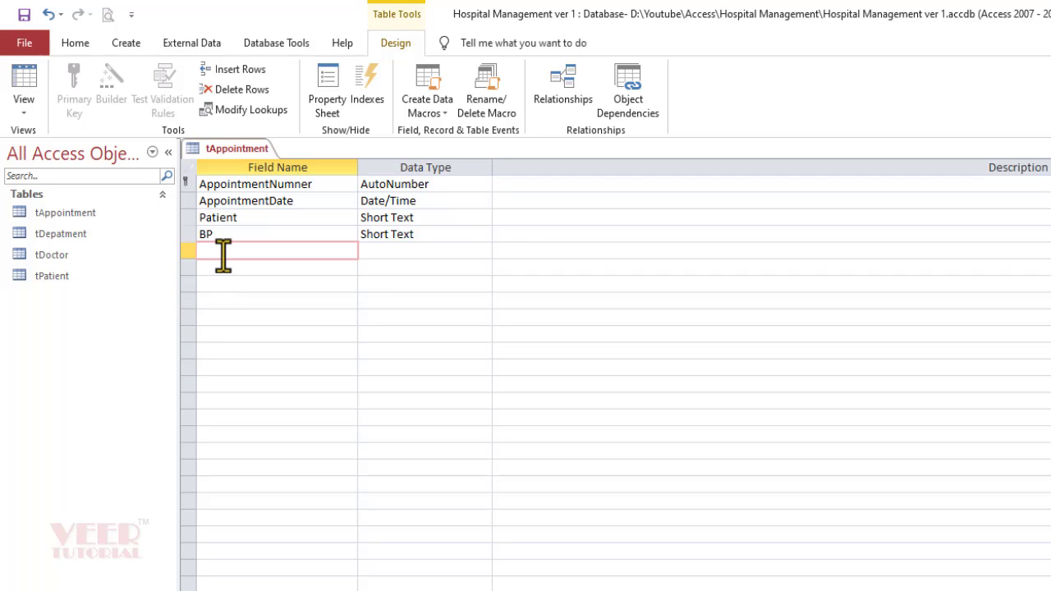
pyautogui.write('PROBLEM')
pyautogui.press('Tab')
pyautogui.press('Tab')
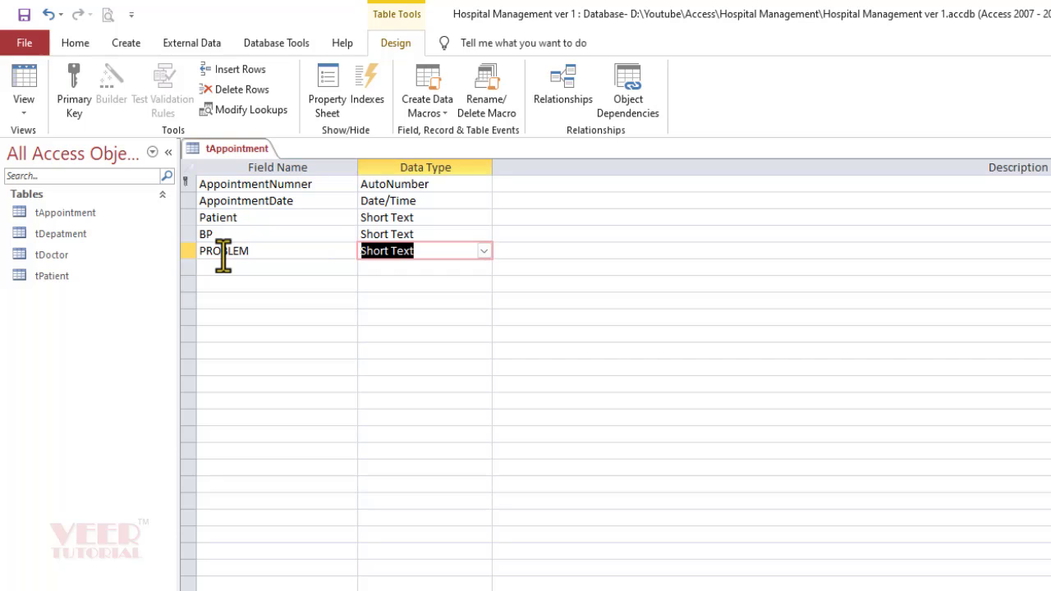
pyautogui.press('Tab')
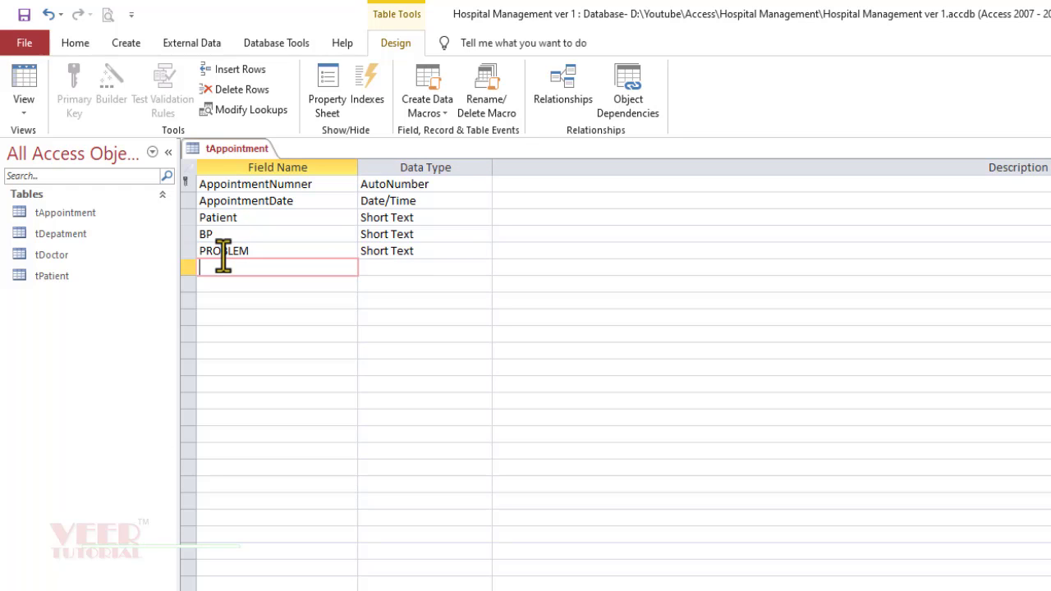
# Add a Currency FEES field and name the next field DoctorID.
pyautogui.write('FEE')
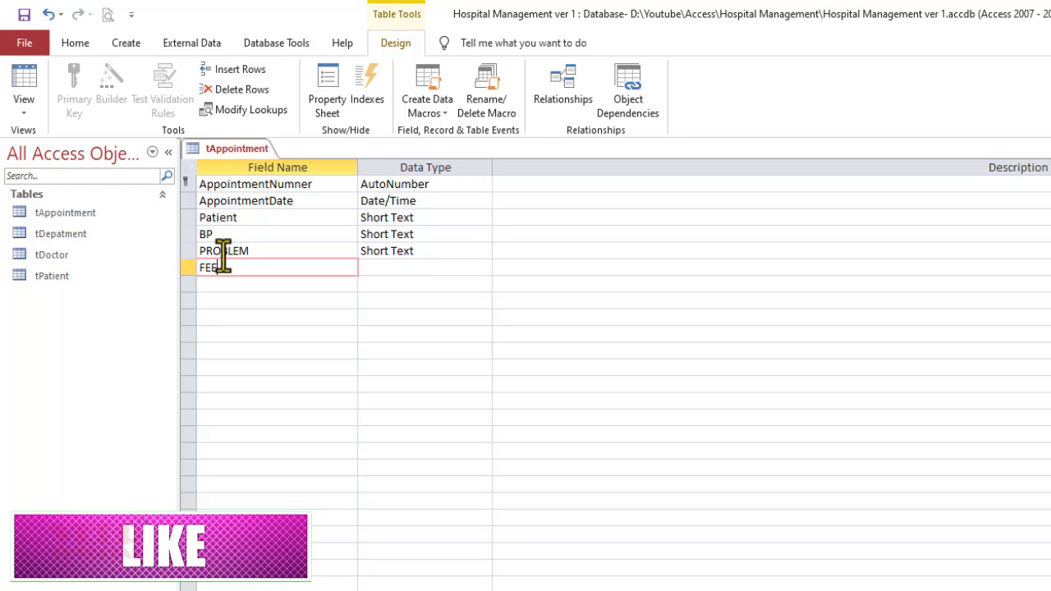
pyautogui.write('S')
pyautogui.press('Tab')
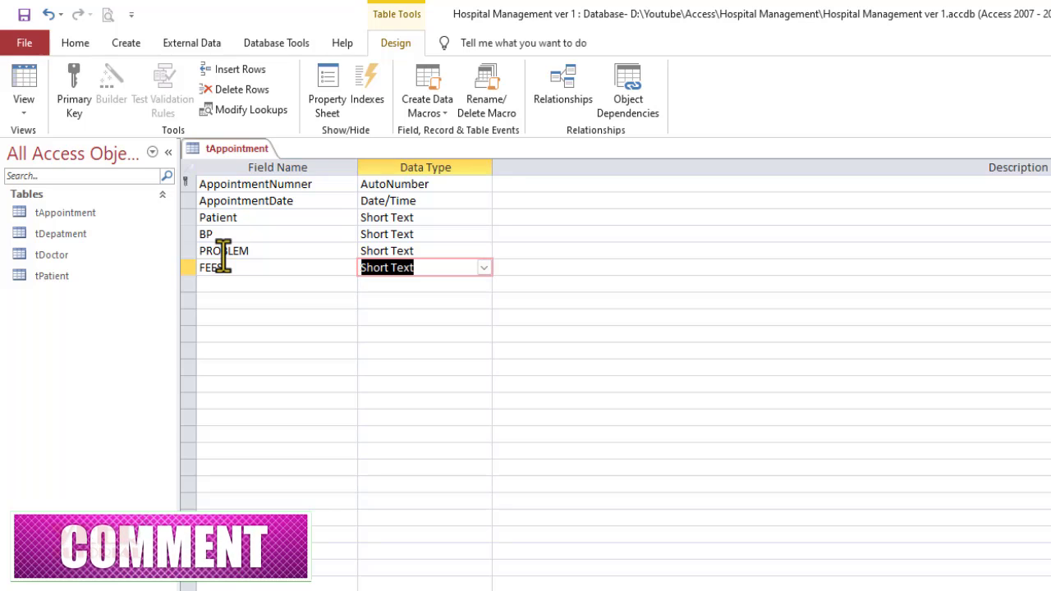
pyautogui.click(484, 268)
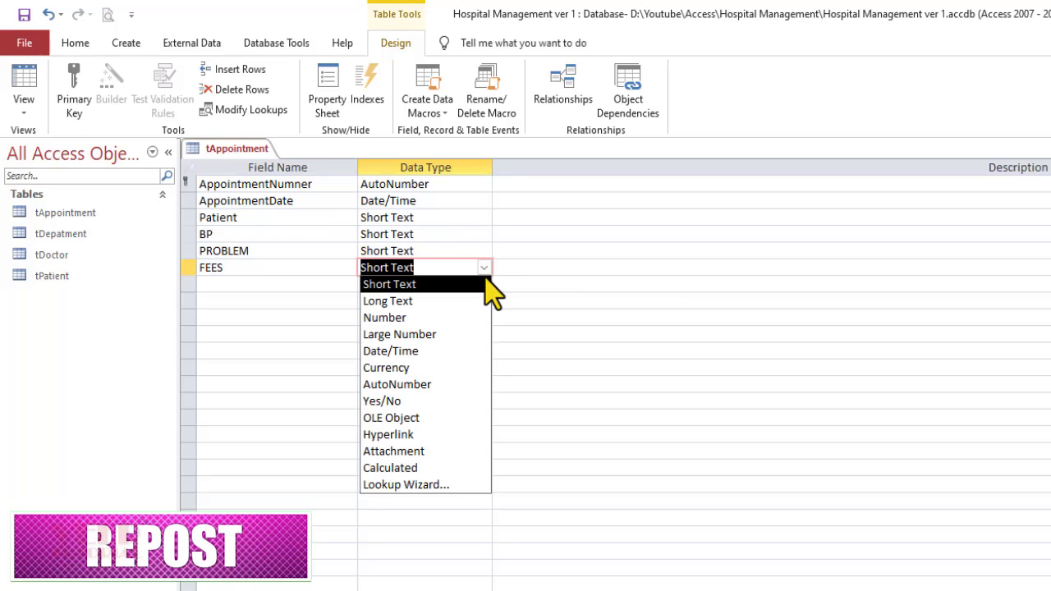
pyautogui.click(460, 369)
pyautogui.press('F6')
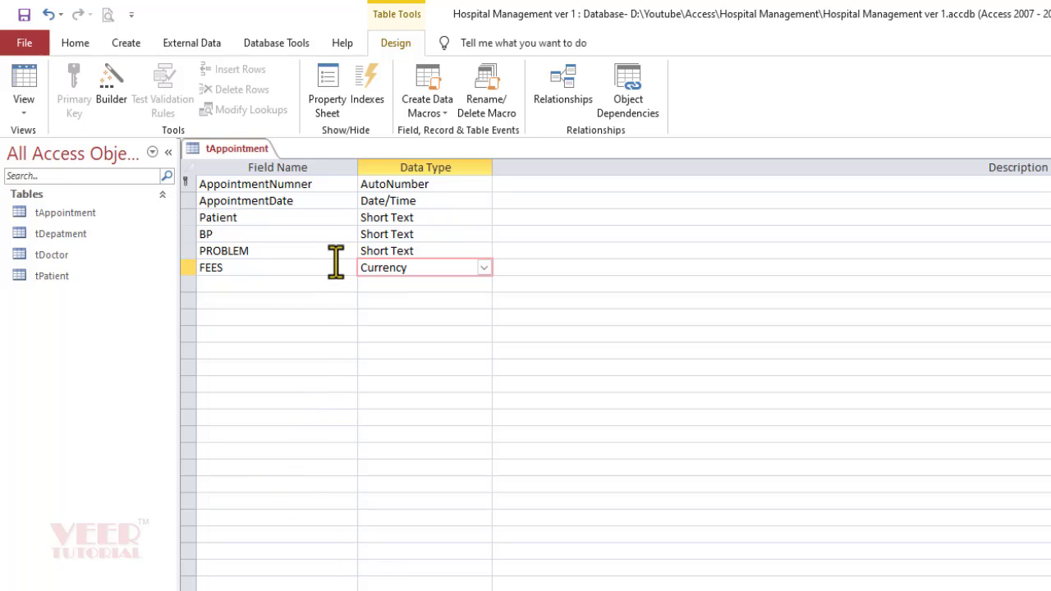
pyautogui.click(287, 287)
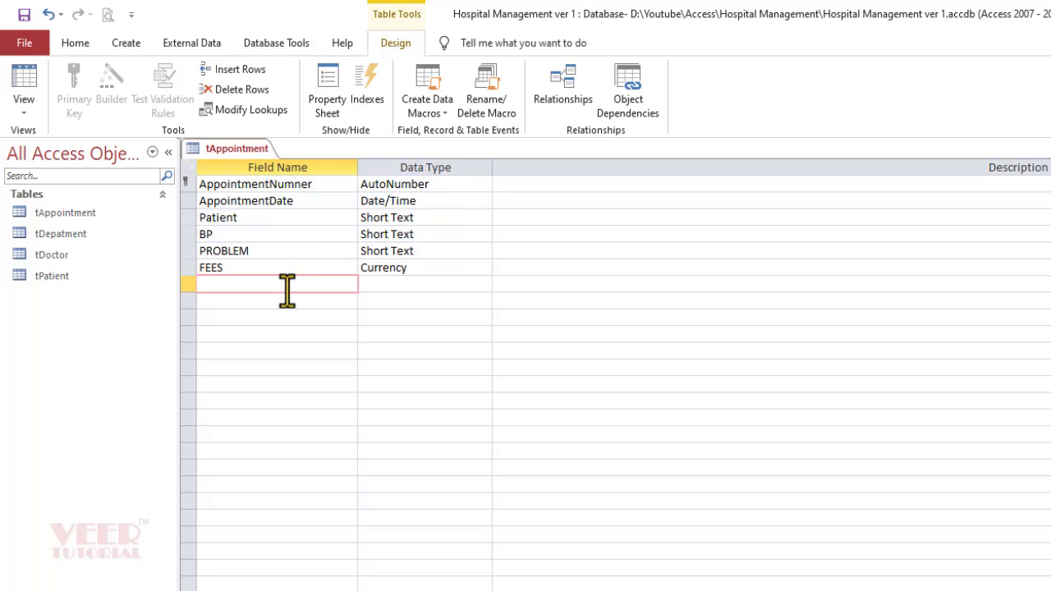
pyautogui.write('DoctorID')
# Make DoctorID a lookup on tDoctor using the DoctorID and DoctorName columns.
pyautogui.press('Tab')
pyautogui.click(483, 284)
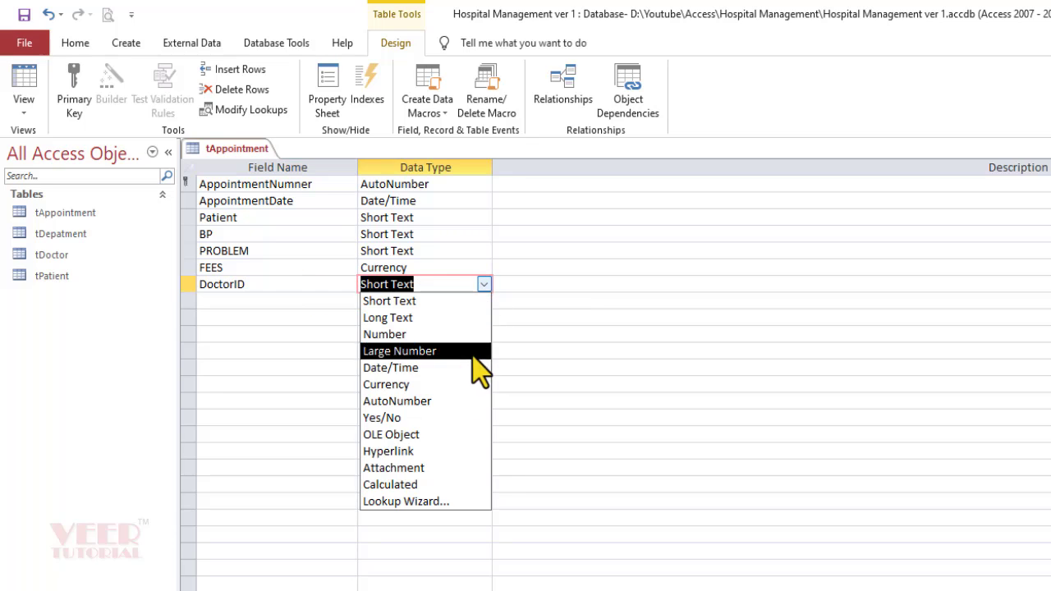
pyautogui.click(433, 502)
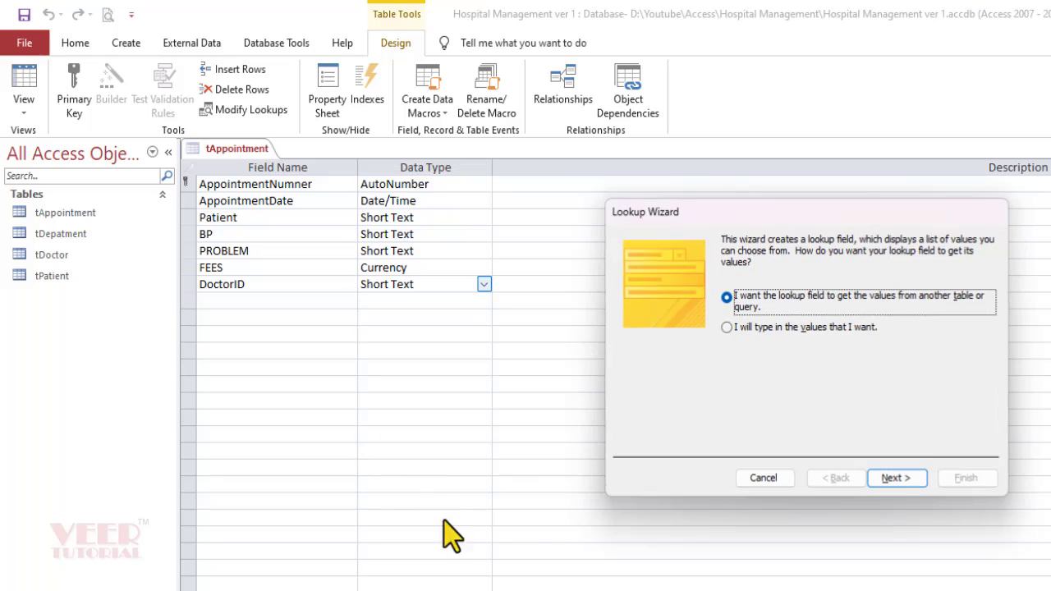
pyautogui.click(894, 479)
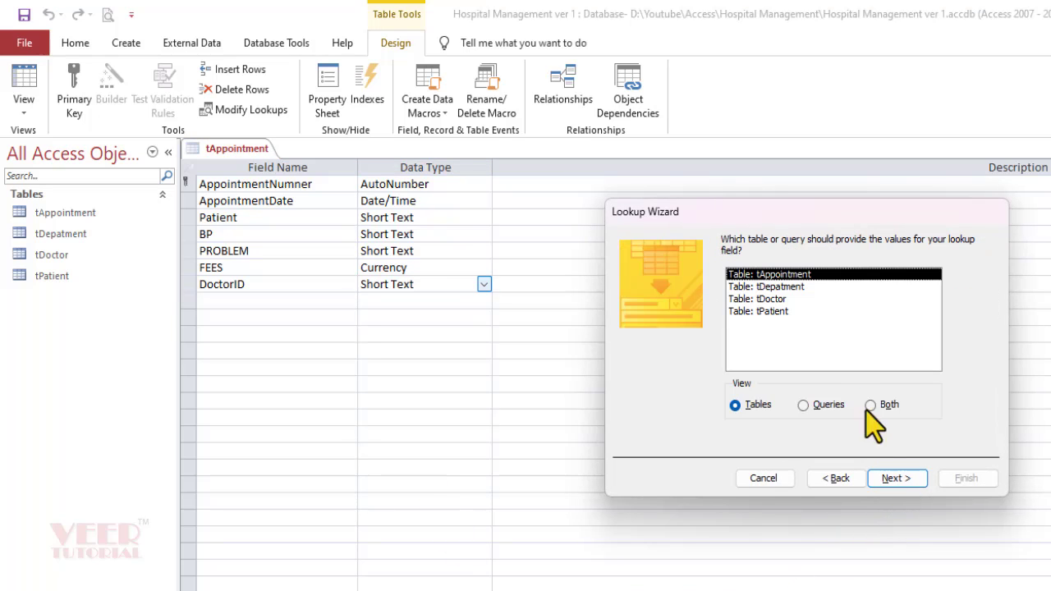
pyautogui.click(783, 300)
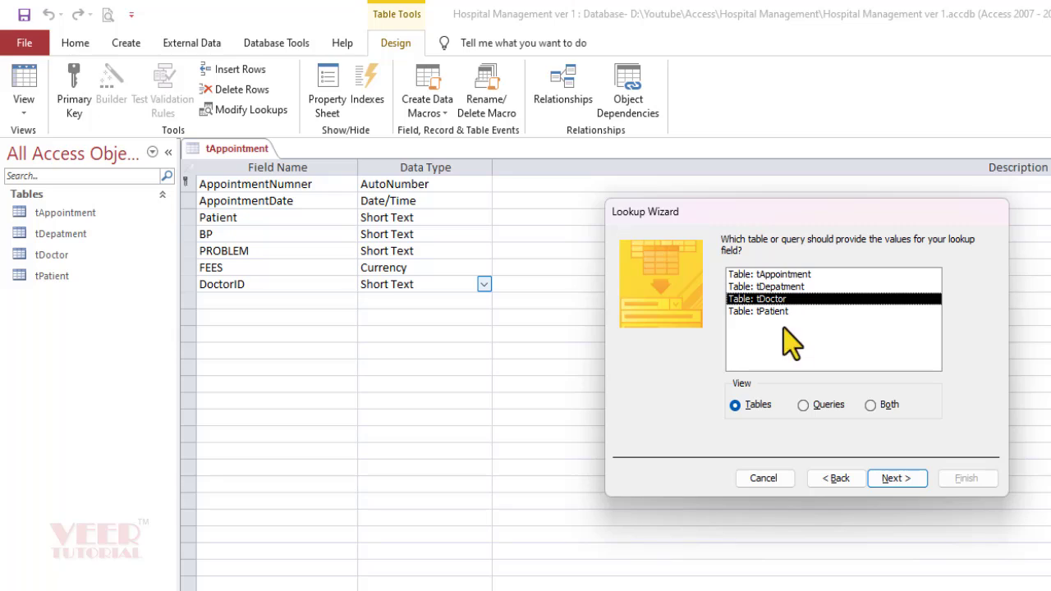
pyautogui.click(895, 479)
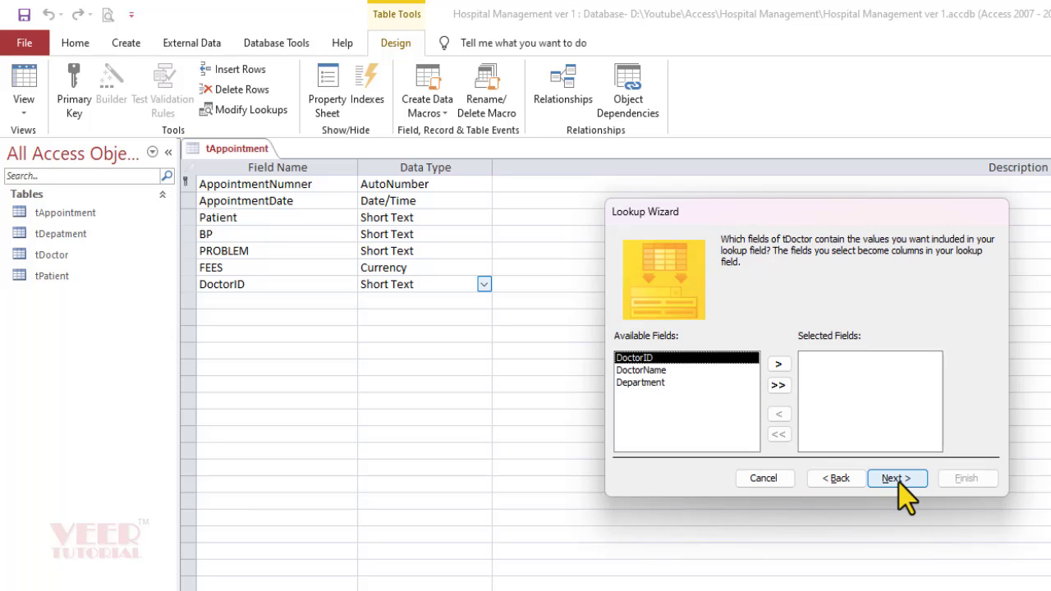
pyautogui.click(778, 363)
pyautogui.click(779, 364)
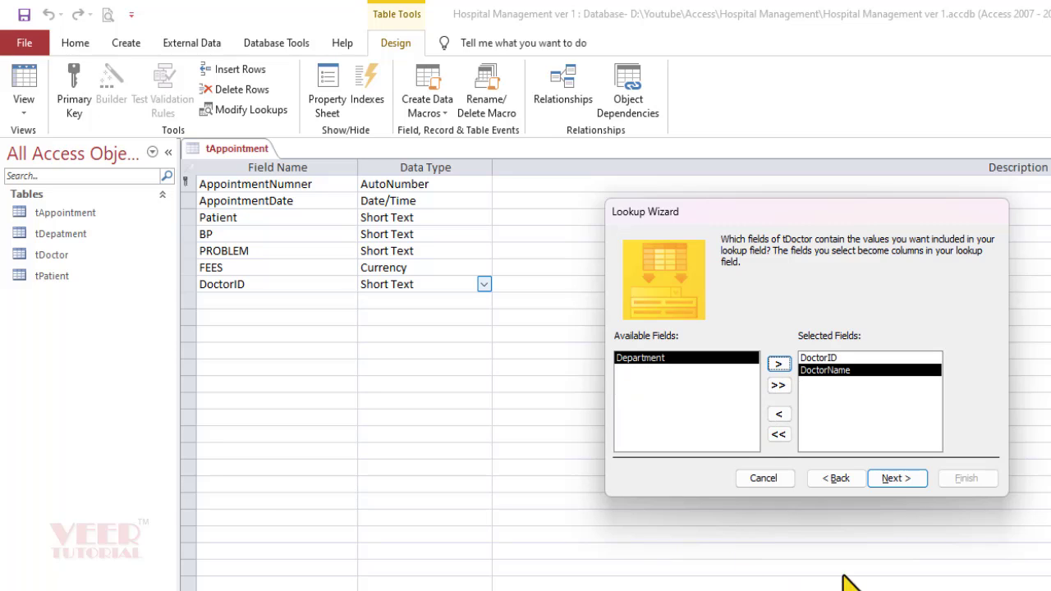
# Sort the doctor lookup by DoctorName, keep the key hidden, finish and save the table.
pyautogui.click(892, 480)
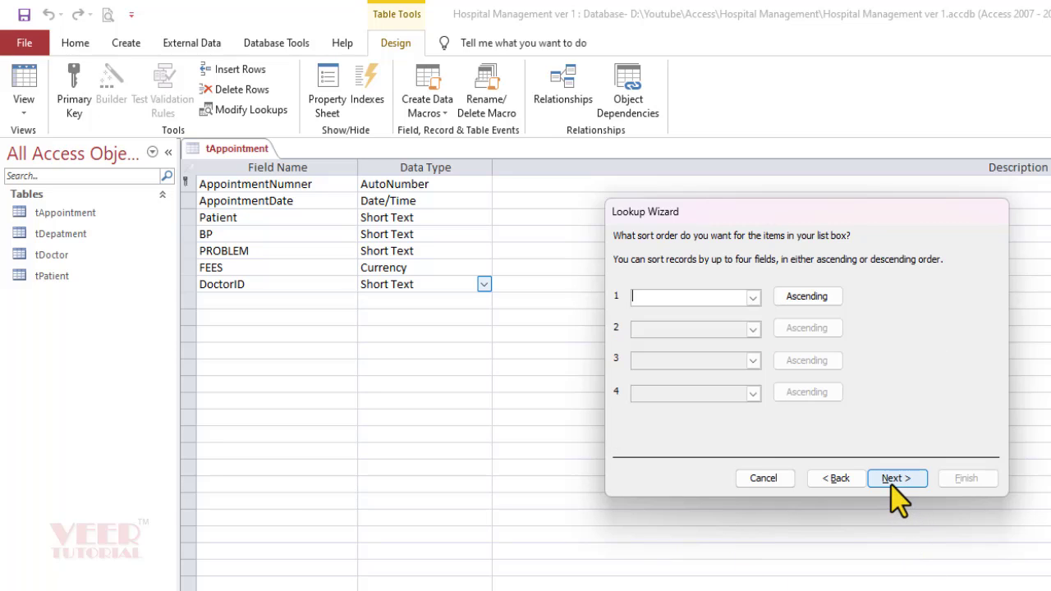
pyautogui.click(753, 298)
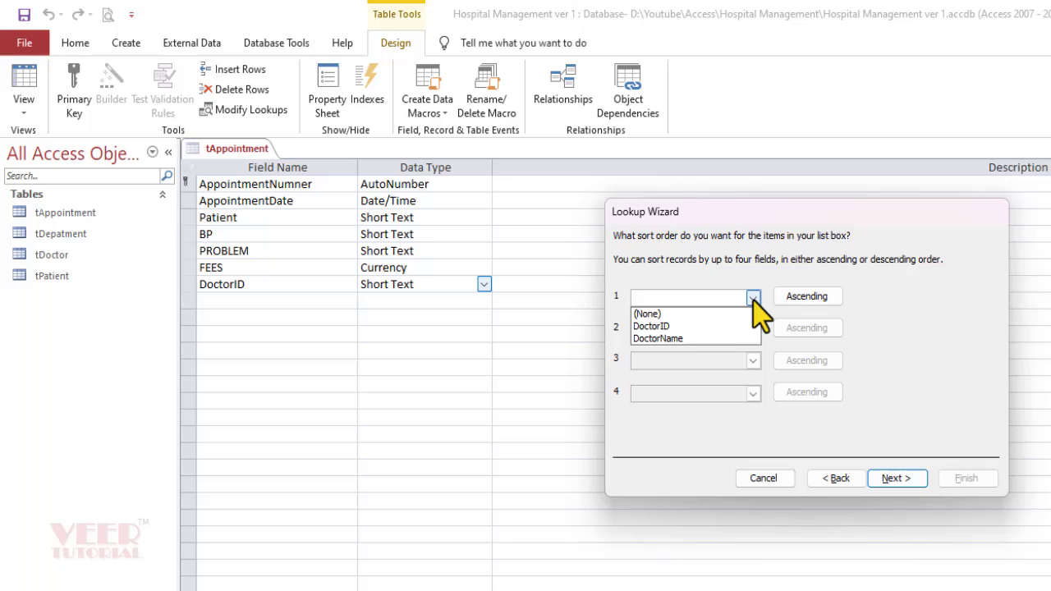
pyautogui.click(719, 338)
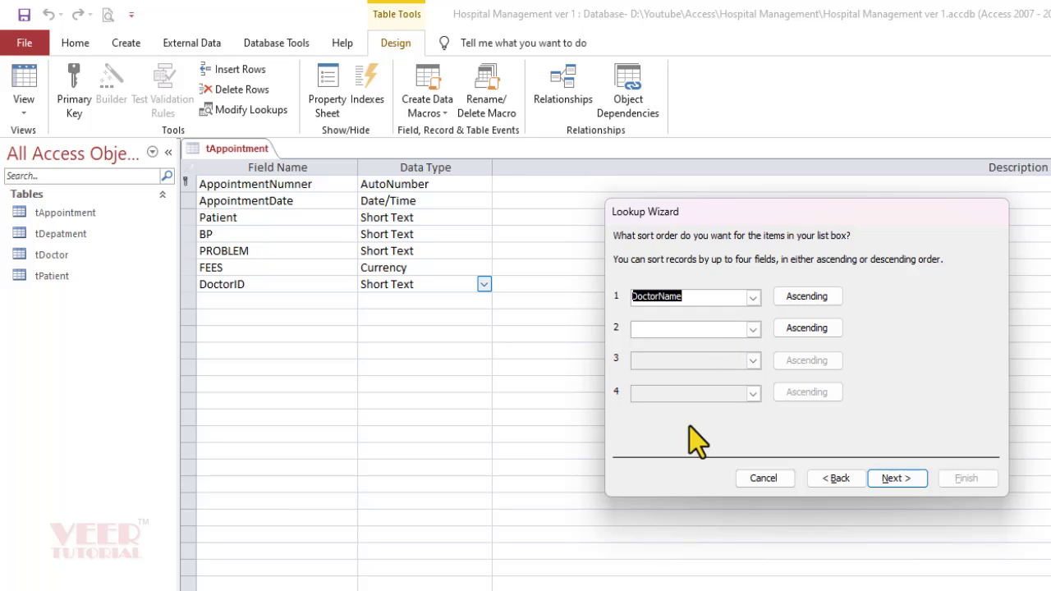
pyautogui.click(895, 479)
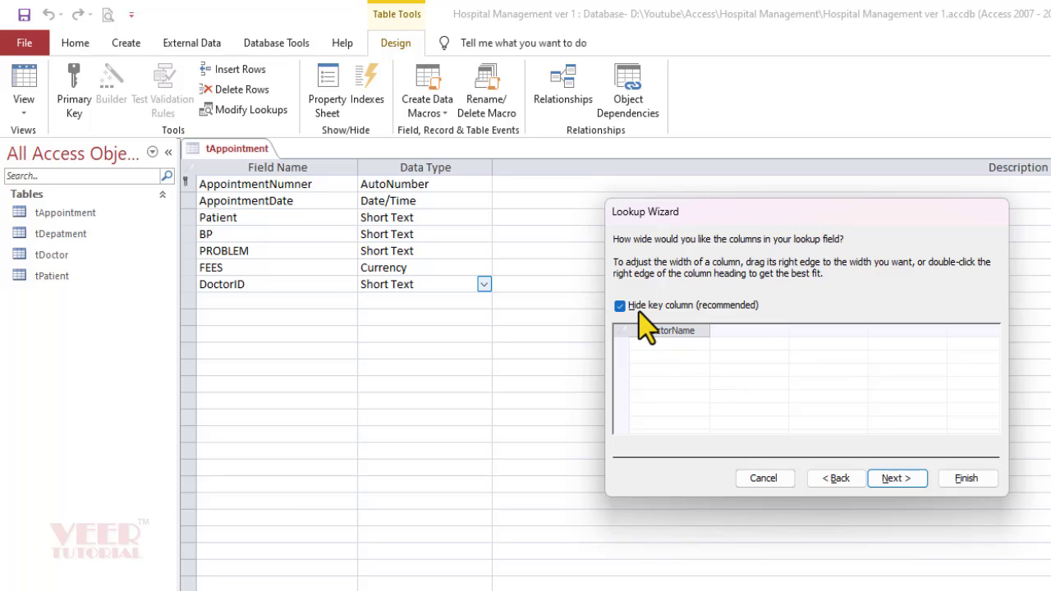
pyautogui.click(893, 478)
pyautogui.click(964, 479)
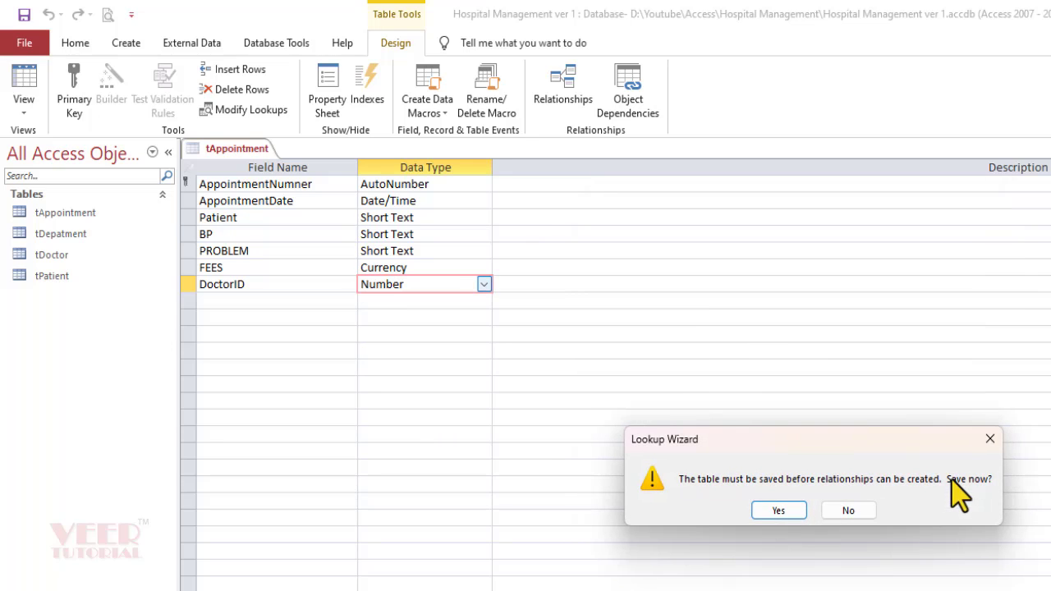
pyautogui.click(787, 513)
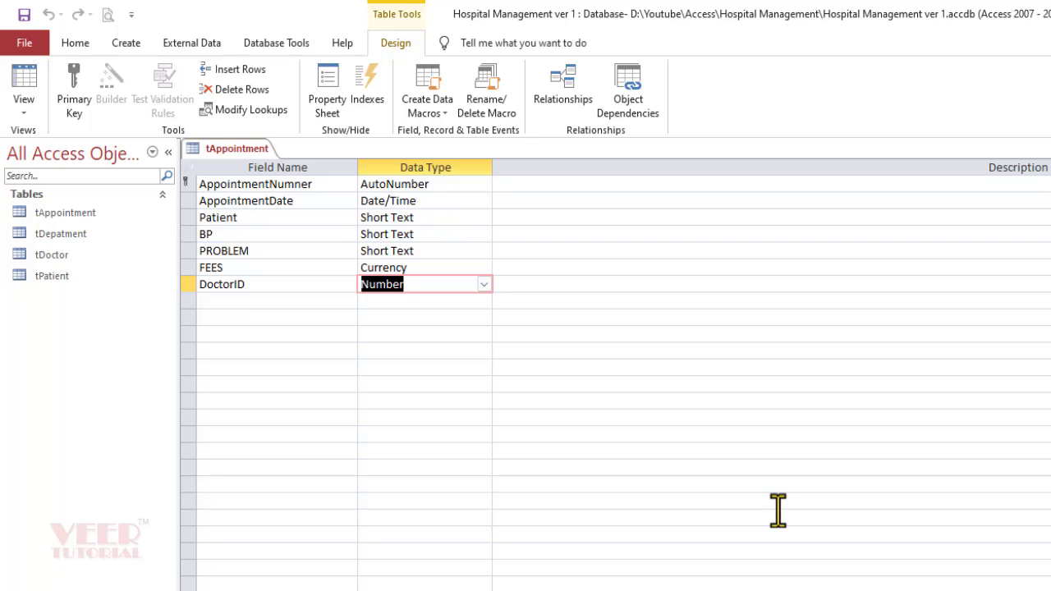
# Close the tAppointment design and create a form from the tPatient table.
pyautogui.hotkey('ctrl', 'w')
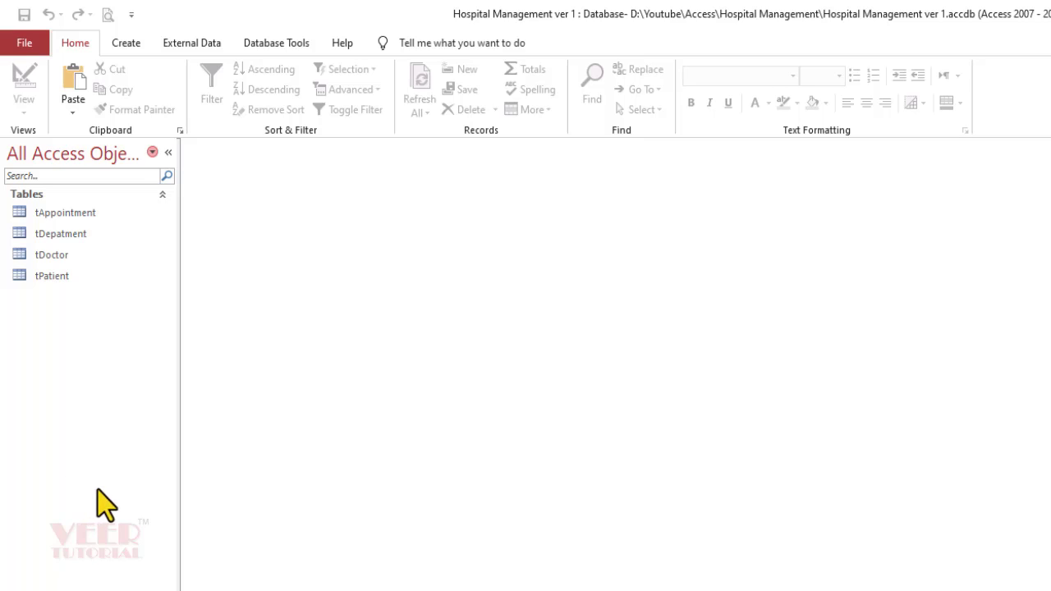
pyautogui.click(61, 280)
pyautogui.click(127, 46)
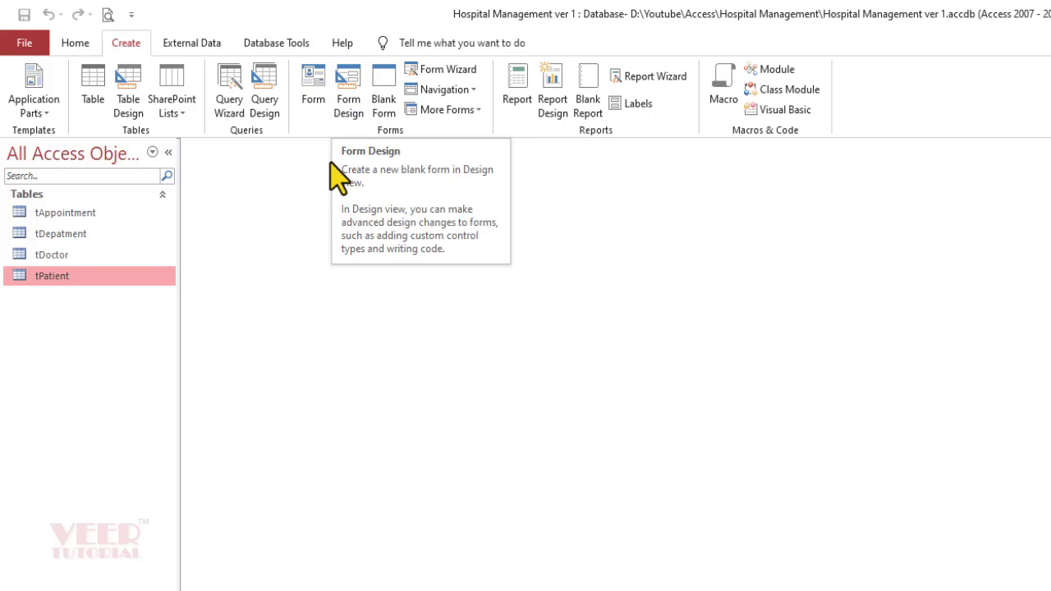
pyautogui.click(314, 84)
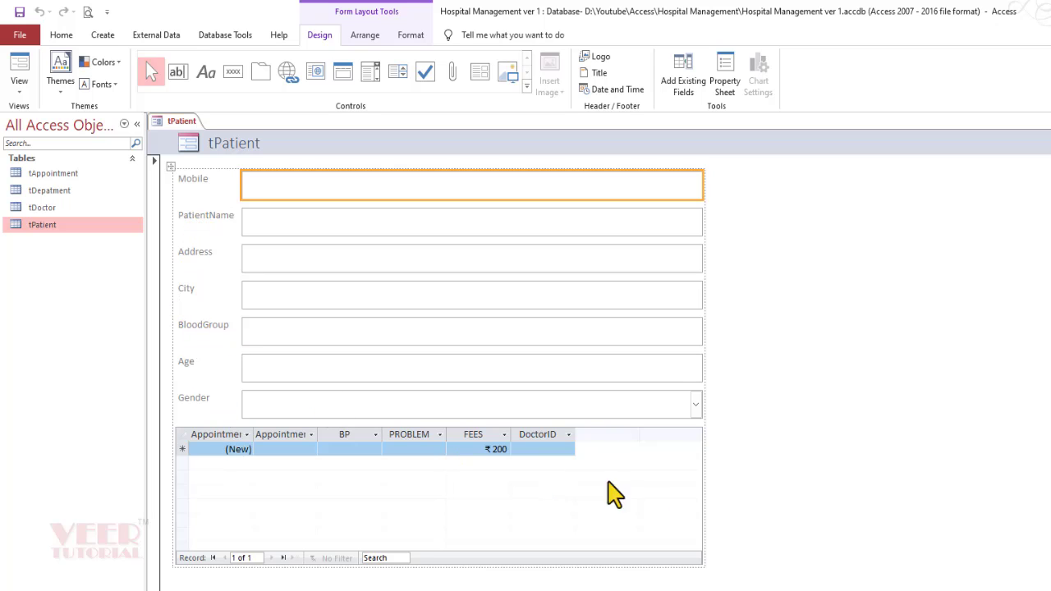
# Save the new patient form under the name tPatient.
pyautogui.click(305, 498)
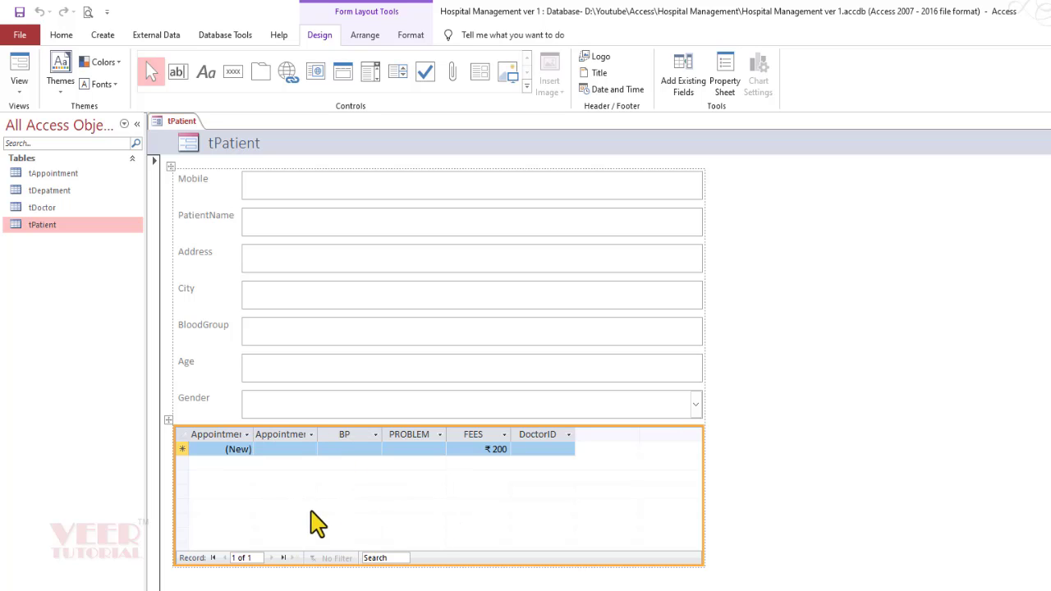
pyautogui.click(874, 491)
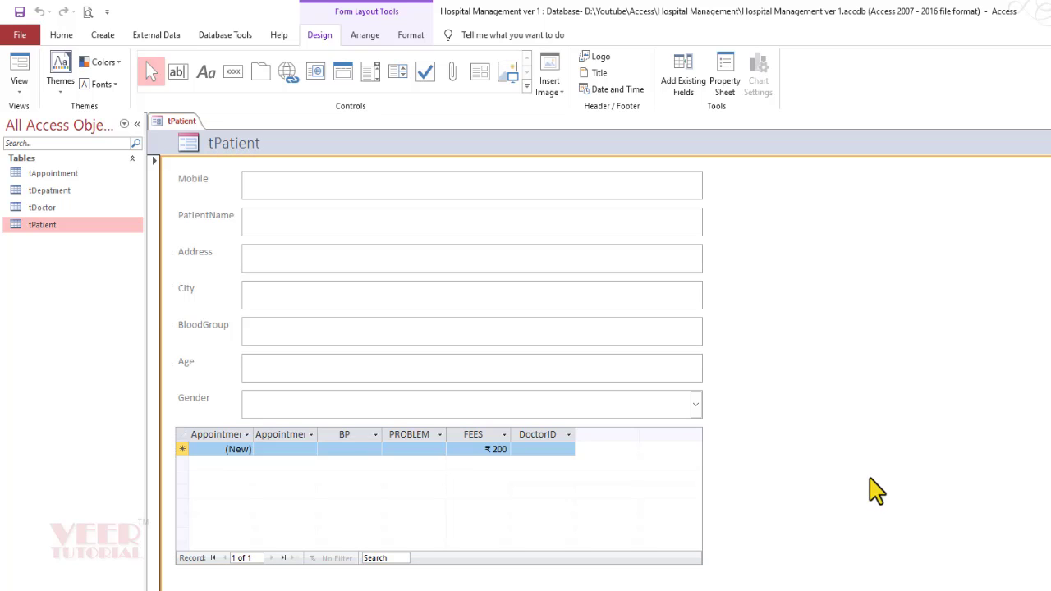
pyautogui.hotkey('ctrl', 's')
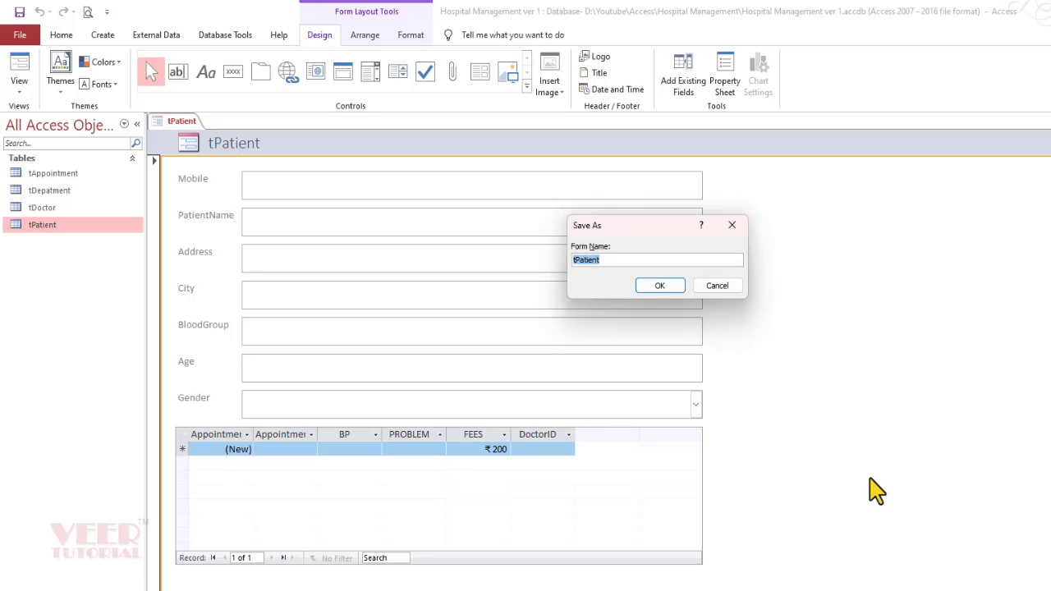
pyautogui.click(574, 259)
pyautogui.click(674, 287)
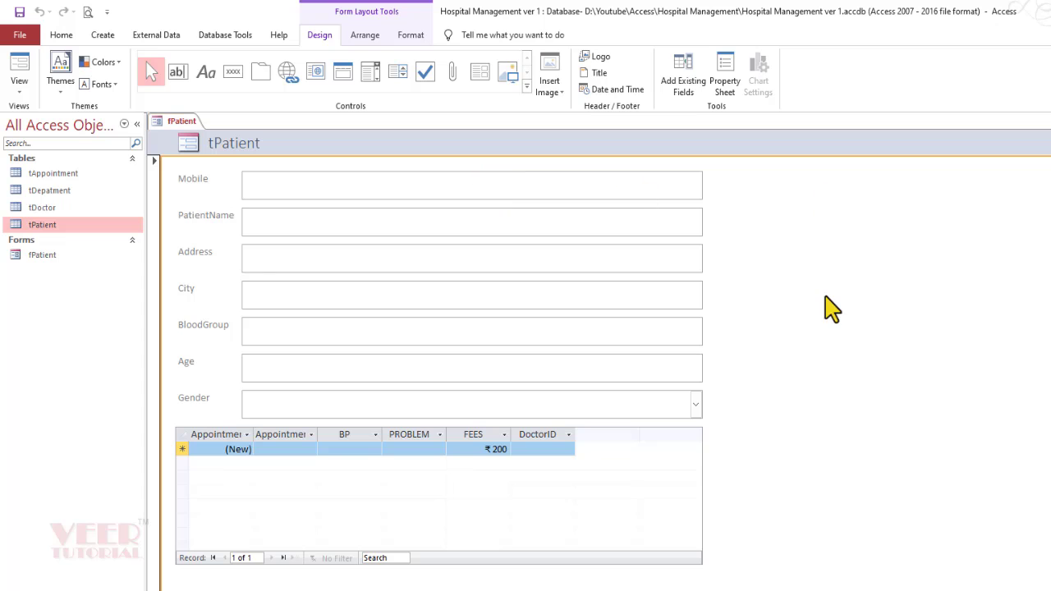
# In Form View, enter a sample patient with a mobile number and Male gender, then save it.
pyautogui.click(21, 70)
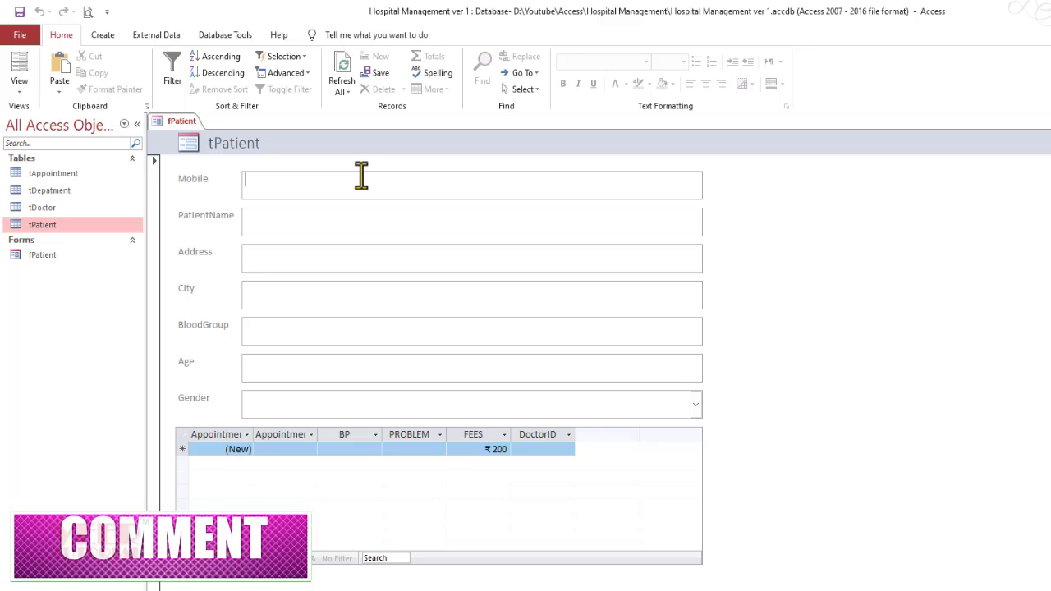
pyautogui.write('12345678')
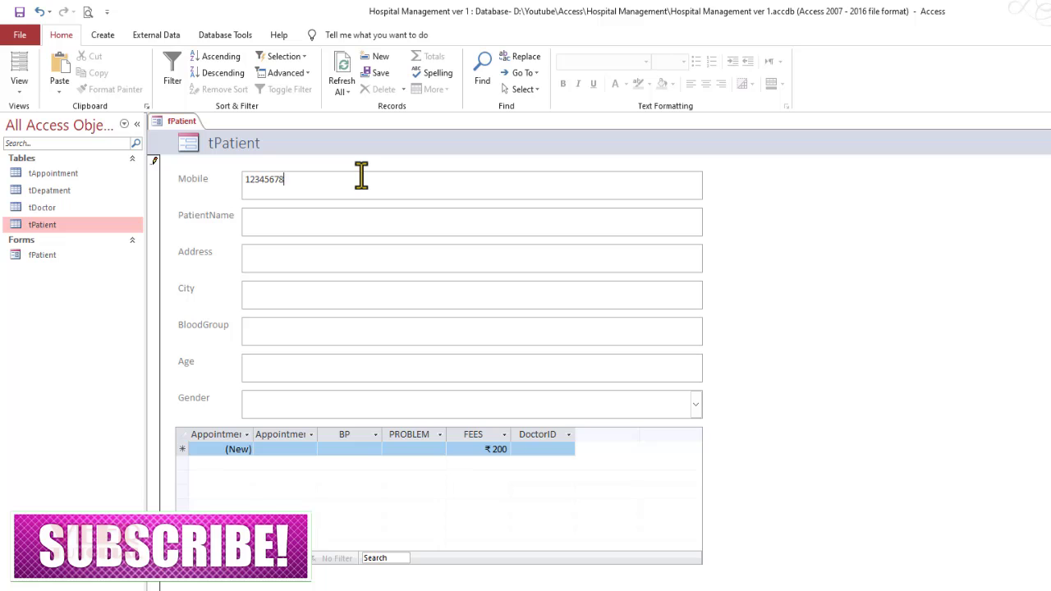
pyautogui.write('90')
pyautogui.click(346, 217)
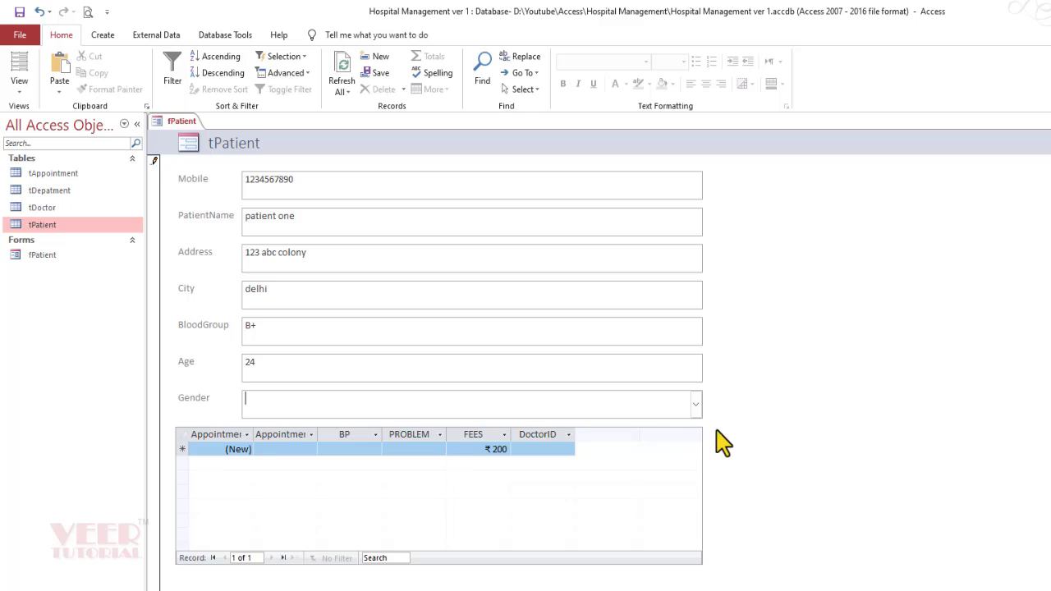
pyautogui.click(696, 404)
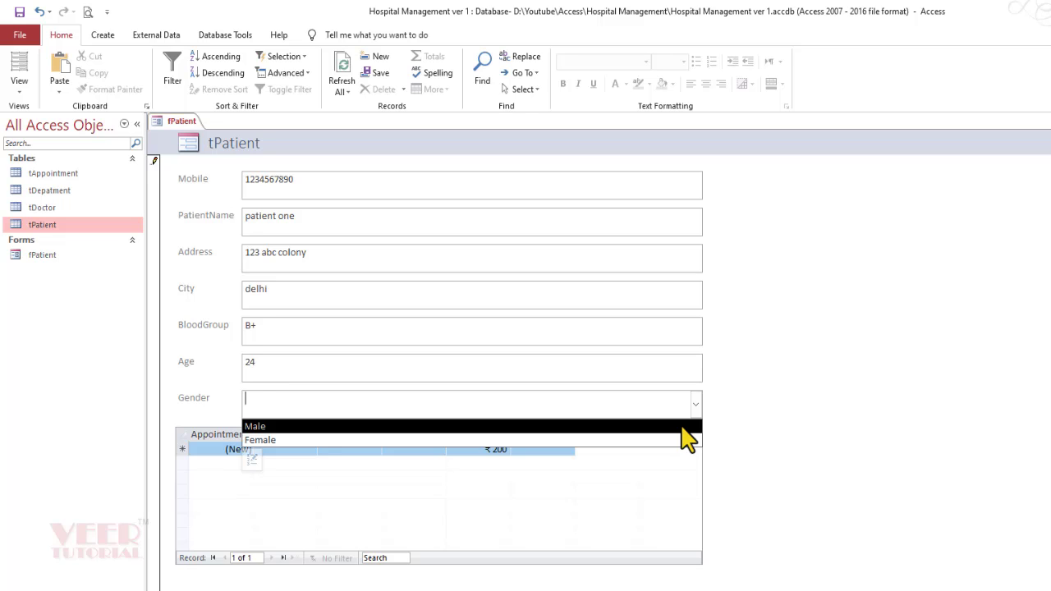
pyautogui.click(682, 426)
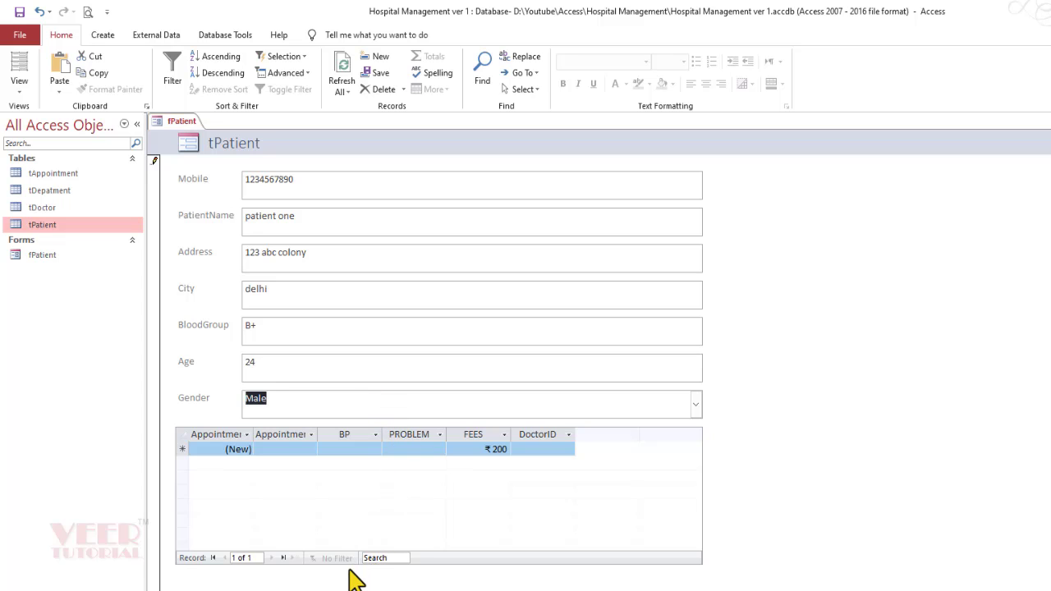
pyautogui.press('Tab')
pyautogui.press('Tab')
pyautogui.press('Tab')
pyautogui.press('Tab')
pyautogui.press('Tab')
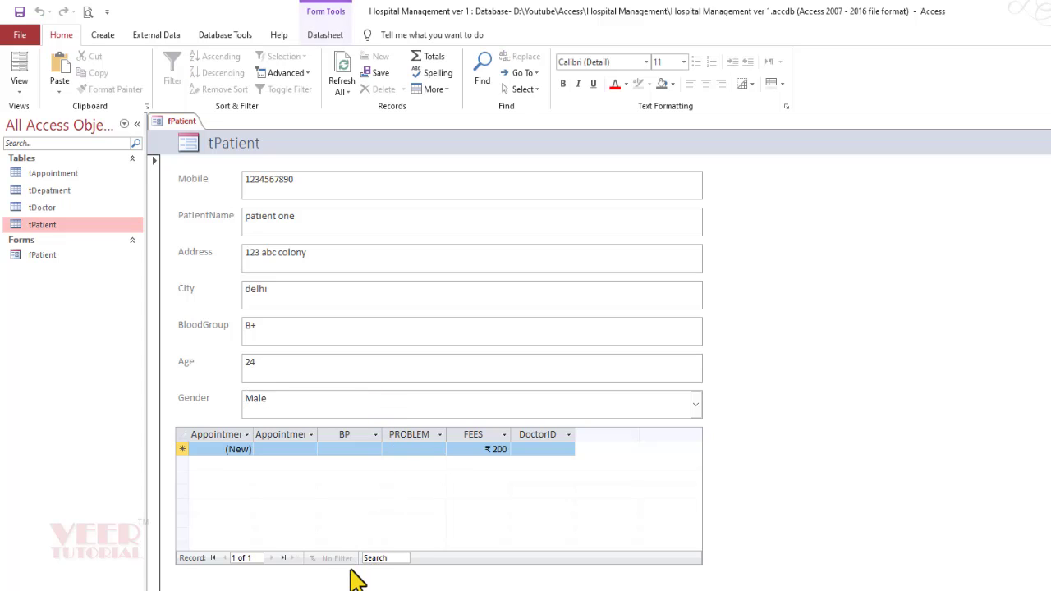
pyautogui.press('Tab')
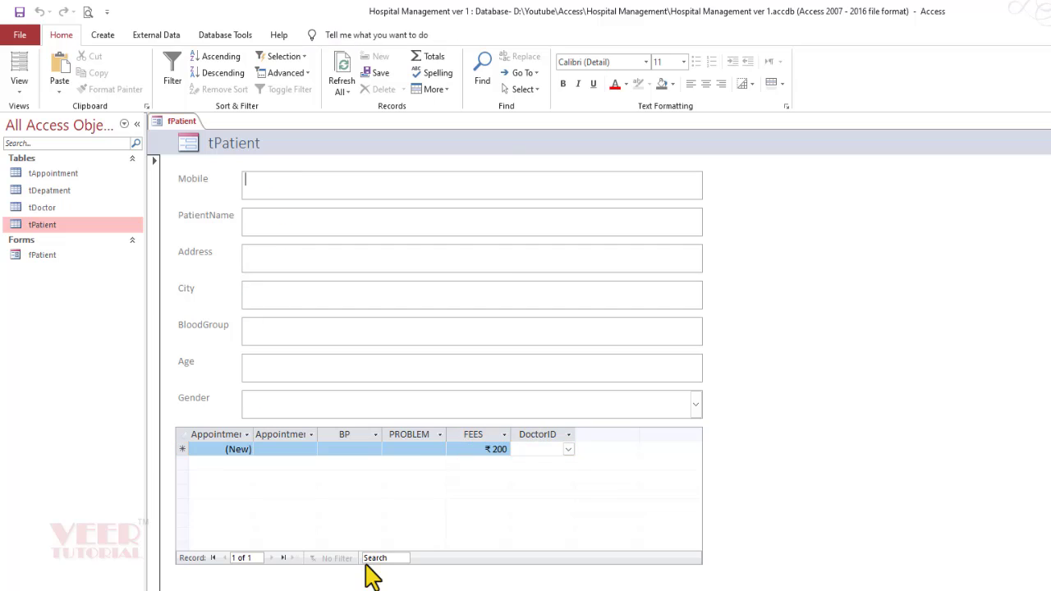
pyautogui.click(323, 174)
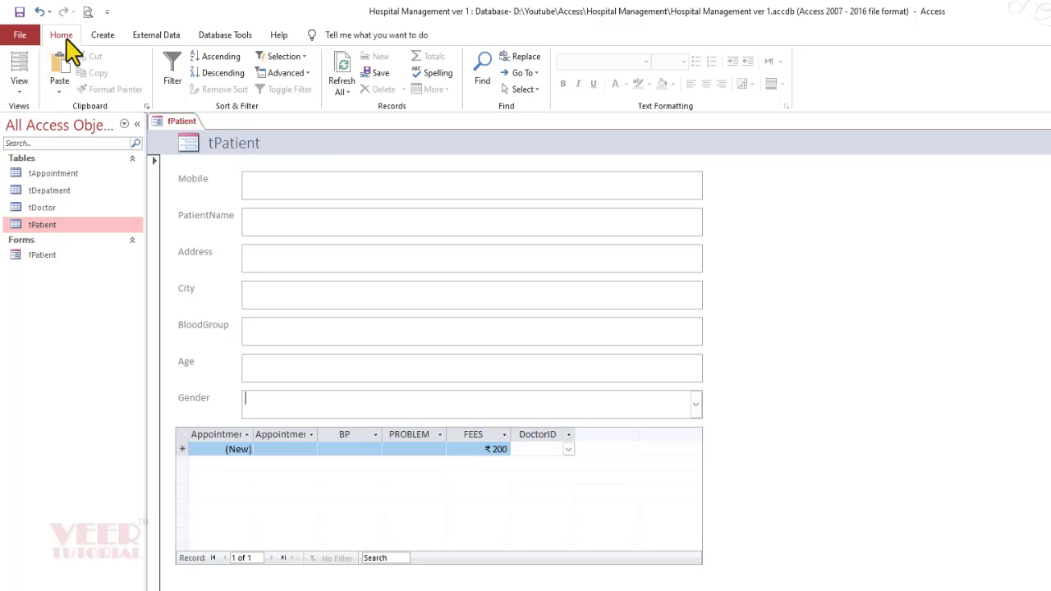
# In Design View, retitle the form header 'Patient Form' and drag the header section taller.
pyautogui.click(18, 93)
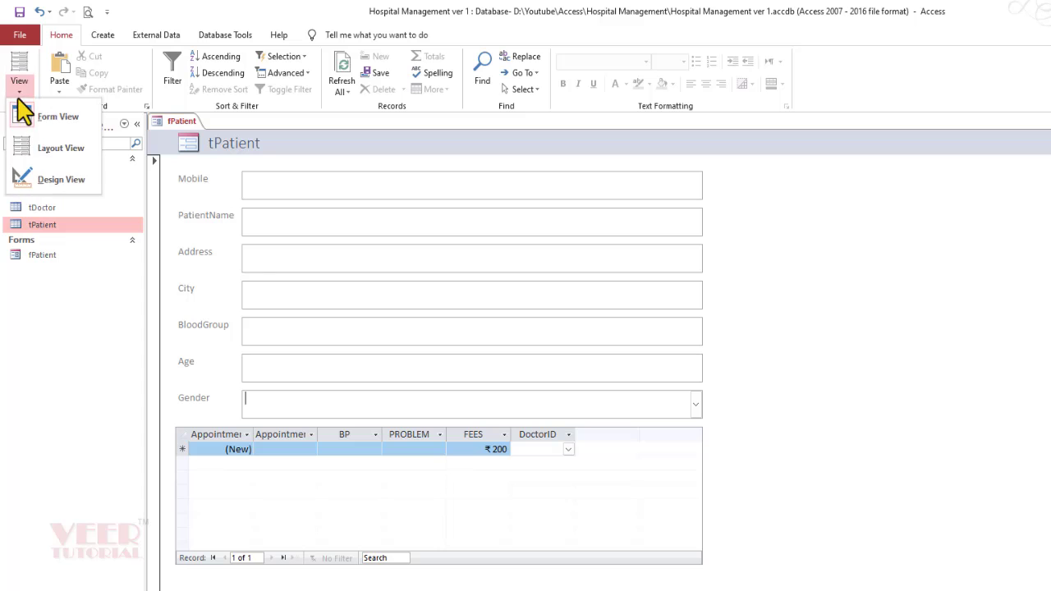
pyautogui.click(45, 181)
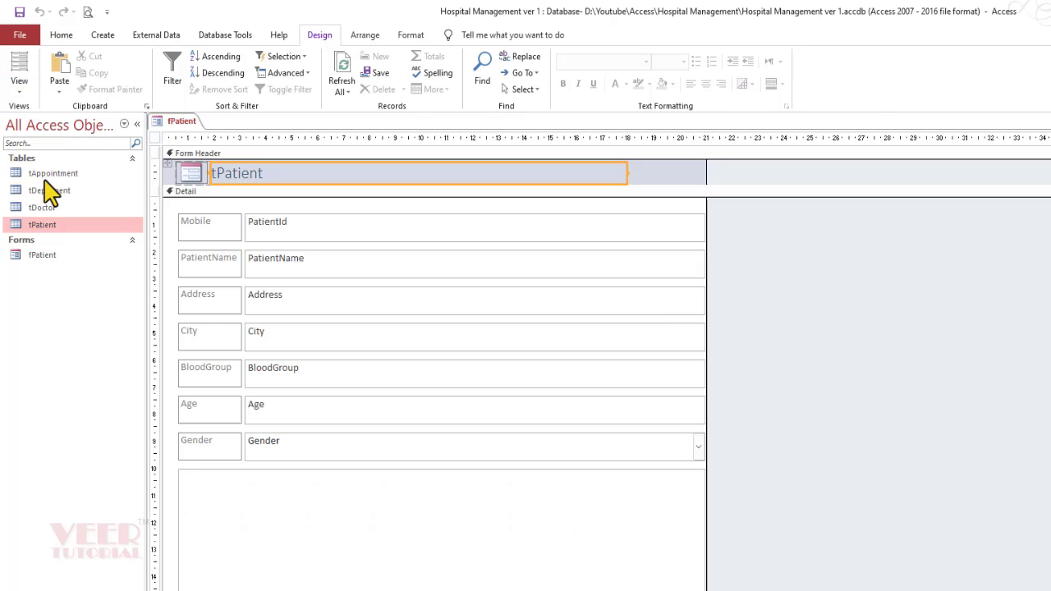
pyautogui.click(217, 175)
pyautogui.press('Delete')
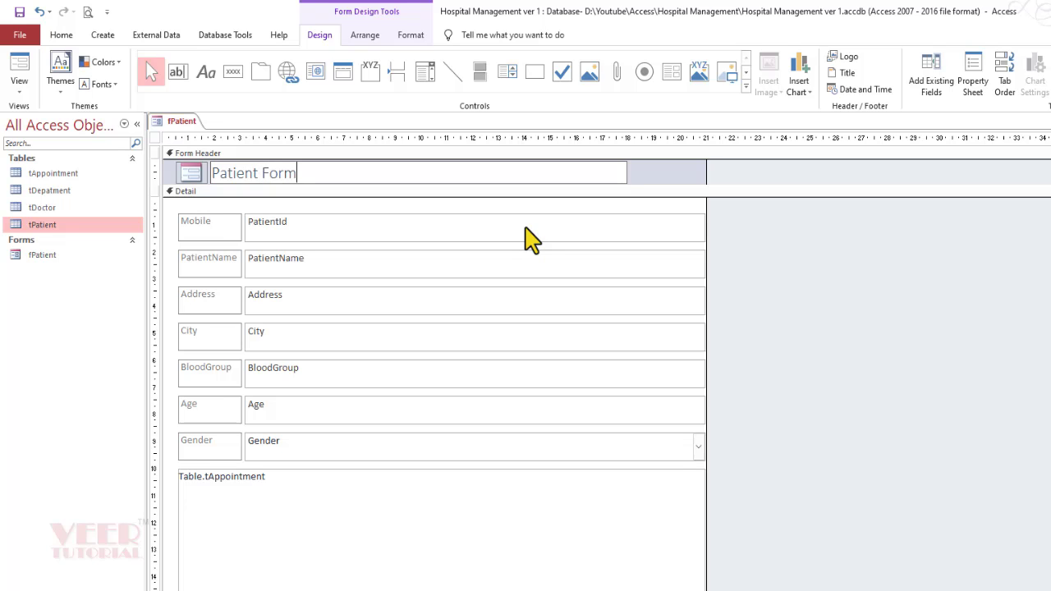
pyautogui.press('Return')
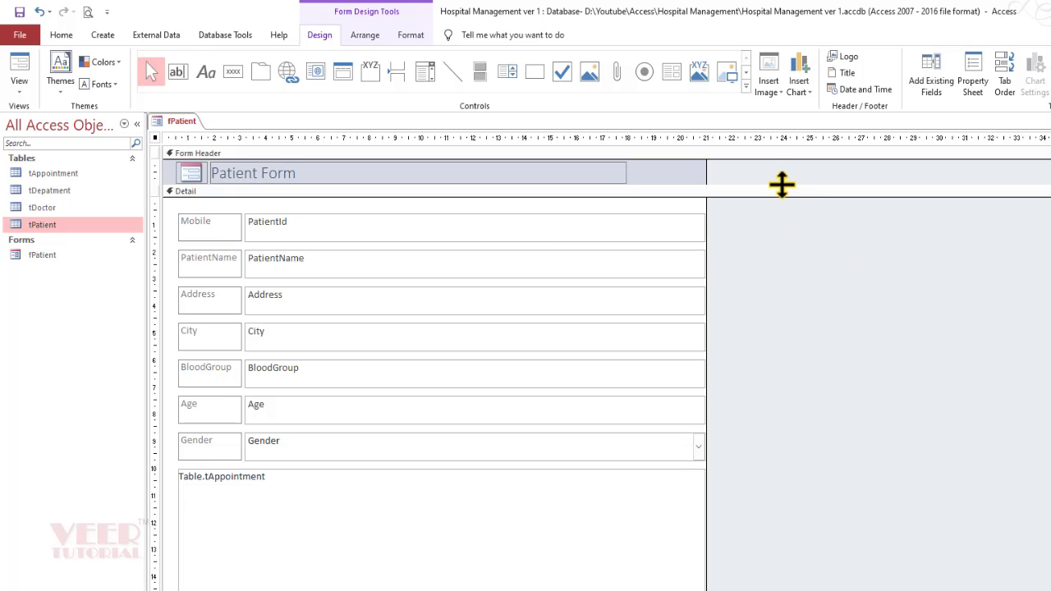
pyautogui.moveTo(782, 185); pyautogui.dragTo(780, 219)
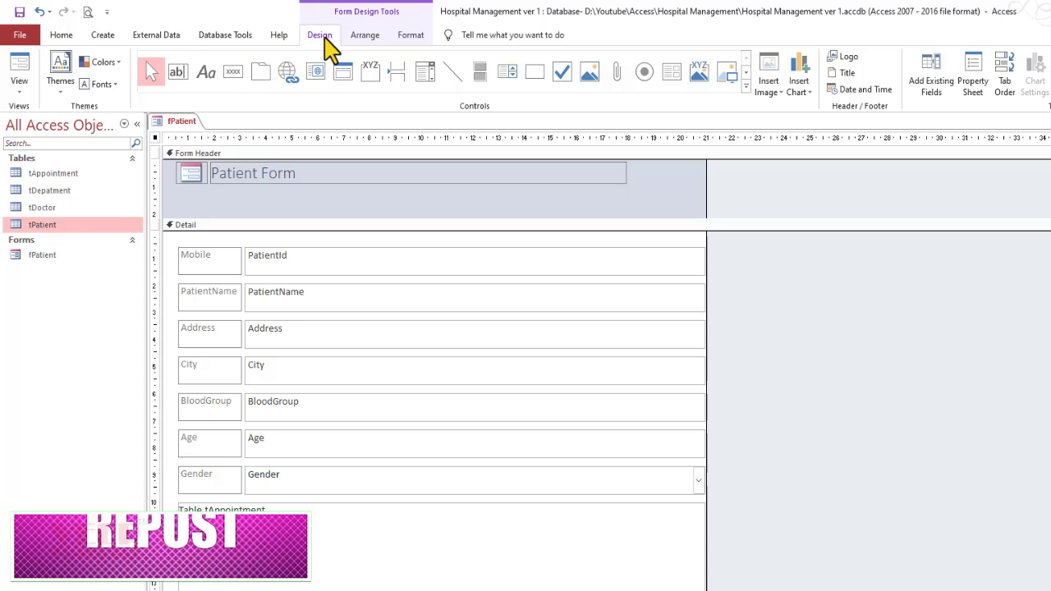
# Add a Go To New picture button named cmdnew to the Patient Form header that adds a record.
pyautogui.click(233, 72)
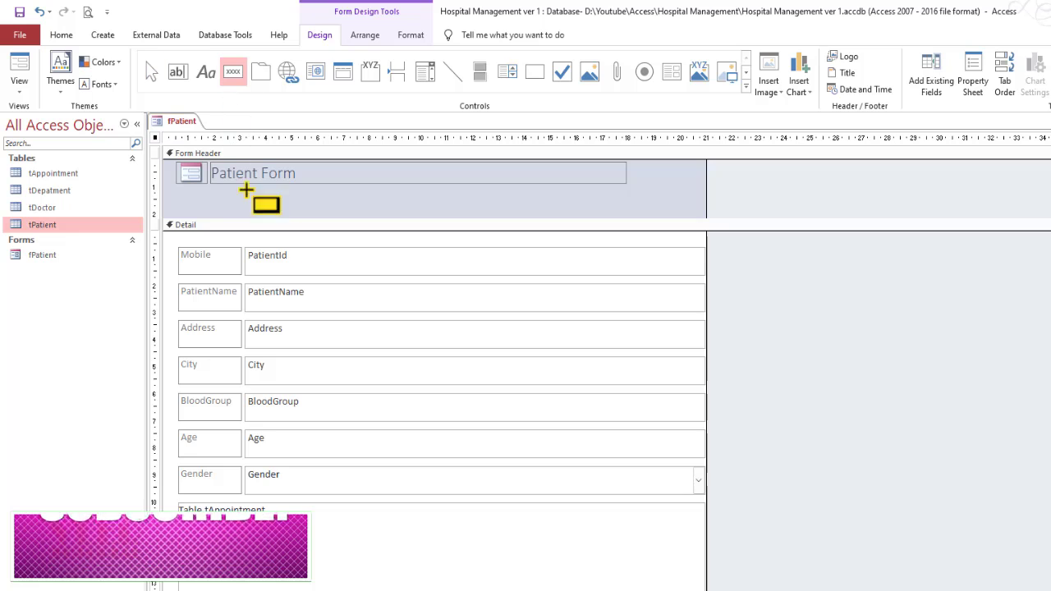
pyautogui.click(474, 194)
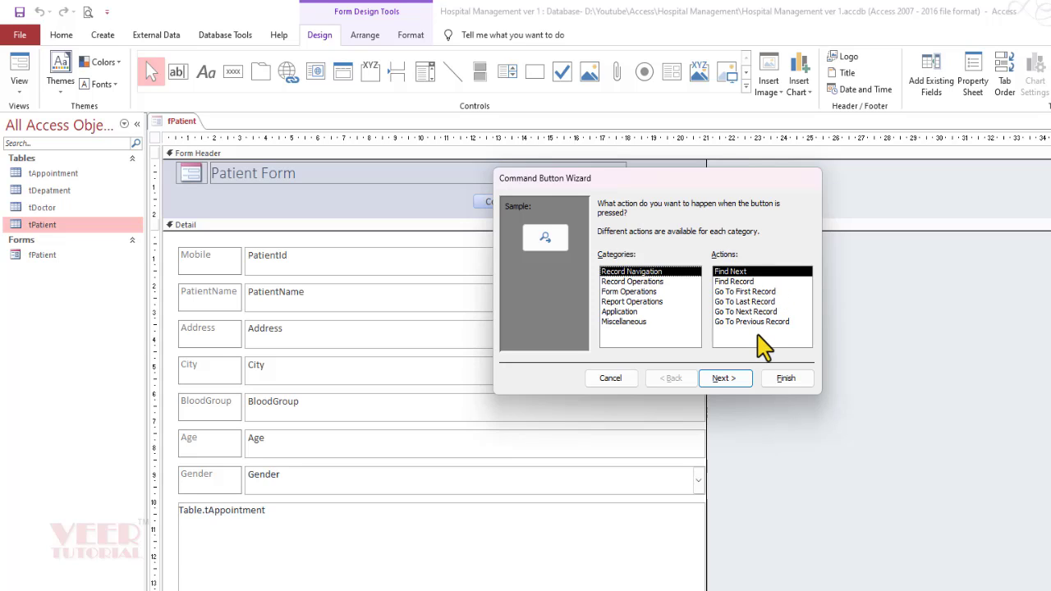
pyautogui.click(649, 282)
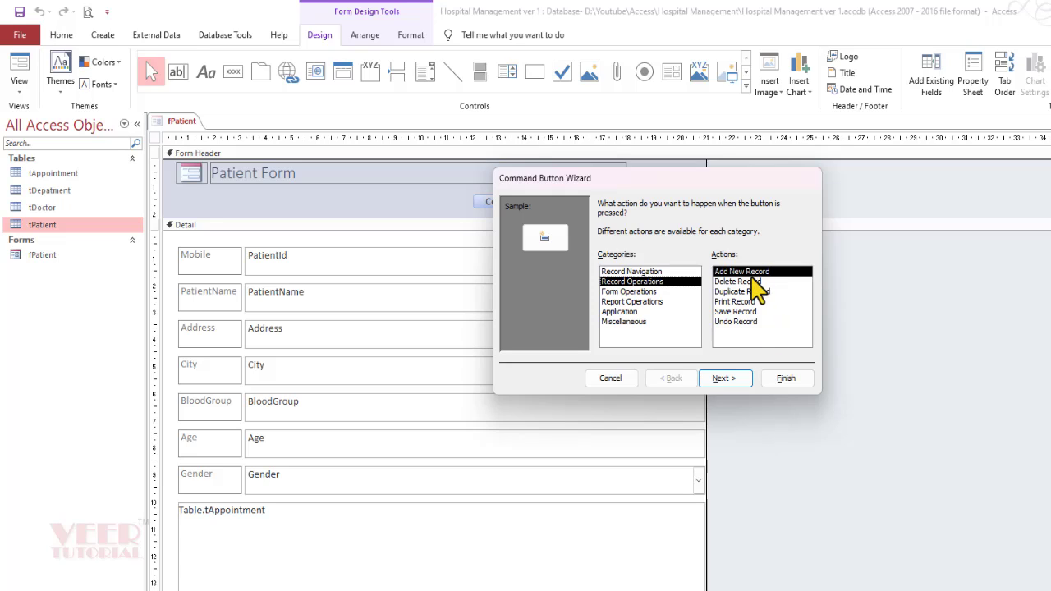
pyautogui.click(724, 378)
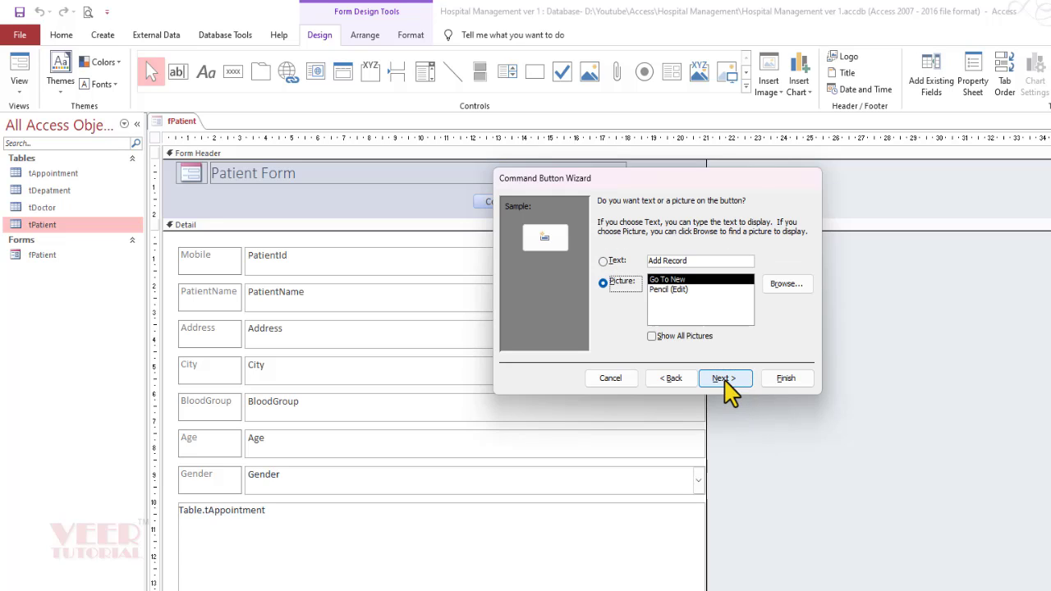
pyautogui.click(672, 378)
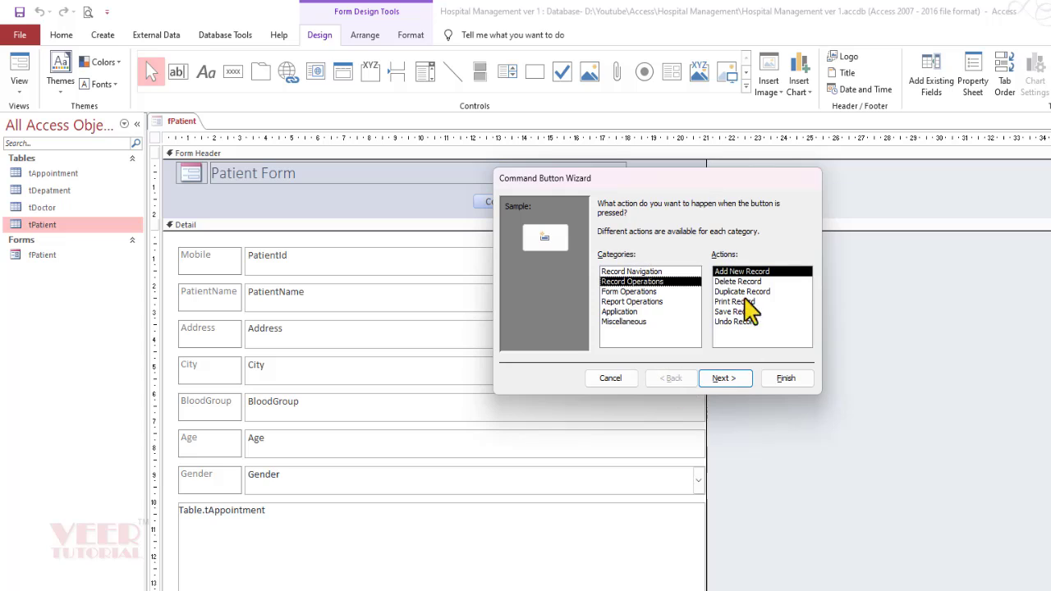
pyautogui.click(728, 380)
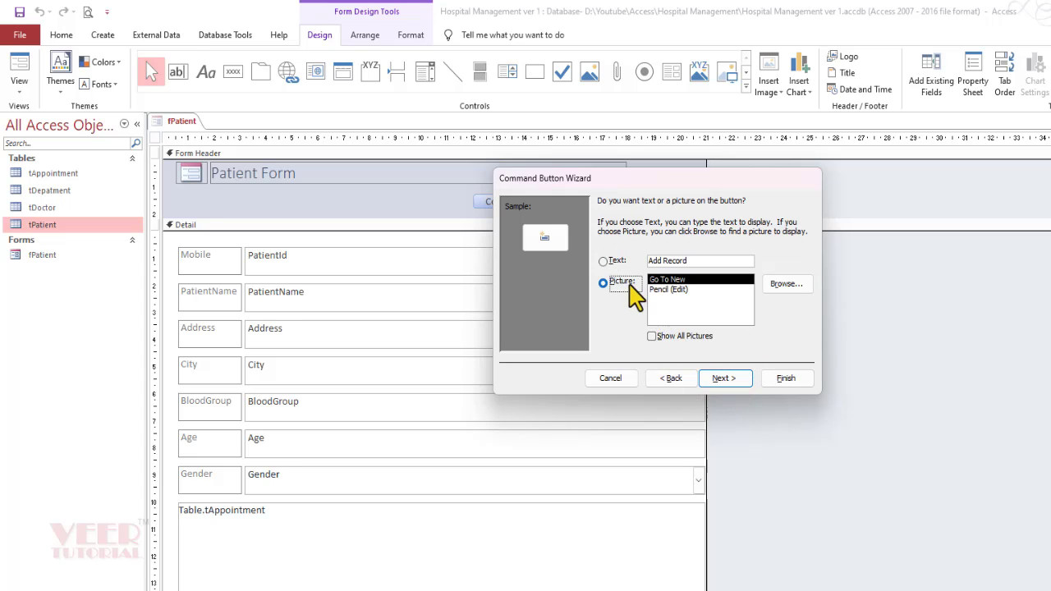
pyautogui.click(728, 382)
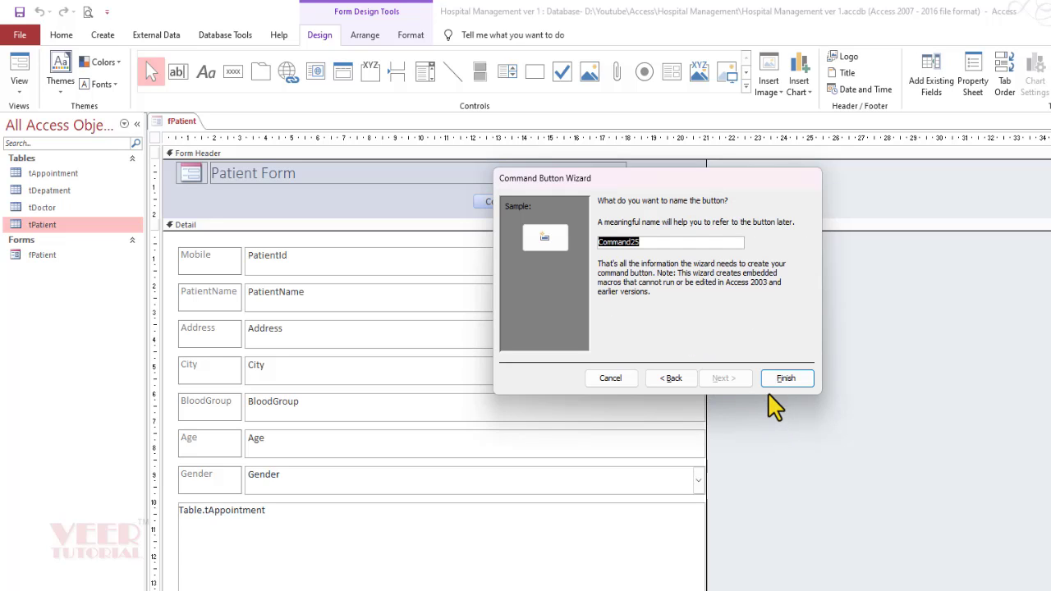
pyautogui.write('cmdnew')
pyautogui.click(781, 381)
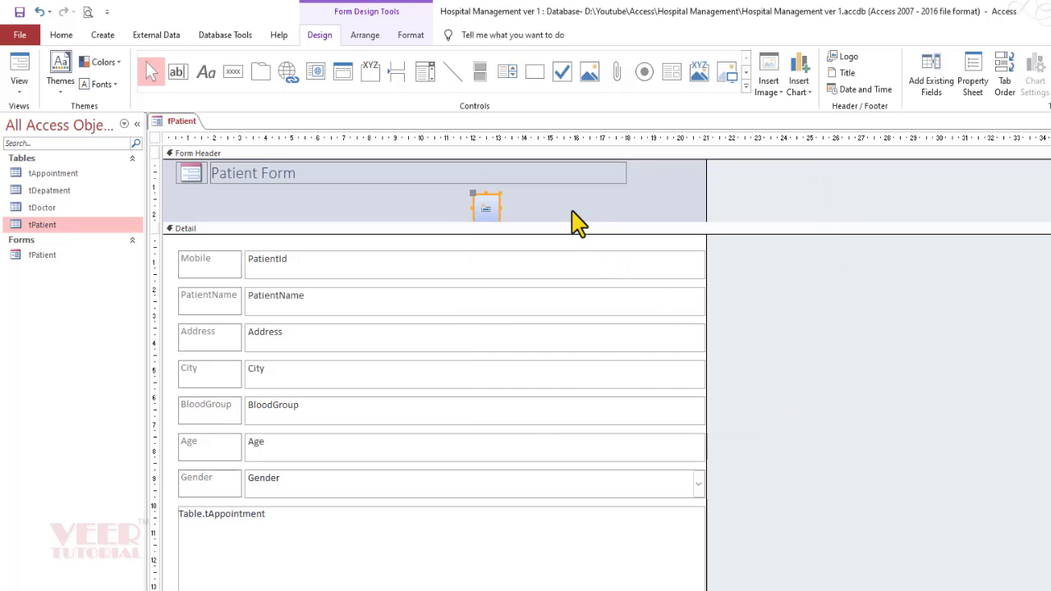
# Place a Close Form button with the Exit Doorway picture beside the add-record button.
pyautogui.click(233, 72)
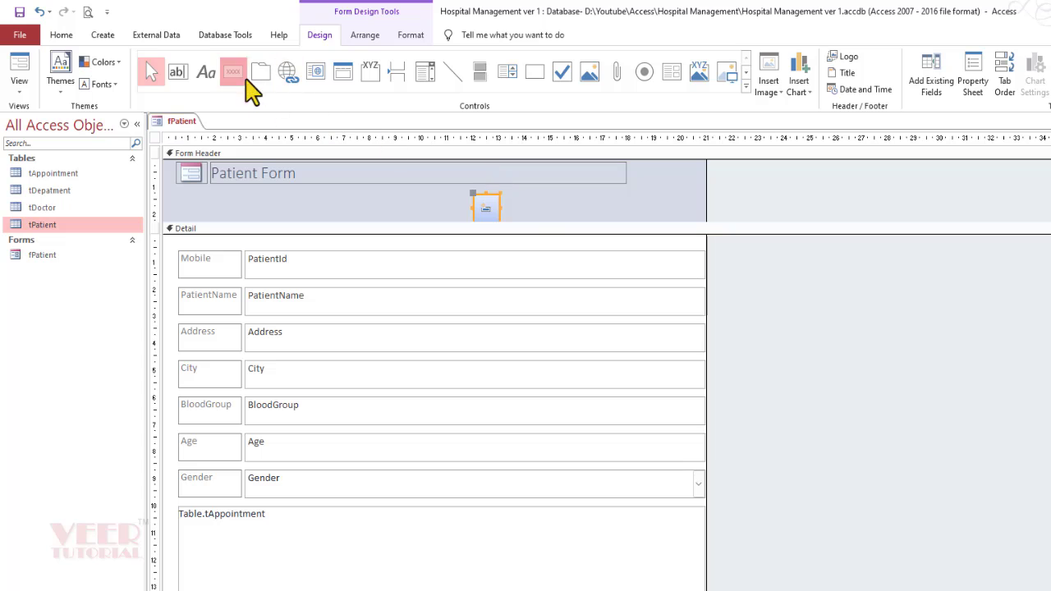
pyautogui.click(520, 197)
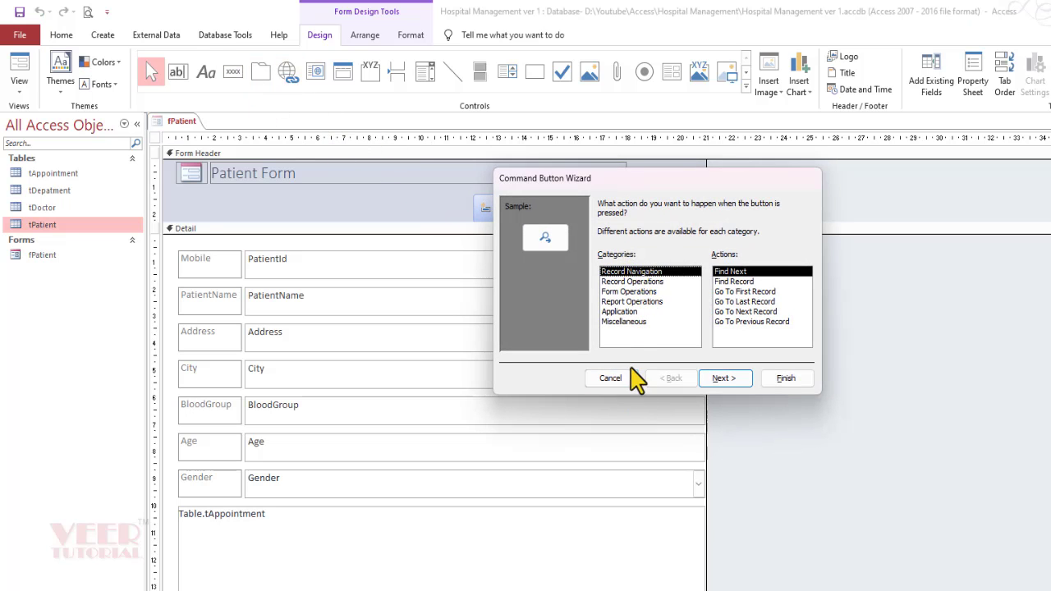
pyautogui.click(629, 293)
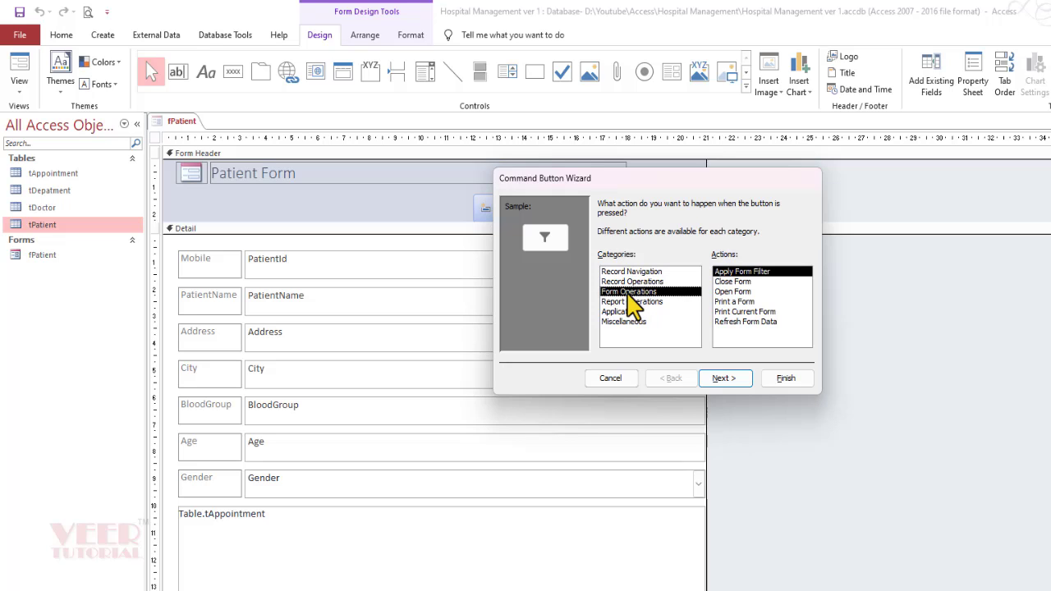
pyautogui.click(729, 282)
pyautogui.click(723, 379)
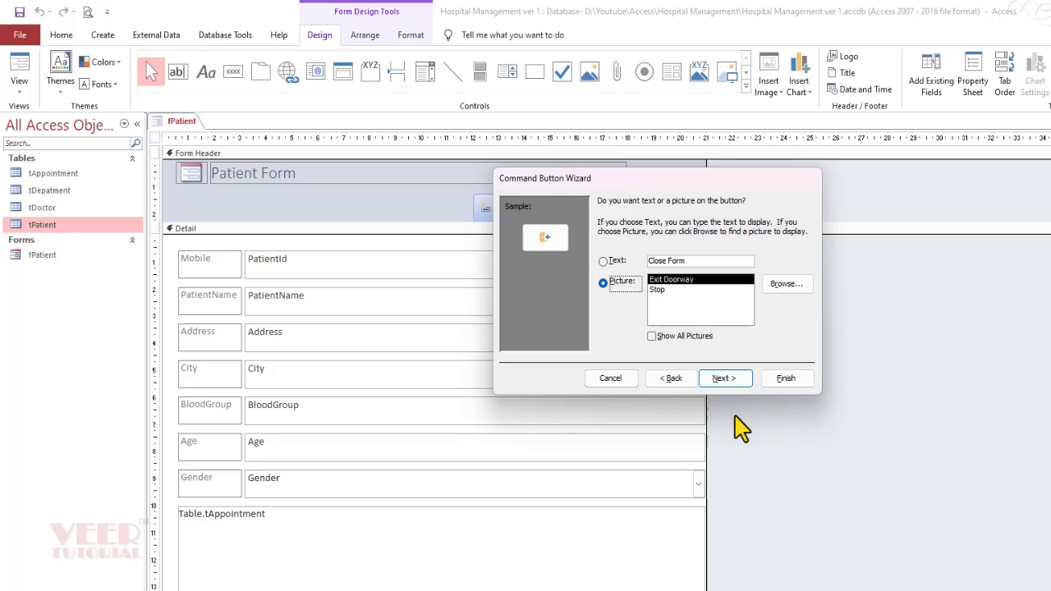
pyautogui.click(725, 379)
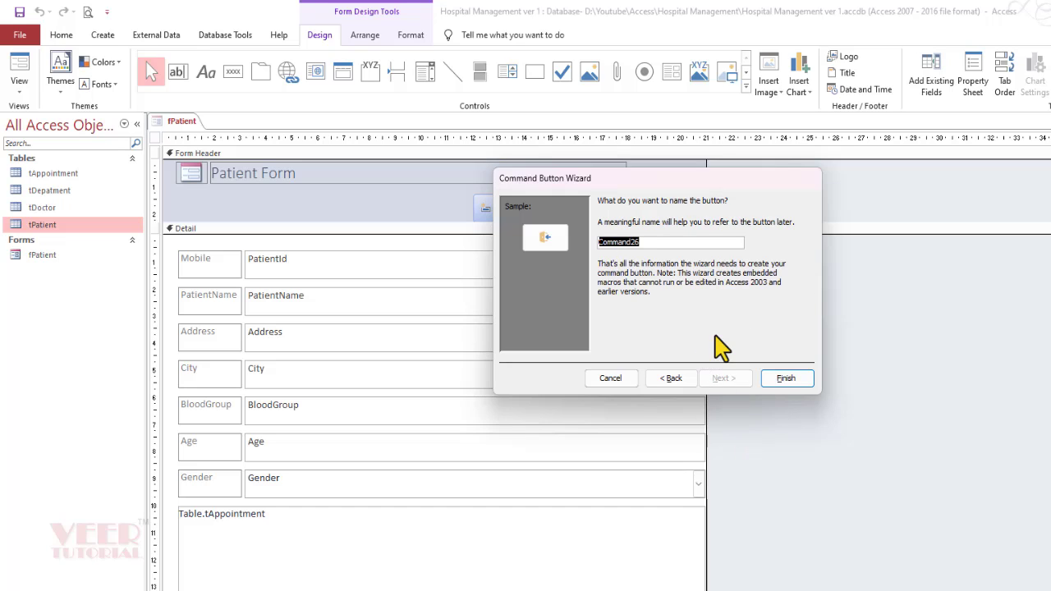
pyautogui.write('cmdclose')
pyautogui.click(775, 379)
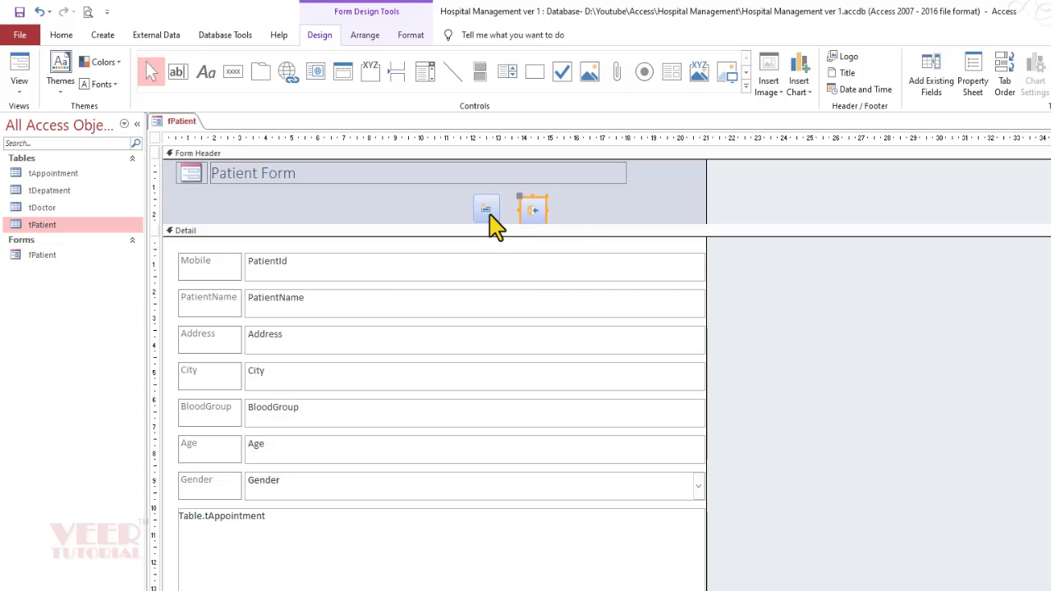
pyautogui.click(614, 215)
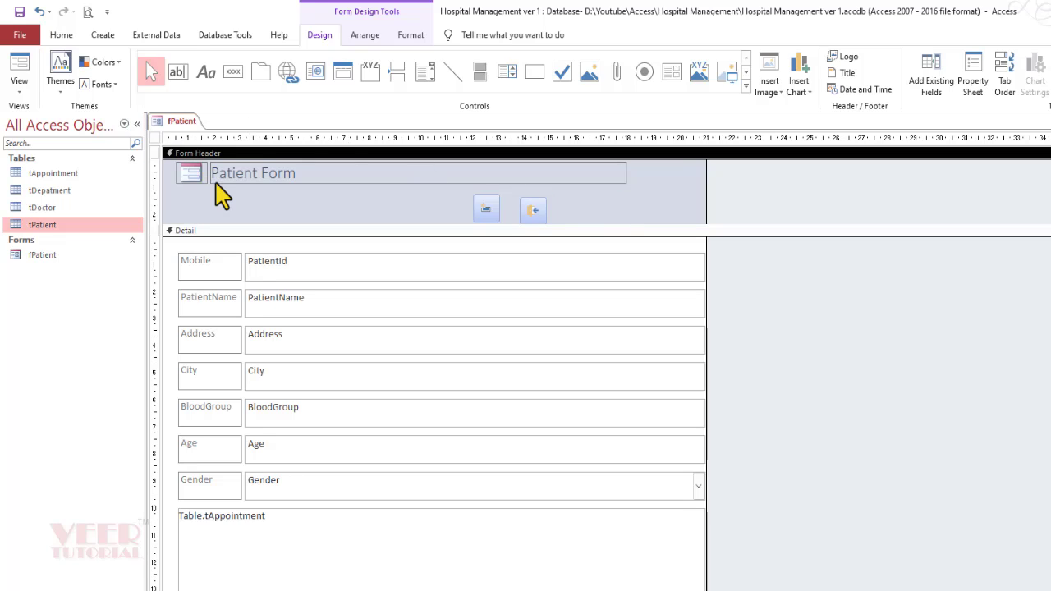
# In Form View, test the new-record button, step back to the previous patient, then close the form.
pyautogui.click(18, 73)
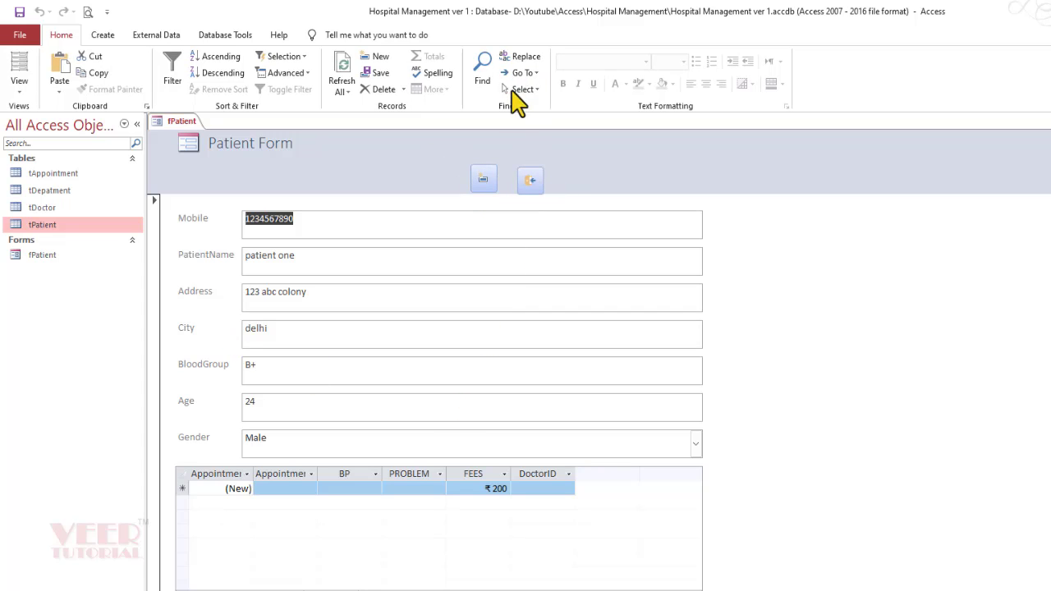
pyautogui.click(483, 179)
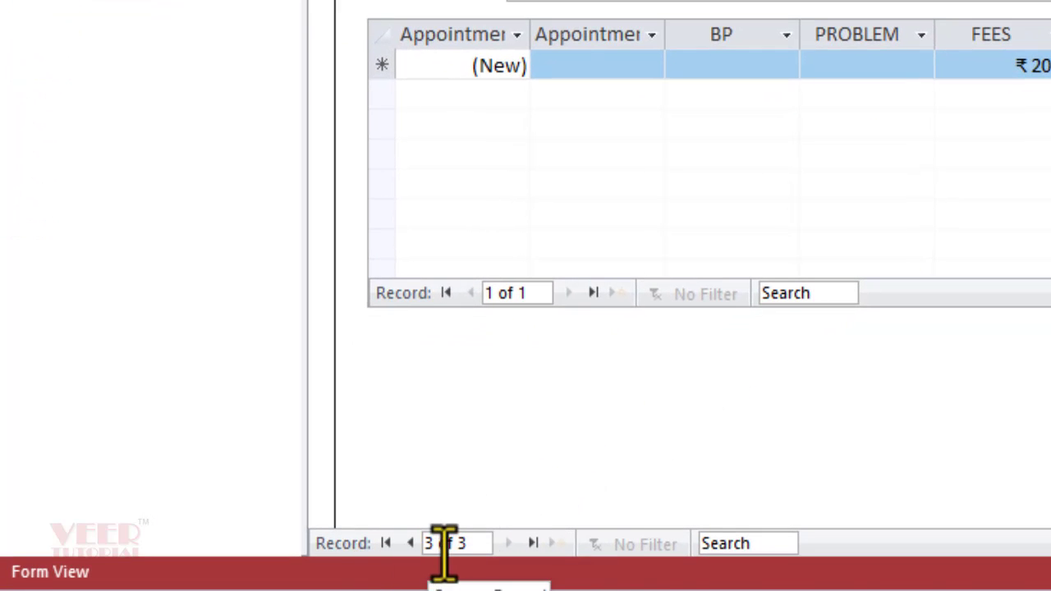
pyautogui.click(410, 544)
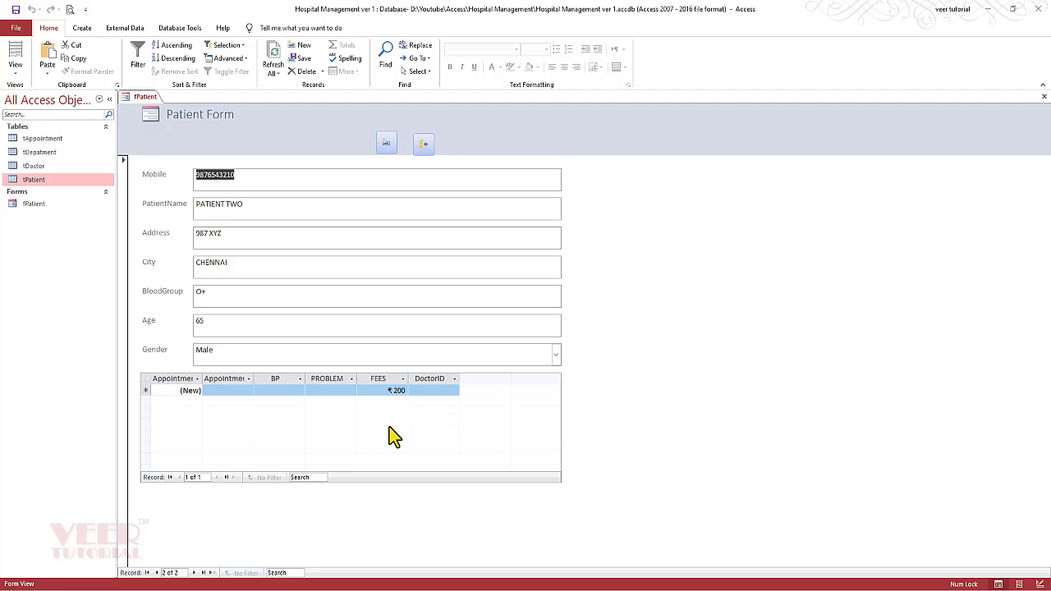
pyautogui.click(428, 147)
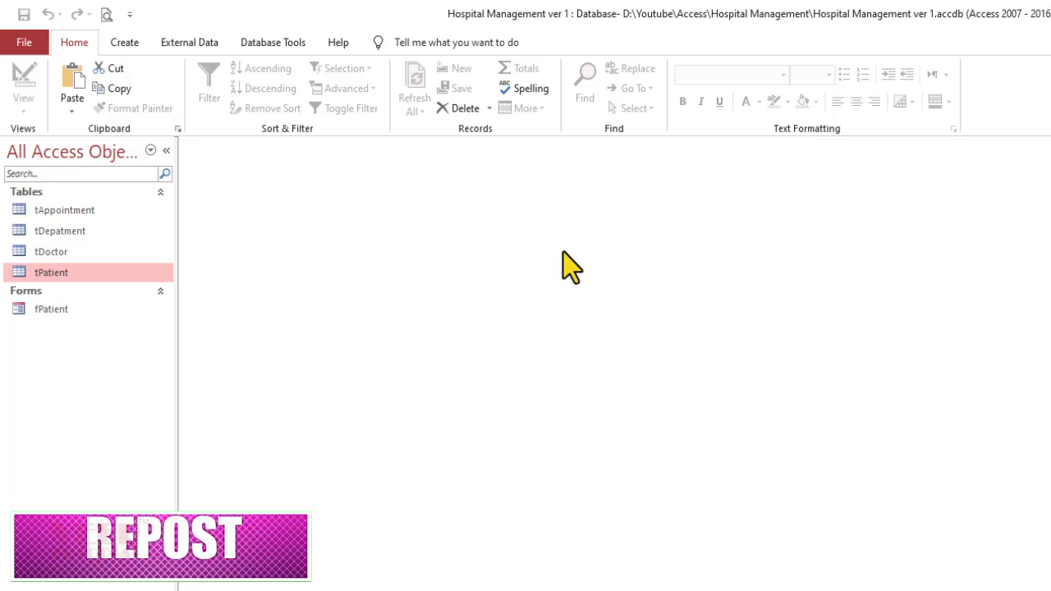
# Create a quick form from tDepatment, save it as fDepatment and switch to Form View.
pyautogui.click(72, 233)
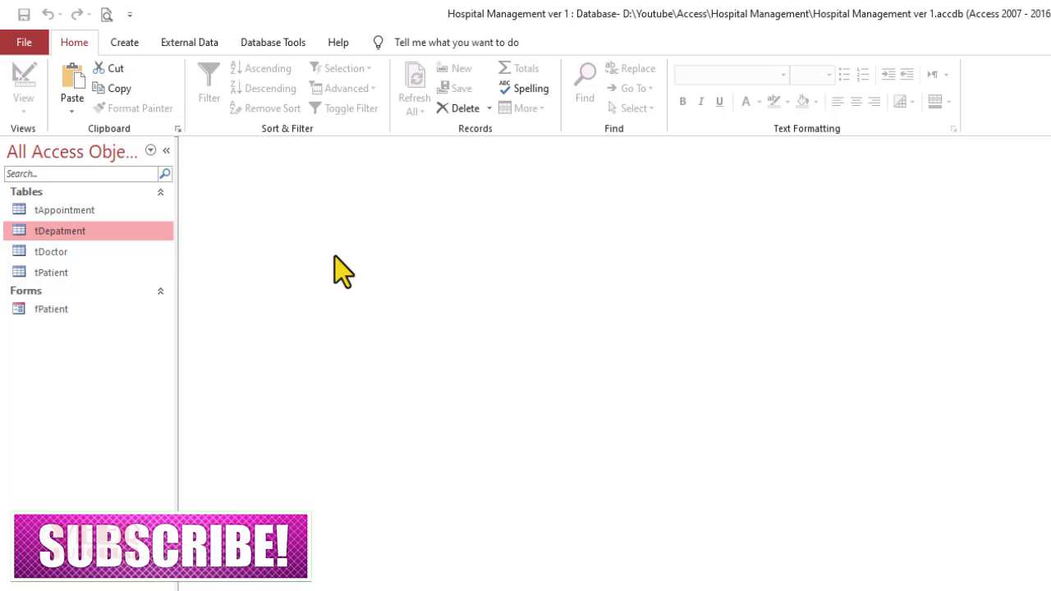
pyautogui.click(127, 44)
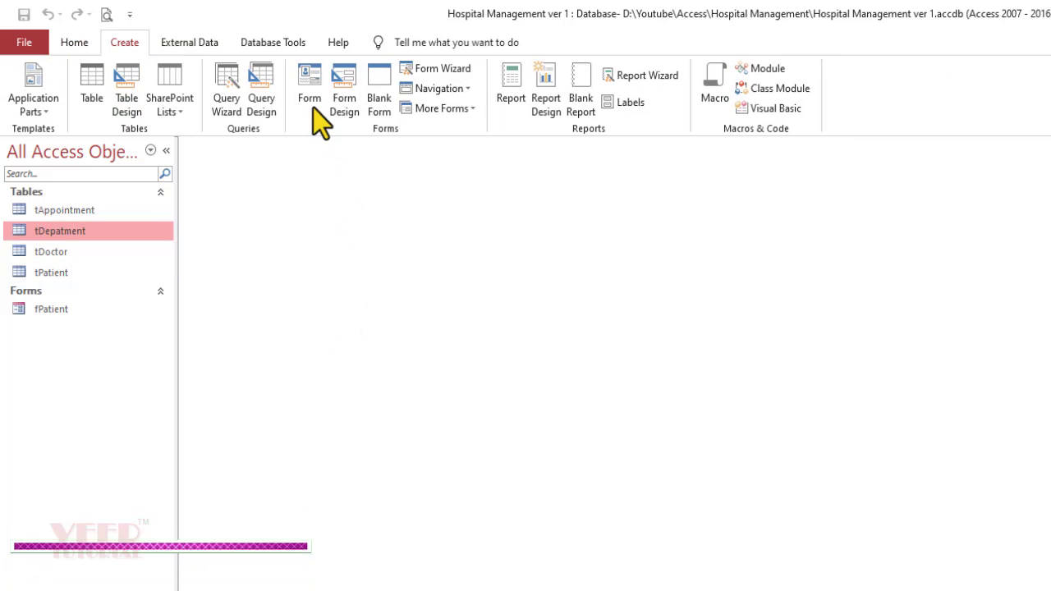
pyautogui.click(311, 103)
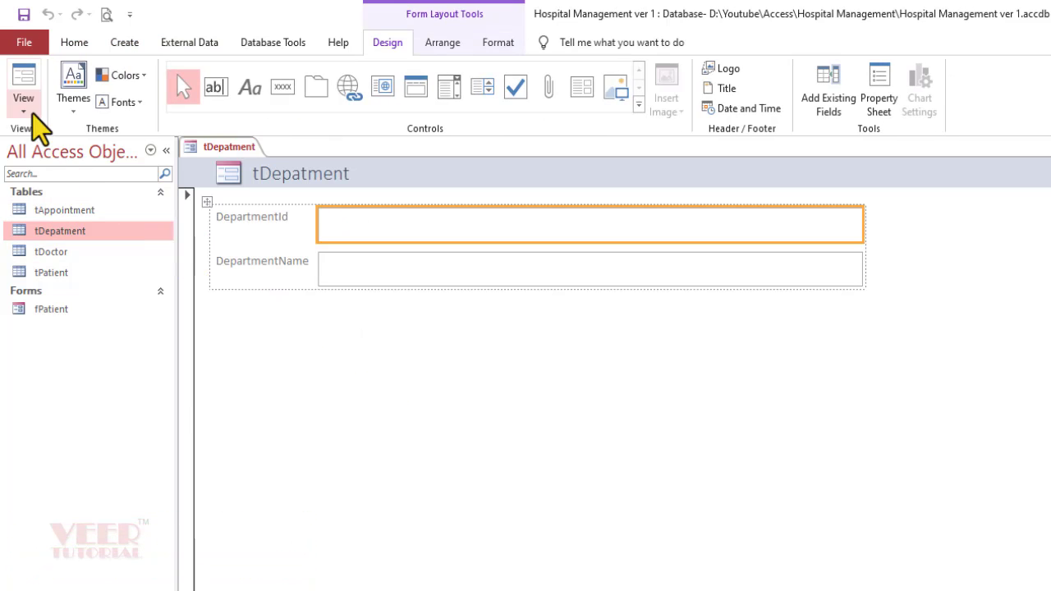
pyautogui.hotkey('ctrl', 's')
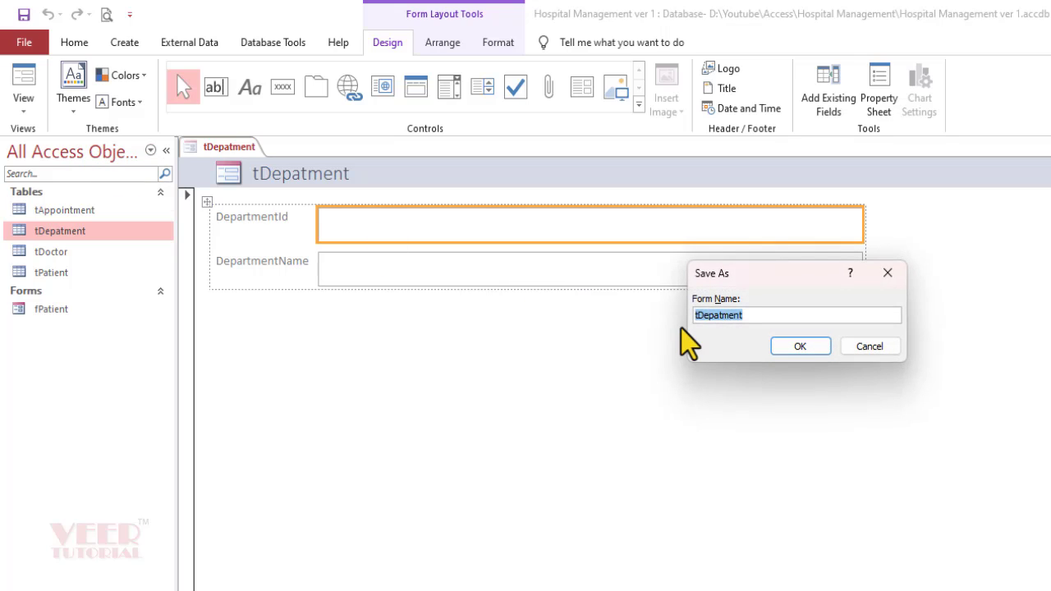
pyautogui.press('Home')
pyautogui.press('Delete')
pyautogui.write('f')
pyautogui.click(801, 346)
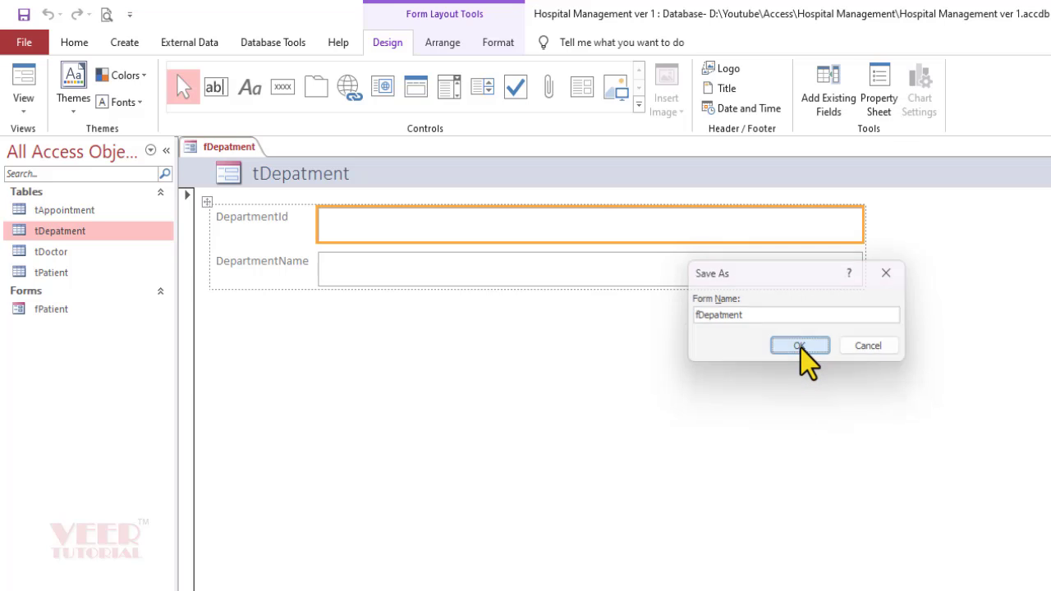
pyautogui.click(24, 82)
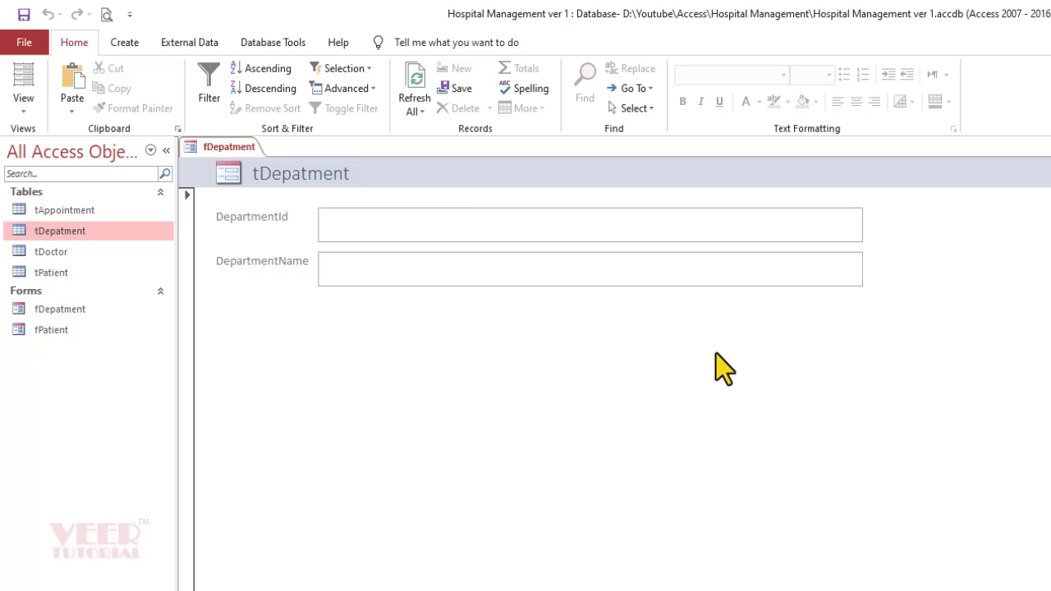
# Enter department NUERNEROLO, then department GEN named GENERAL PHYSICIAN.
pyautogui.write('NUER')
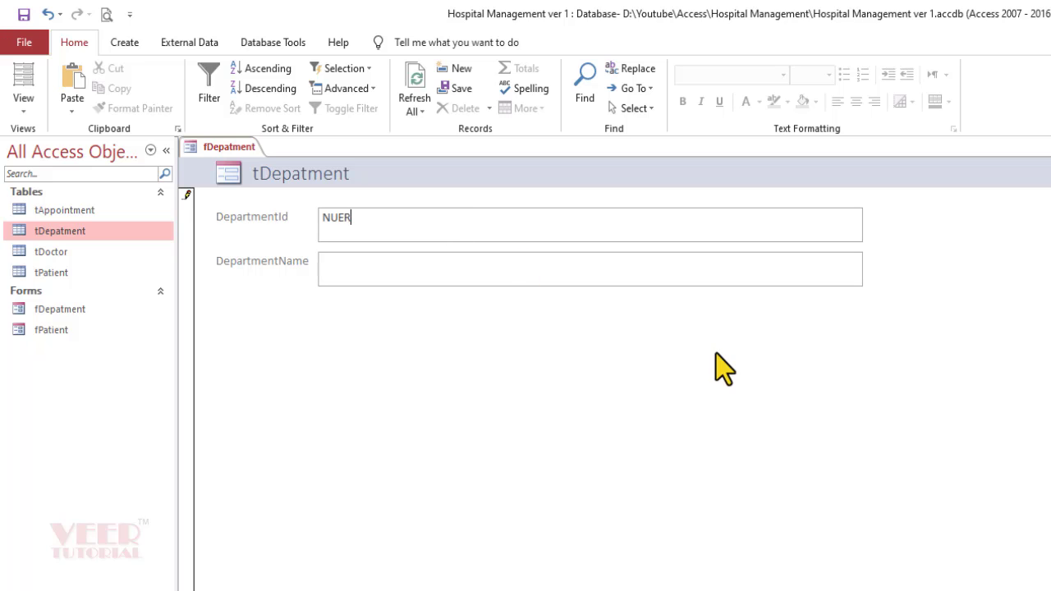
pyautogui.write('NEROLO')
pyautogui.press('Tab')
pyautogui.write('GE')
pyautogui.press('Tab')
pyautogui.write('GENERAL PHYSICA')
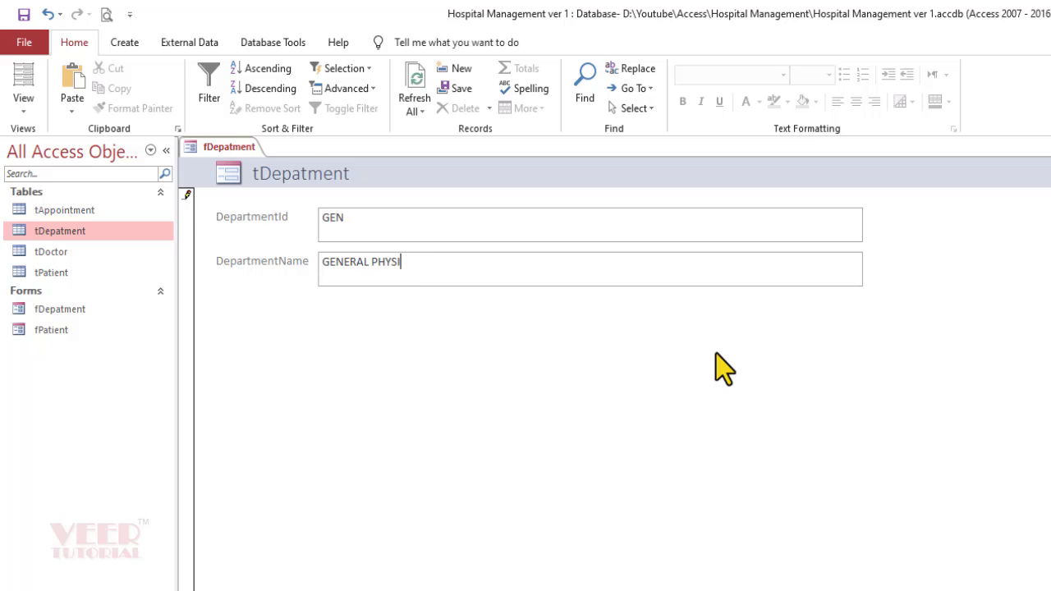
pyautogui.write('IAN')
pyautogui.press('Tab')
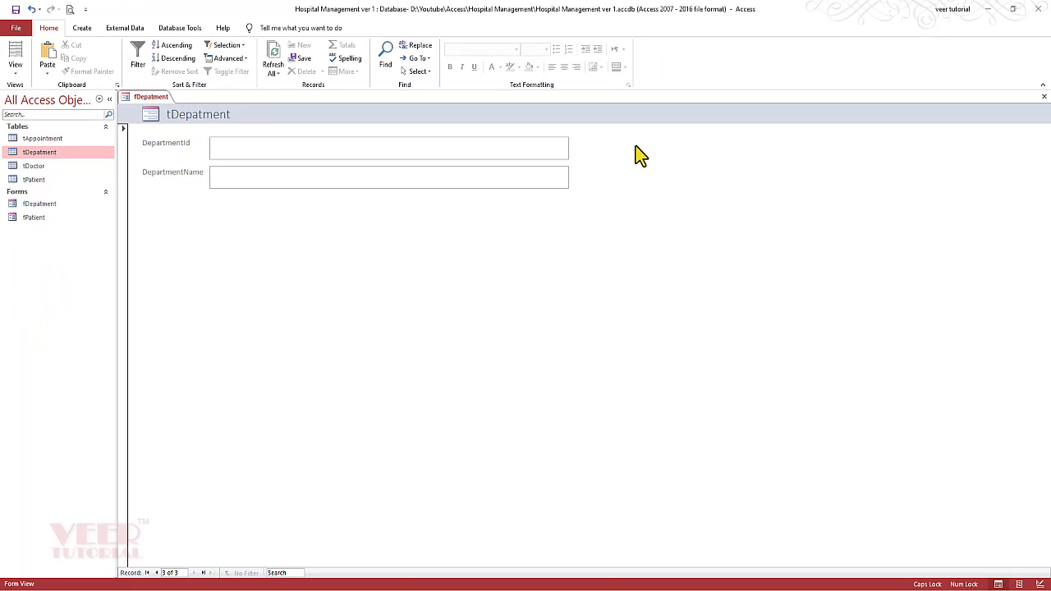
# Close the department form and create a quick form from the tDoctor table.
pyautogui.click(1043, 97)
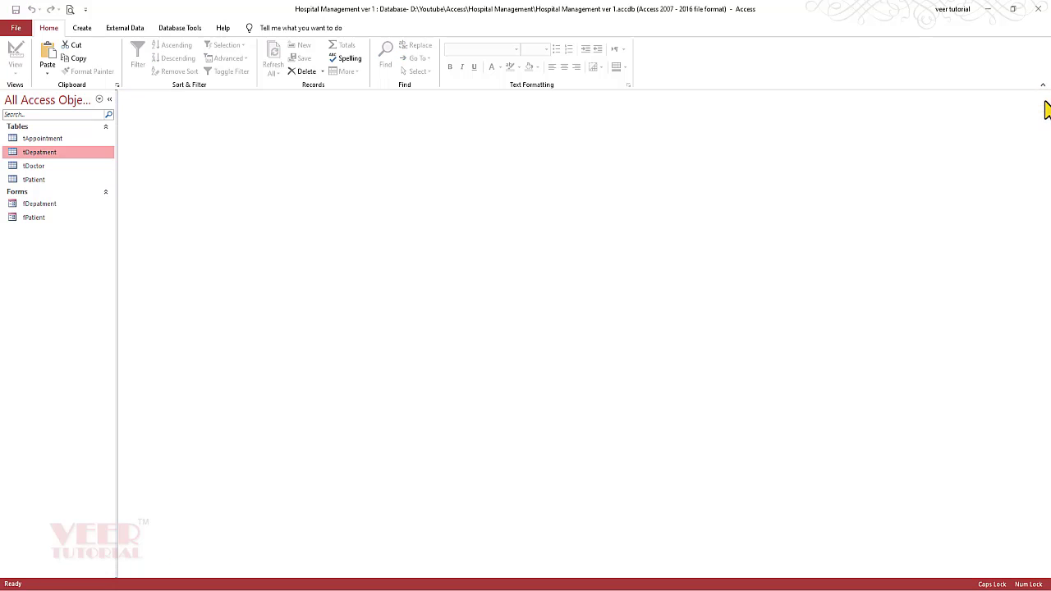
pyautogui.press('Down')
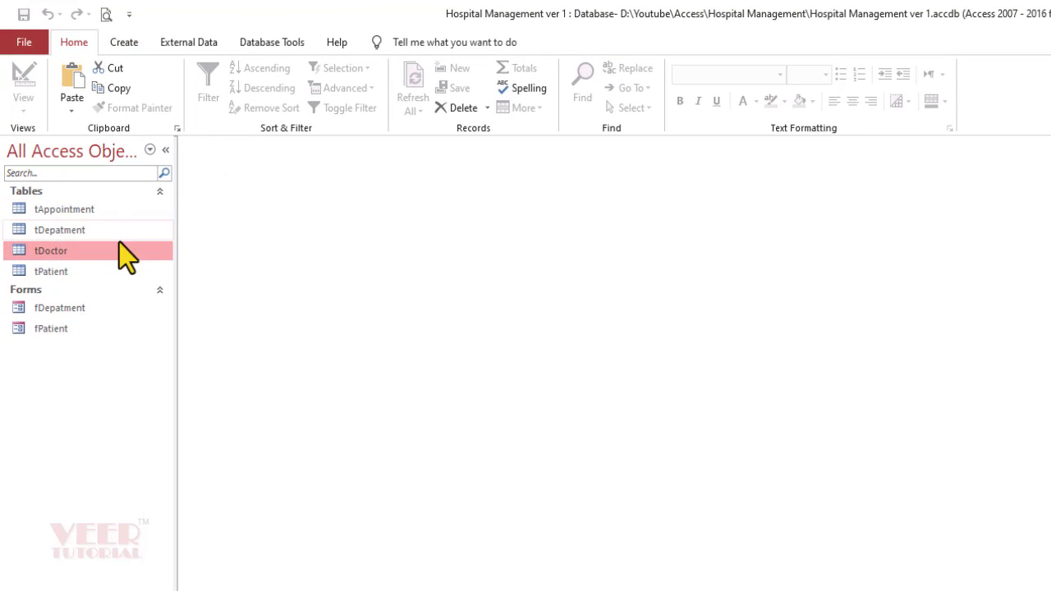
pyautogui.click(128, 46)
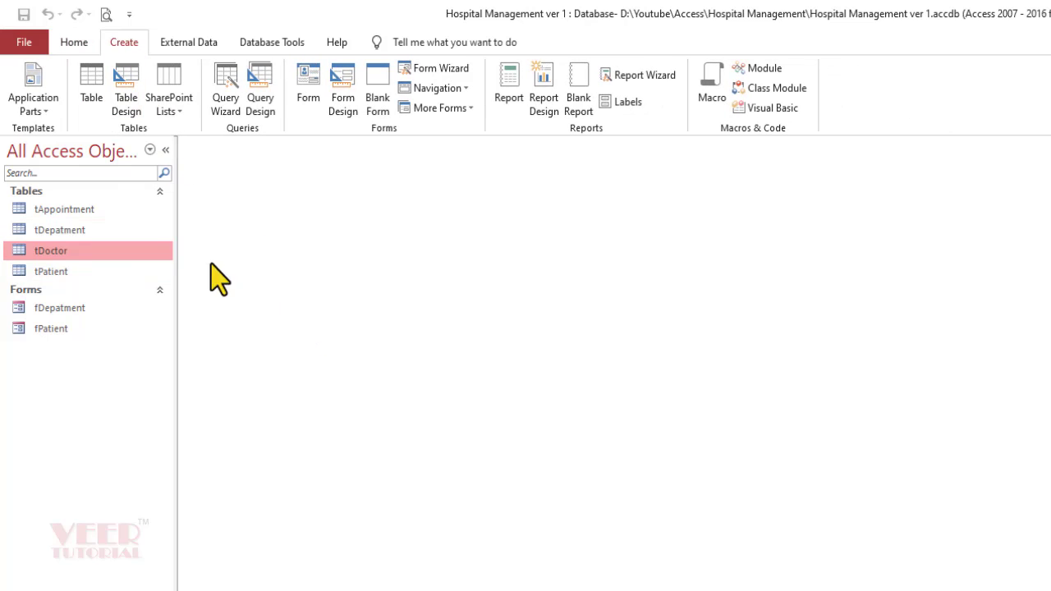
pyautogui.click(304, 82)
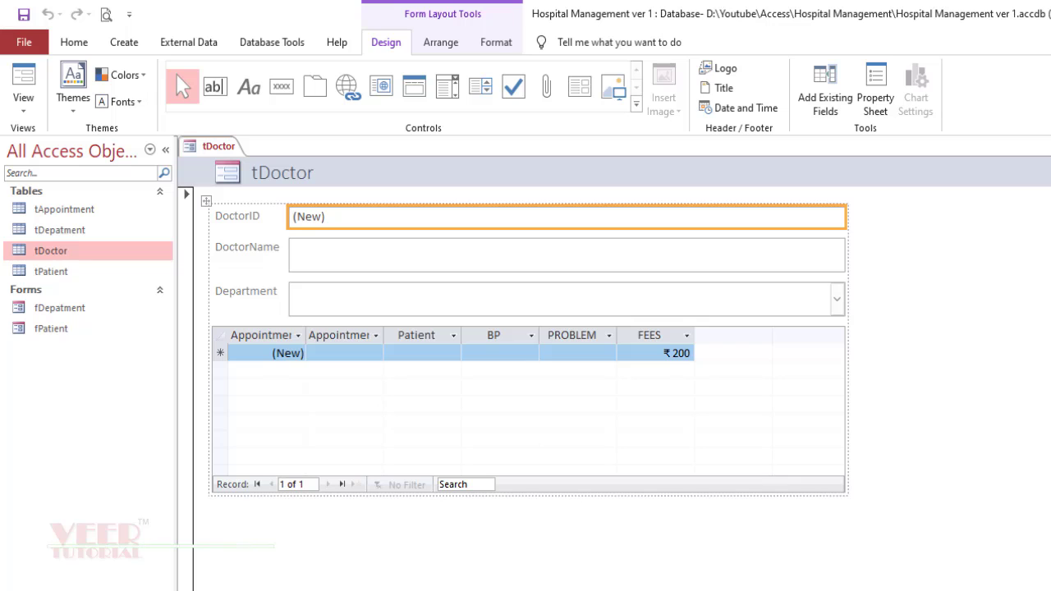
# Save the doctor form as fDoctor and switch it to Form View.
pyautogui.hotkey('ctrl', 's')
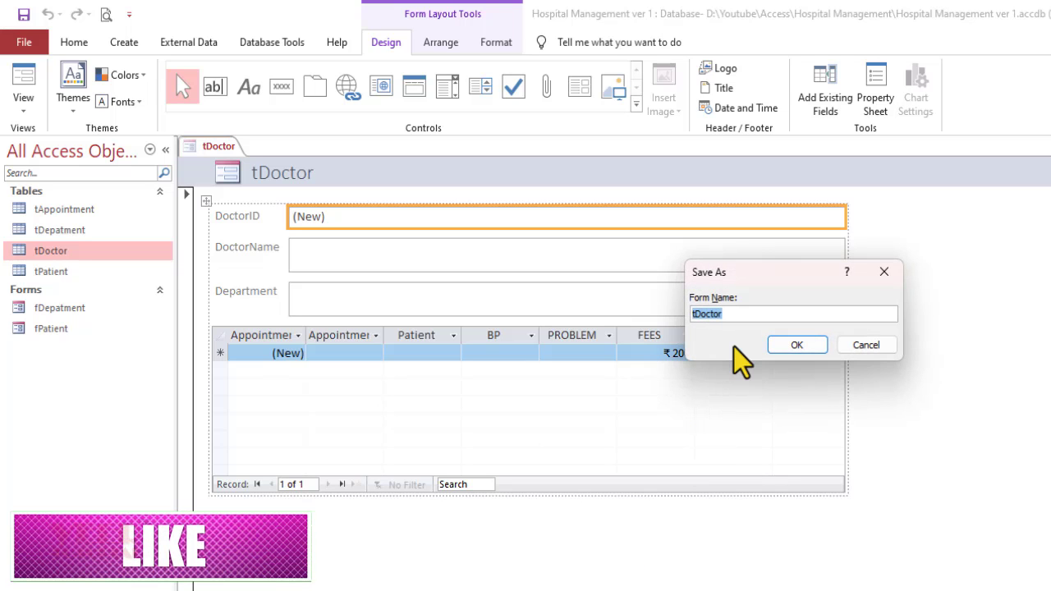
pyautogui.press('Home')
pyautogui.press('Delete')
pyautogui.write('f')
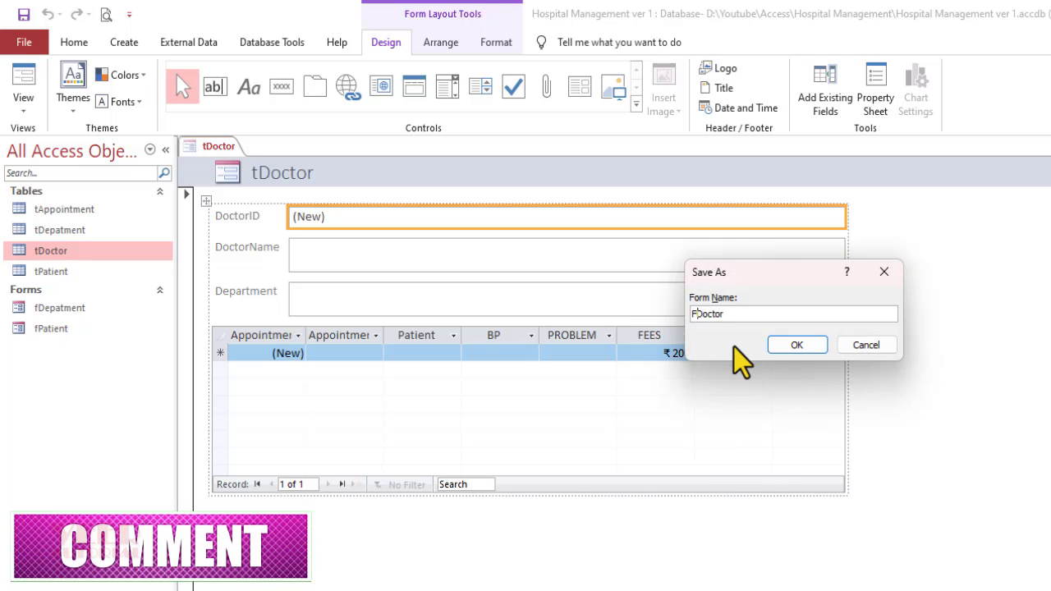
pyautogui.click(795, 343)
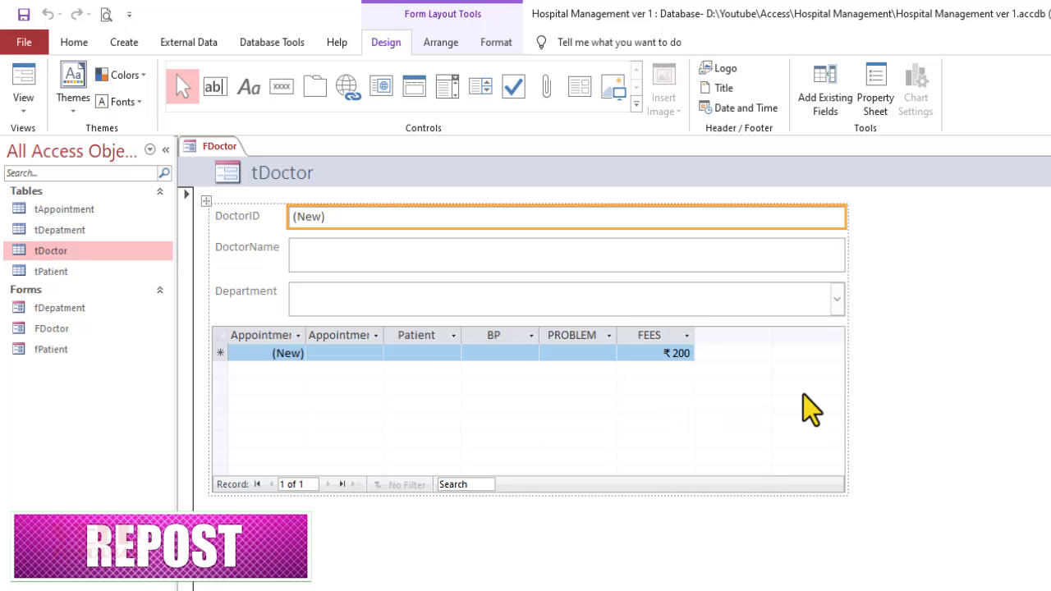
pyautogui.click(18, 102)
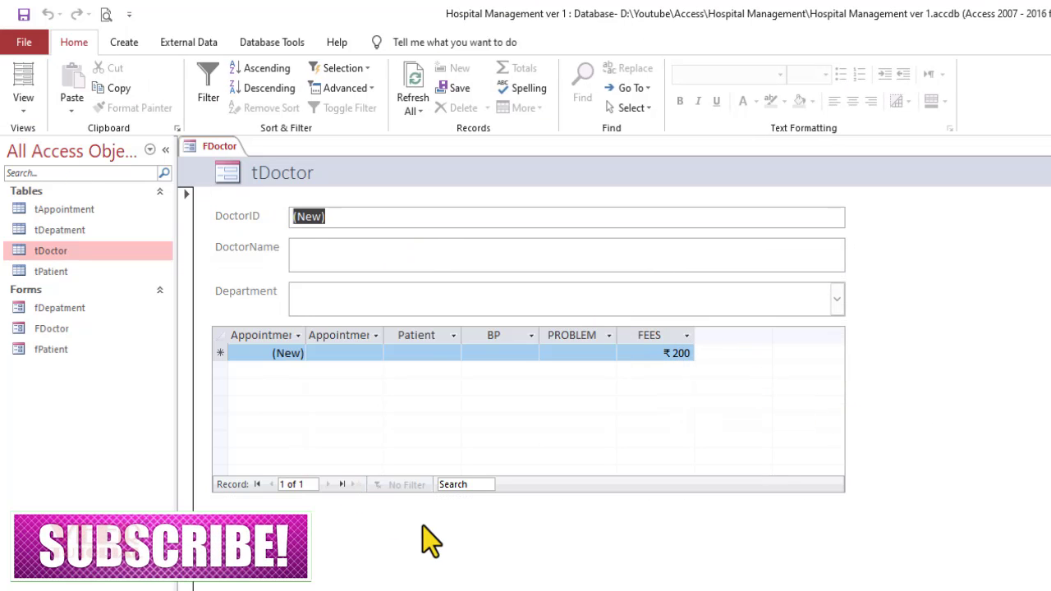
# Enter DOCTOR ONE with department GEN, then move to a blank new doctor record.
pyautogui.click(399, 243)
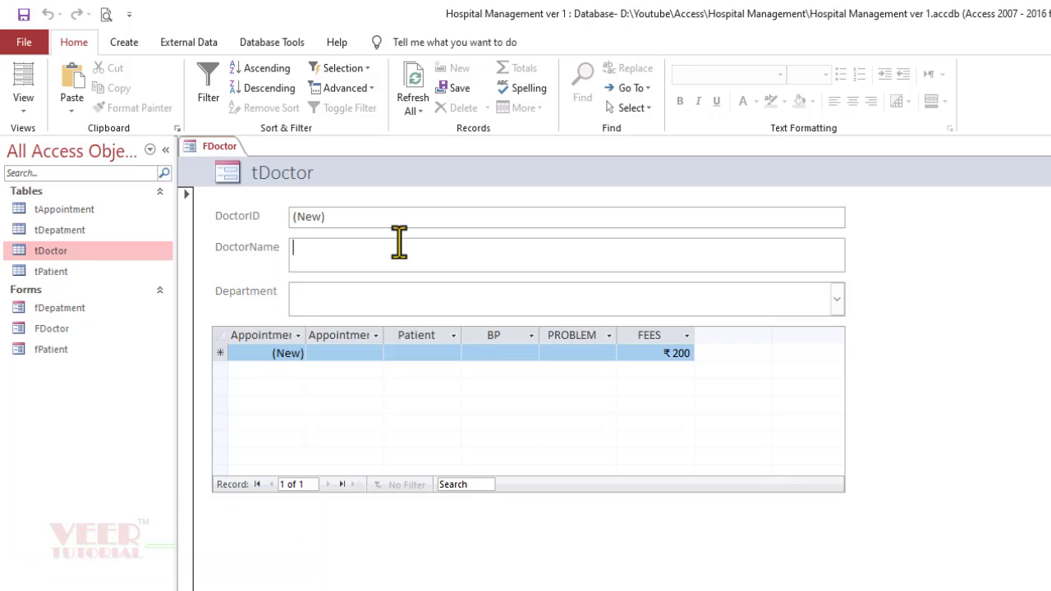
pyautogui.write('DOCTOR ONE')
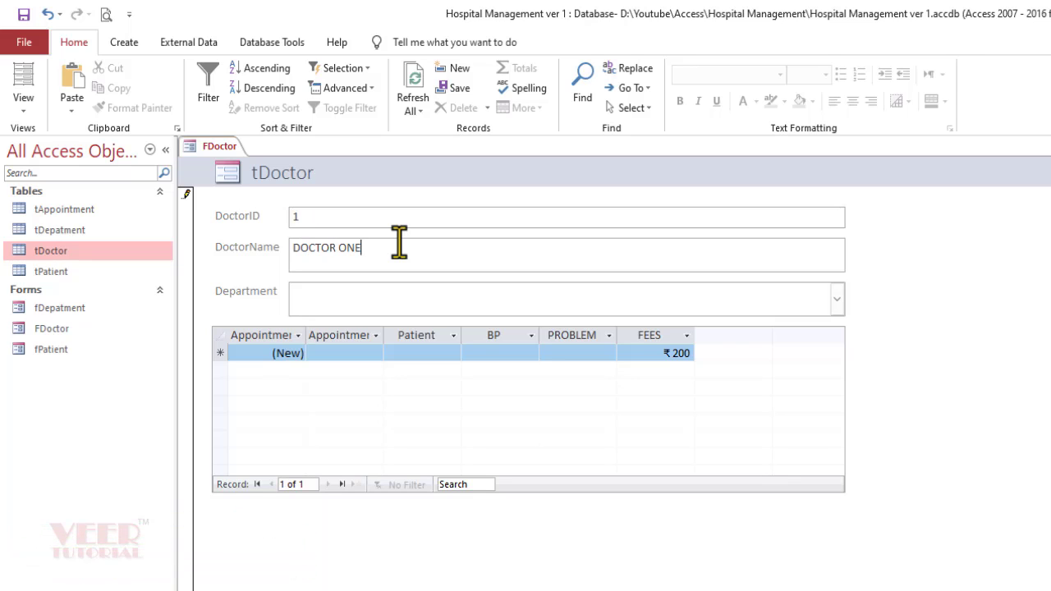
pyautogui.press('Tab')
pyautogui.click(835, 301)
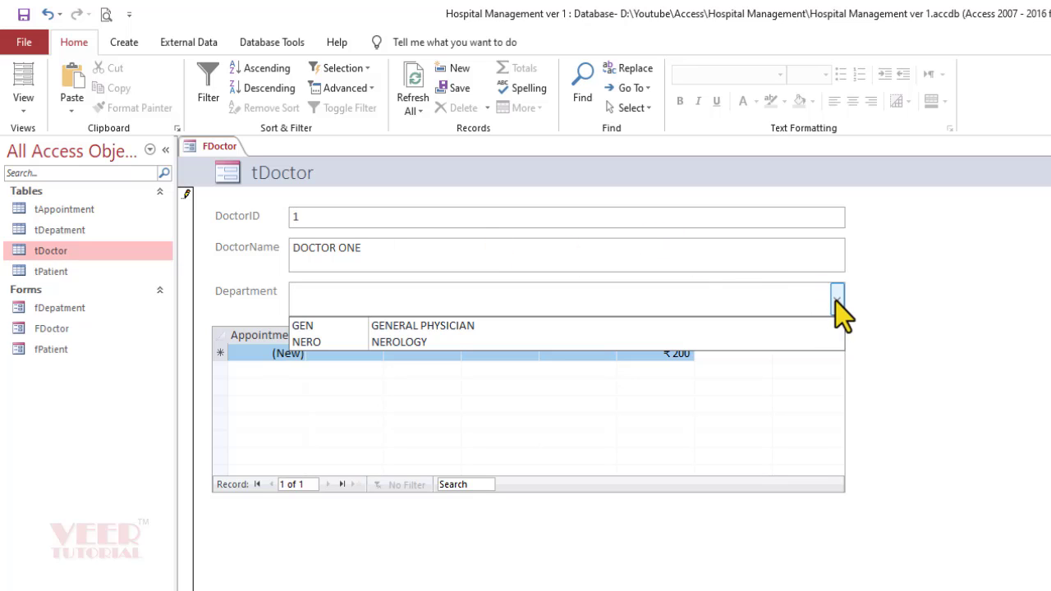
pyautogui.click(790, 332)
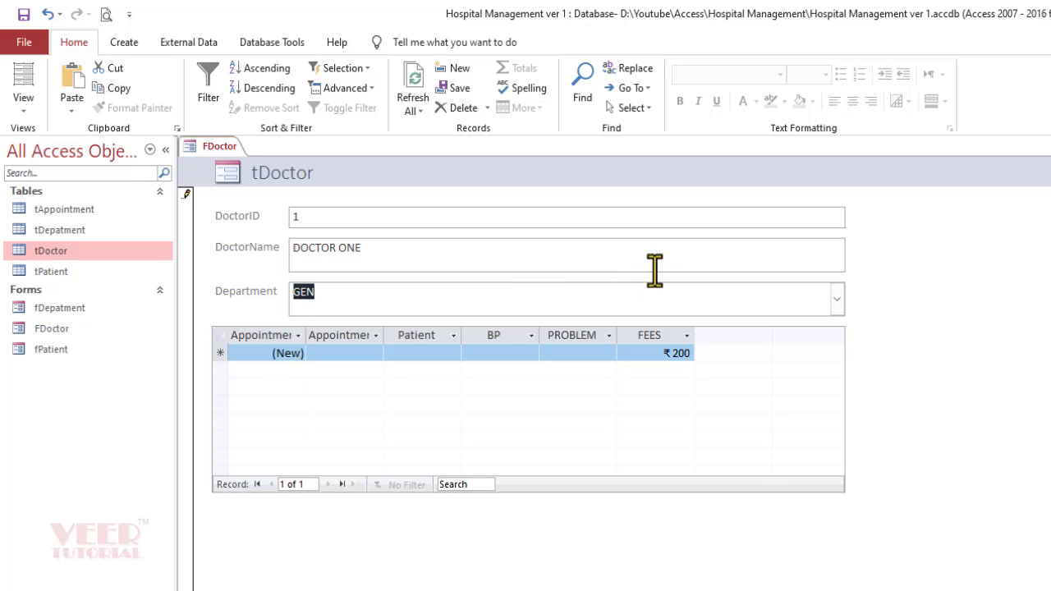
pyautogui.click(265, 352)
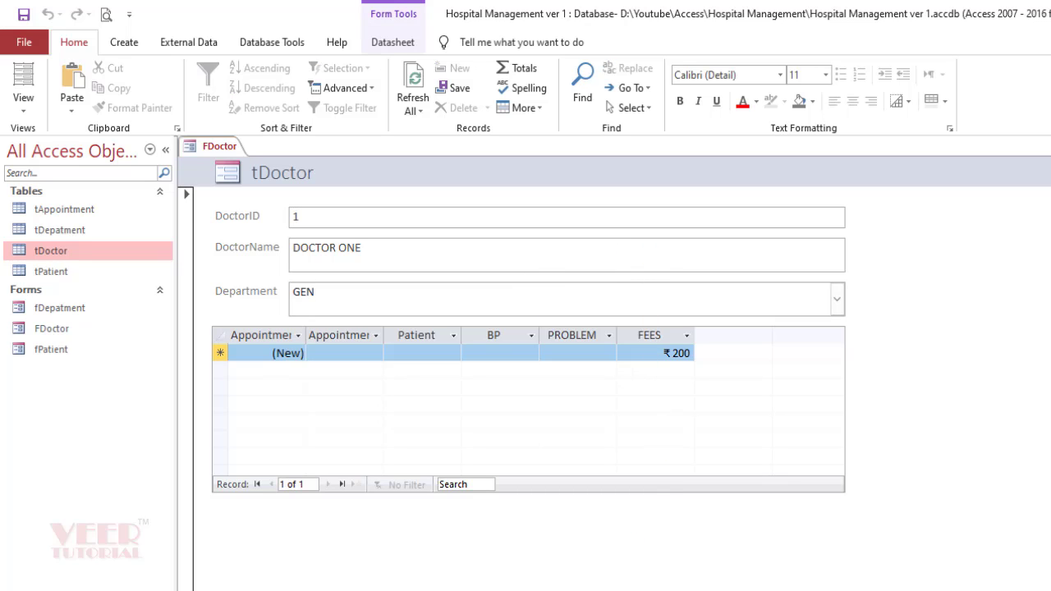
pyautogui.hotkey('ctrl', 'Tab')
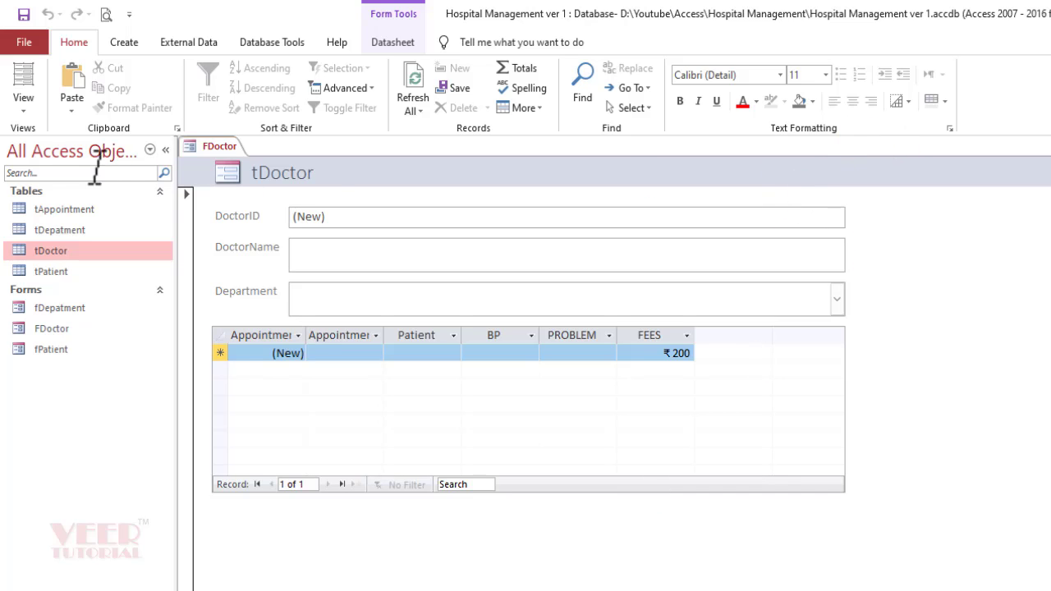
pyautogui.click(23, 99)
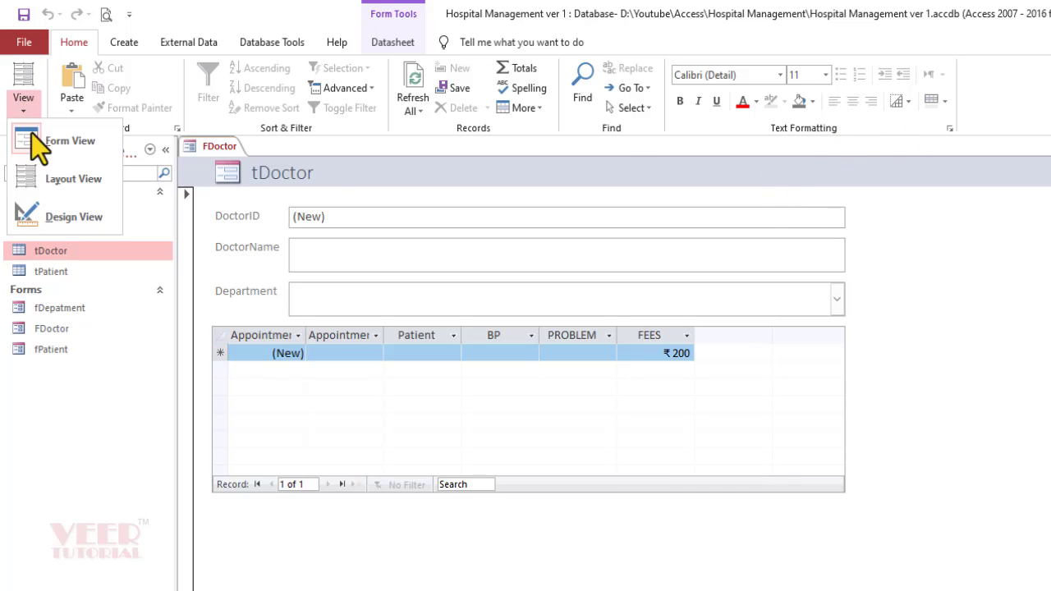
# In Design View, add a Save Record picture button to the FDoctor header and enlarge the header.
pyautogui.click(62, 215)
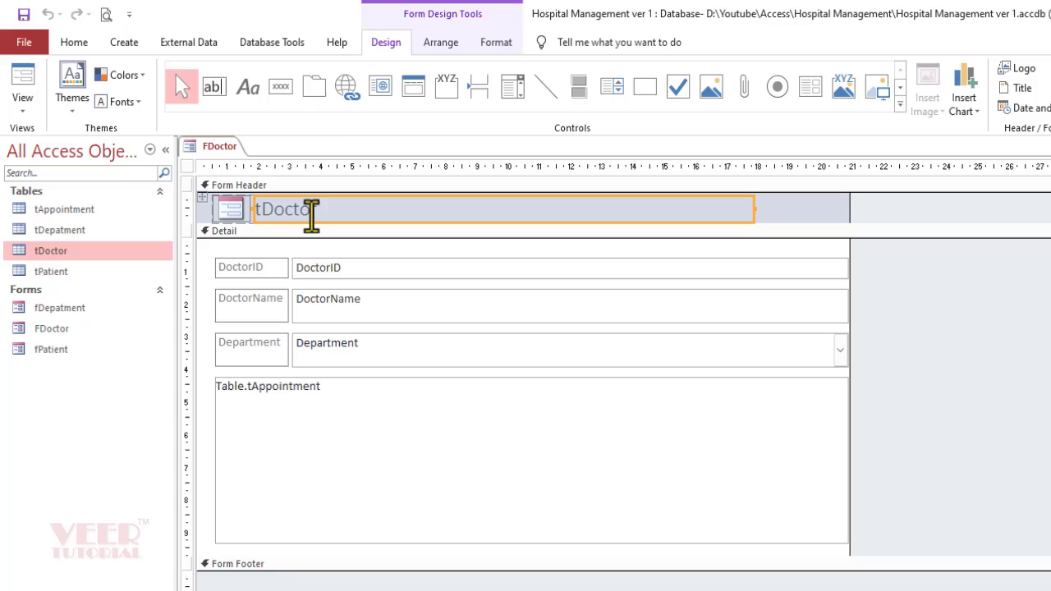
pyautogui.click(281, 92)
pyautogui.click(767, 200)
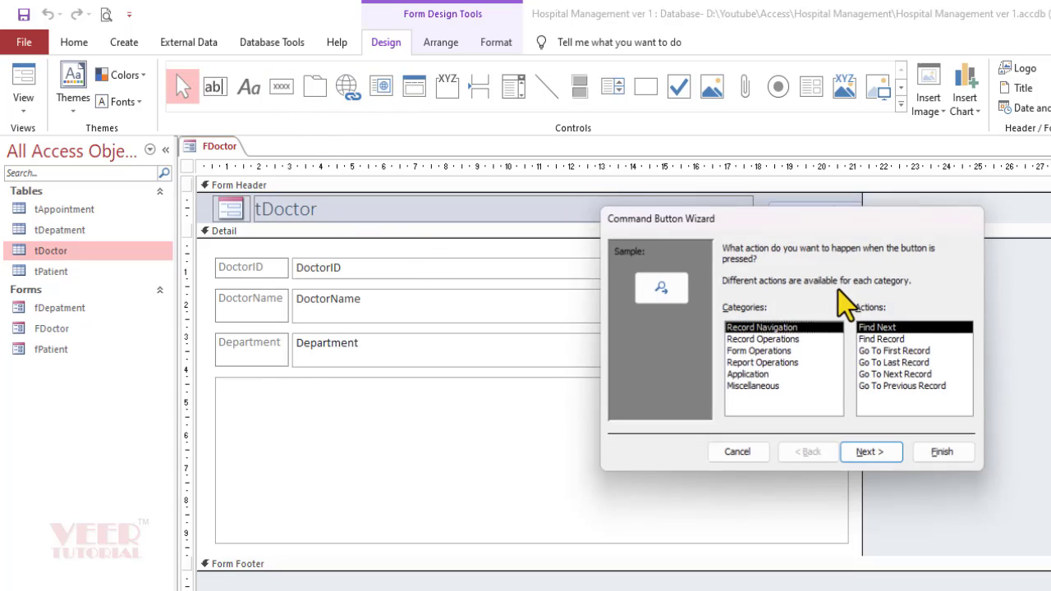
pyautogui.click(765, 339)
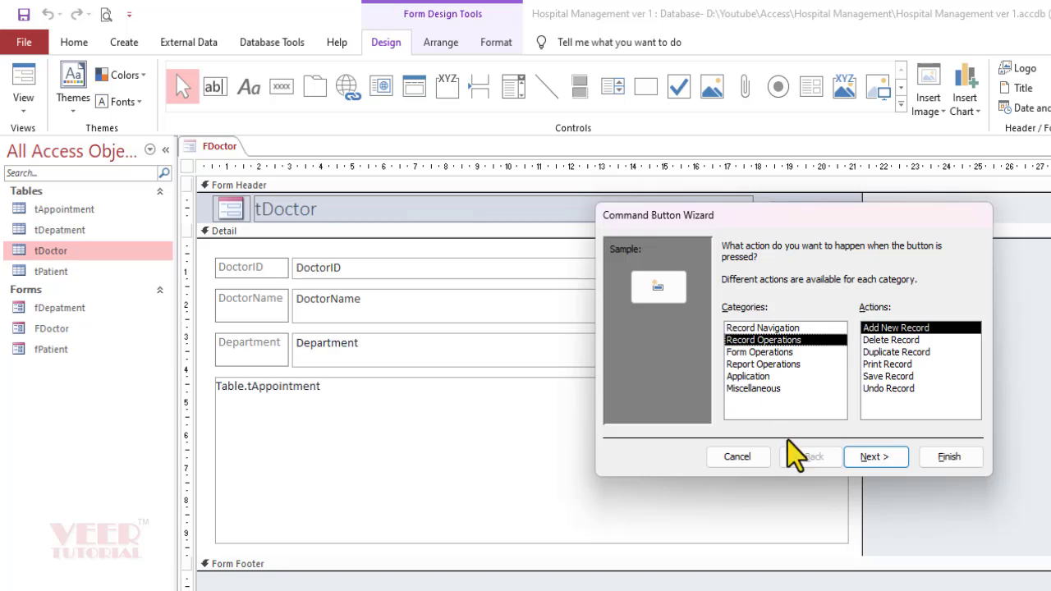
pyautogui.click(897, 375)
pyautogui.click(889, 462)
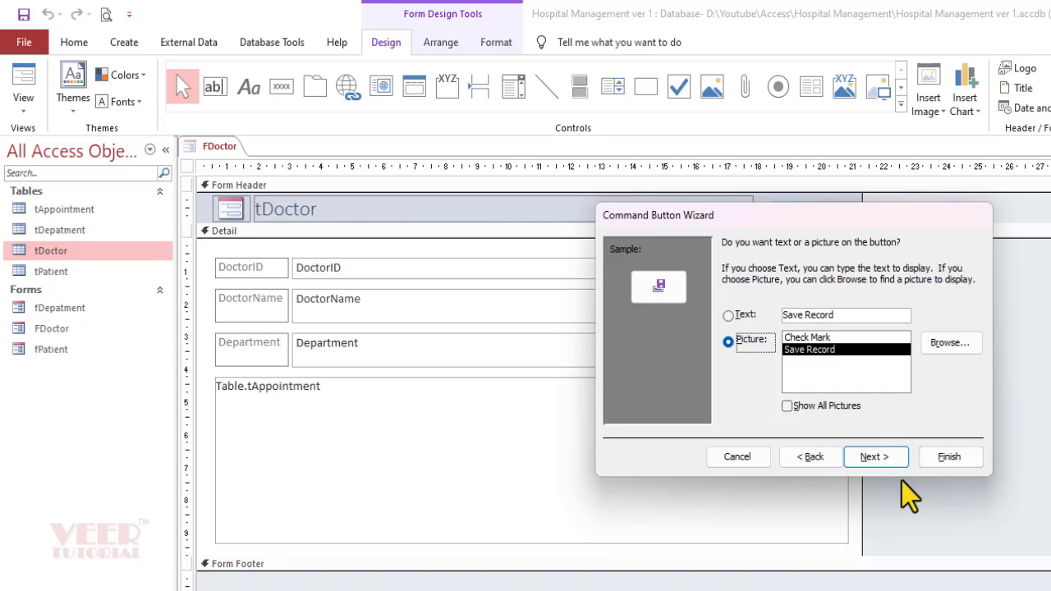
pyautogui.click(883, 462)
pyautogui.click(942, 456)
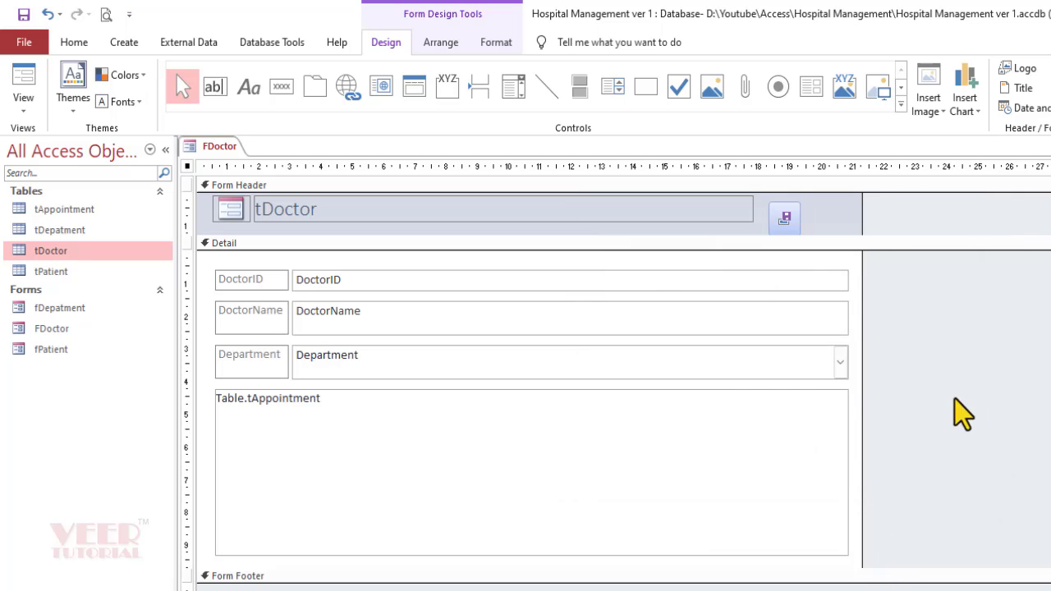
pyautogui.moveTo(680, 239); pyautogui.dragTo(704, 265)
pyautogui.moveTo(780, 222); pyautogui.dragTo(649, 250)
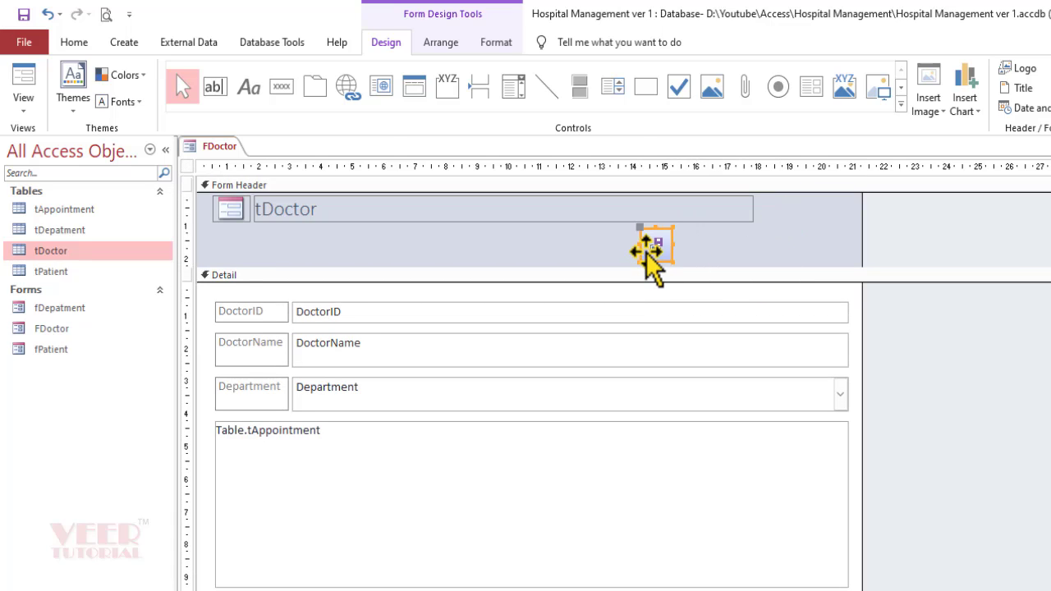
# Enter DOCTOR TWO with department NERO, save it with the new button, and start a blank record.
pyautogui.click(23, 79)
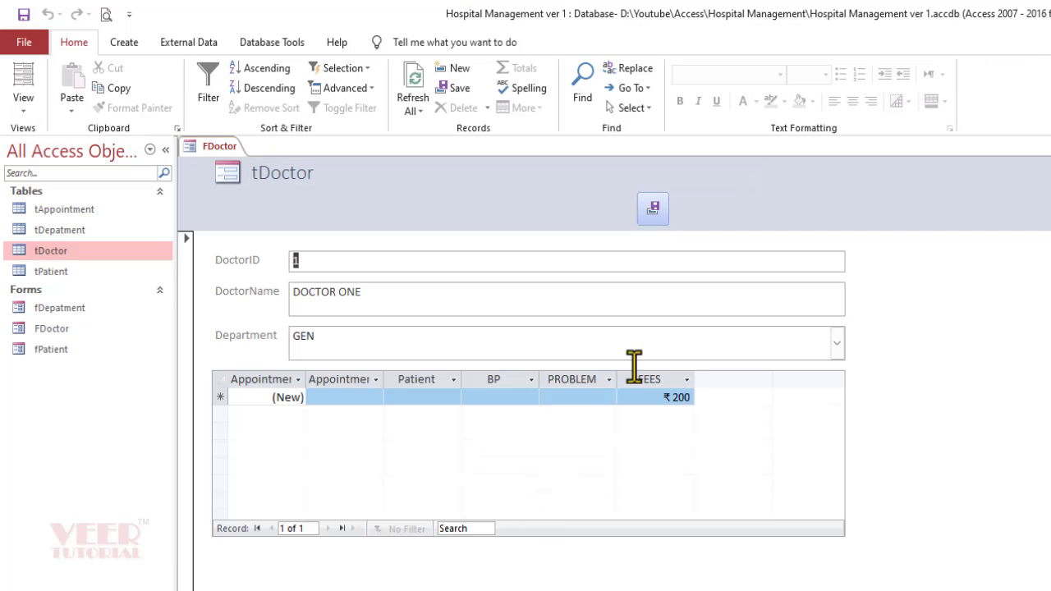
pyautogui.click(653, 207)
pyautogui.press('Tab')
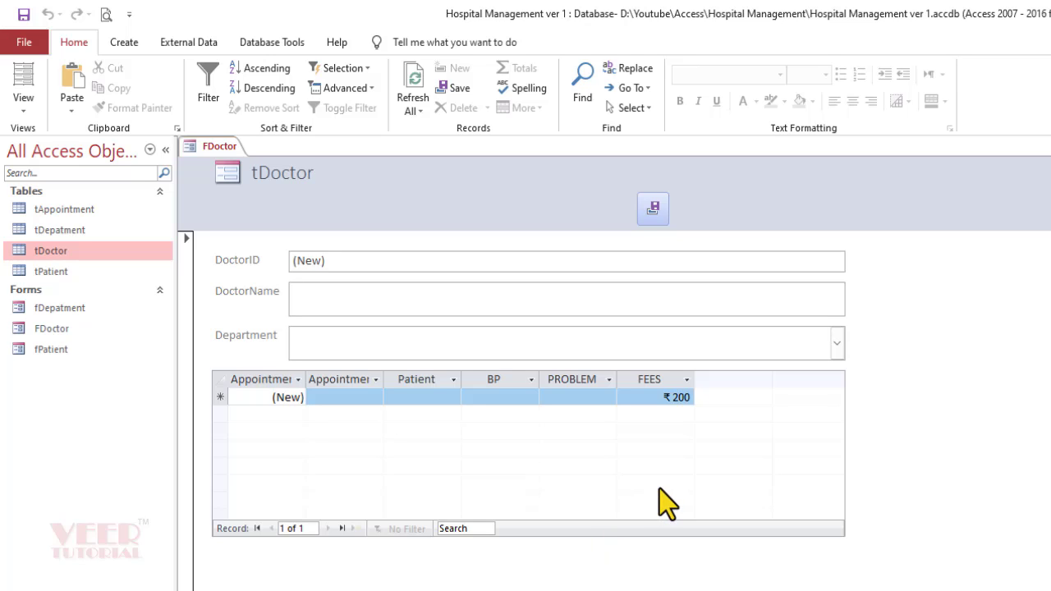
pyautogui.write('DOC')
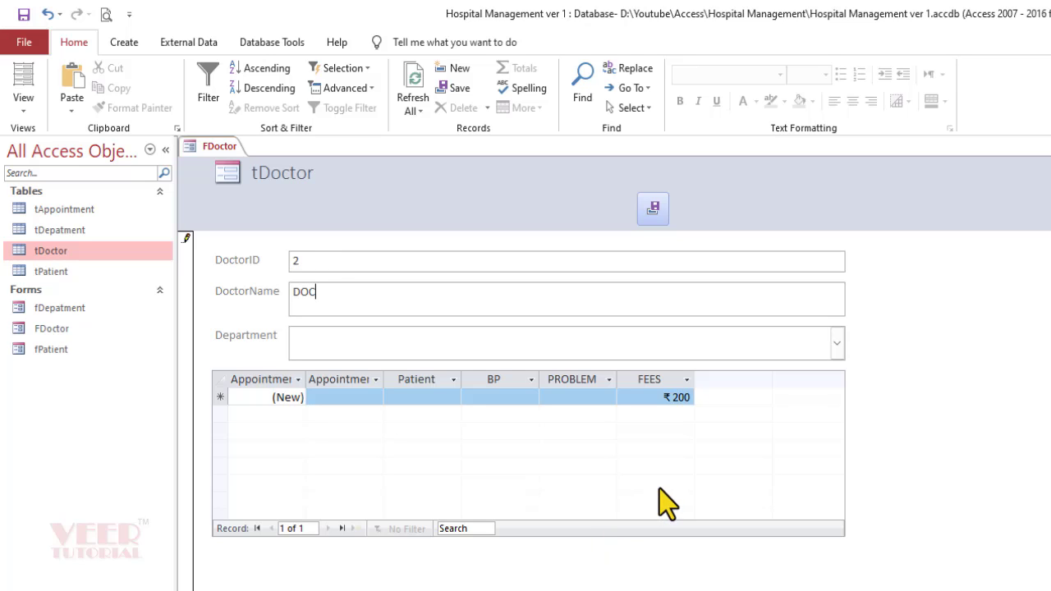
pyautogui.write('TOR TWO')
pyautogui.click(837, 340)
pyautogui.click(755, 371)
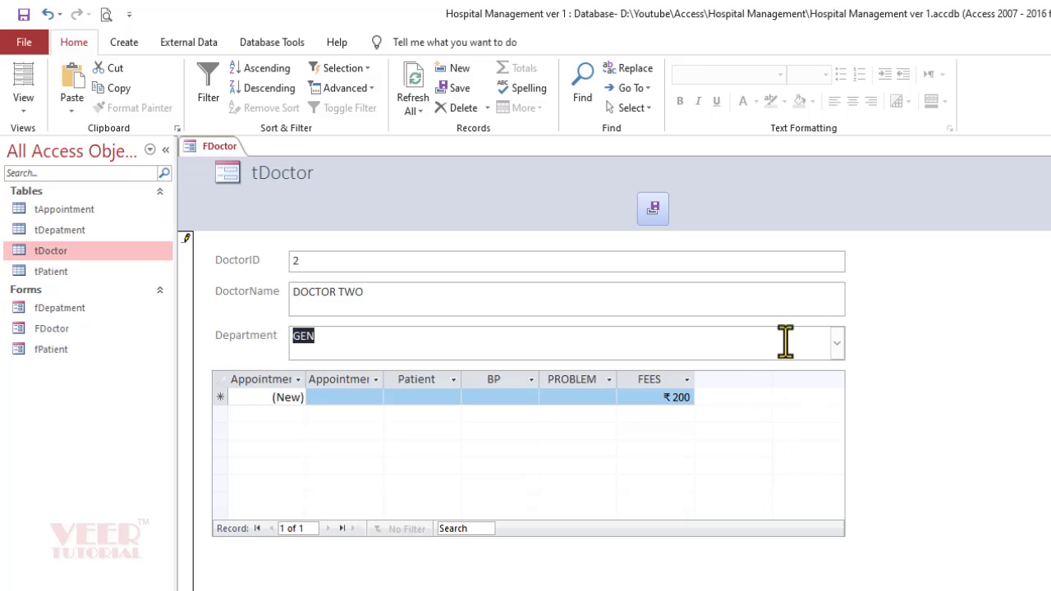
pyautogui.click(837, 341)
pyautogui.click(790, 382)
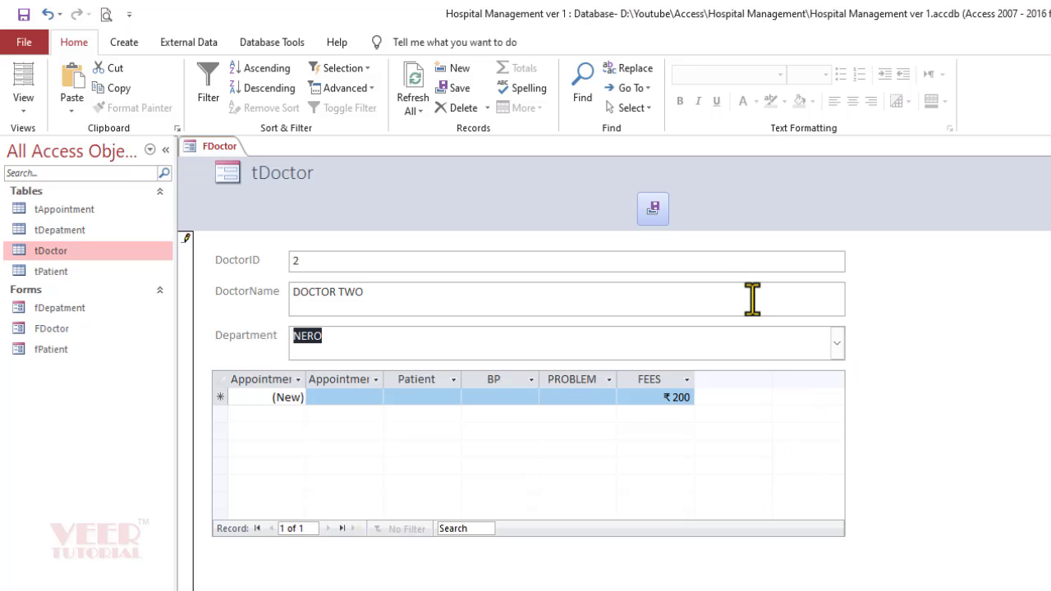
pyautogui.click(655, 210)
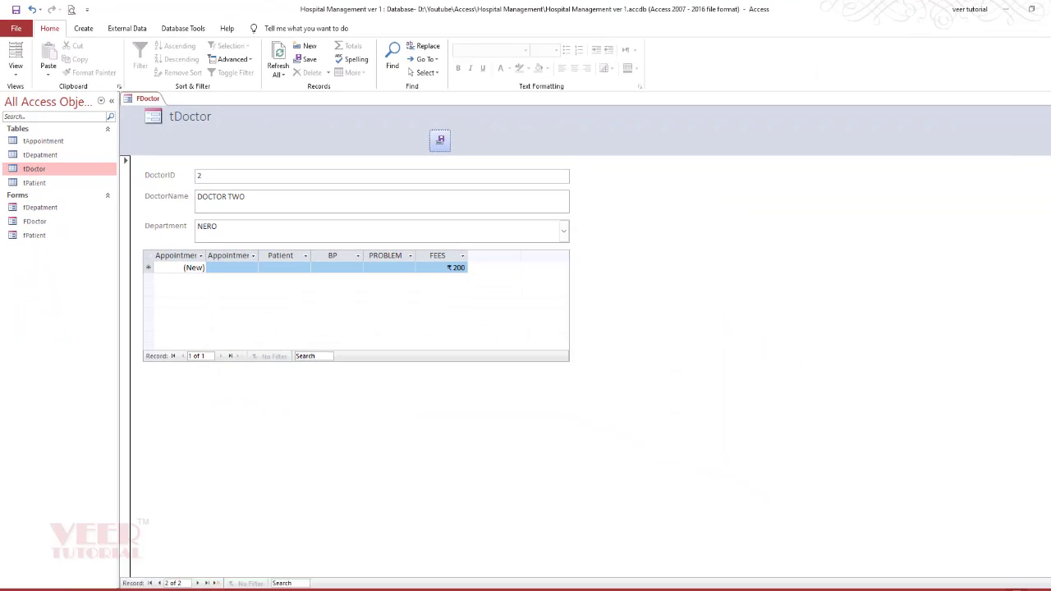
pyautogui.click(211, 573)
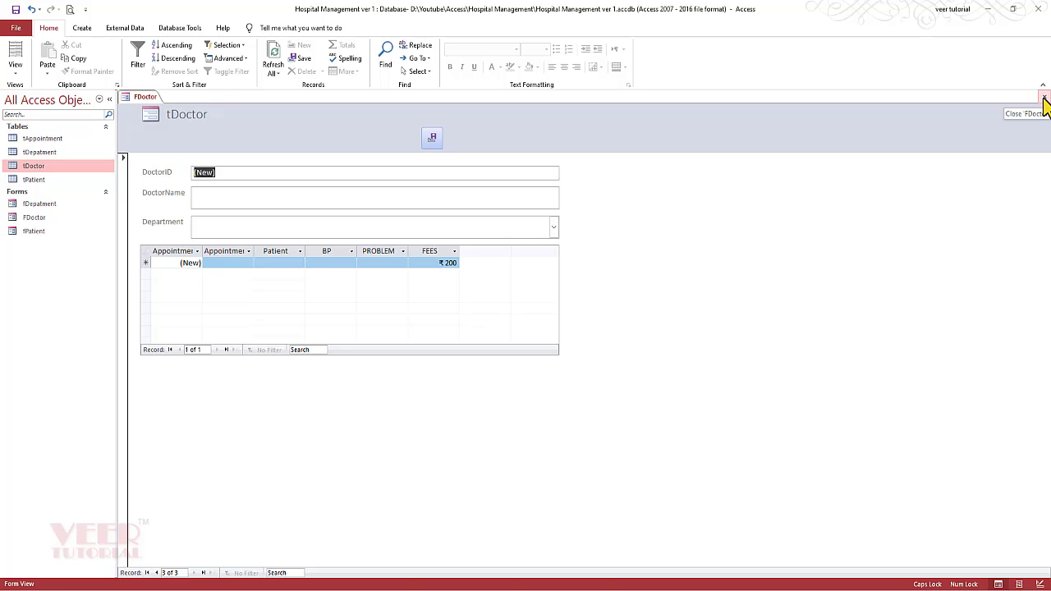
# Close the FDoctor form and select the tAppointment table.
pyautogui.click(1044, 98)
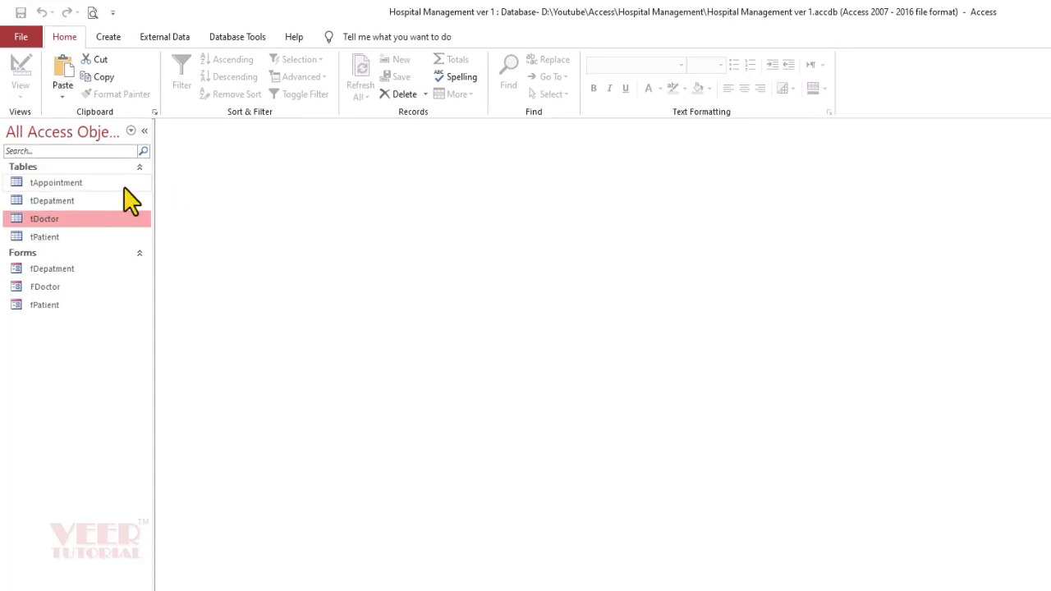
pyautogui.click(48, 185)
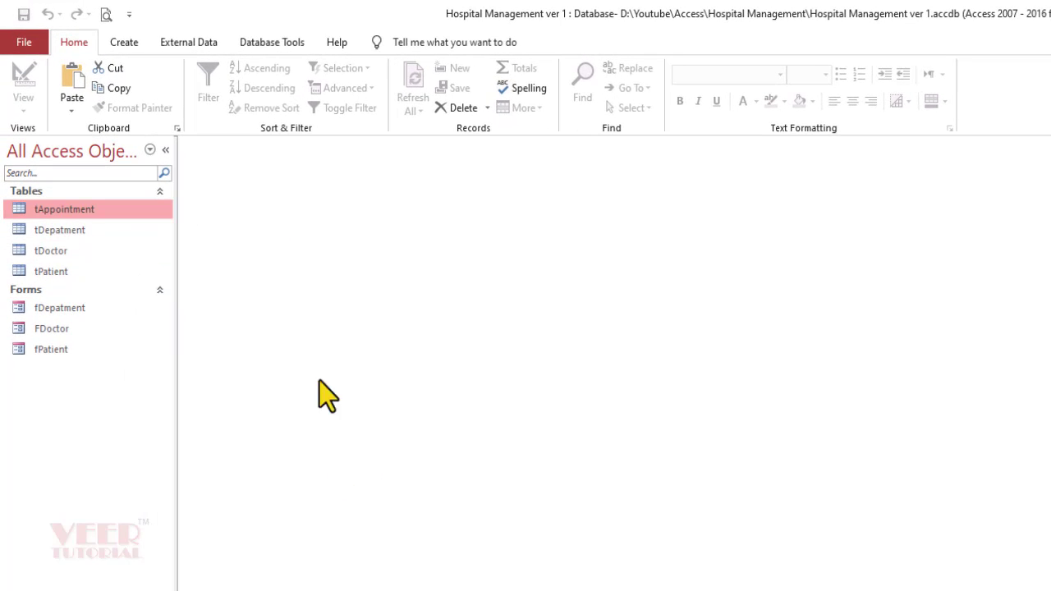
# Build a quick form from the tAppointment table and save it as fAppointment.
pyautogui.click(124, 45)
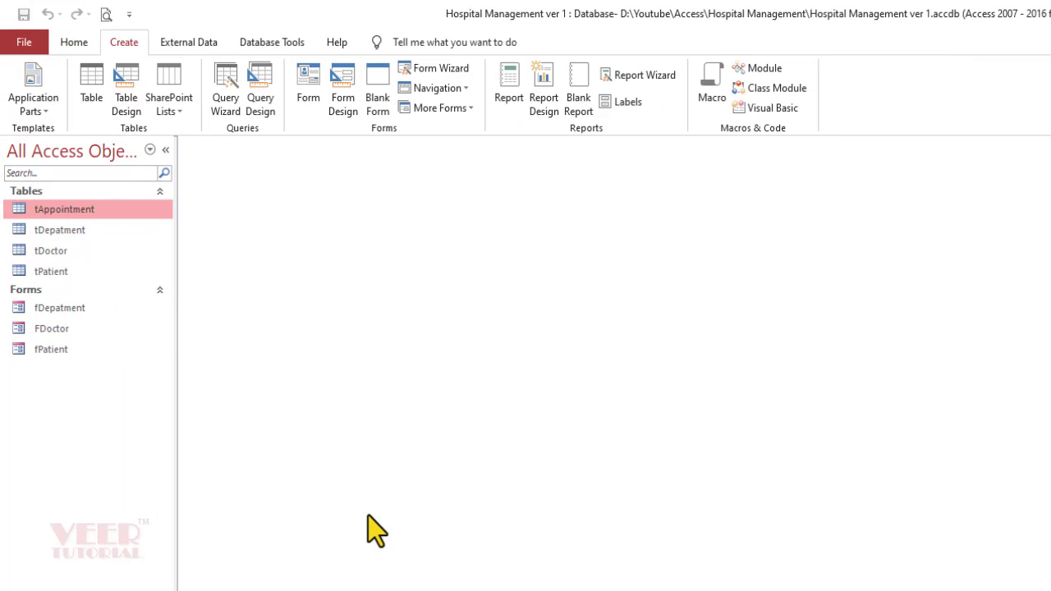
pyautogui.click(308, 87)
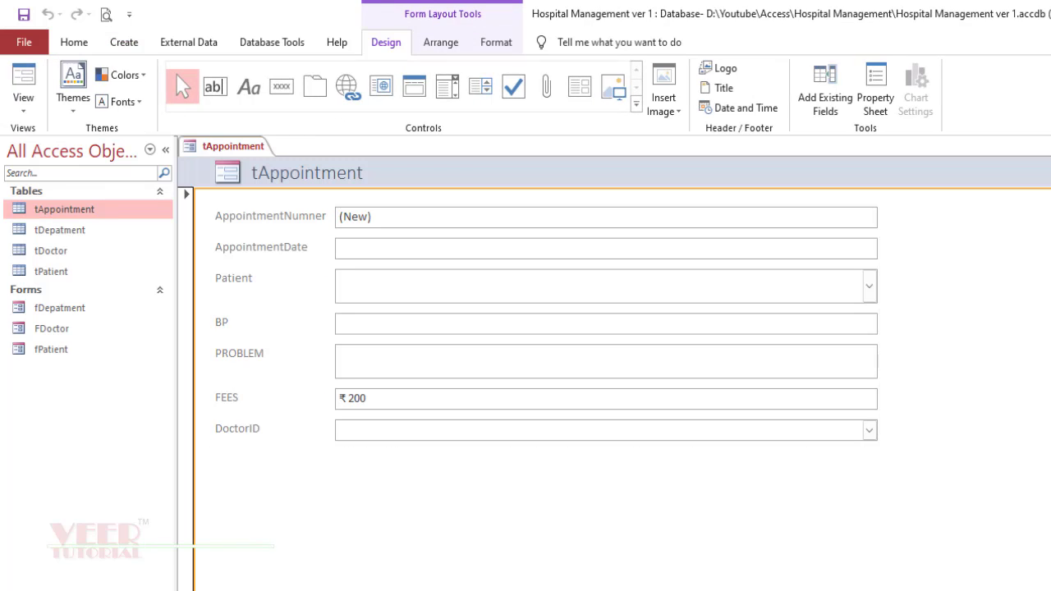
pyautogui.hotkey('ctrl', 's')
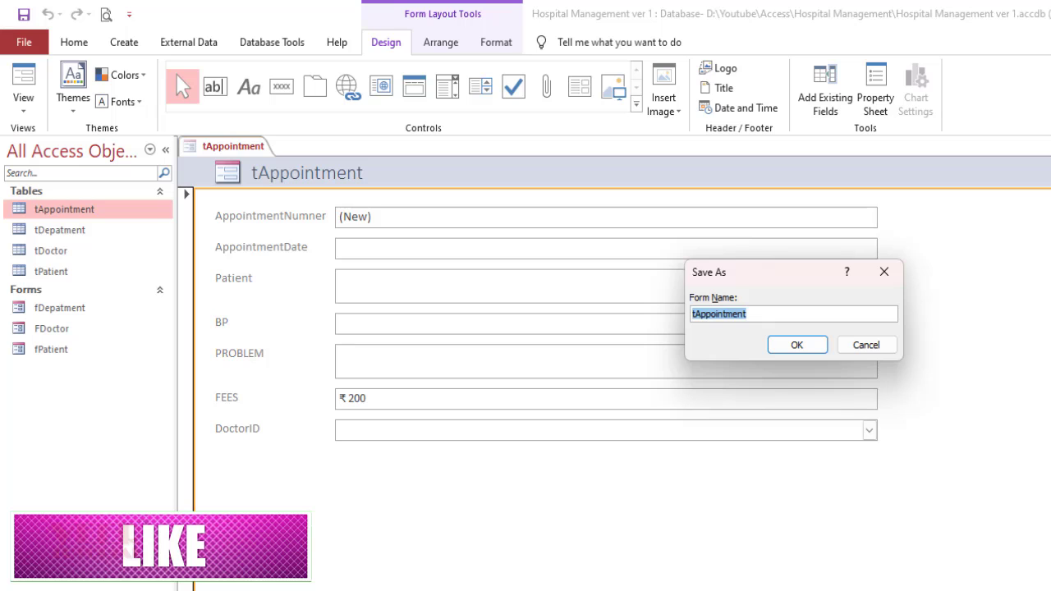
pyautogui.click(693, 313)
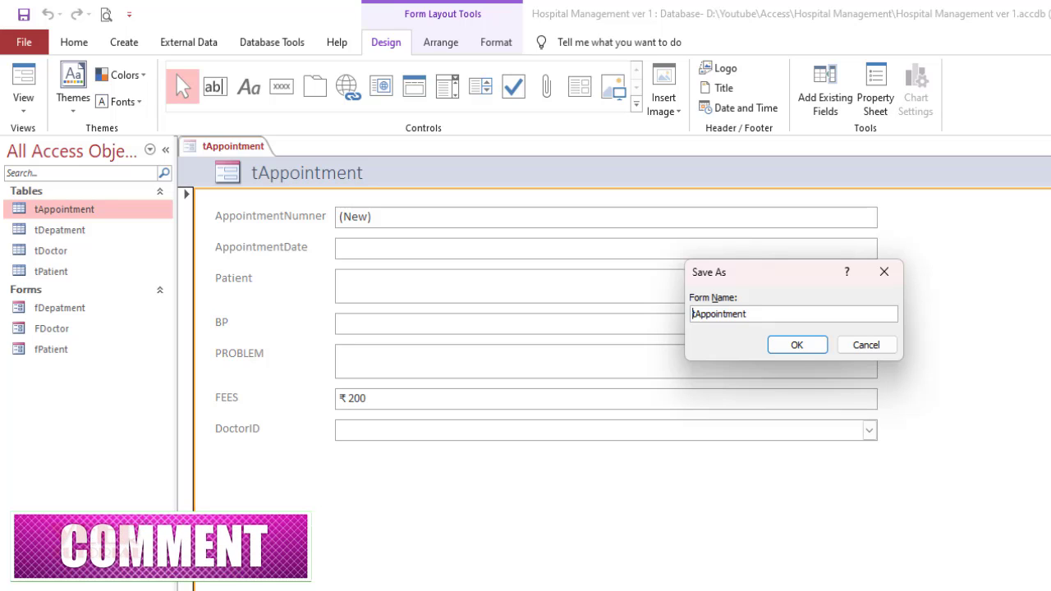
pyautogui.write('F')
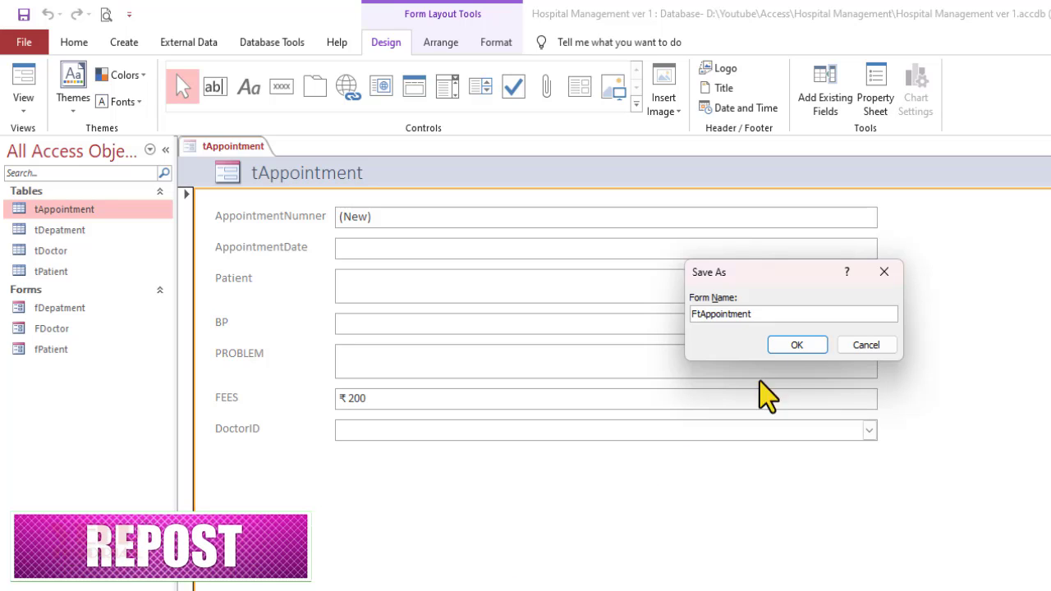
pyautogui.click(797, 344)
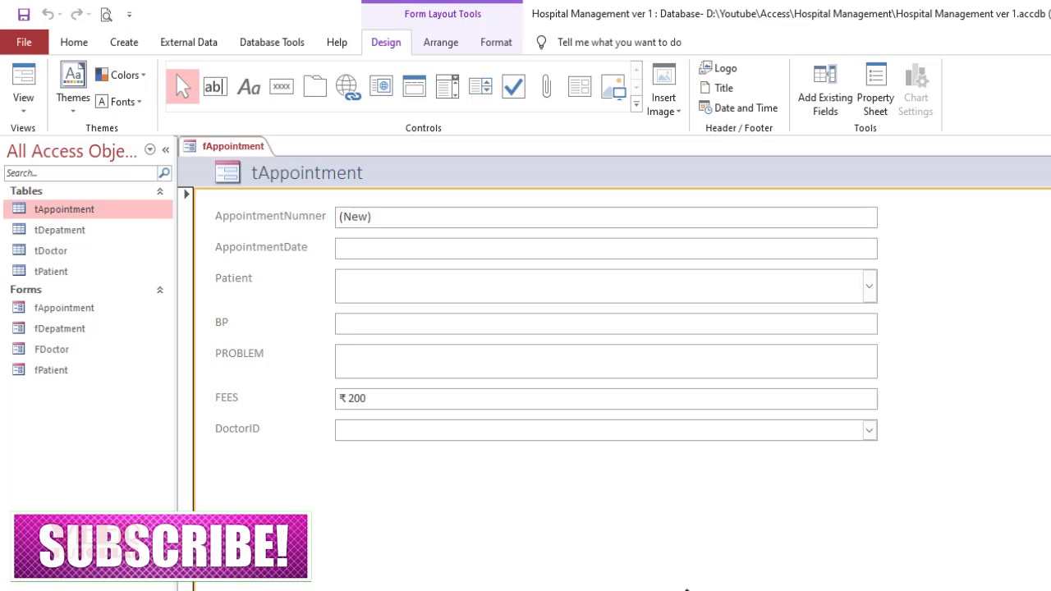
# Check the AppointmentDate field on the blank new record in Form view, then close fAppointment.
pyautogui.click(23, 78)
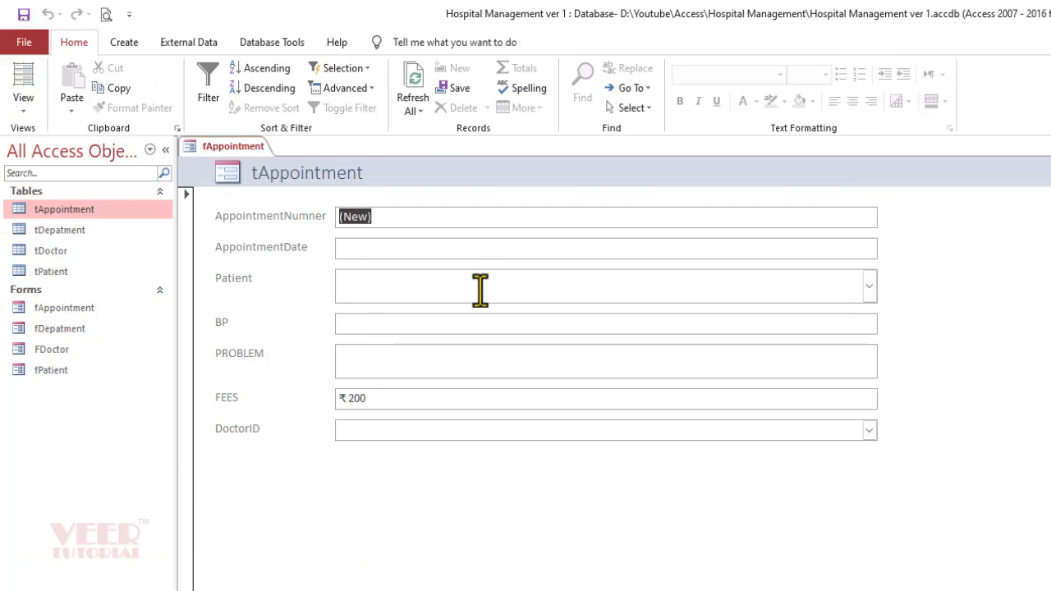
pyautogui.press('Tab')
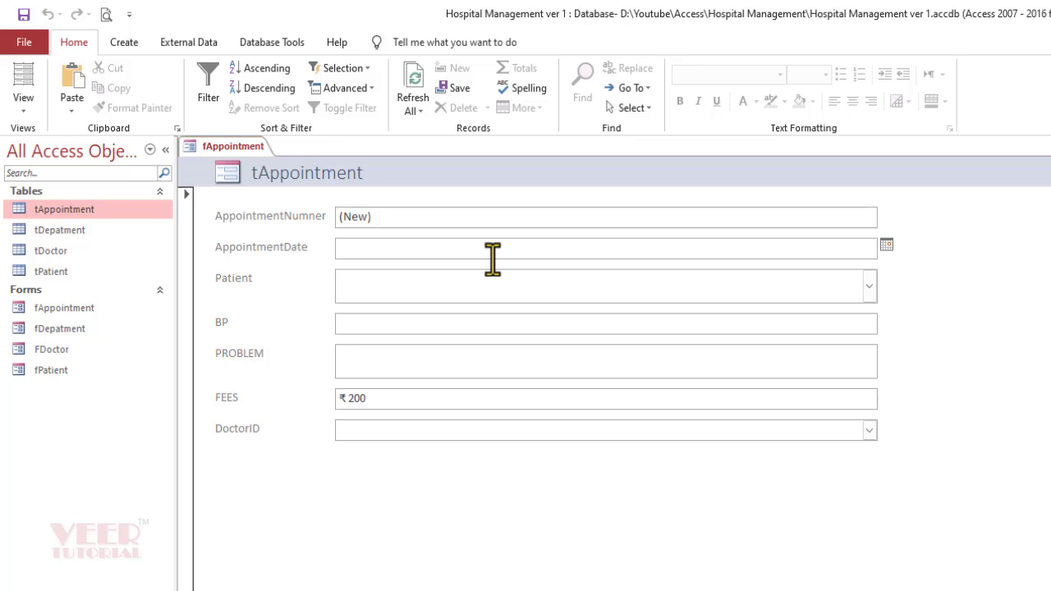
pyautogui.hotkey('ctrl', 'w')
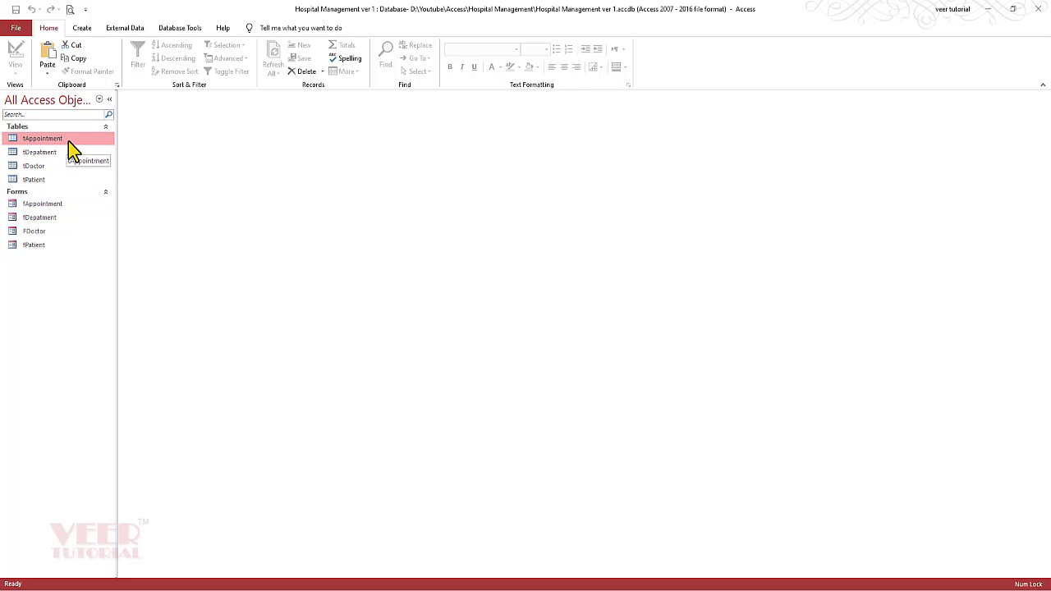
# In tAppointment's design, set AppointmentDate's Default Value to Now() and close the table.
pyautogui.rightClick(68, 141)
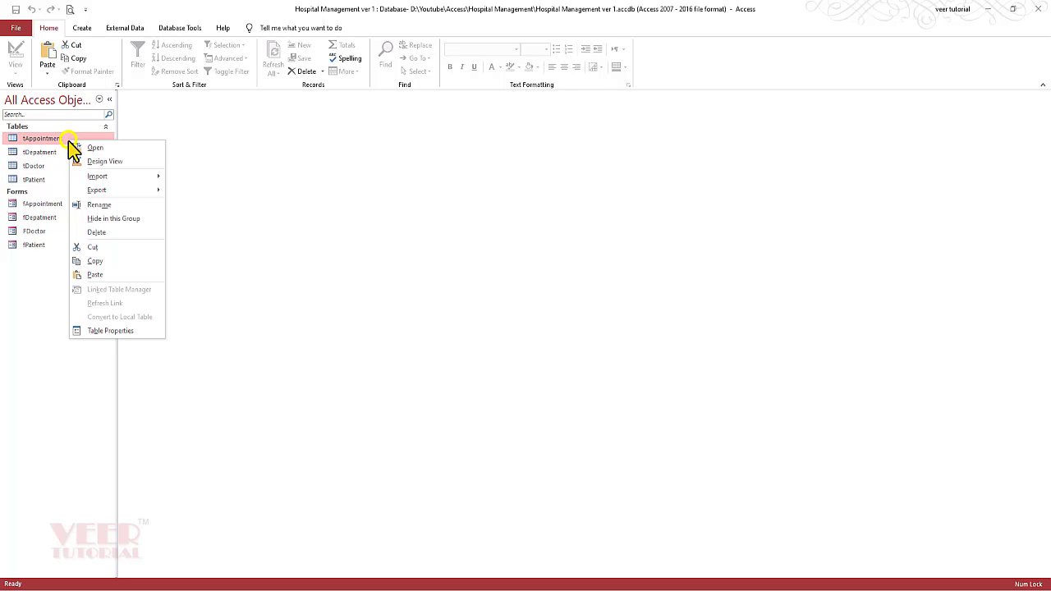
pyautogui.click(99, 161)
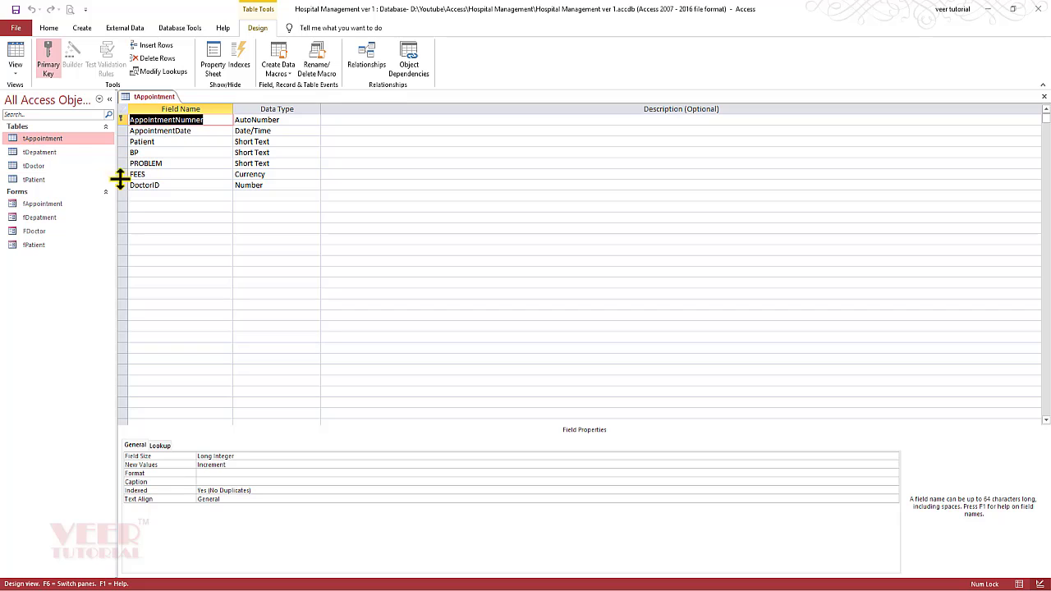
pyautogui.click(197, 132)
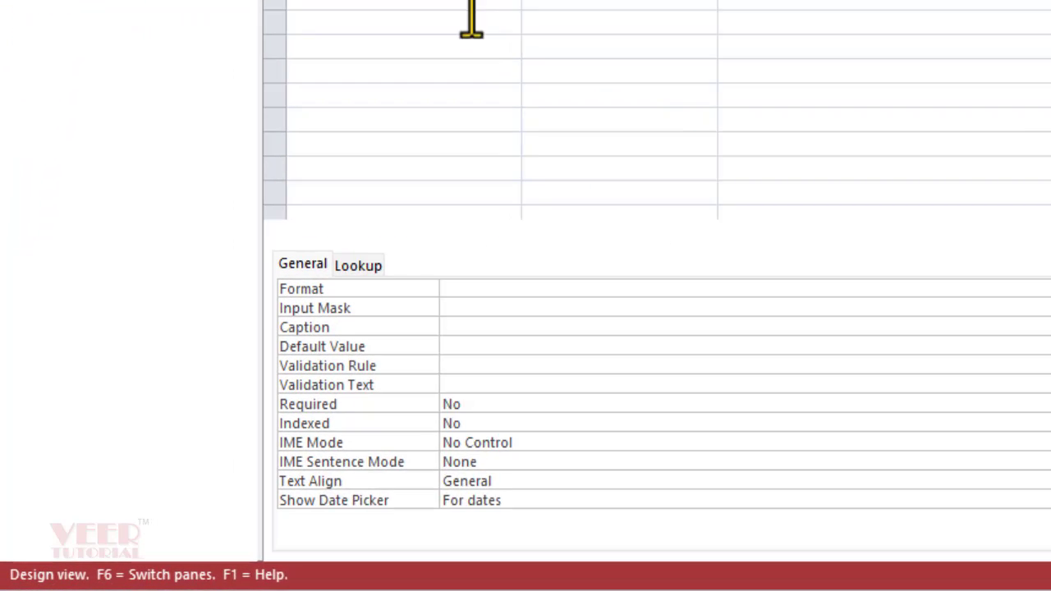
pyautogui.write('Today()')
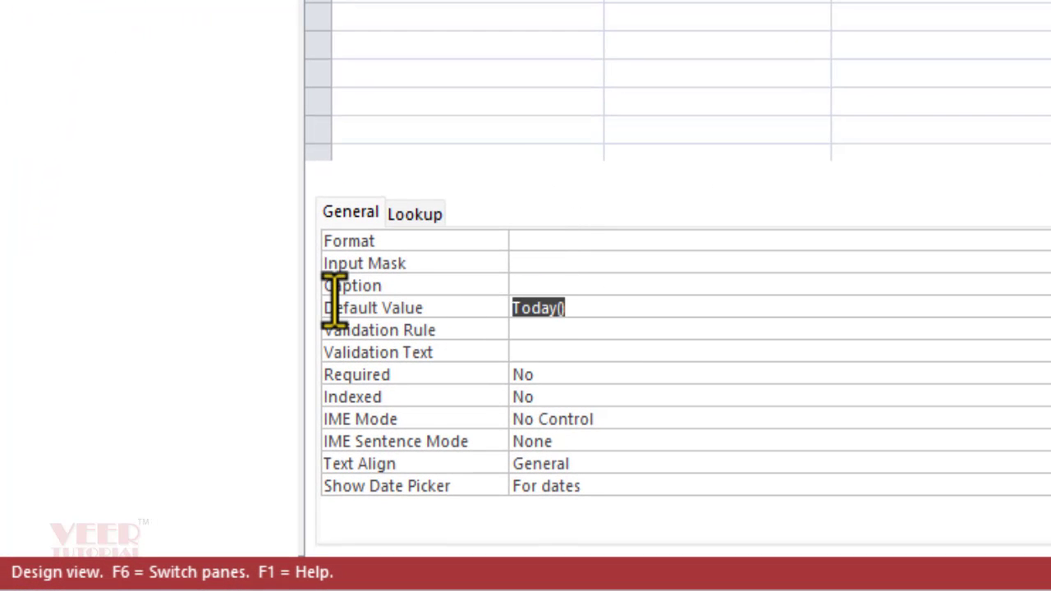
pyautogui.write('now()')
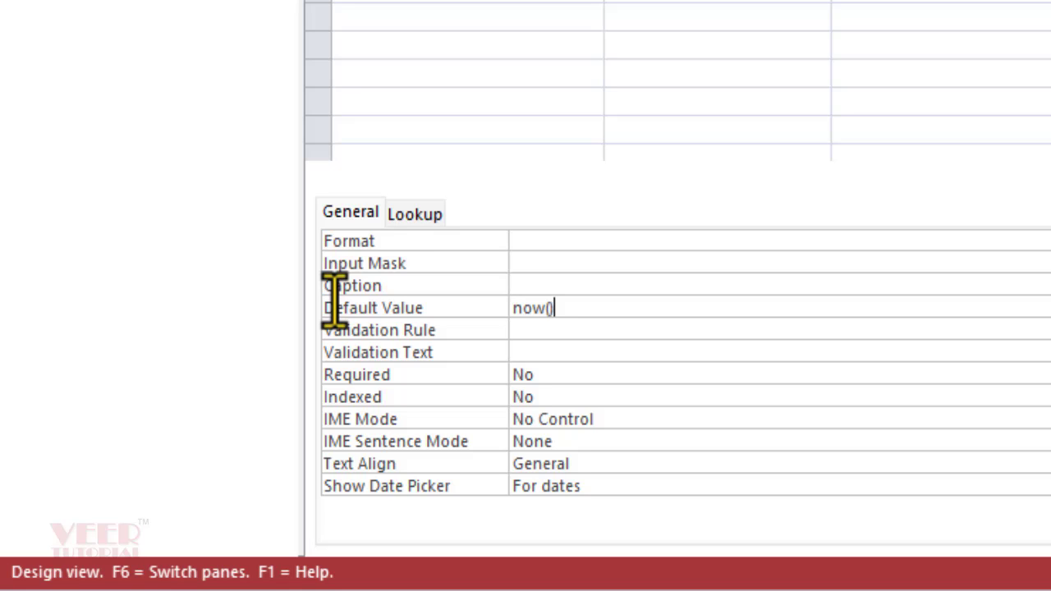
pyautogui.press('Return')
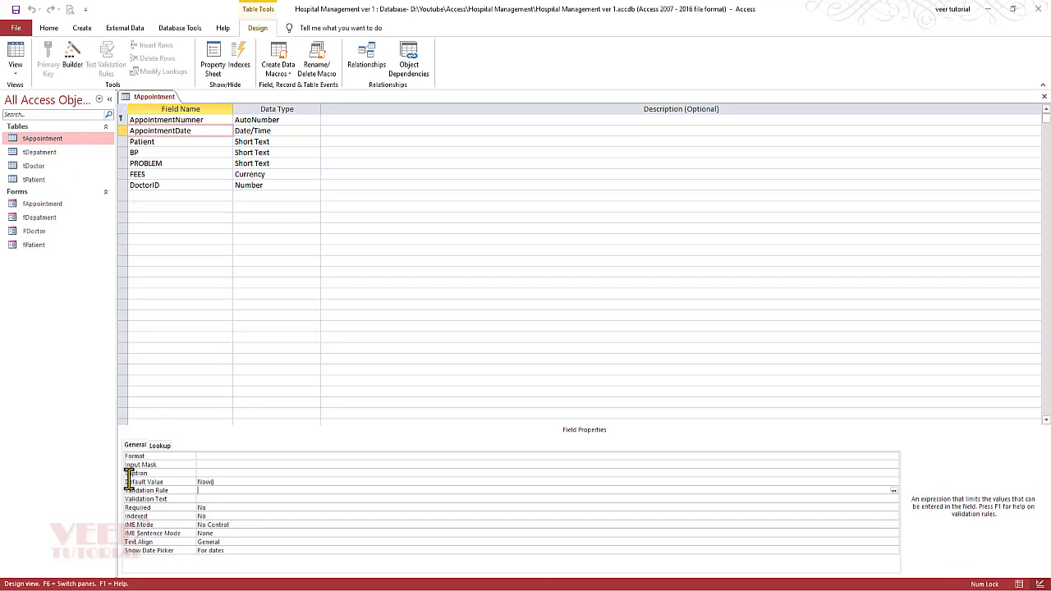
pyautogui.click(1043, 96)
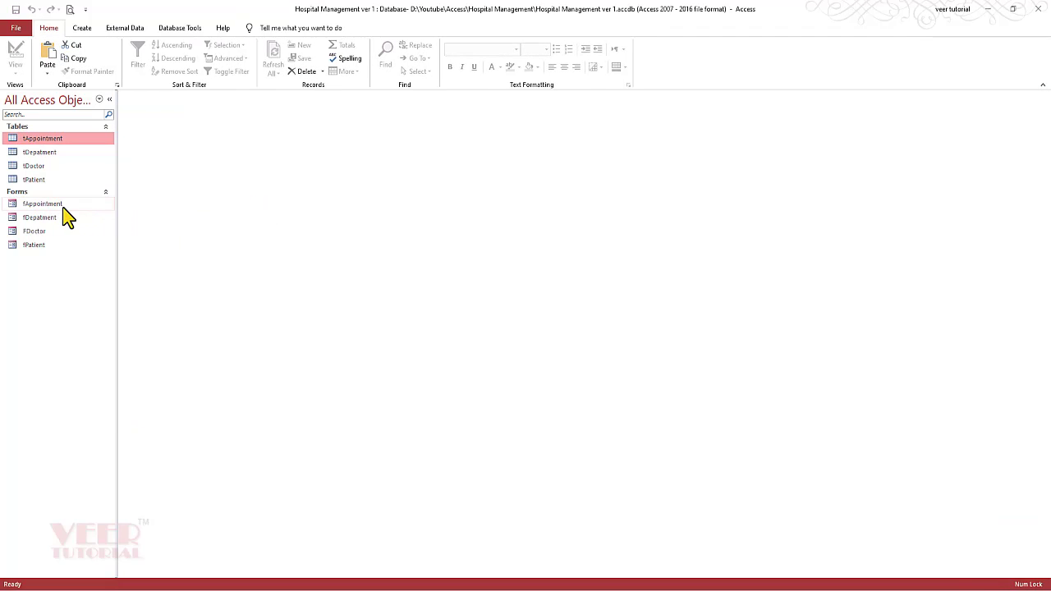
pyautogui.doubleClick(49, 203)
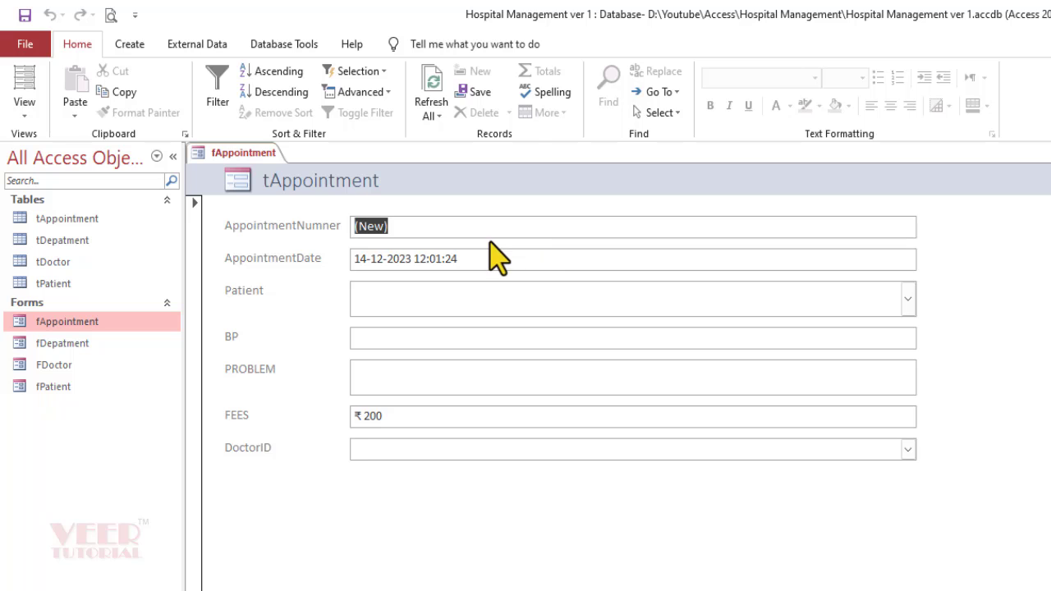
pyautogui.click(16, 72)
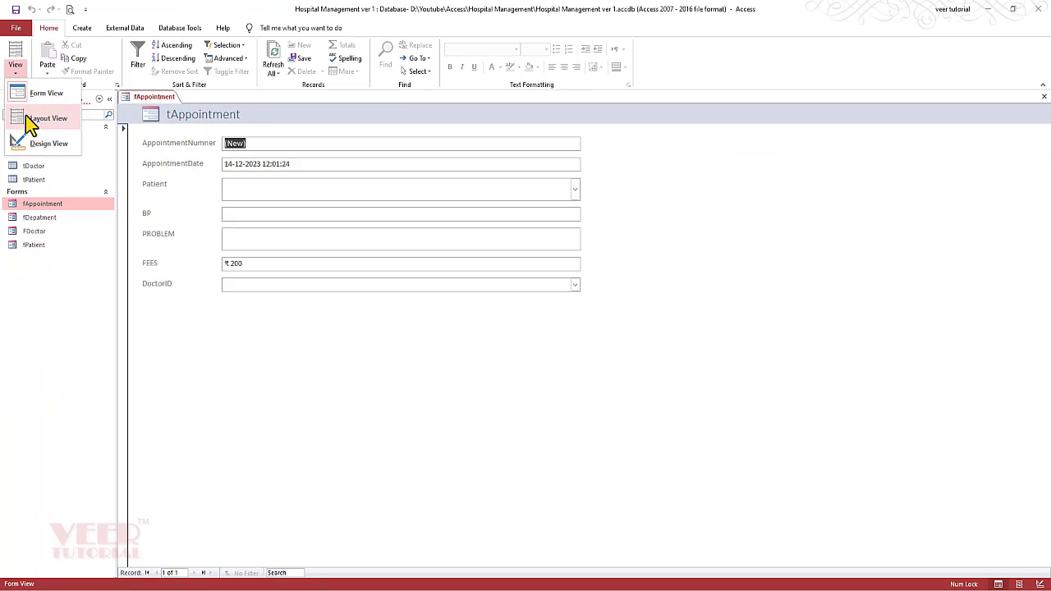
# Give the AppointmentDate text box the Long Date format and return to Form view.
pyautogui.click(15, 144)
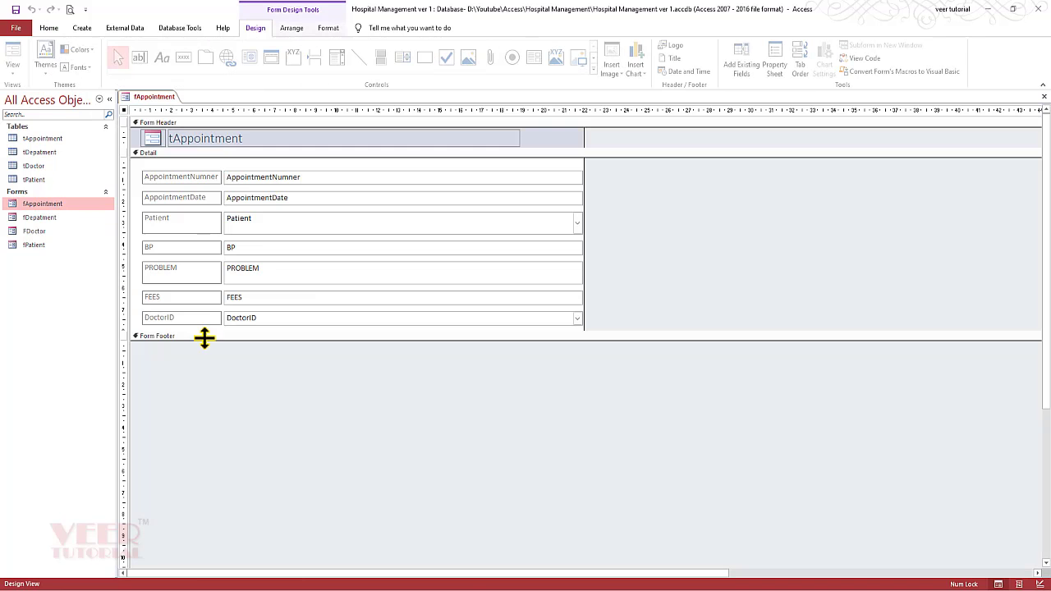
pyautogui.click(341, 200)
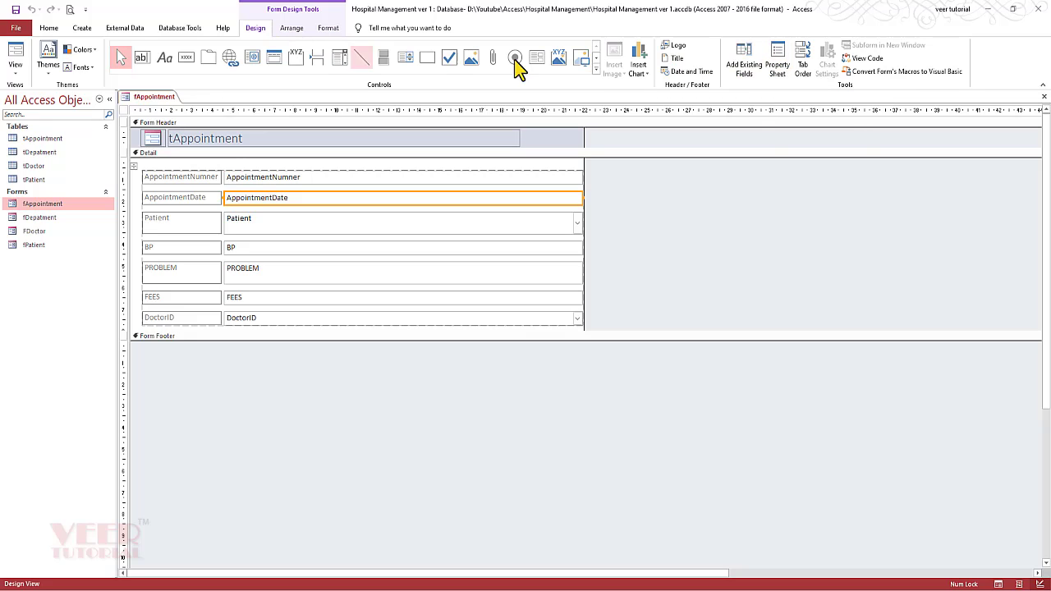
pyautogui.click(786, 66)
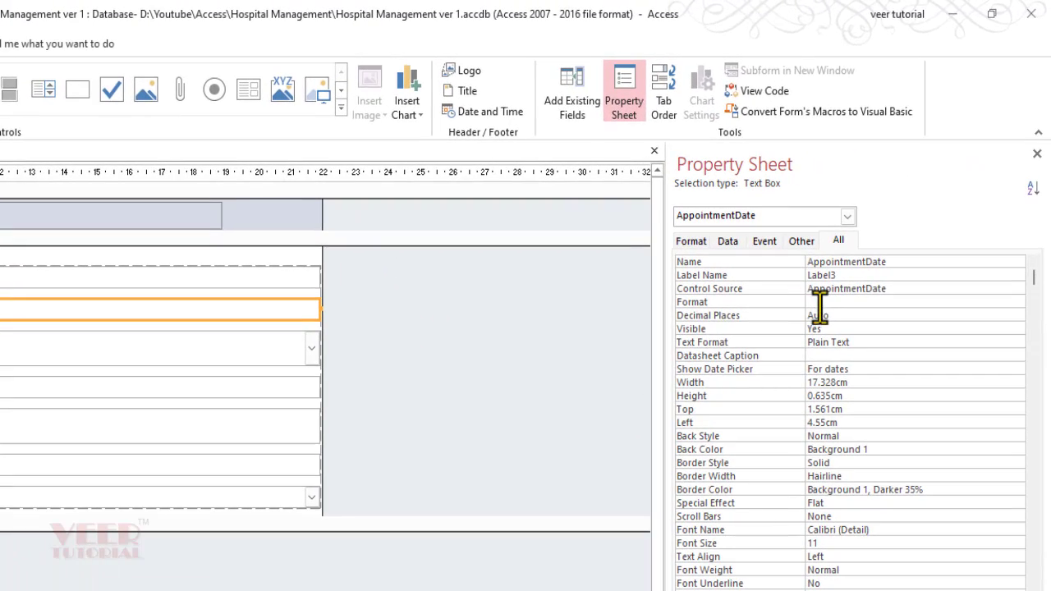
pyautogui.click(819, 303)
pyautogui.click(1016, 302)
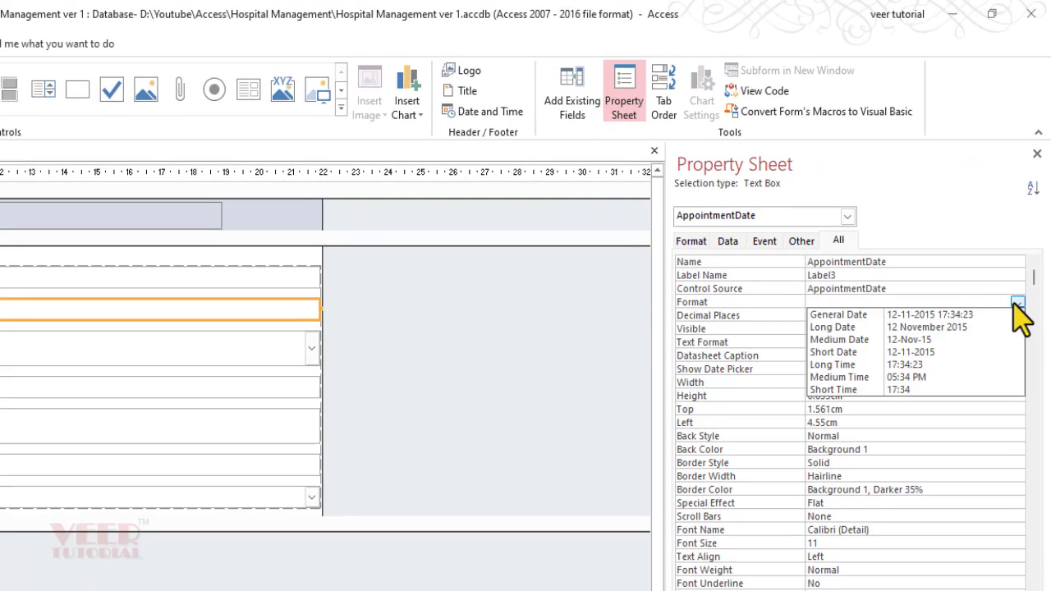
pyautogui.click(966, 328)
pyautogui.click(436, 375)
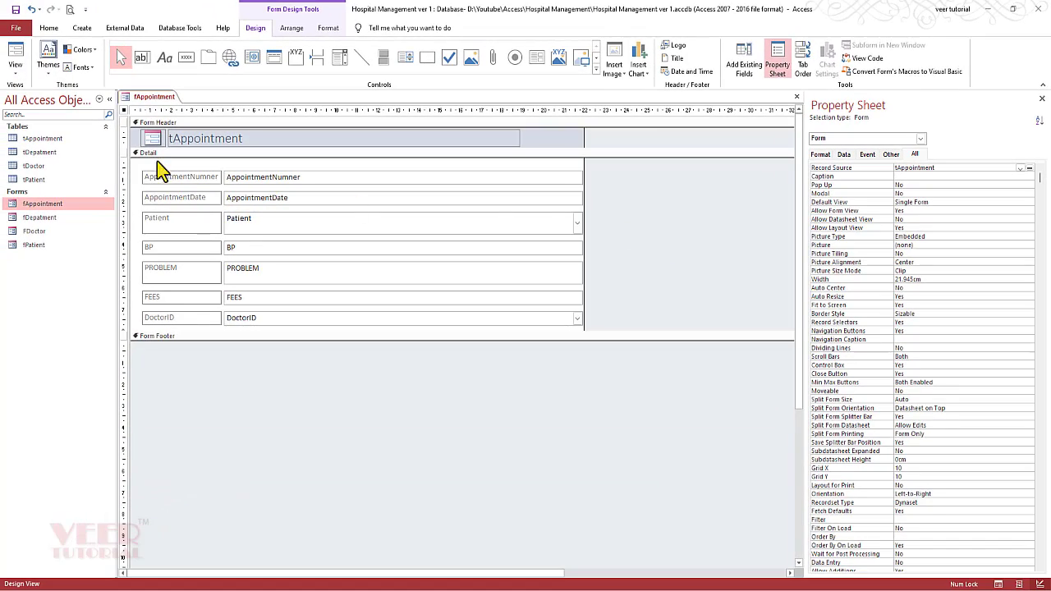
pyautogui.click(16, 62)
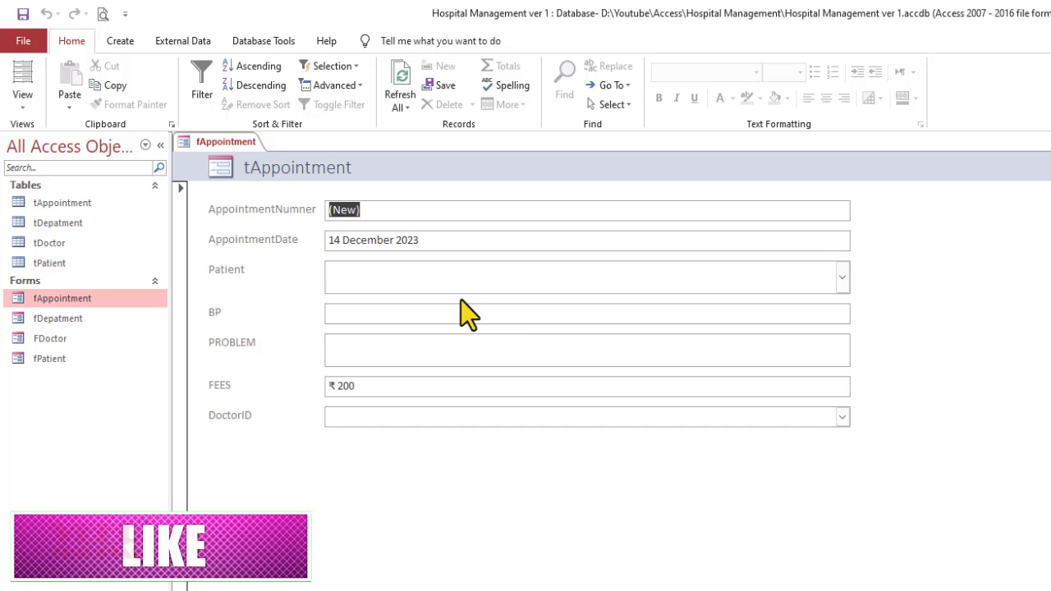
# Pick the first patient for appointment 1, then enter BP 120 and problem 'fever'.
pyautogui.press('Tab')
pyautogui.press('Tab')
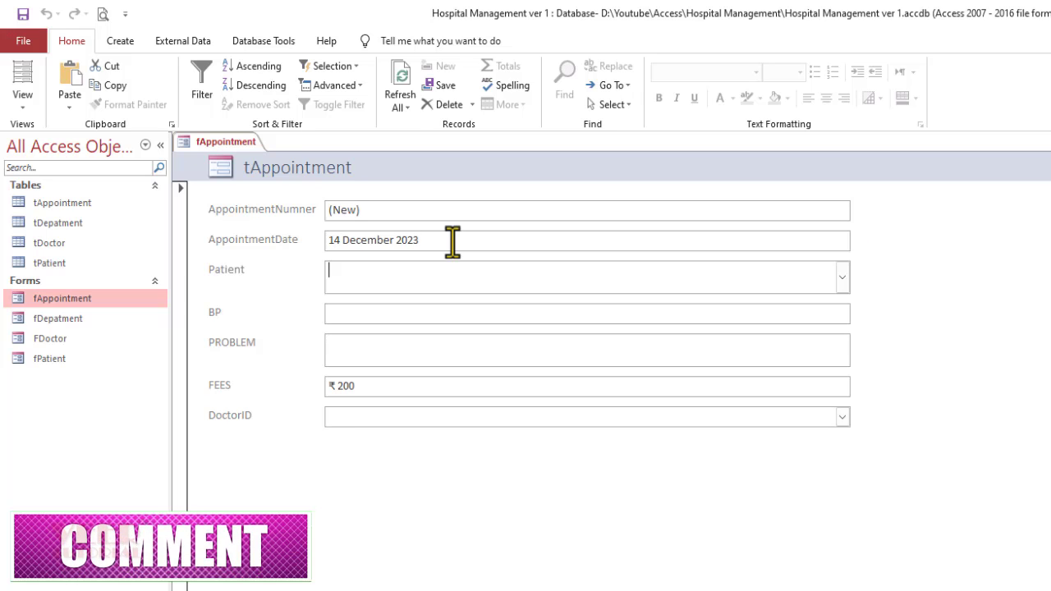
pyautogui.click(842, 277)
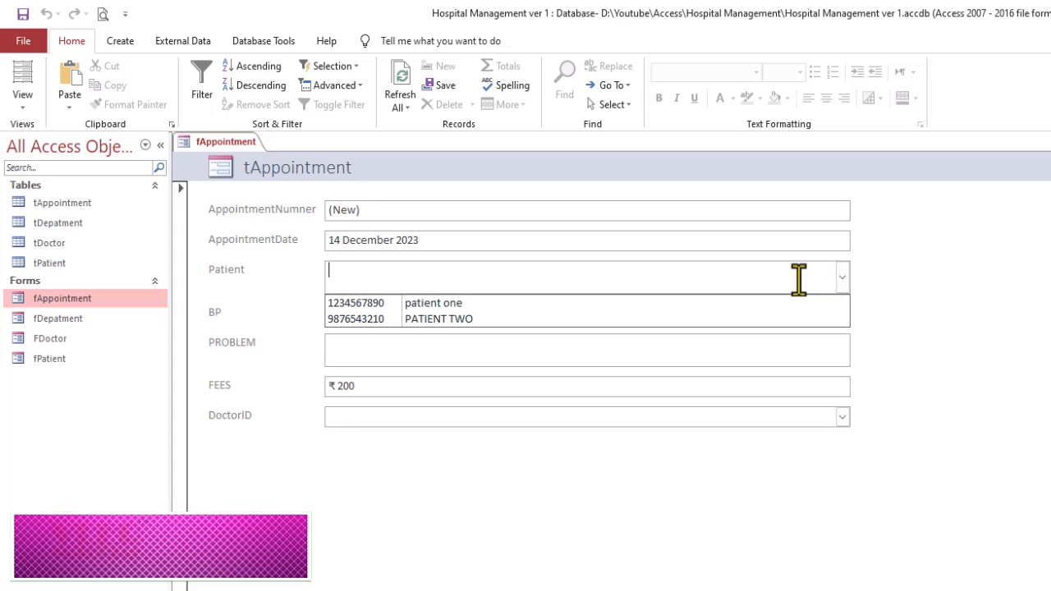
pyautogui.click(452, 306)
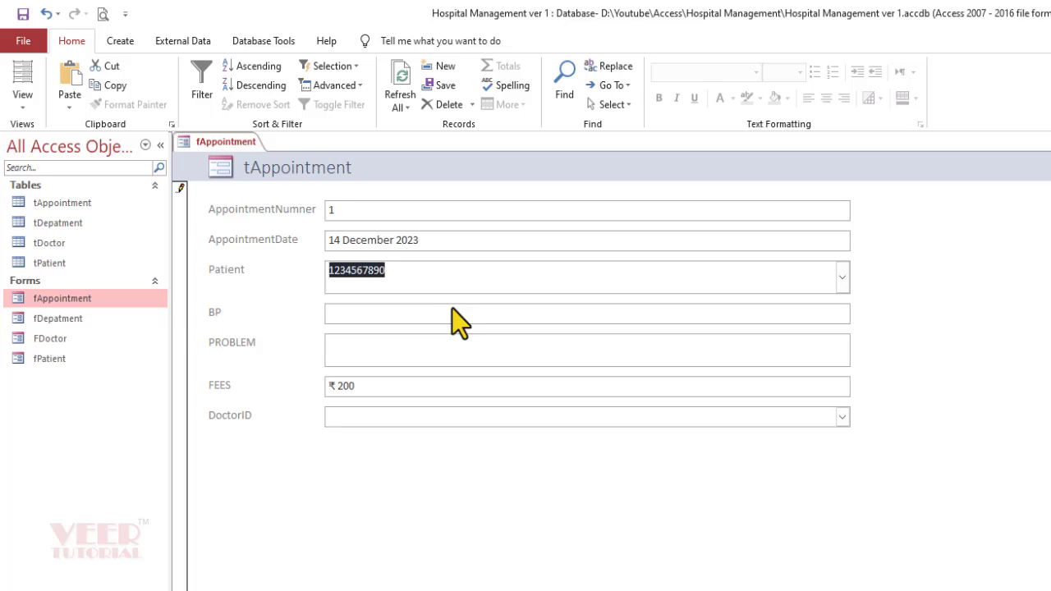
pyautogui.click(697, 314)
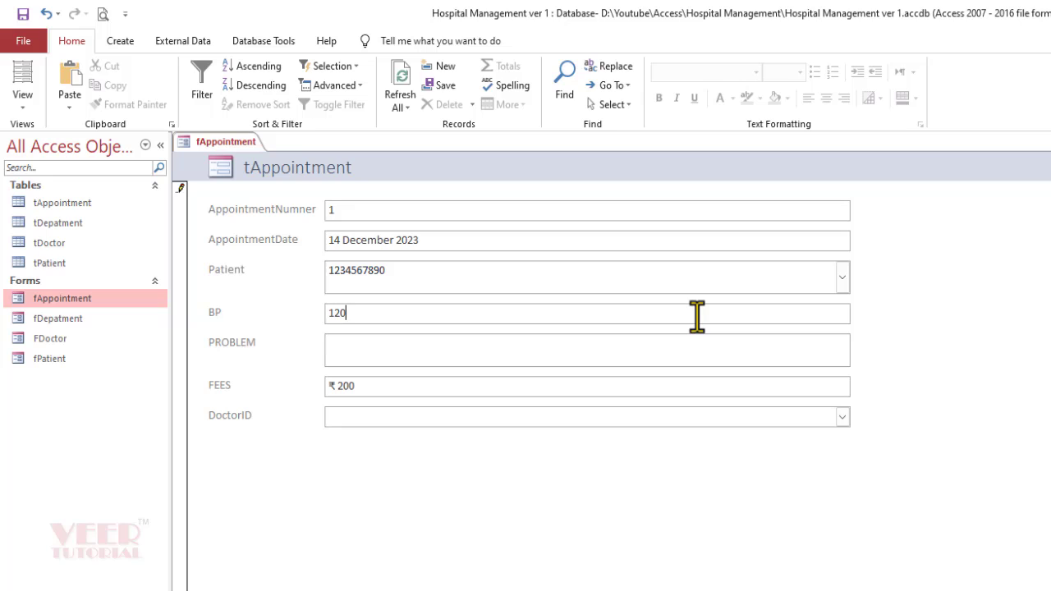
pyautogui.click(601, 351)
pyautogui.write('fever')
# In Design view, open the FEES text box's Property Sheet and inspect its Default Value.
pyautogui.click(420, 379)
pyautogui.click(26, 107)
pyautogui.click(49, 210)
pyautogui.click(405, 440)
pyautogui.press('F4')
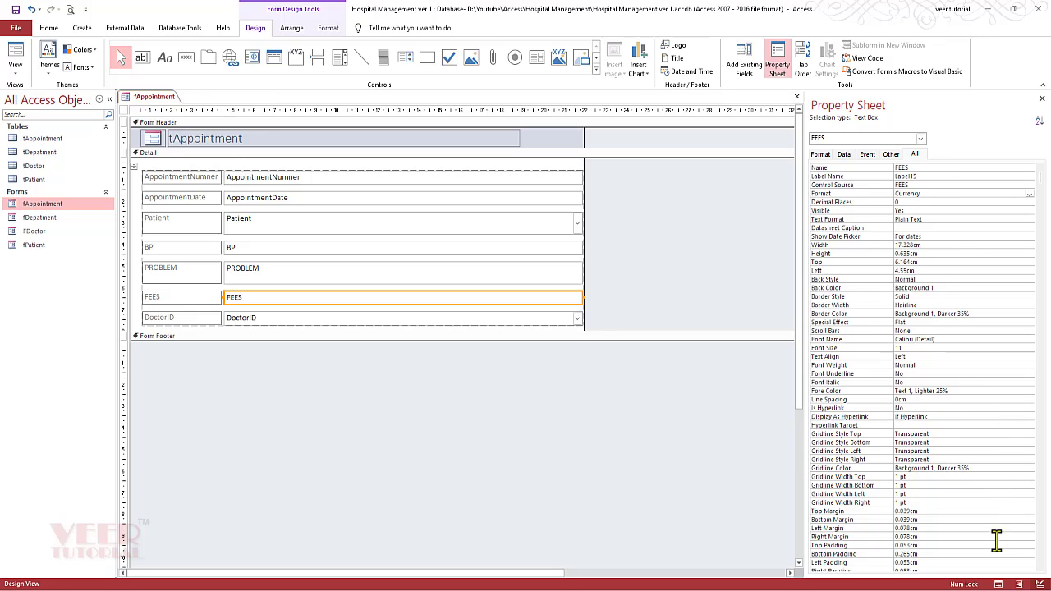
pyautogui.scroll(-5, 988, 567)
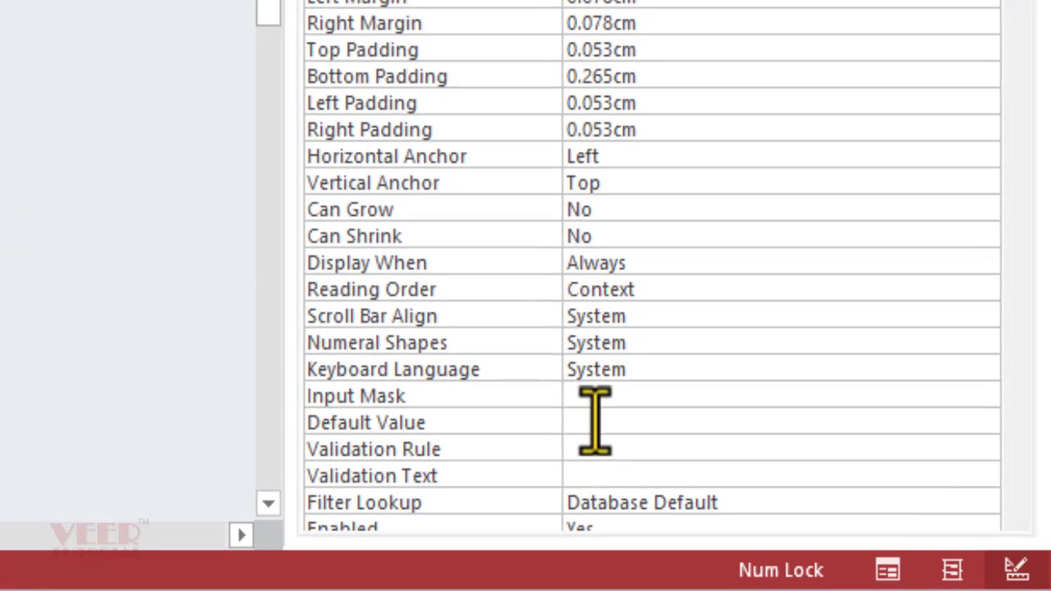
pyautogui.click(900, 536)
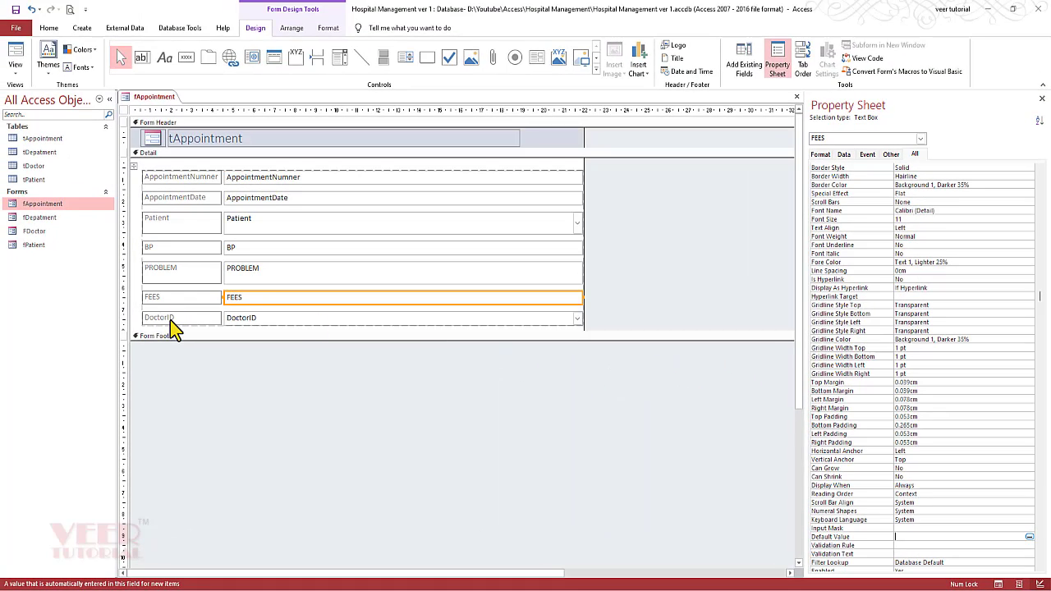
# Back in Form view, set DoctorID to DOCTOR ONE and save appointment 1.
pyautogui.click(715, 219)
pyautogui.click(15, 55)
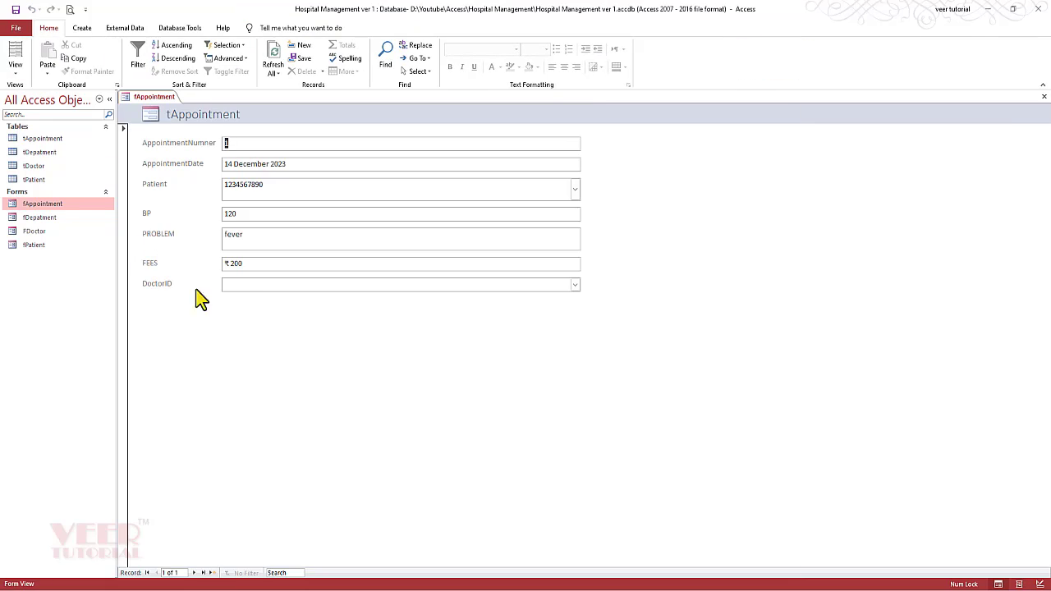
pyautogui.click(246, 285)
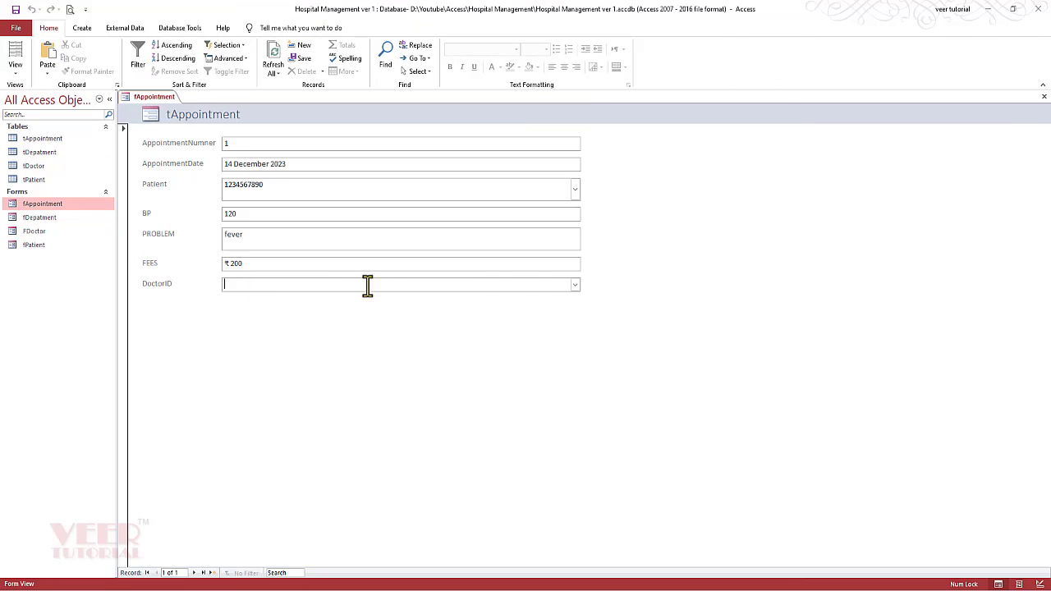
pyautogui.click(574, 284)
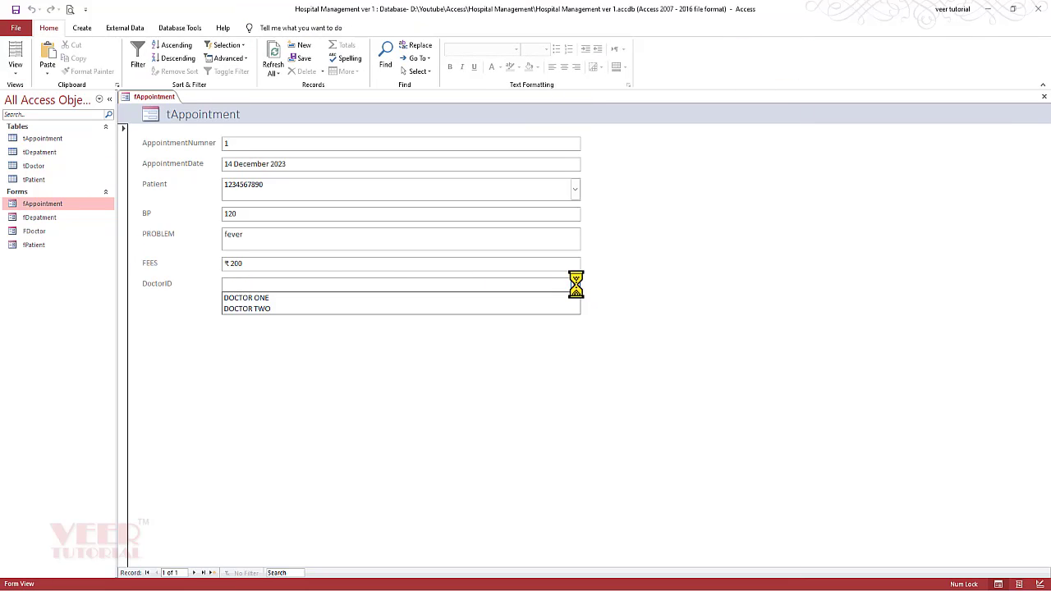
pyautogui.click(426, 300)
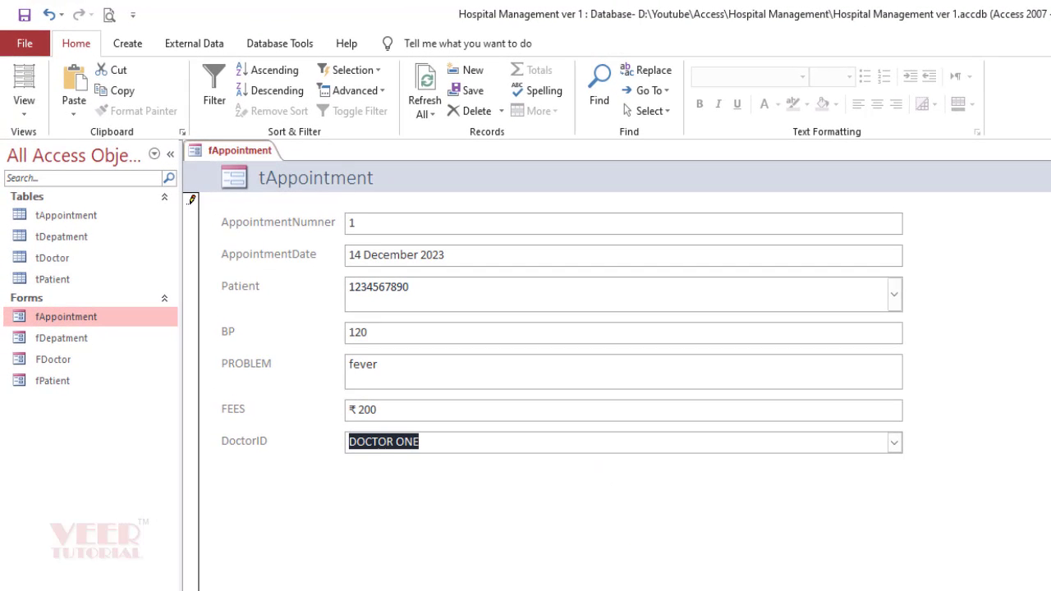
pyautogui.press('Tab')
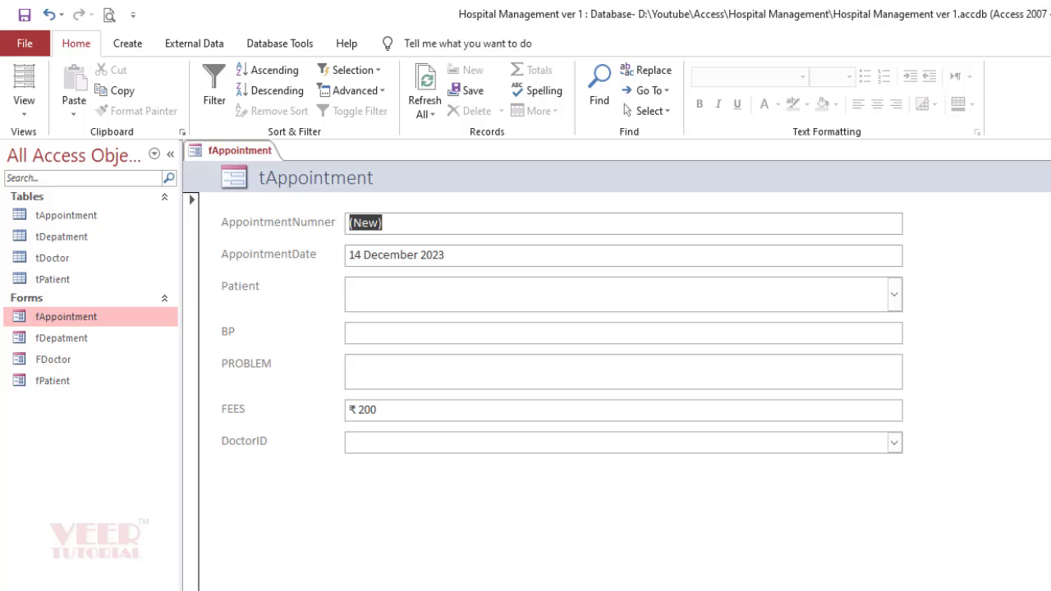
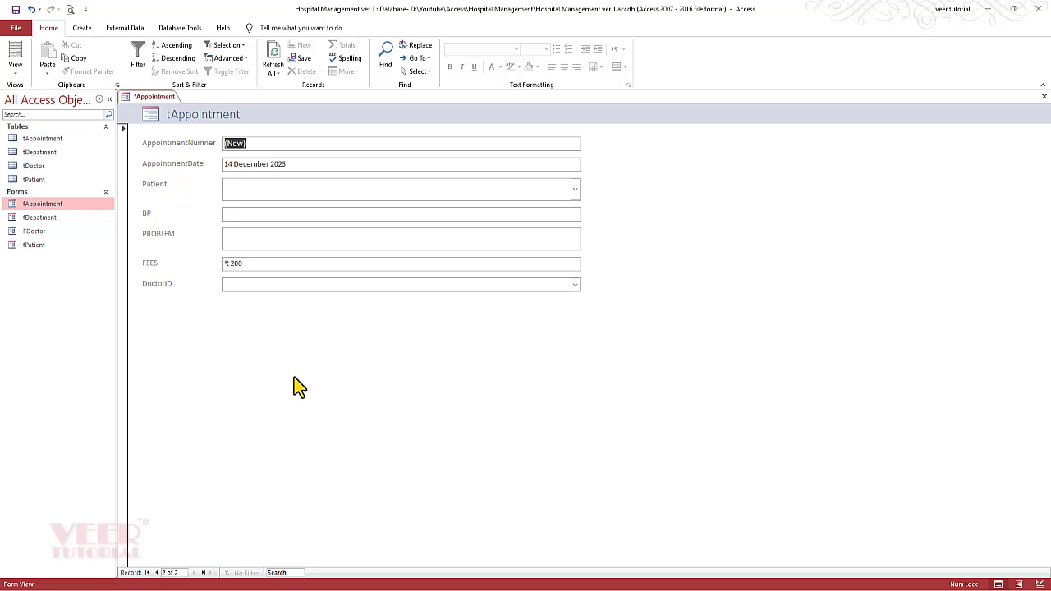
# Close the fAppointment form and start a new blank query in Design view.
pyautogui.click(1043, 96)
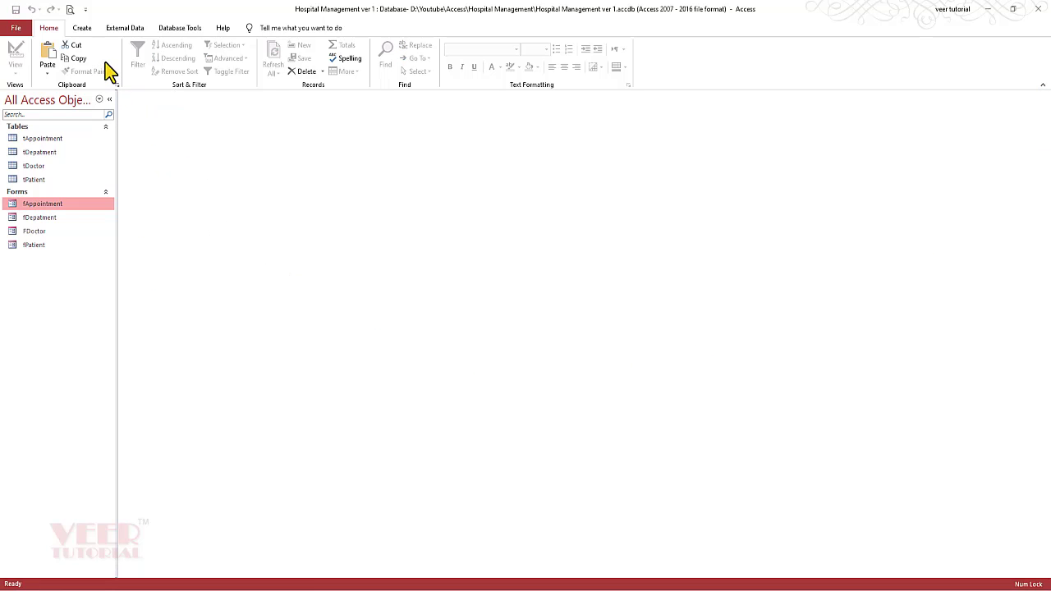
pyautogui.click(82, 30)
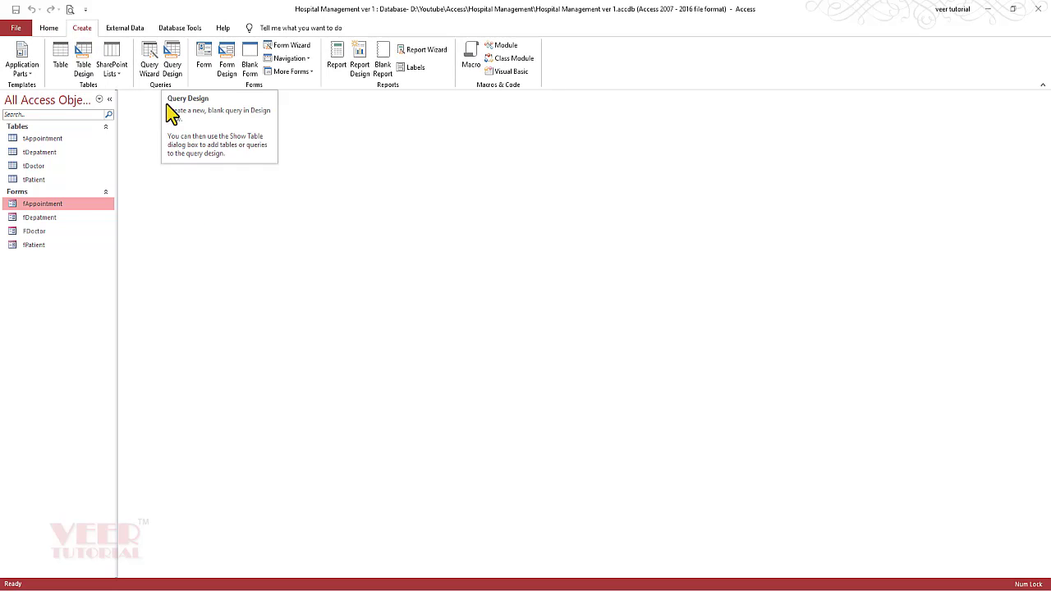
pyautogui.click(168, 55)
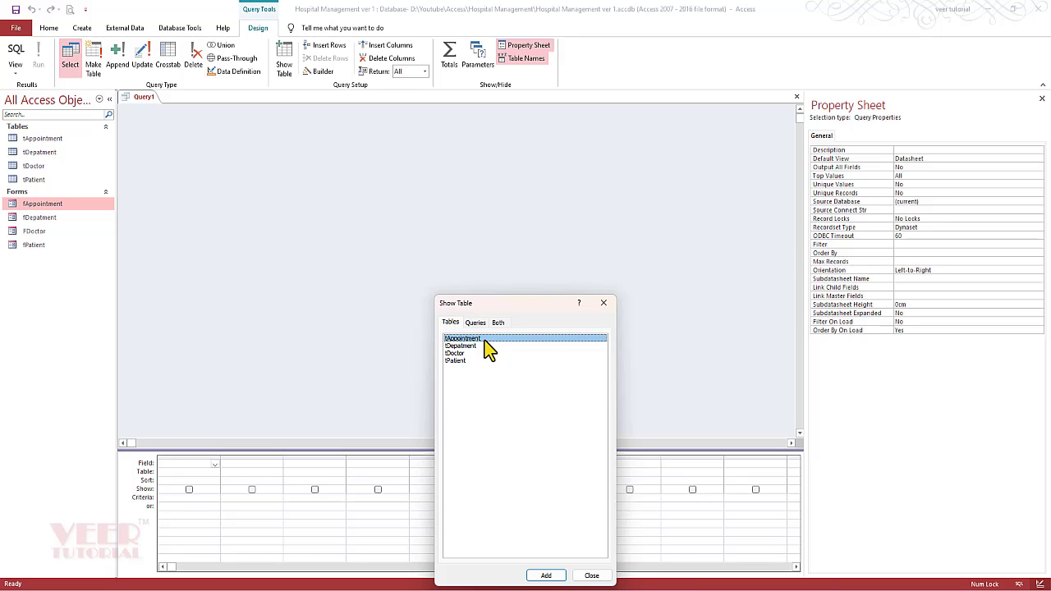
# Add the tAppointment, tDepatment, tDoctor and tPatient tables to the query.
pyautogui.doubleClick(484, 339)
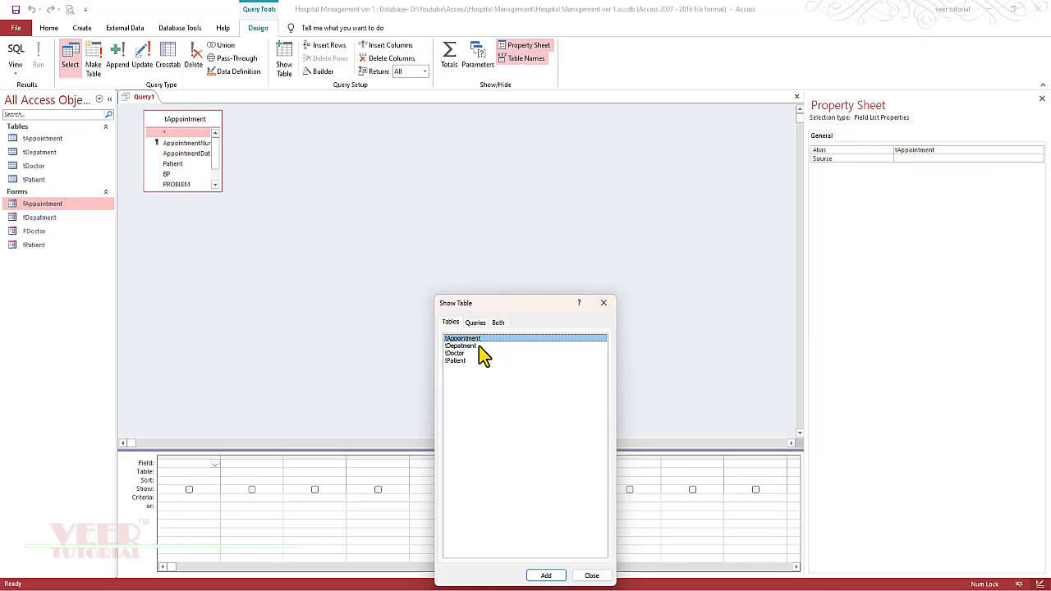
pyautogui.doubleClick(479, 346)
pyautogui.doubleClick(471, 353)
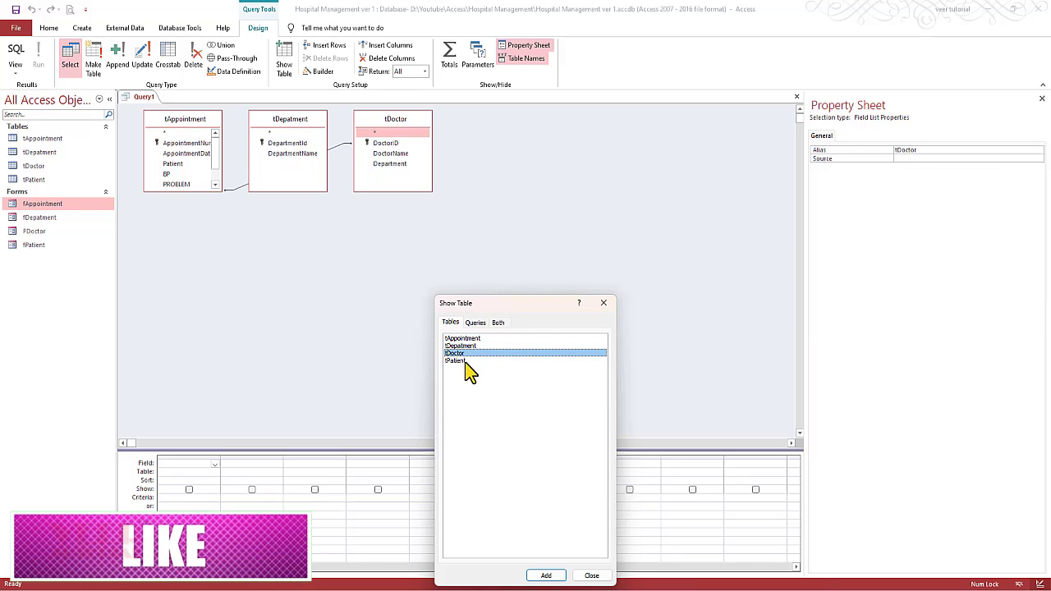
pyautogui.doubleClick(468, 360)
# Close Show Table and move the tDoctor and tPatient field lists lower in the design.
pyautogui.click(591, 575)
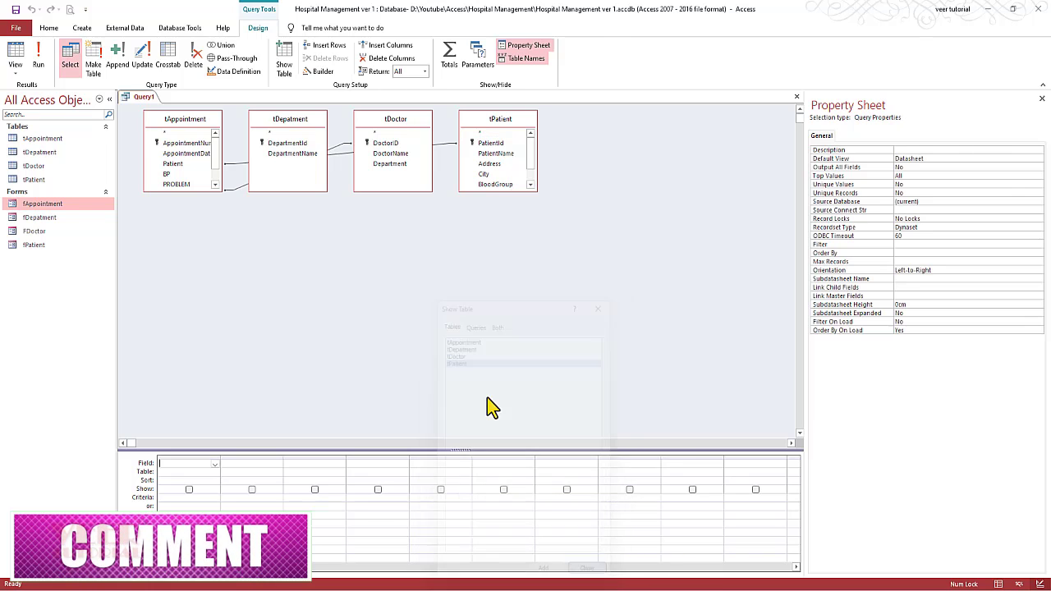
pyautogui.moveTo(395, 129); pyautogui.dragTo(319, 324)
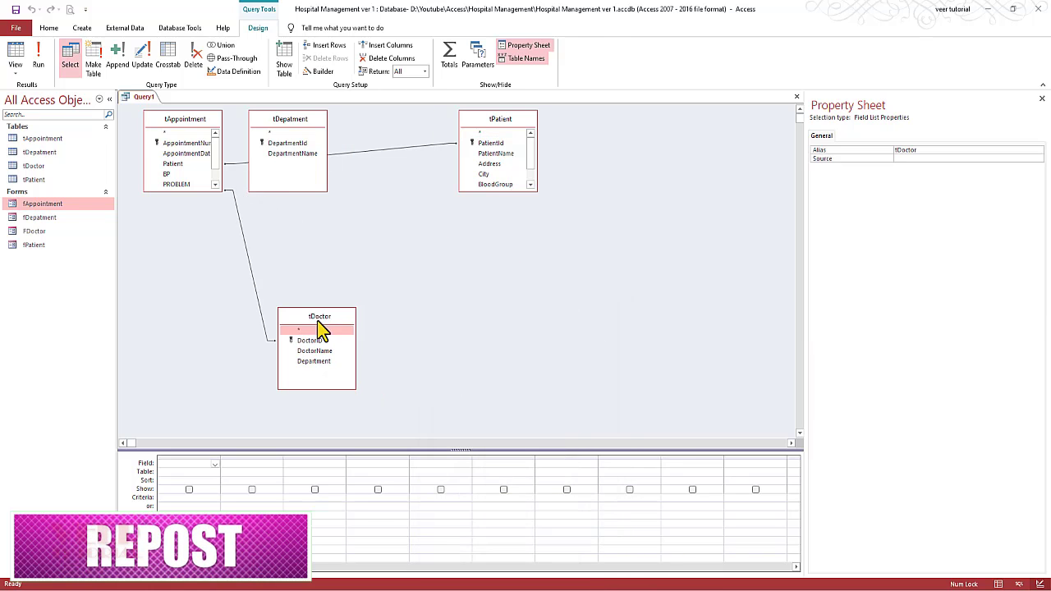
pyautogui.moveTo(321, 111)
pyautogui.mouseDown()
pyautogui.moveTo(320, 134)
pyautogui.moveTo(312, 112)
pyautogui.mouseUp()
pyautogui.moveTo(495, 127); pyautogui.dragTo(490, 205)
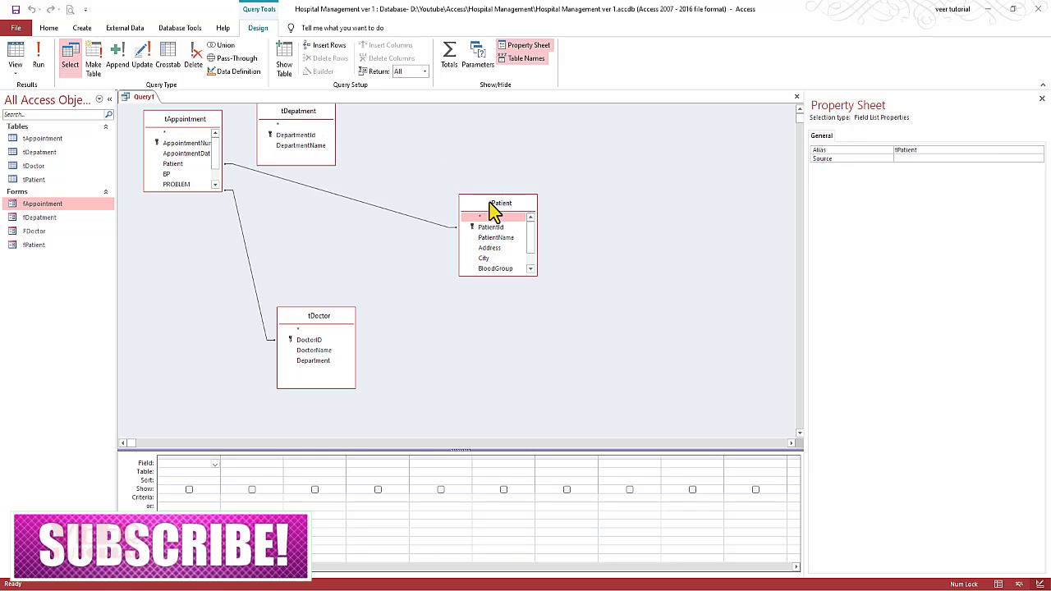
pyautogui.click(652, 287)
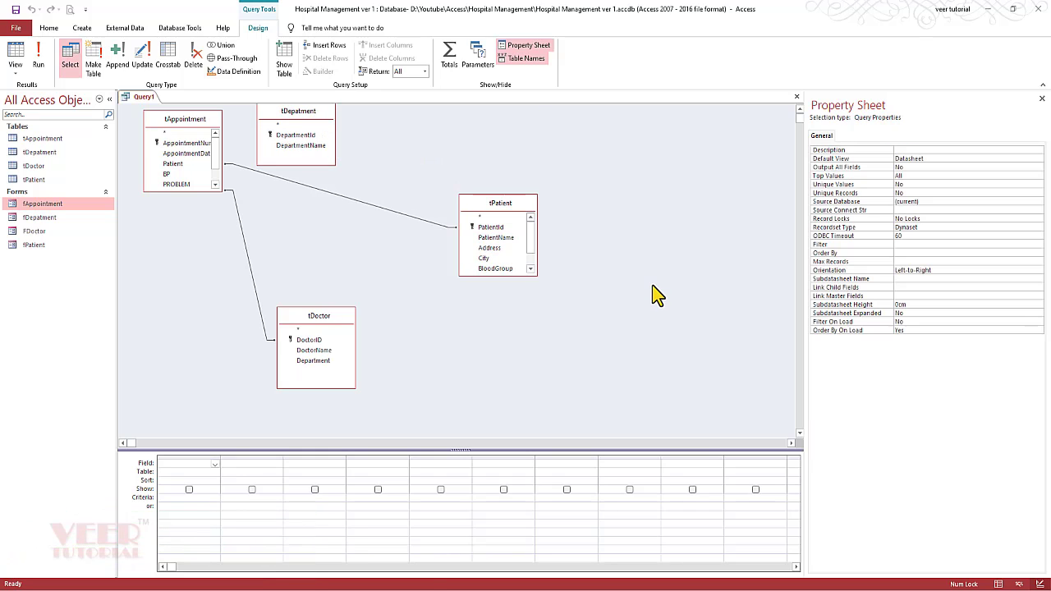
# Save the new query as qAppointment.
pyautogui.hotkey('ctrl', 's')
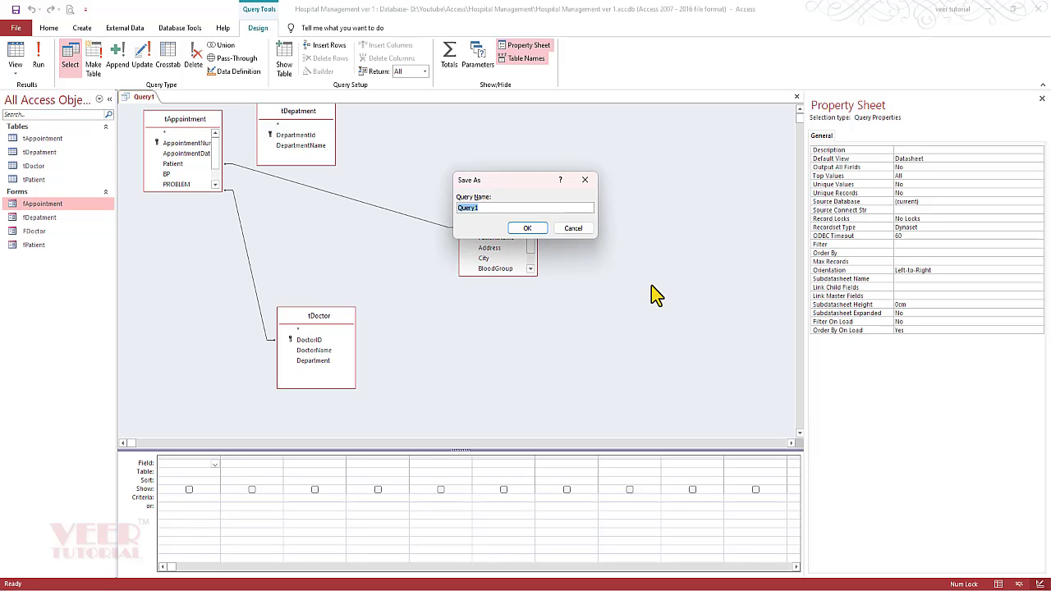
pyautogui.write('qAppointment')
pyautogui.press('Return')
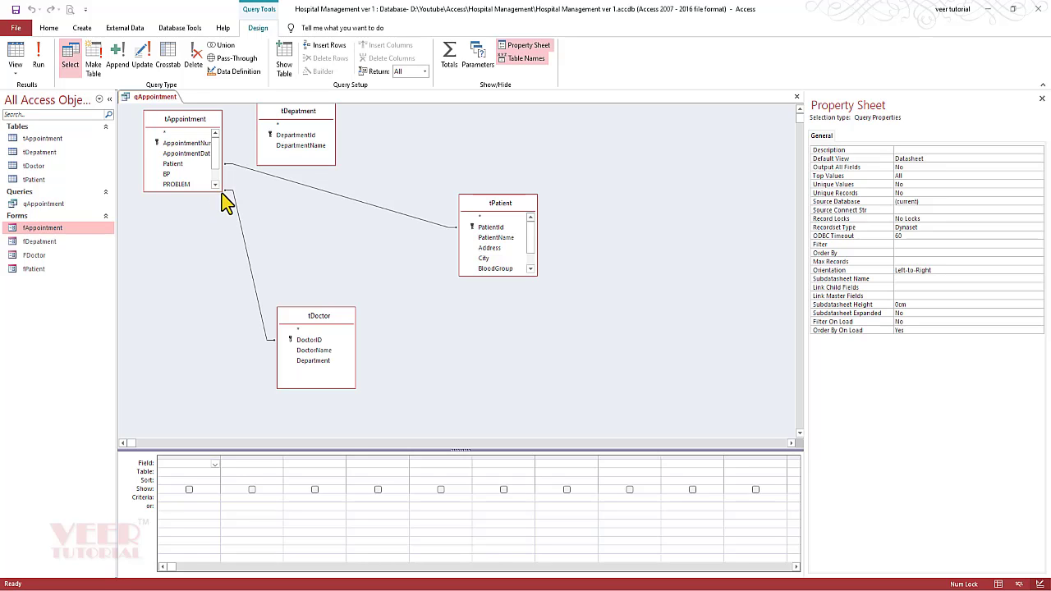
# Enlarge tAppointment and add AppointmentNumner, AppointmentDate and Patient to the grid.
pyautogui.moveTo(222, 191); pyautogui.dragTo(234, 239)
pyautogui.moveTo(197, 121); pyautogui.dragTo(205, 130)
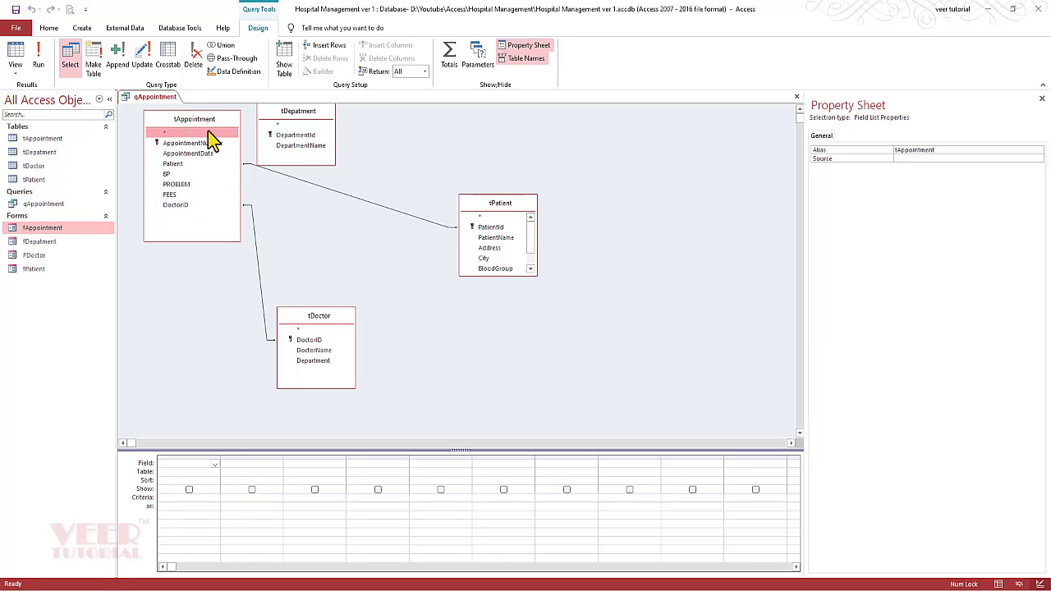
pyautogui.doubleClick(196, 152)
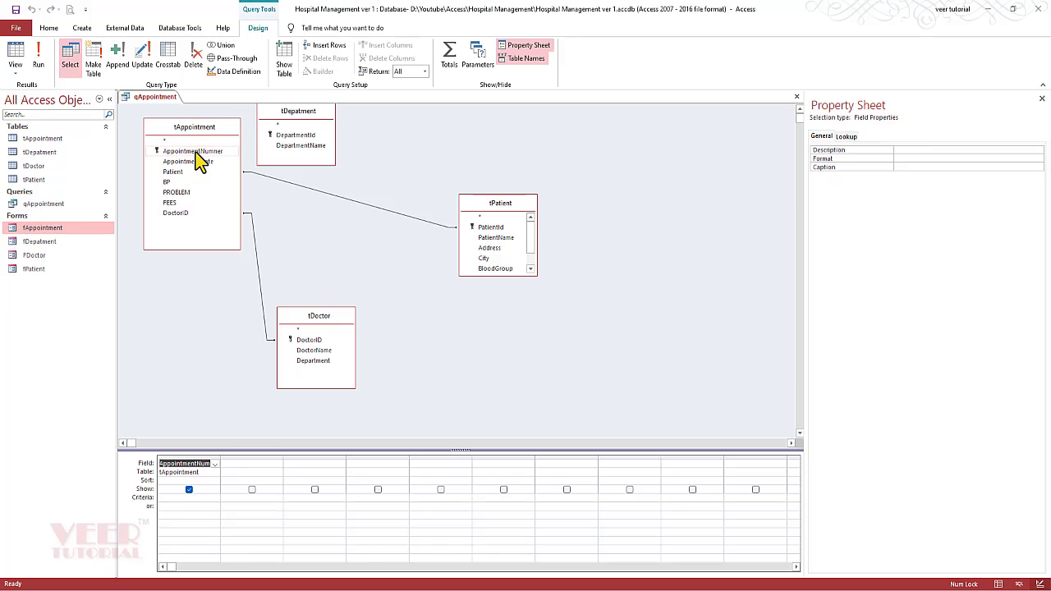
pyautogui.doubleClick(193, 163)
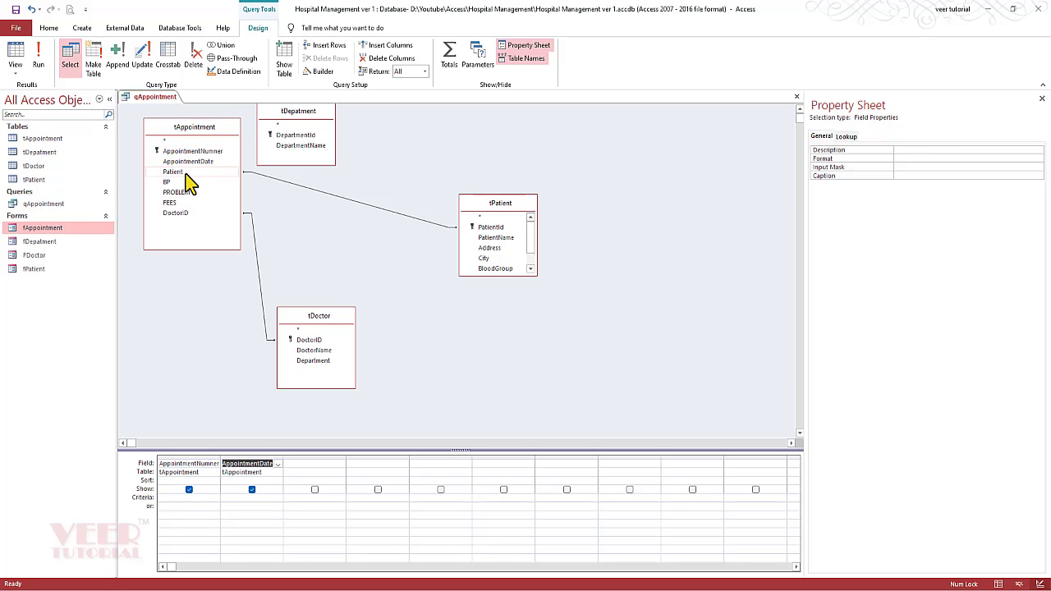
pyautogui.doubleClick(187, 174)
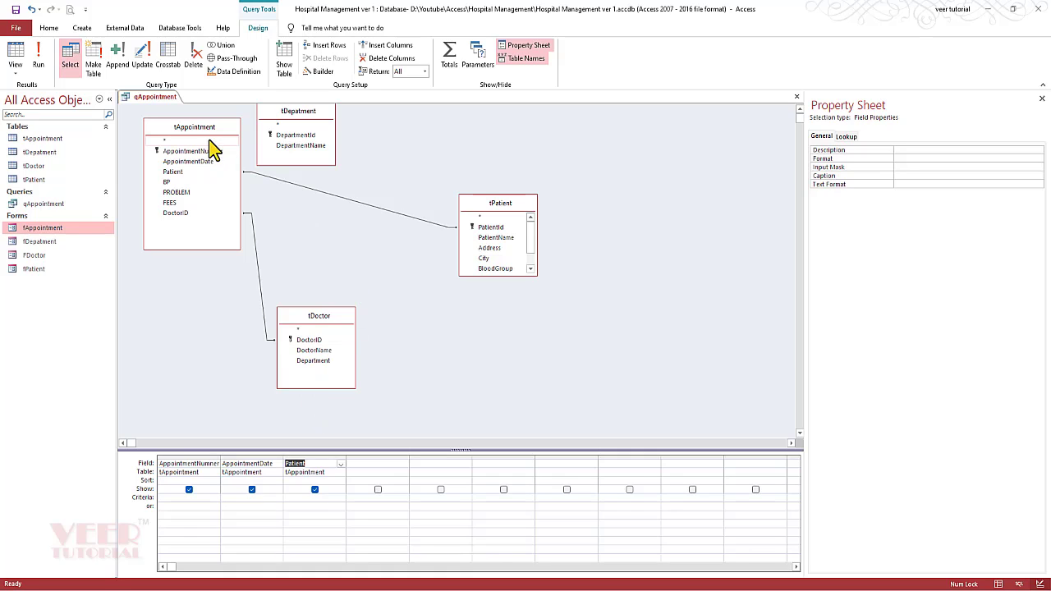
# Add PatientName, Address, City, BloodGroup, Age and Gender from tPatient to the grid.
pyautogui.moveTo(512, 276); pyautogui.dragTo(509, 308)
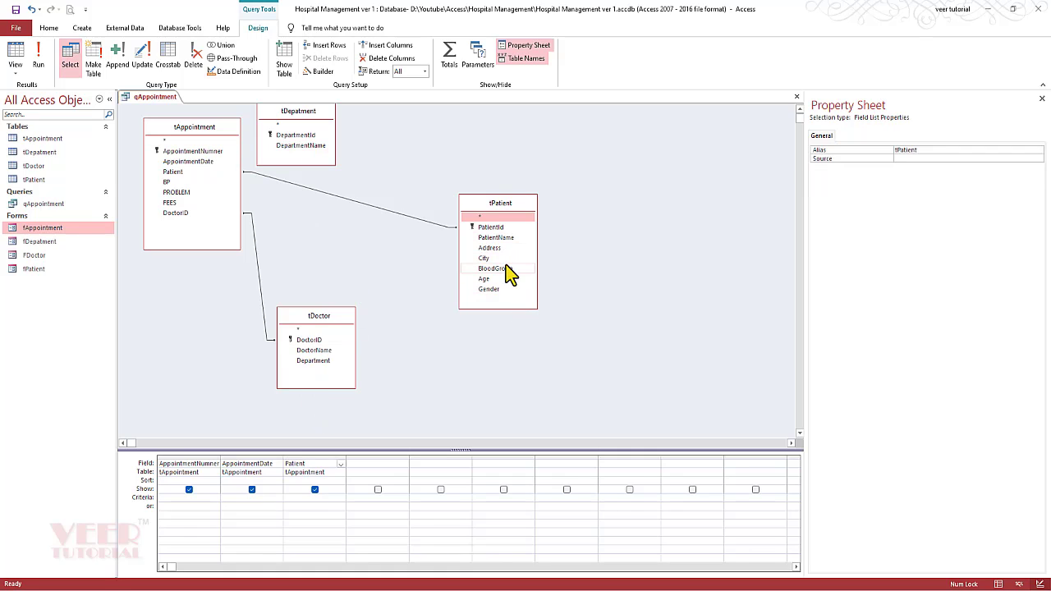
pyautogui.doubleClick(506, 240)
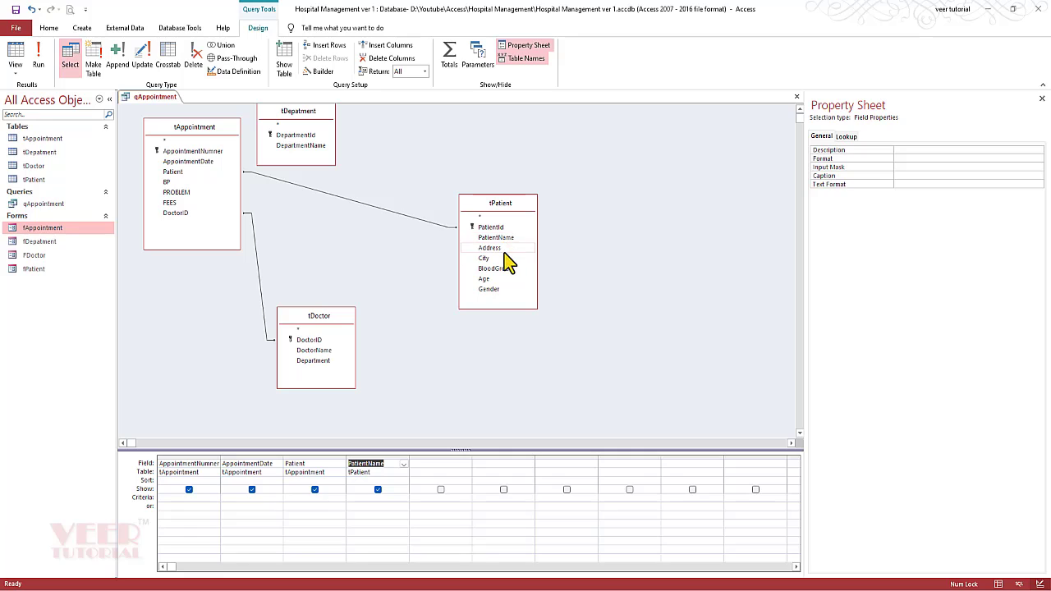
pyautogui.doubleClick(503, 250)
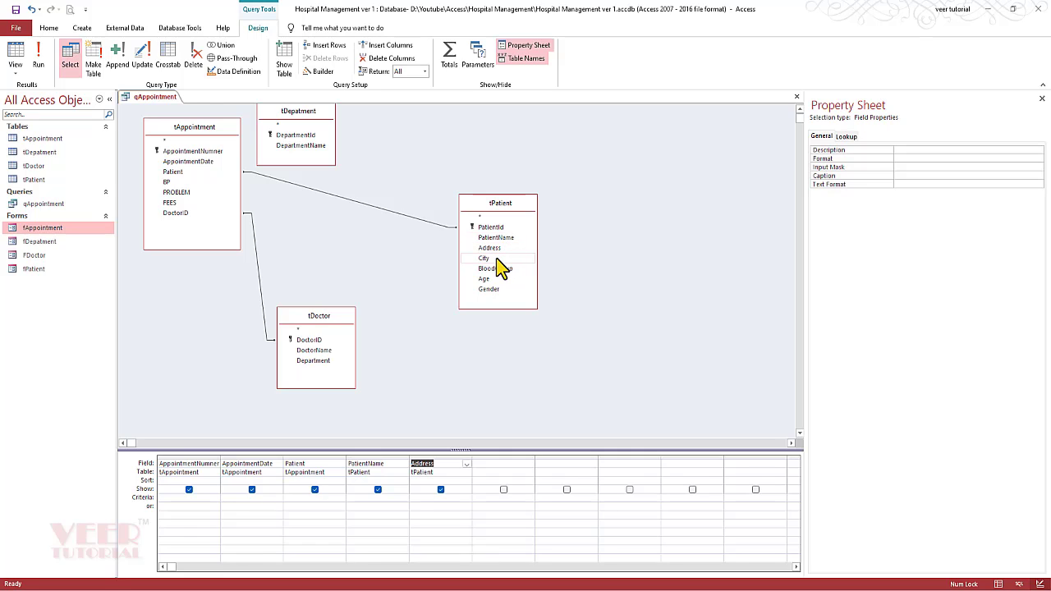
pyautogui.doubleClick(493, 258)
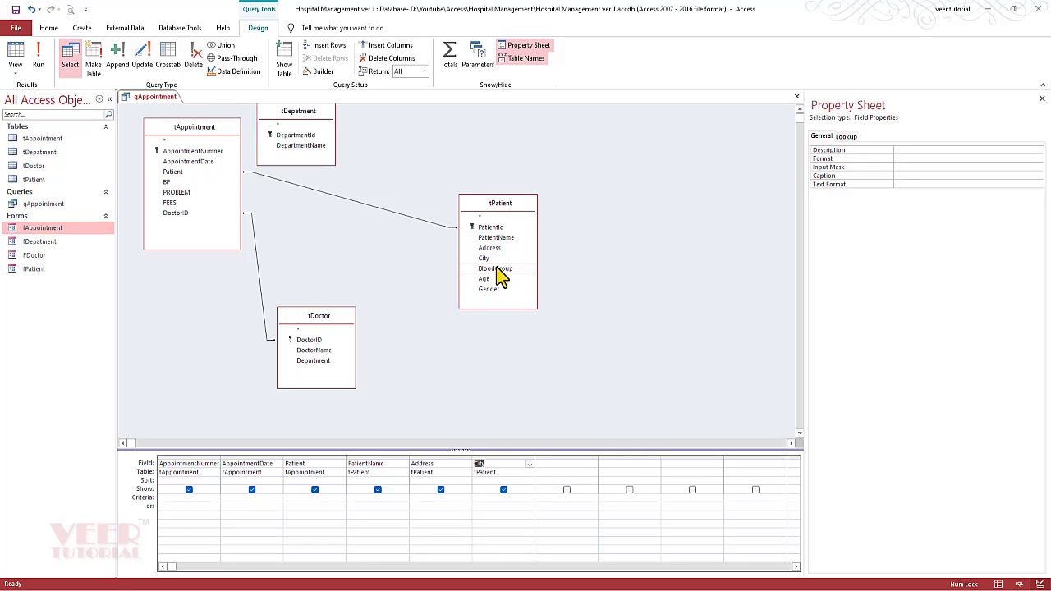
pyautogui.doubleClick(496, 269)
pyautogui.doubleClick(492, 279)
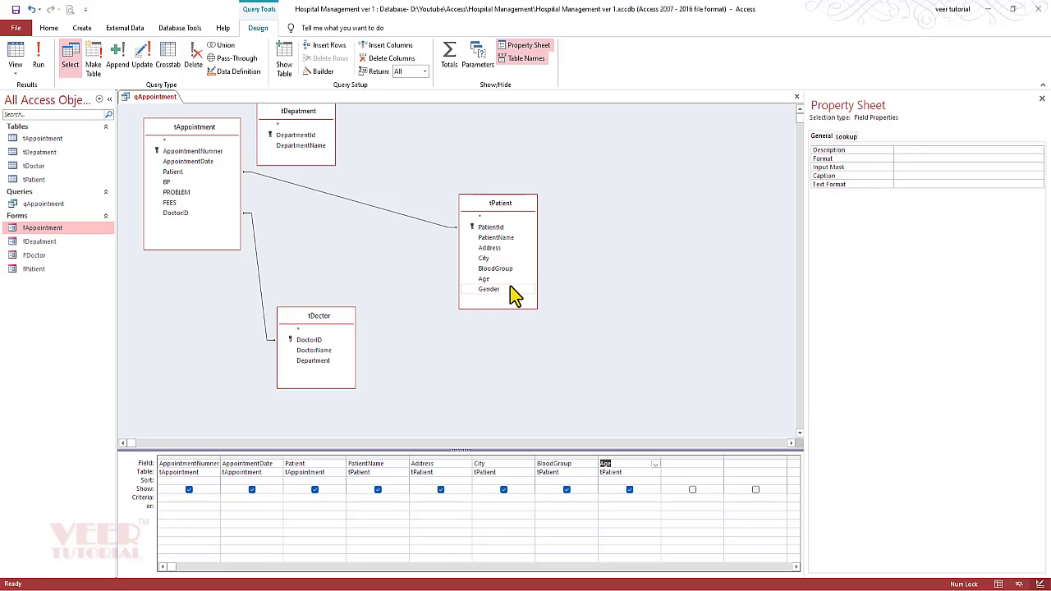
pyautogui.doubleClick(498, 290)
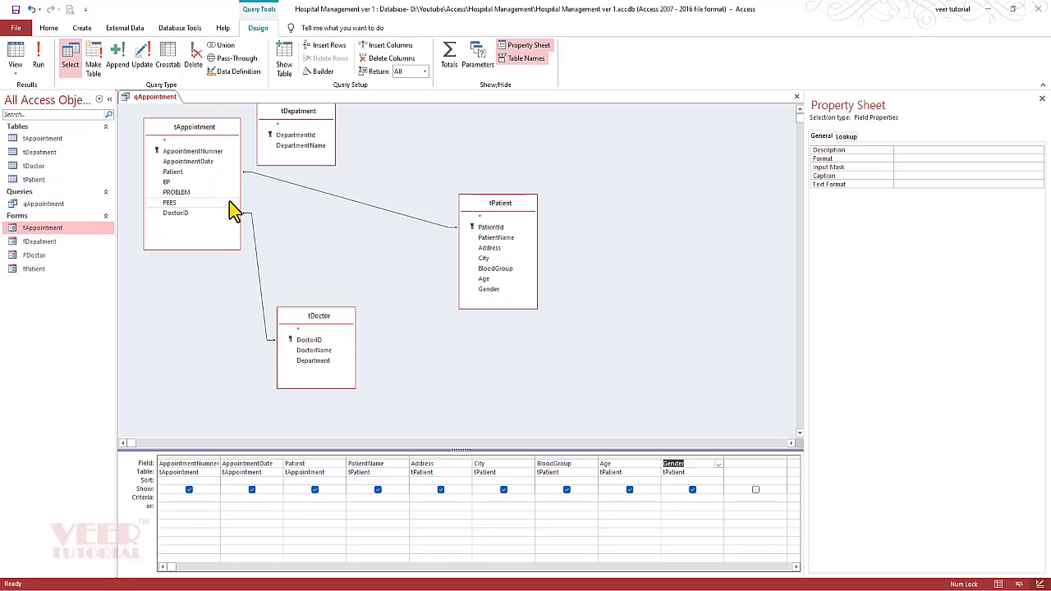
# Add DoctorName, the doctor's Department, PROBLEM and FEES to the query grid.
pyautogui.doubleClick(324, 350)
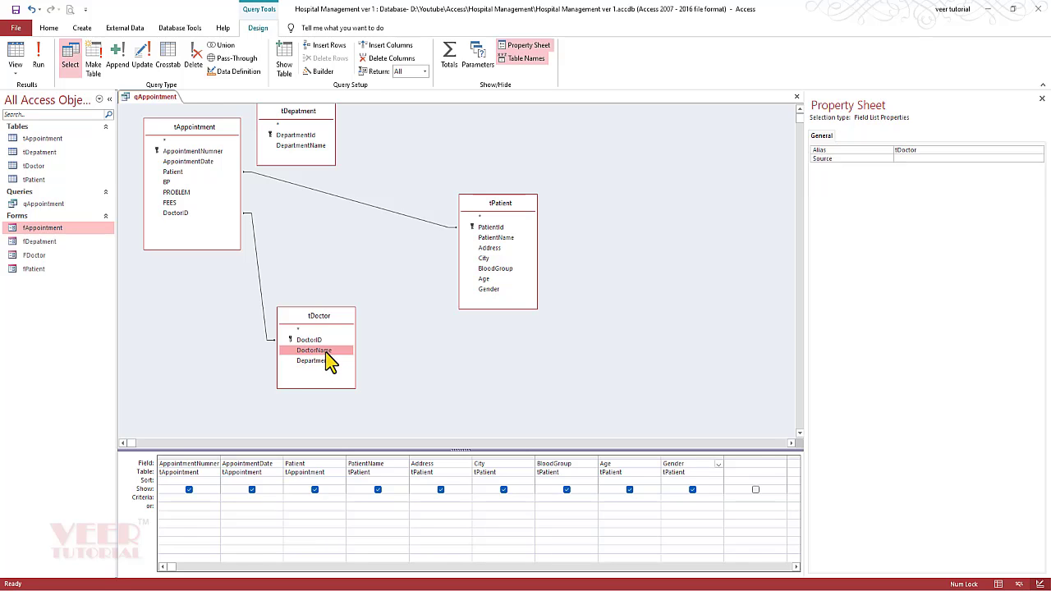
pyautogui.click(316, 360)
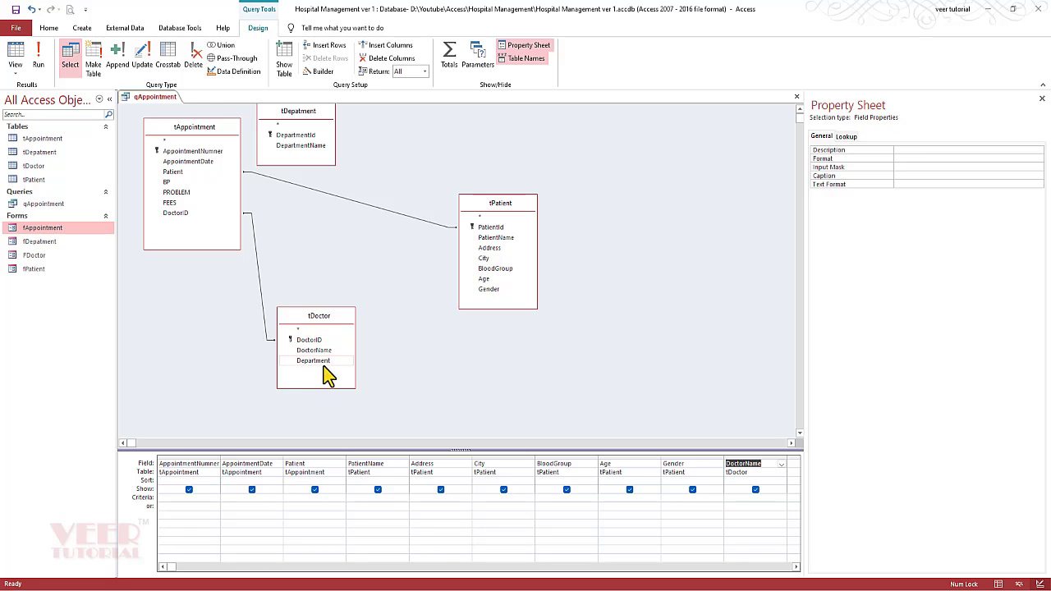
pyautogui.doubleClick(316, 362)
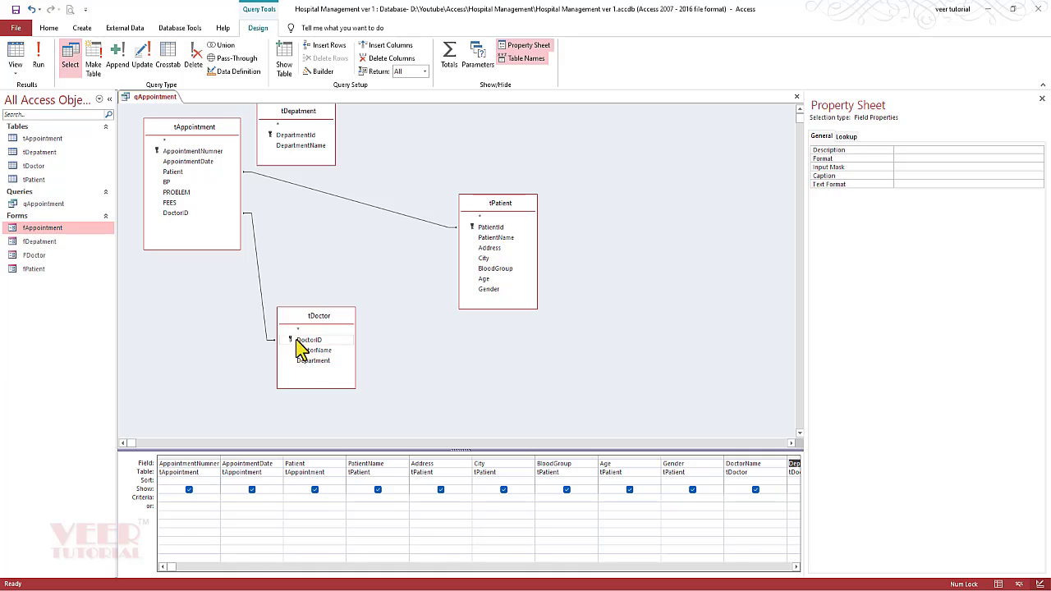
pyautogui.doubleClick(179, 192)
pyautogui.doubleClick(180, 204)
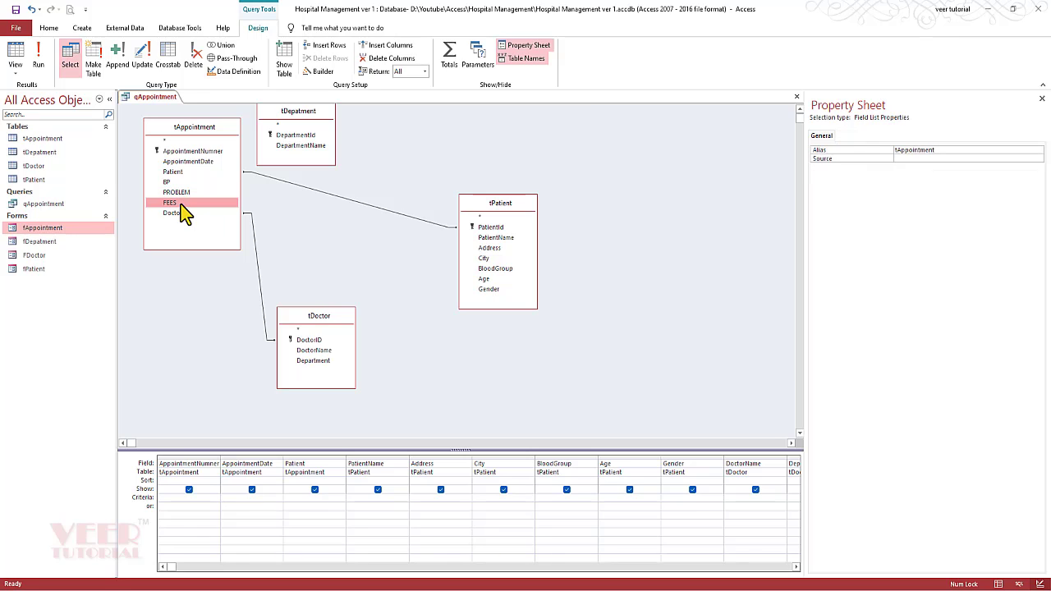
# Move the tDepatment field list below tPatient, near tDoctor.
pyautogui.moveTo(301, 112); pyautogui.dragTo(408, 133)
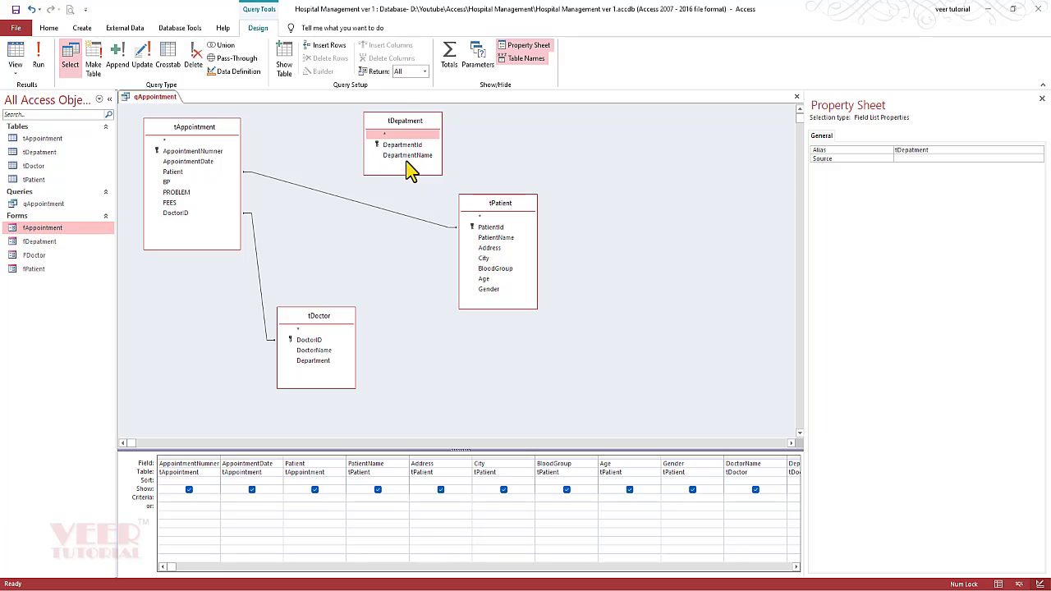
pyautogui.moveTo(411, 127); pyautogui.dragTo(328, 363)
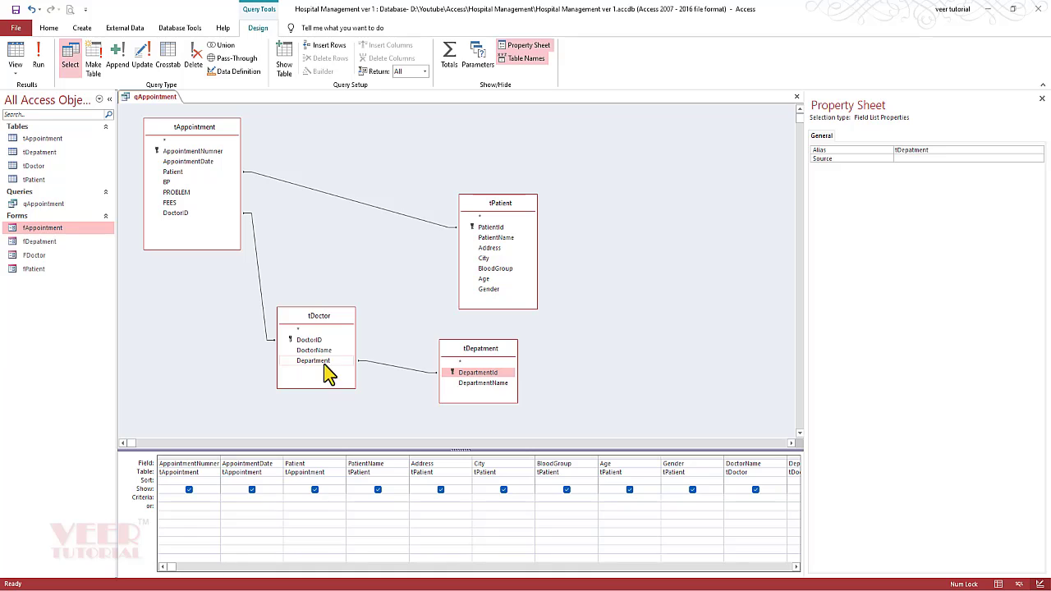
pyautogui.click(391, 369)
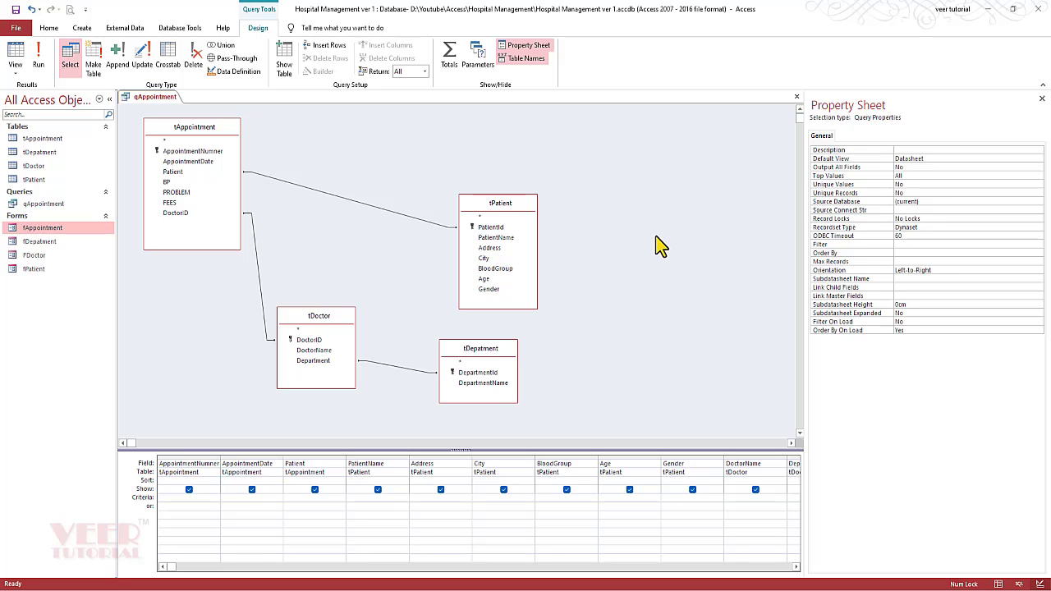
# Run qAppointment, widen its AppointmentDate column, then close it keeping the layout changes.
pyautogui.click(796, 97)
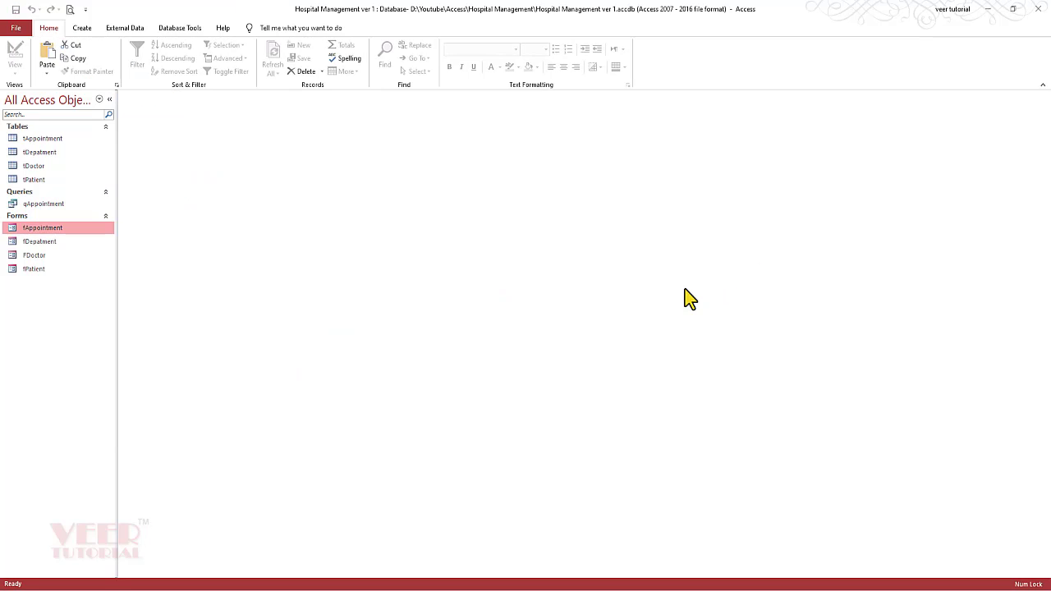
pyautogui.click(65, 206)
pyautogui.doubleClick(65, 206)
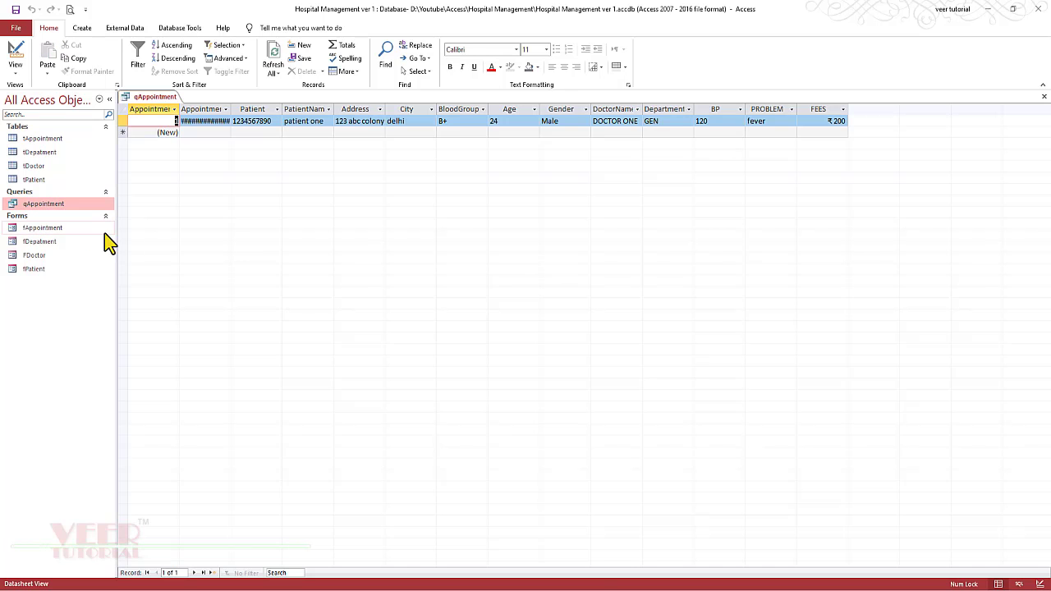
pyautogui.doubleClick(231, 110)
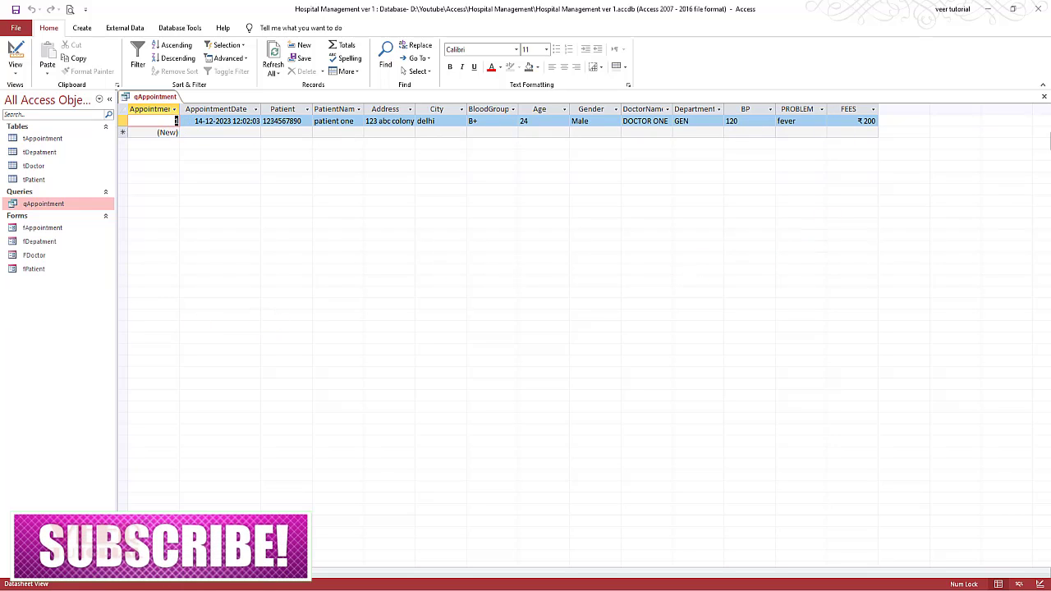
pyautogui.click(1044, 98)
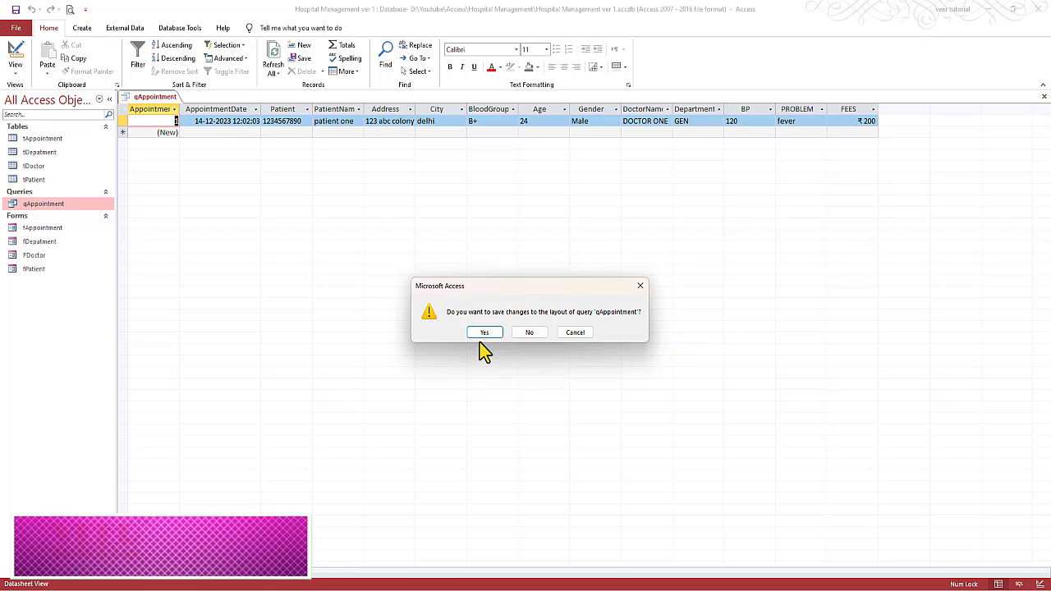
pyautogui.click(479, 336)
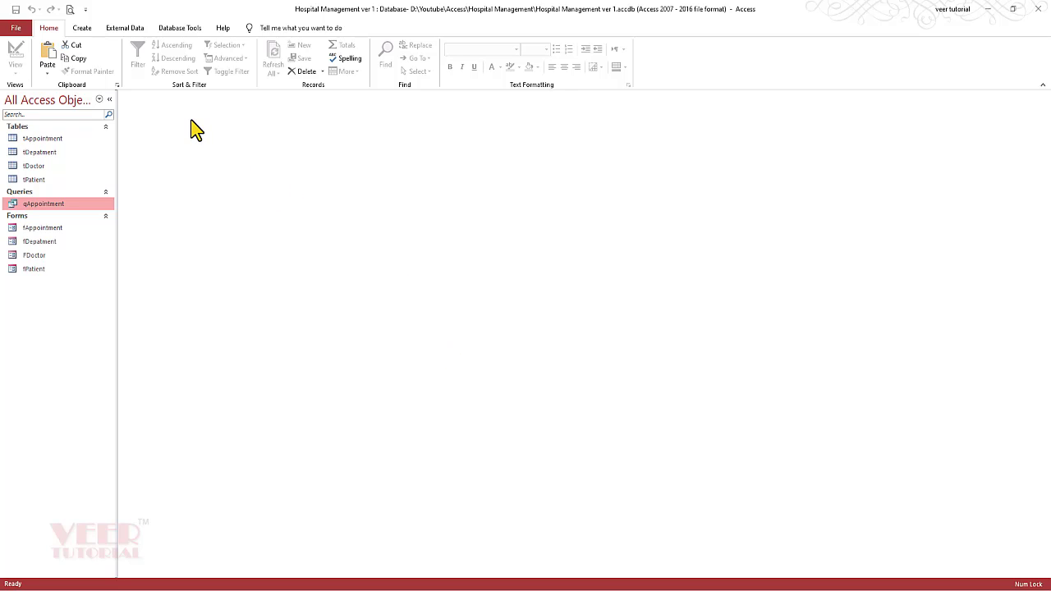
# Create a blank report, insert the hospital image as its logo, and add a header title.
pyautogui.click(82, 29)
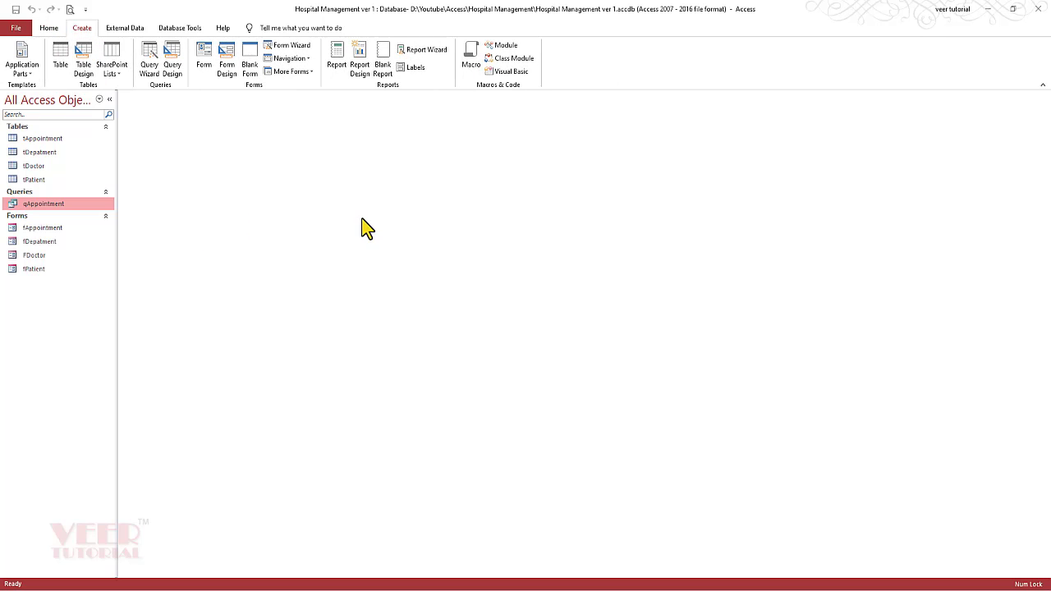
pyautogui.click(385, 51)
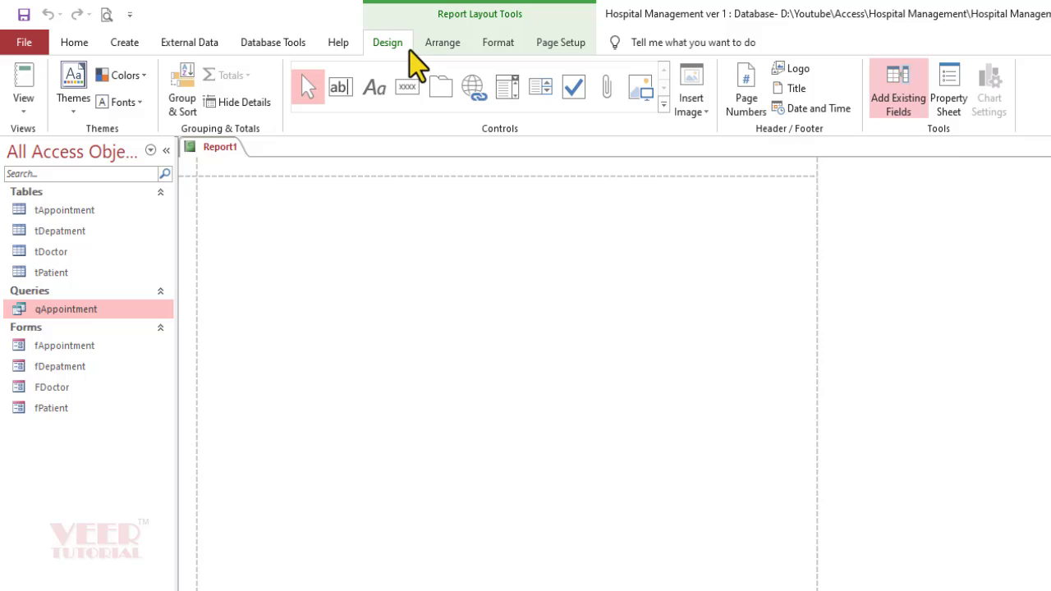
pyautogui.click(794, 70)
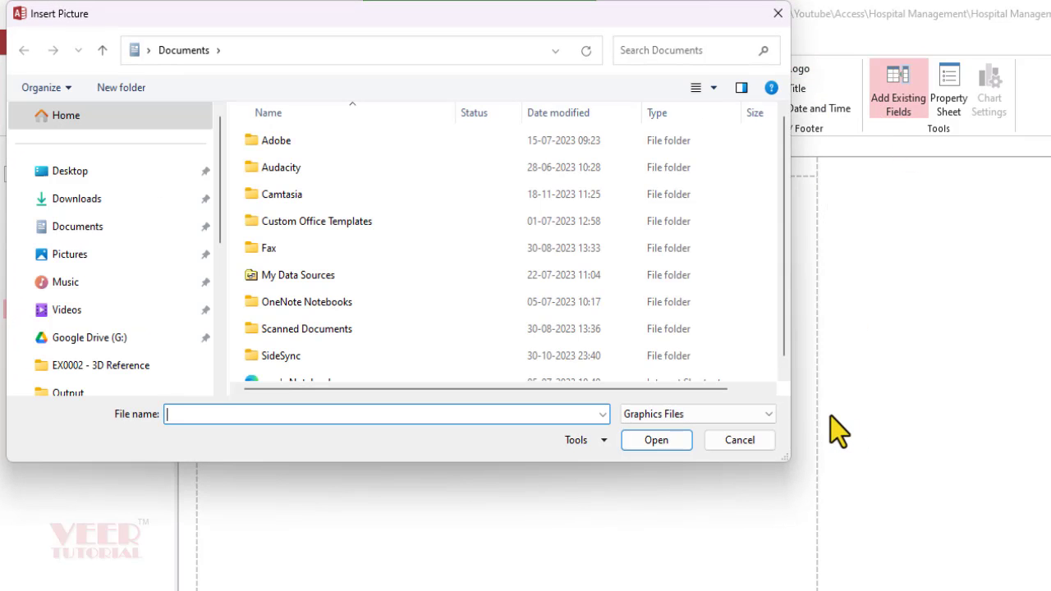
pyautogui.click(149, 247)
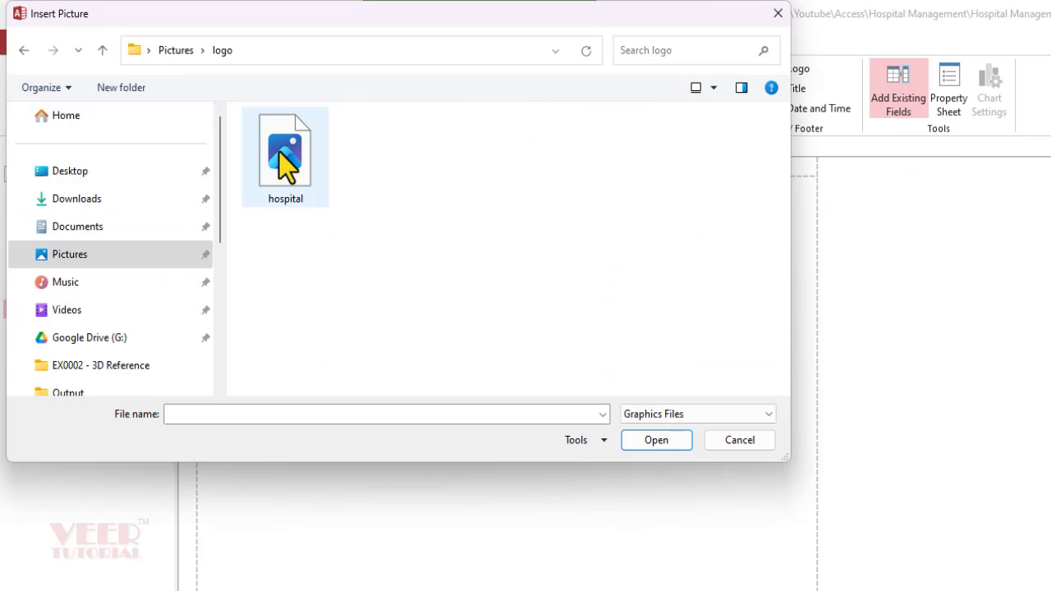
pyautogui.doubleClick(278, 150)
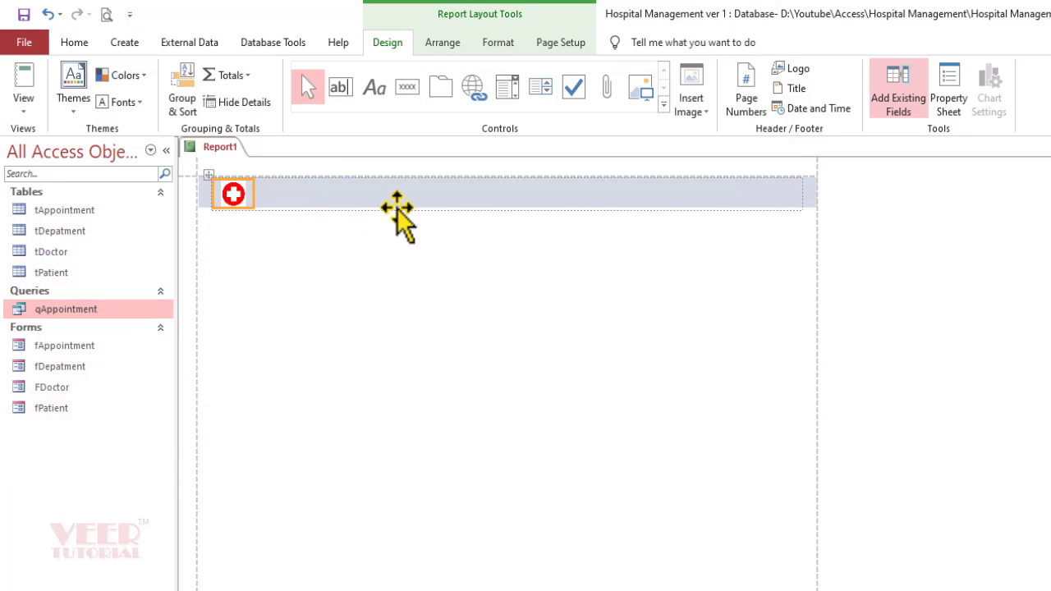
pyautogui.click(797, 71)
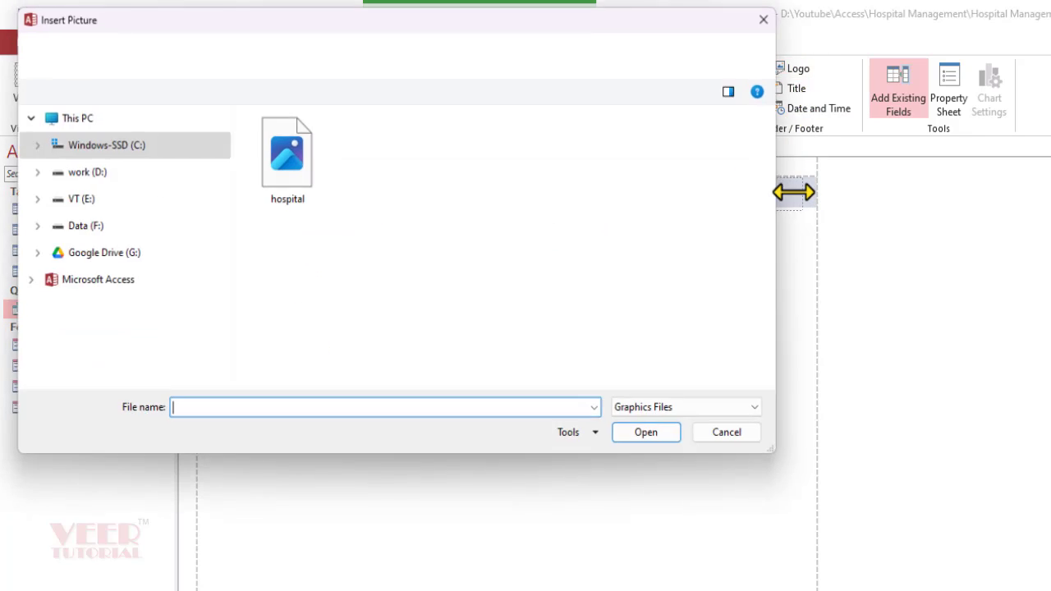
pyautogui.click(739, 441)
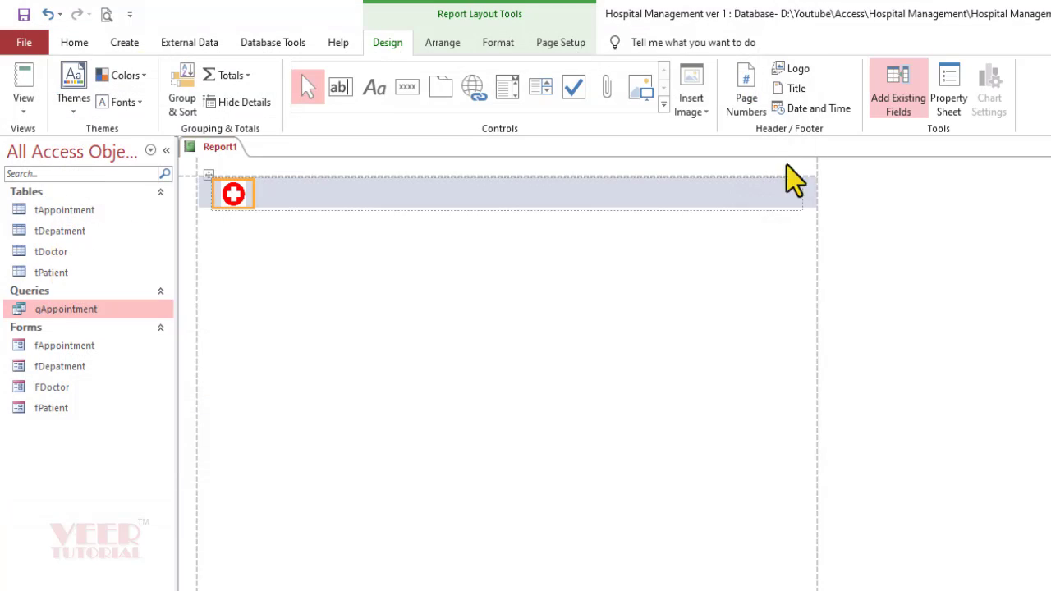
pyautogui.click(795, 88)
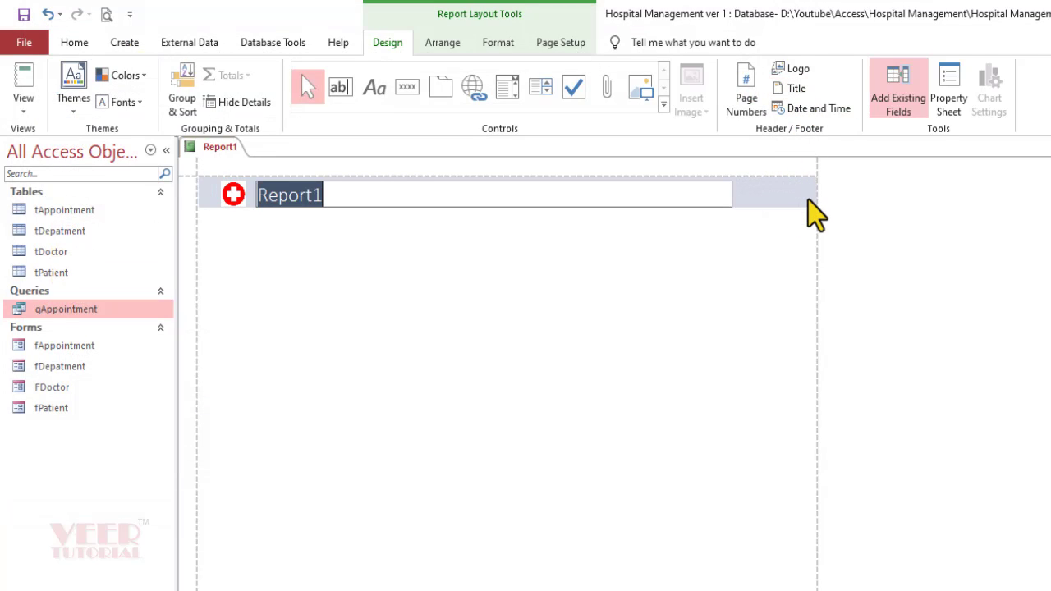
# Enter 'ABC HOPITAL' as the report header title and save the report as rAppointment.
pyautogui.write('ABC')
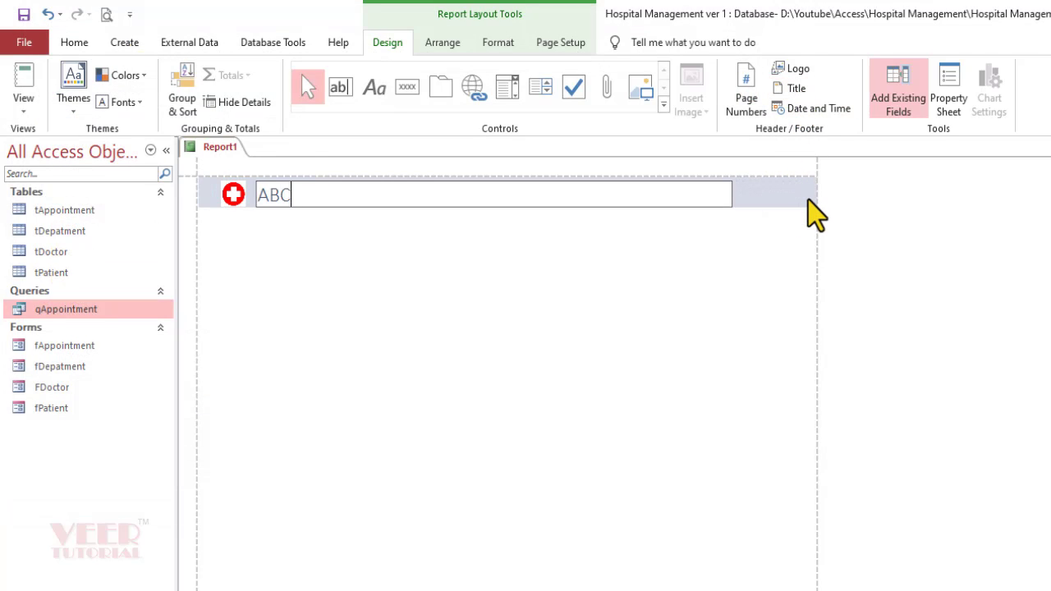
pyautogui.write(' HOPITAL')
pyautogui.click(504, 313)
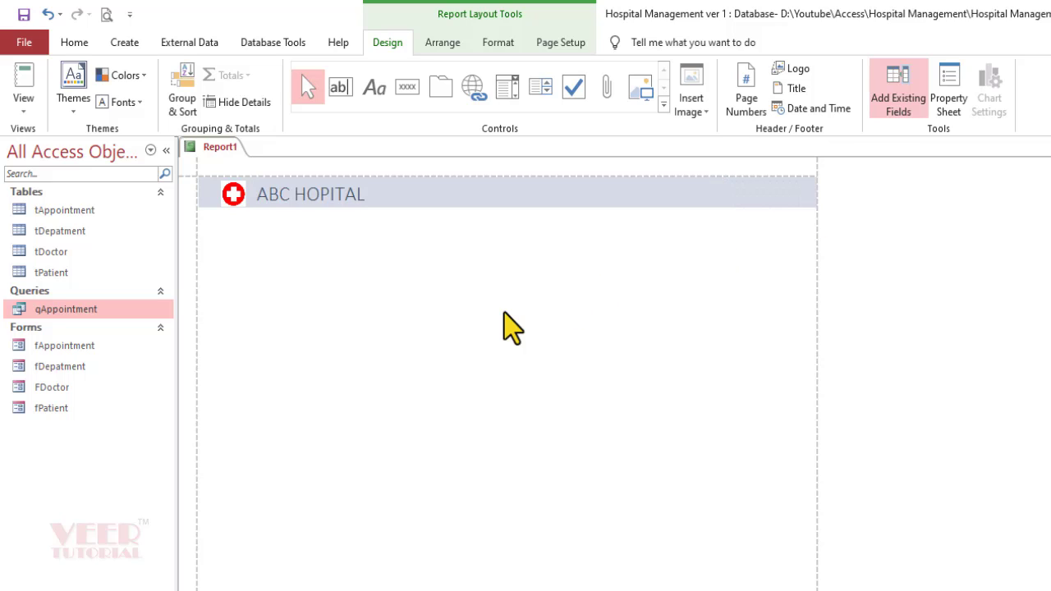
pyautogui.hotkey('ctrl', 's')
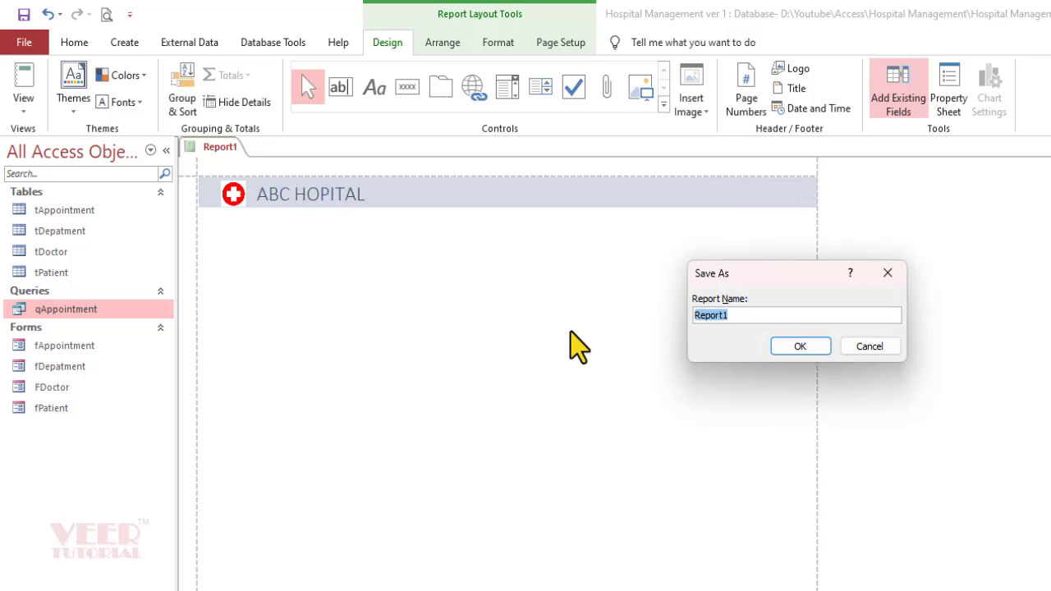
pyautogui.write('rA')
pyautogui.press('BackSpace')
pyautogui.press('BackSpace')
pyautogui.write('rAppointment')
pyautogui.press('Return')
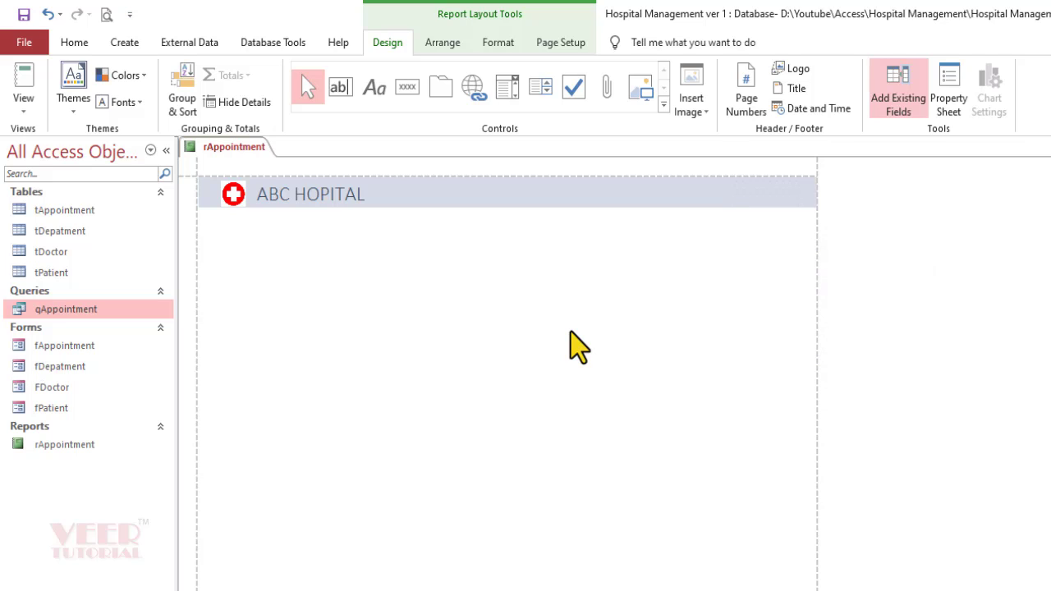
# Switch rAppointment to Design View and enlarge its Page Header section.
pyautogui.click(23, 109)
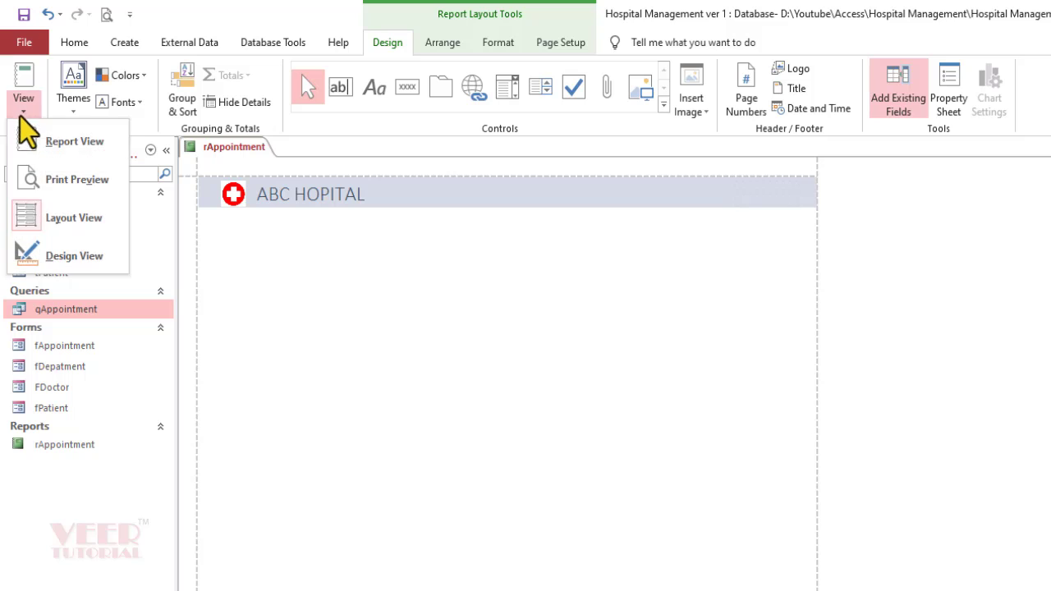
pyautogui.click(74, 256)
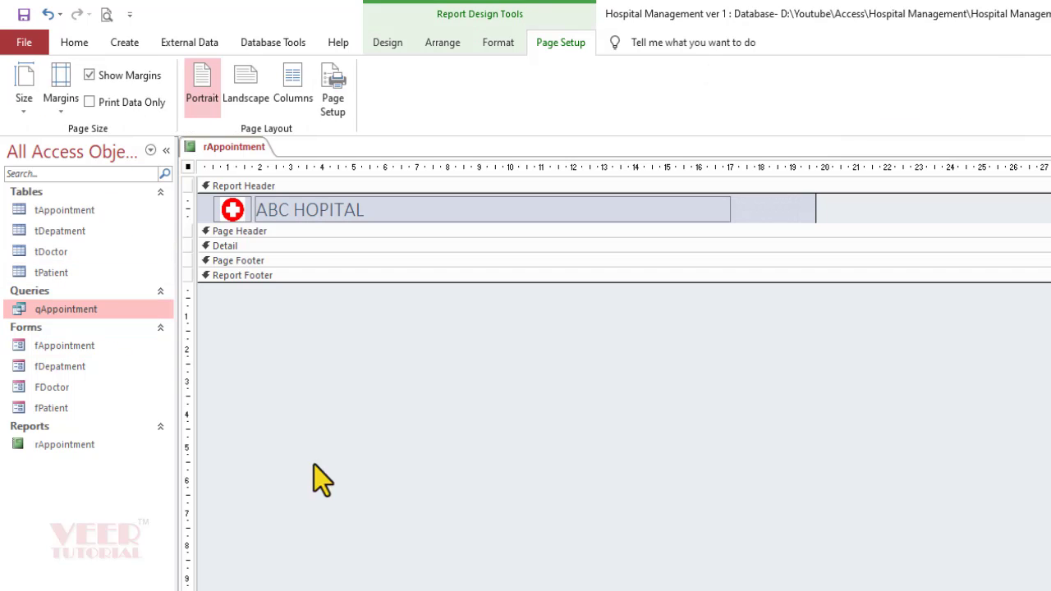
pyautogui.moveTo(865, 246); pyautogui.dragTo(867, 332)
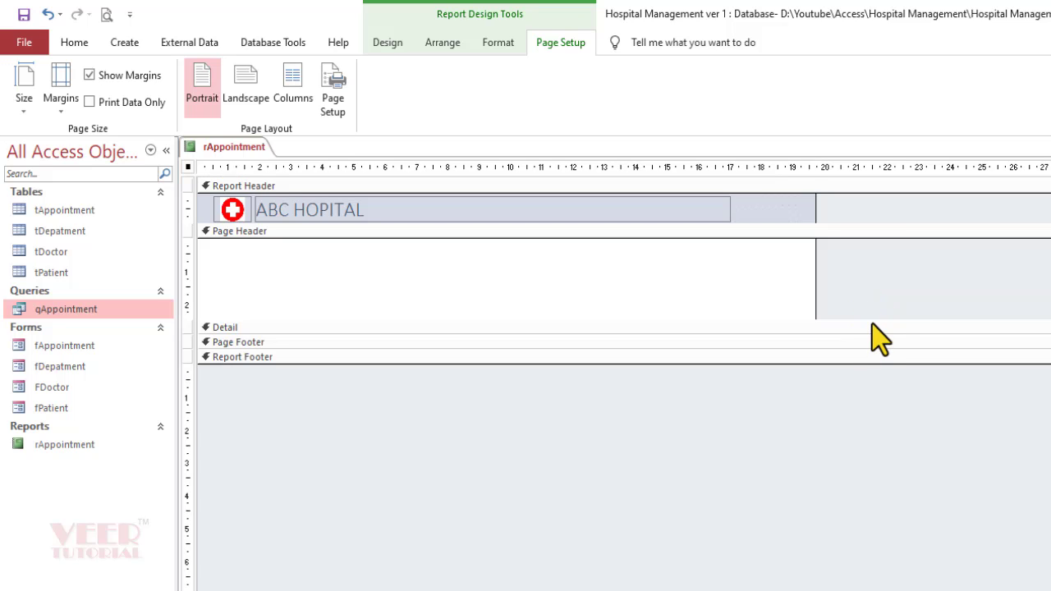
pyautogui.moveTo(872, 323); pyautogui.dragTo(876, 345)
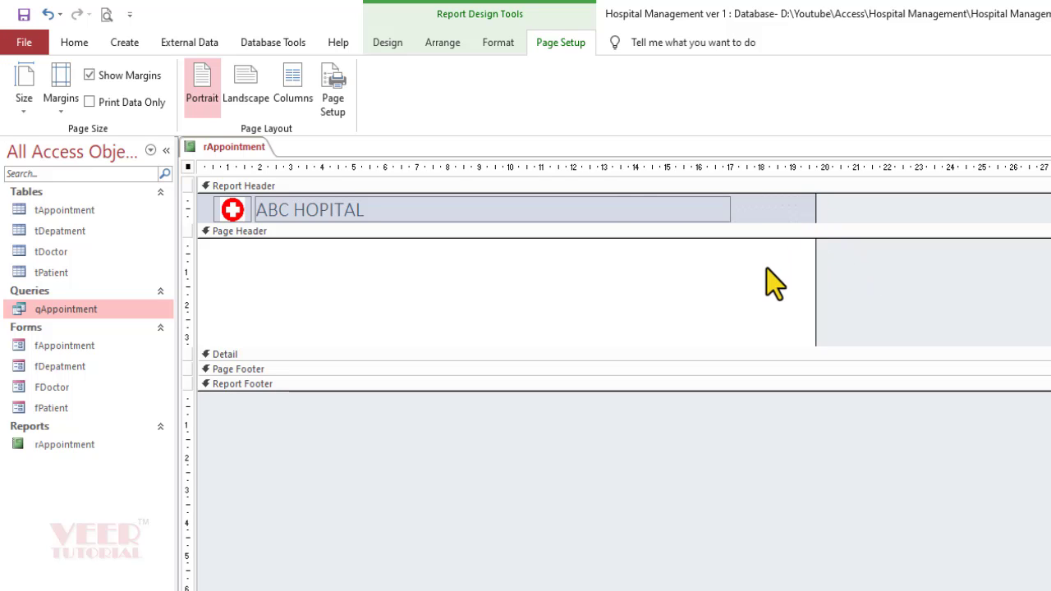
# Draw a horizontal line across the Page Header below the title.
pyautogui.click(388, 43)
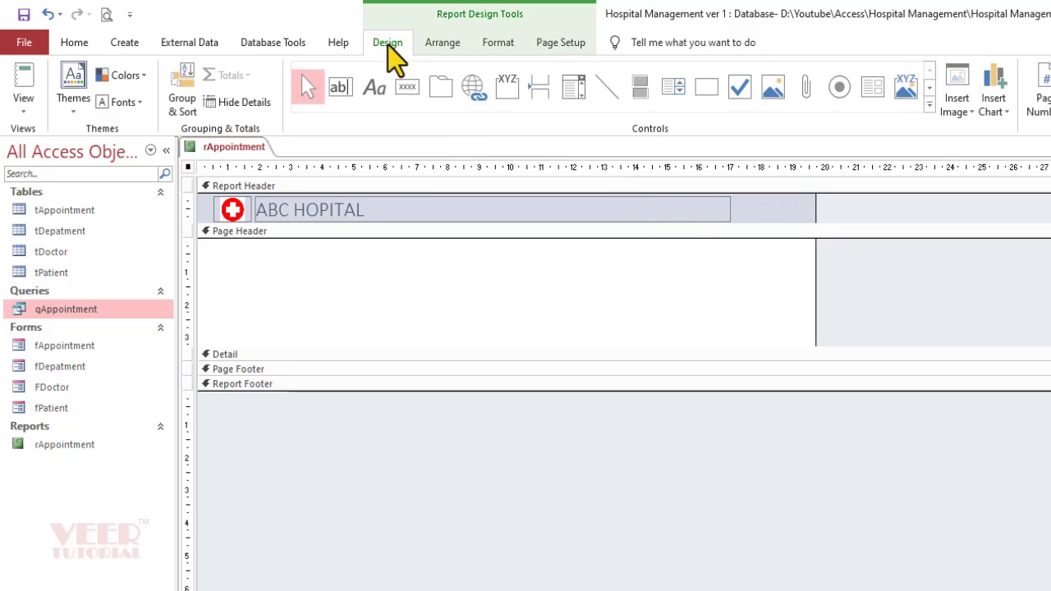
pyautogui.click(606, 86)
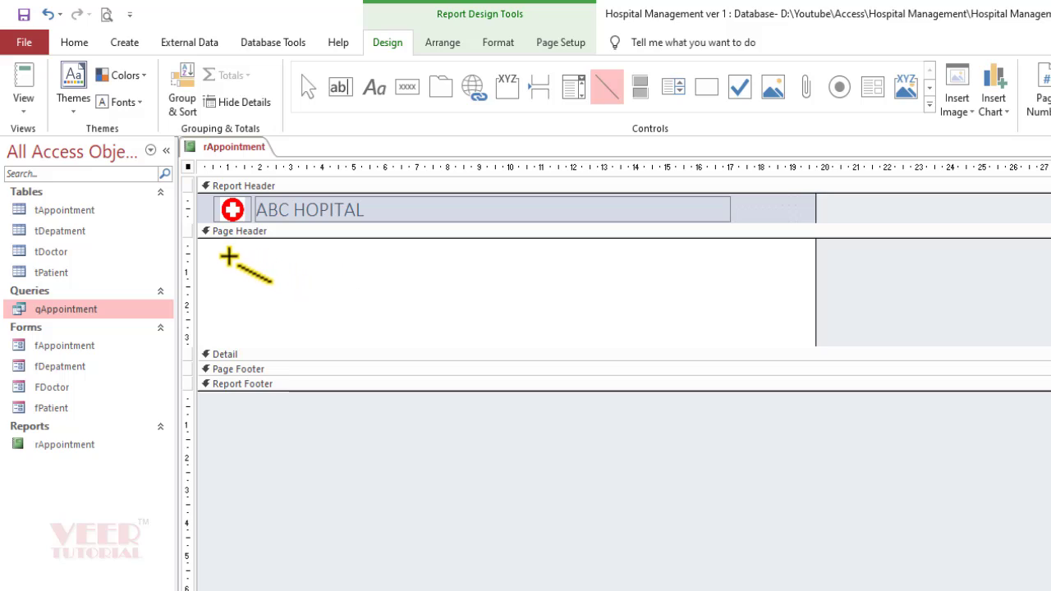
pyautogui.moveTo(222, 244)
pyautogui.mouseDown()
pyautogui.moveTo(438, 267)
pyautogui.moveTo(768, 244)
pyautogui.mouseUp()
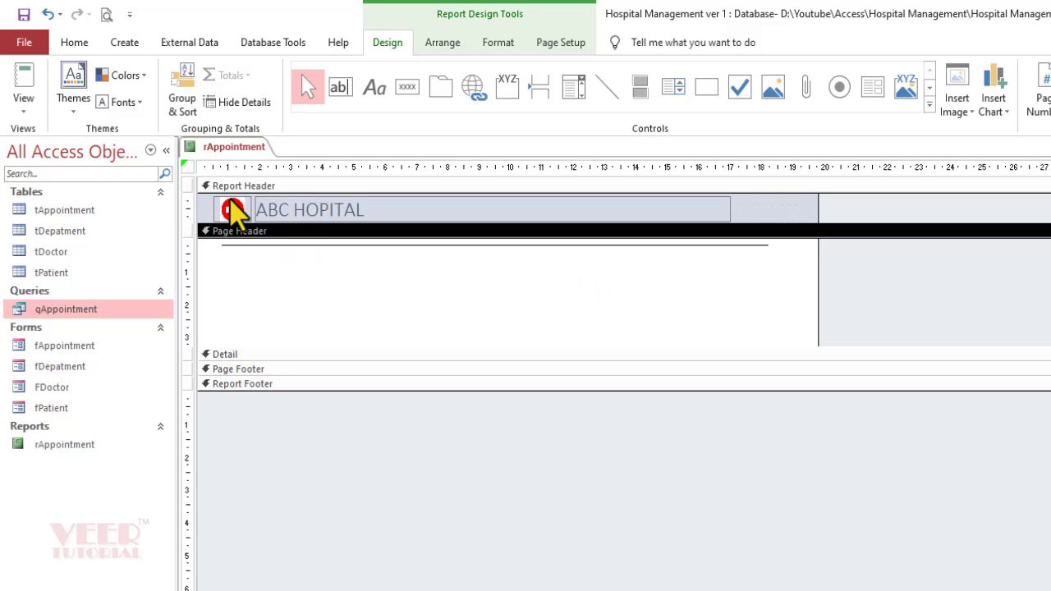
pyautogui.click(188, 169)
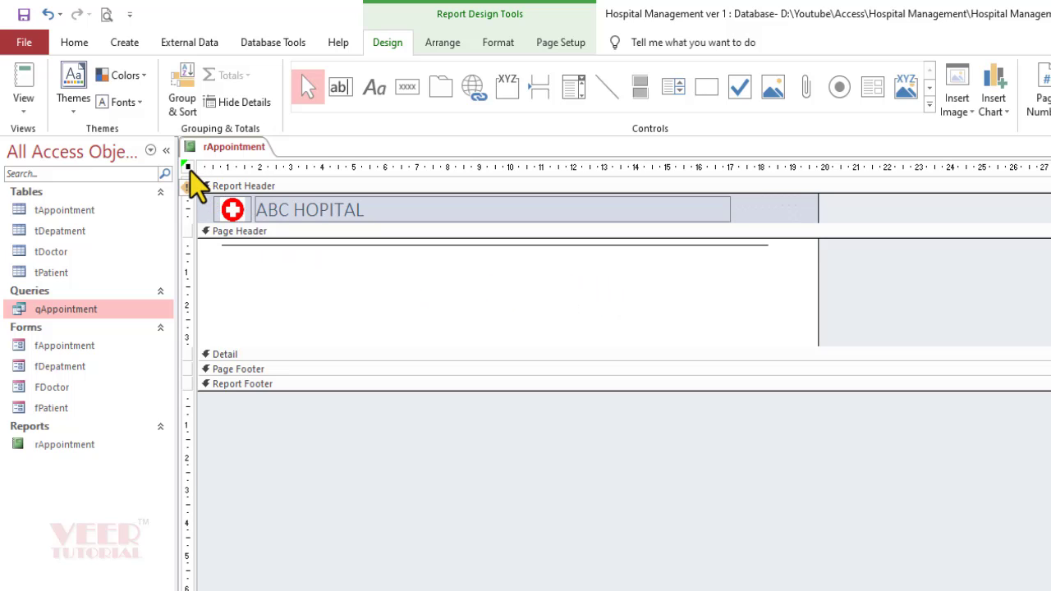
# Set the report's Record Source to qAppointment and show its field list.
pyautogui.click(792, 64)
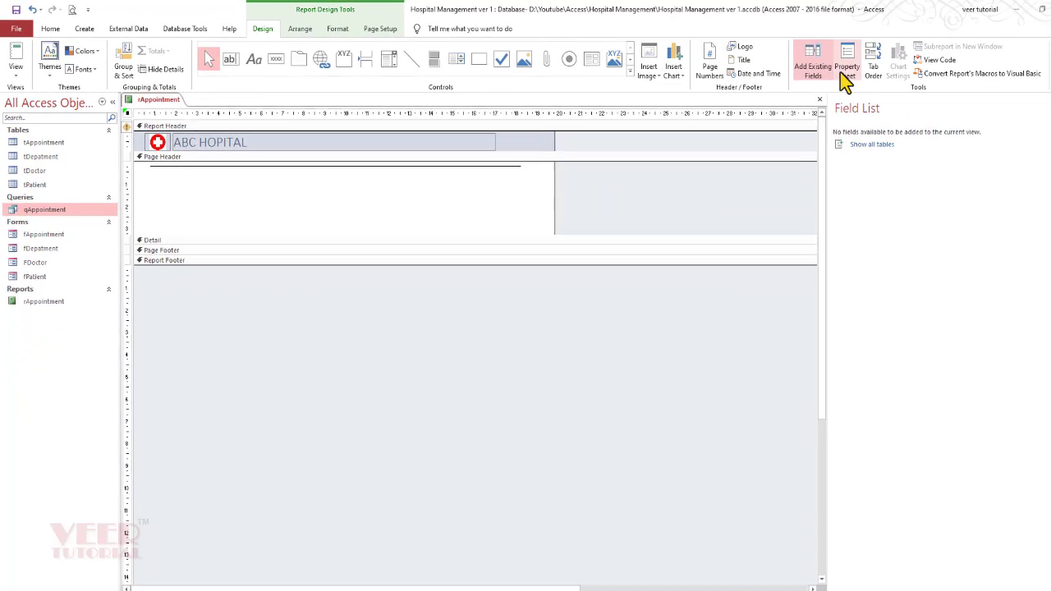
pyautogui.click(822, 64)
pyautogui.click(844, 155)
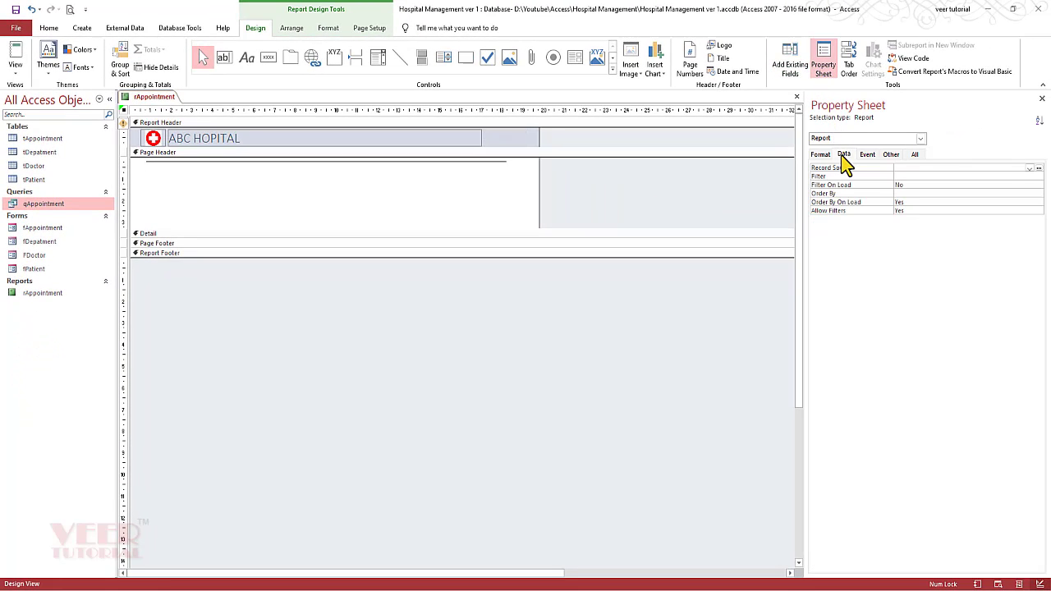
pyautogui.click(1024, 168)
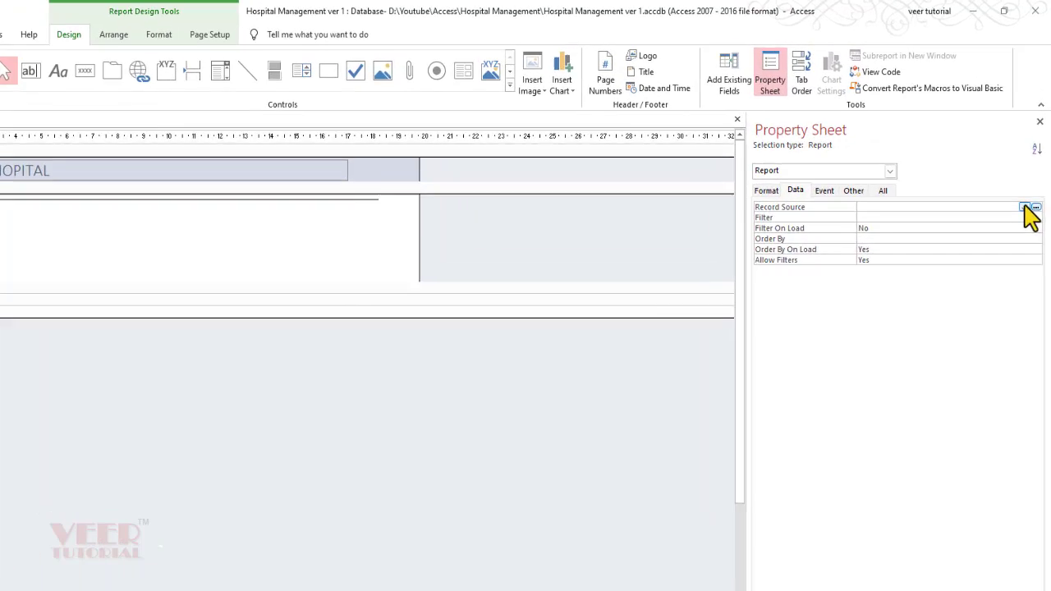
pyautogui.click(1029, 167)
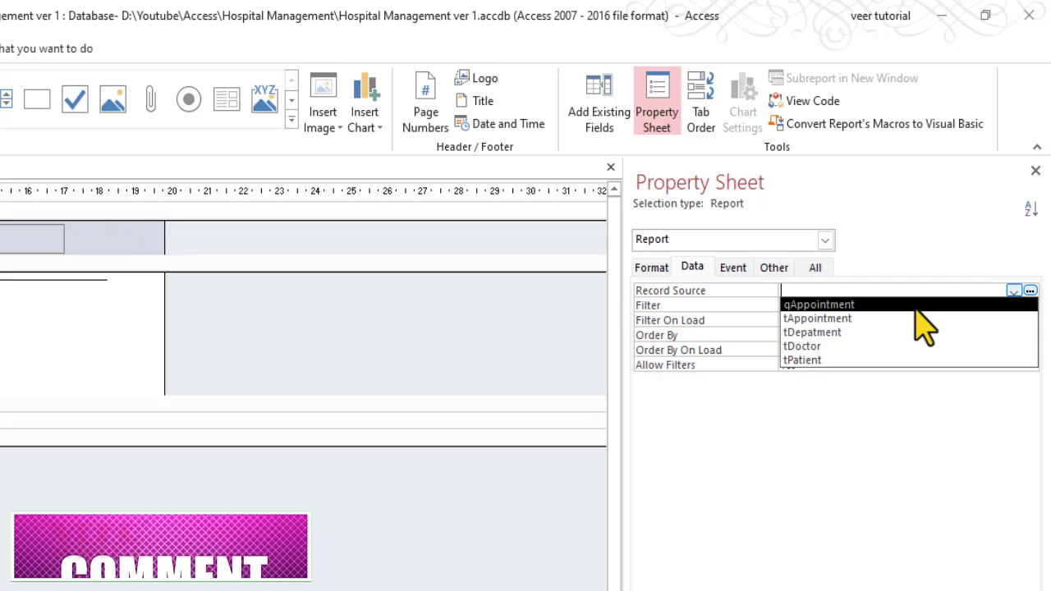
pyautogui.click(914, 306)
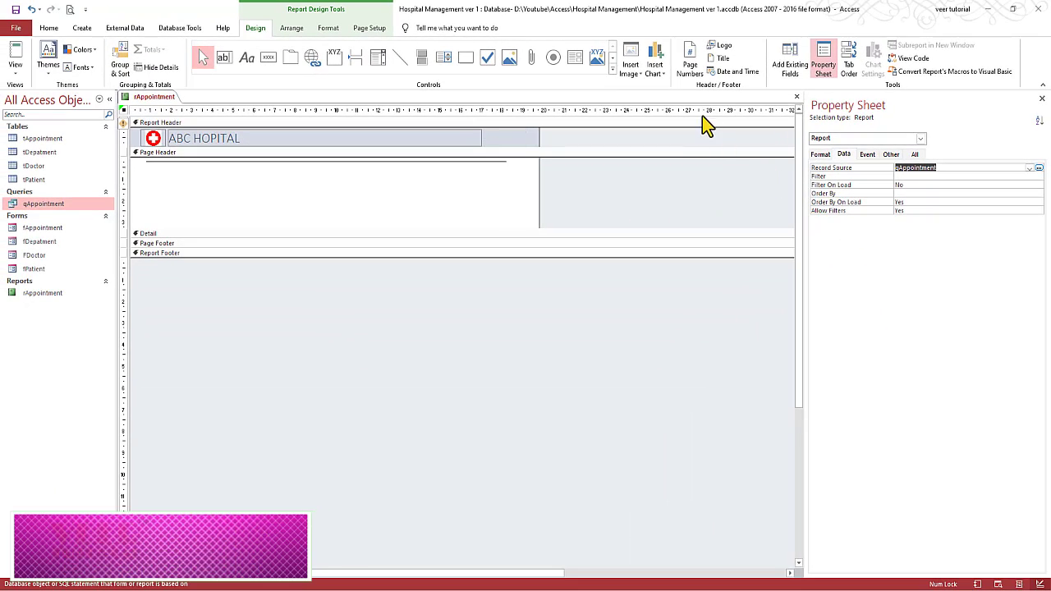
pyautogui.click(792, 70)
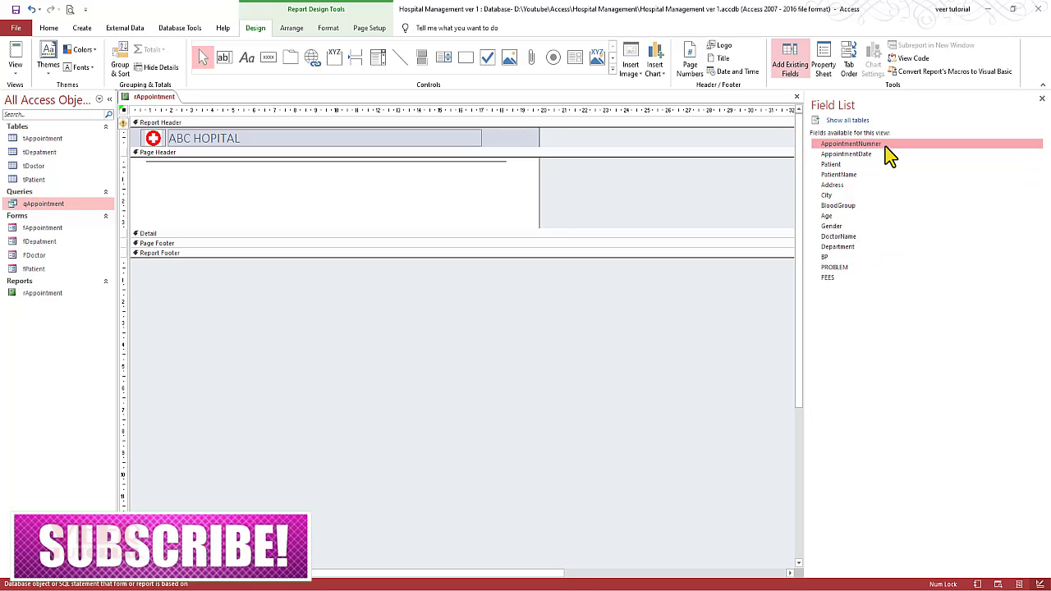
# Place AppointmentNumner in the page header as a stacked label-and-textbox layout.
pyautogui.moveTo(886, 149); pyautogui.dragTo(221, 205)
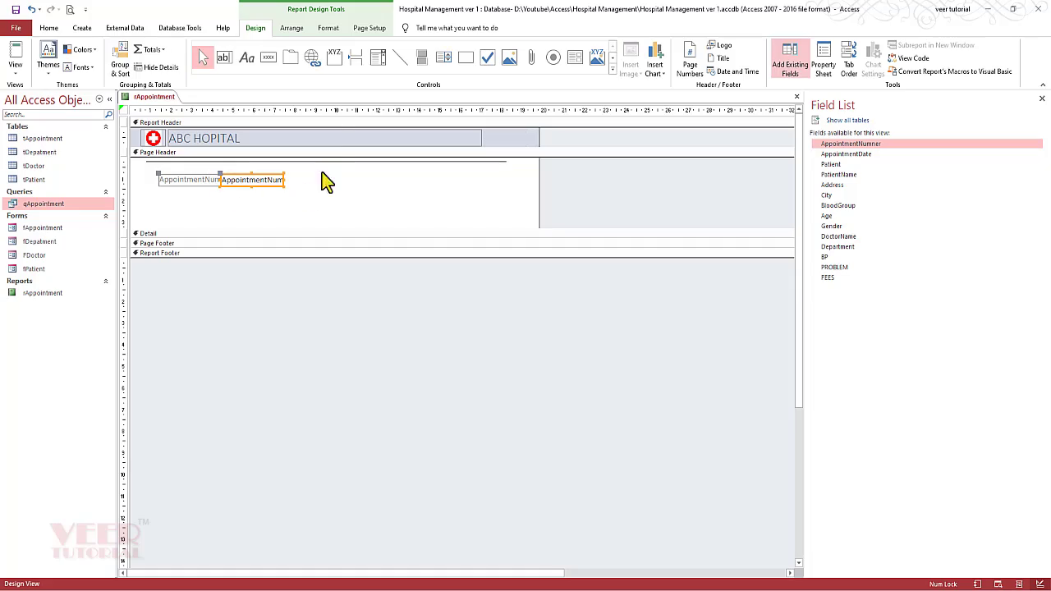
pyautogui.click(292, 30)
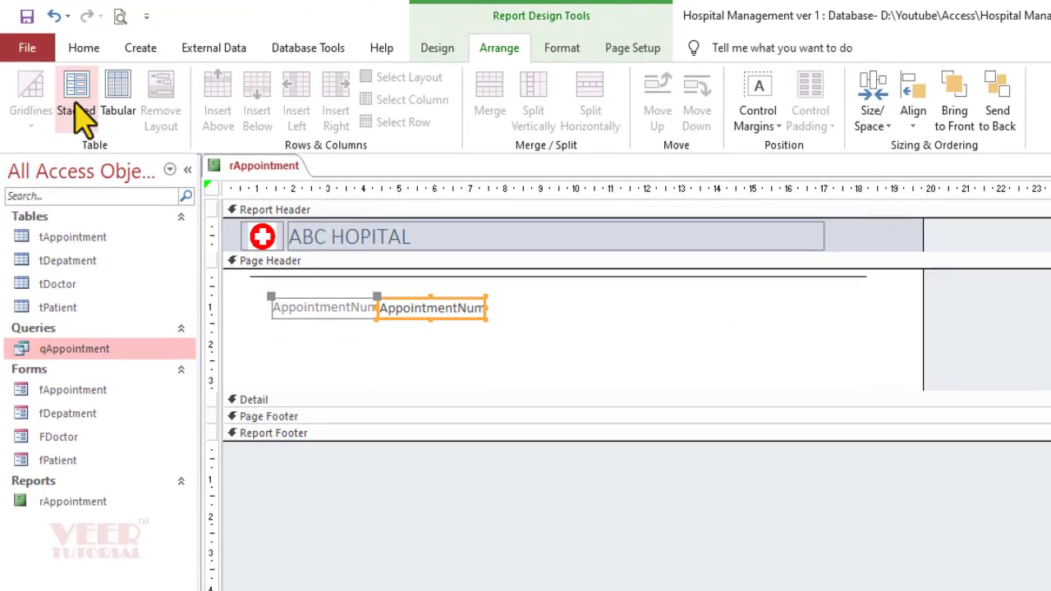
pyautogui.click(47, 64)
# Add the AppointmentDate field below the appointment number in the layout.
pyautogui.click(847, 155)
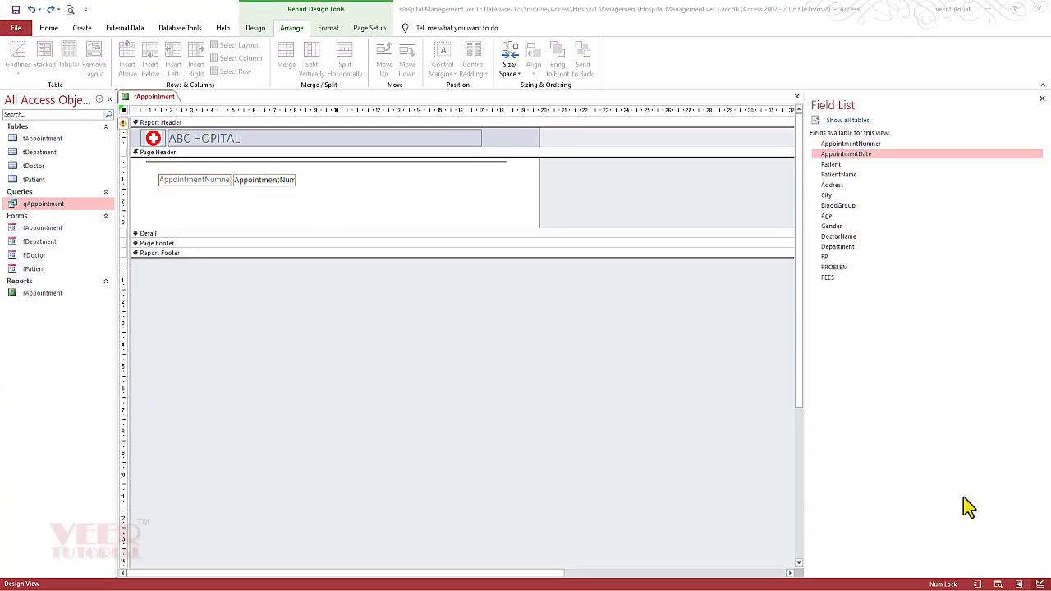
pyautogui.click(865, 154)
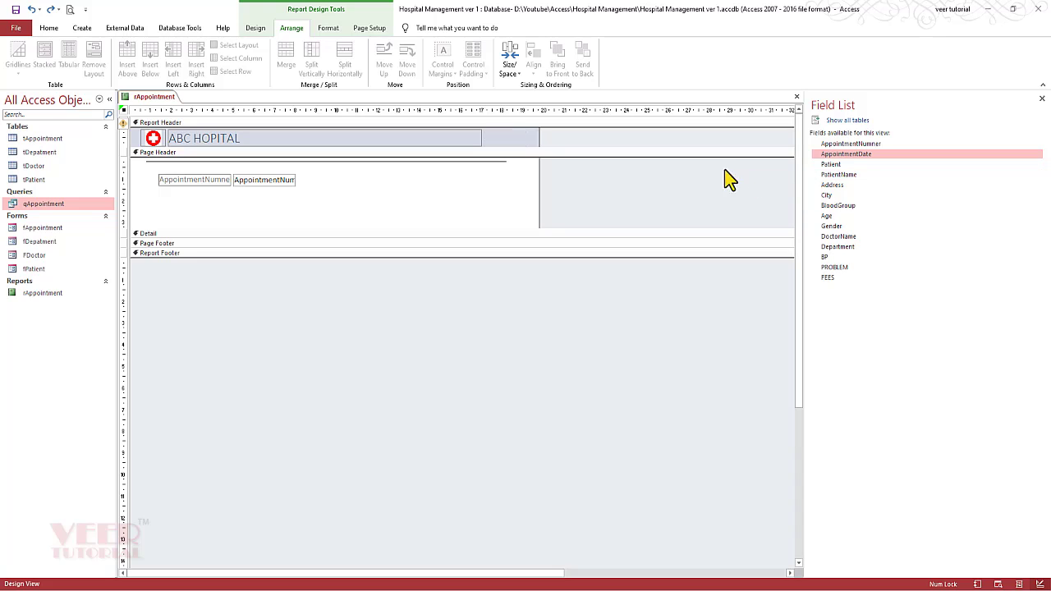
pyautogui.moveTo(886, 154); pyautogui.dragTo(271, 187)
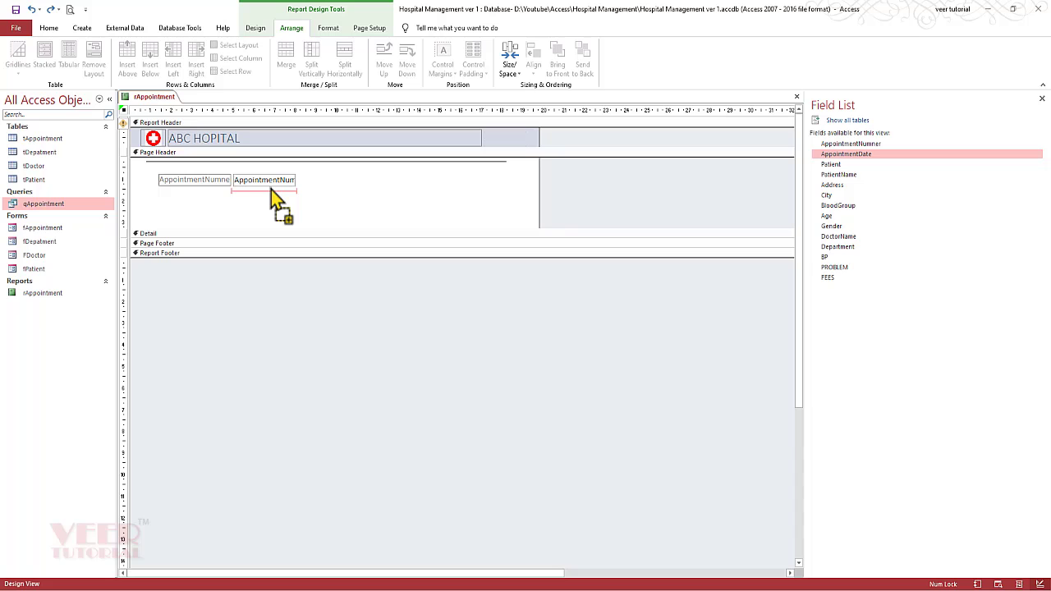
pyautogui.moveTo(271, 189); pyautogui.dragTo(273, 192)
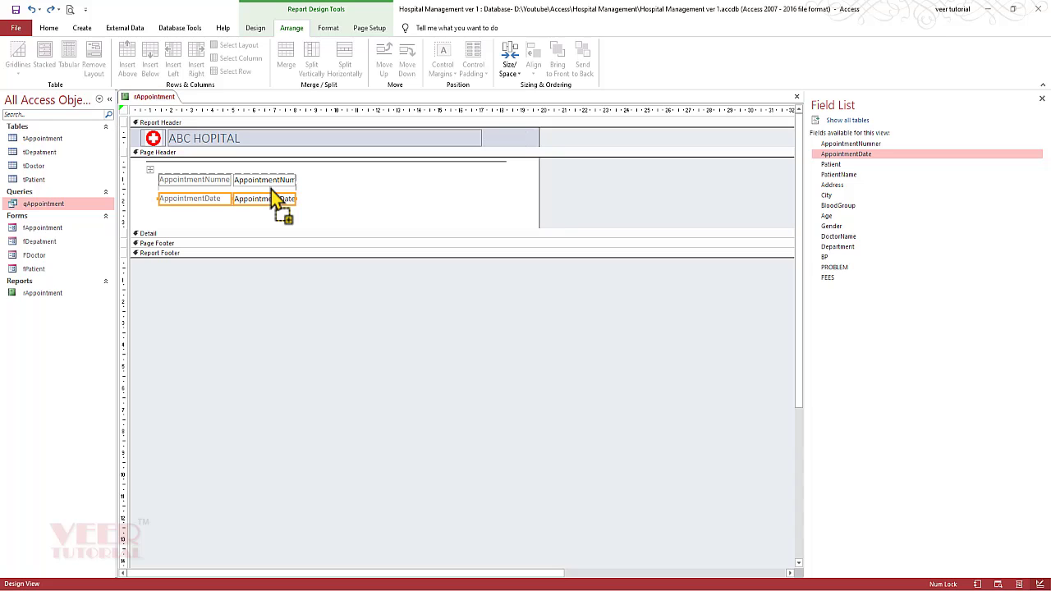
# Set Control Padding to None for both layout rows.
pyautogui.click(340, 207)
pyautogui.moveTo(314, 175); pyautogui.dragTo(159, 208)
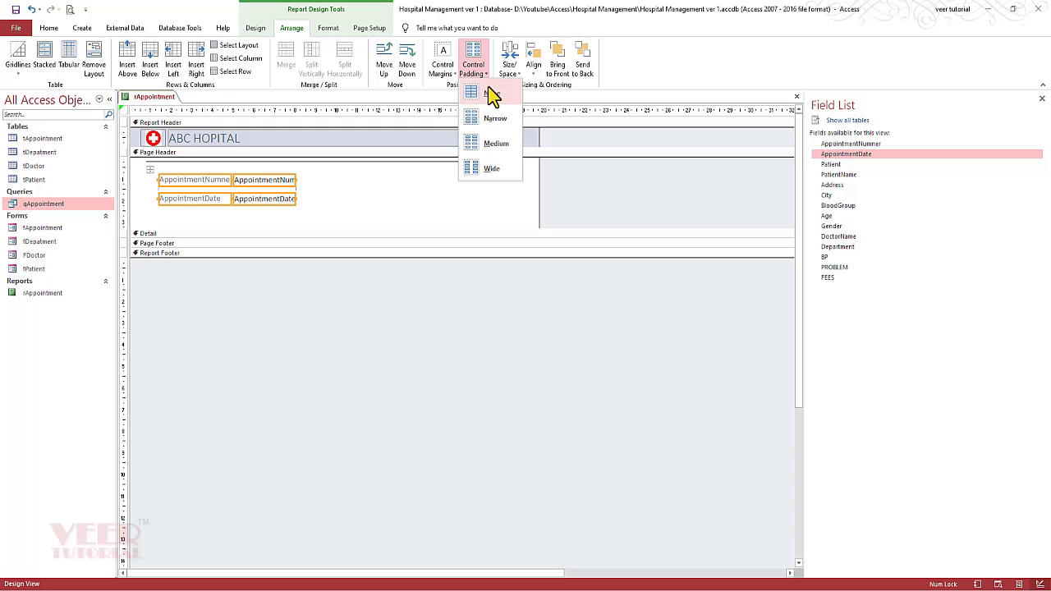
pyautogui.click(492, 96)
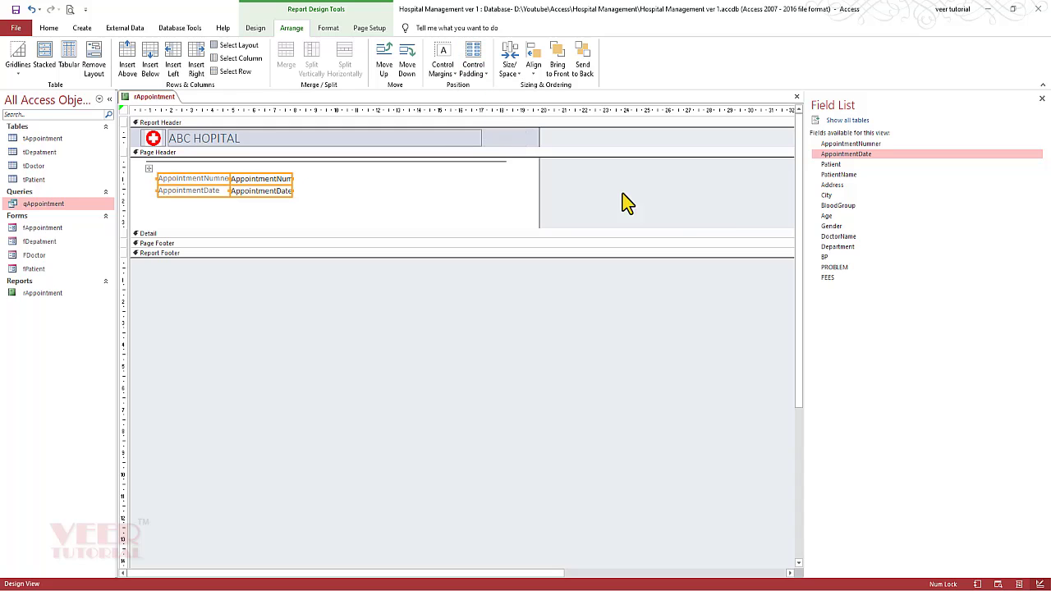
# Set the Border Style of the appointment number and date controls to Transparent.
pyautogui.click(49, 27)
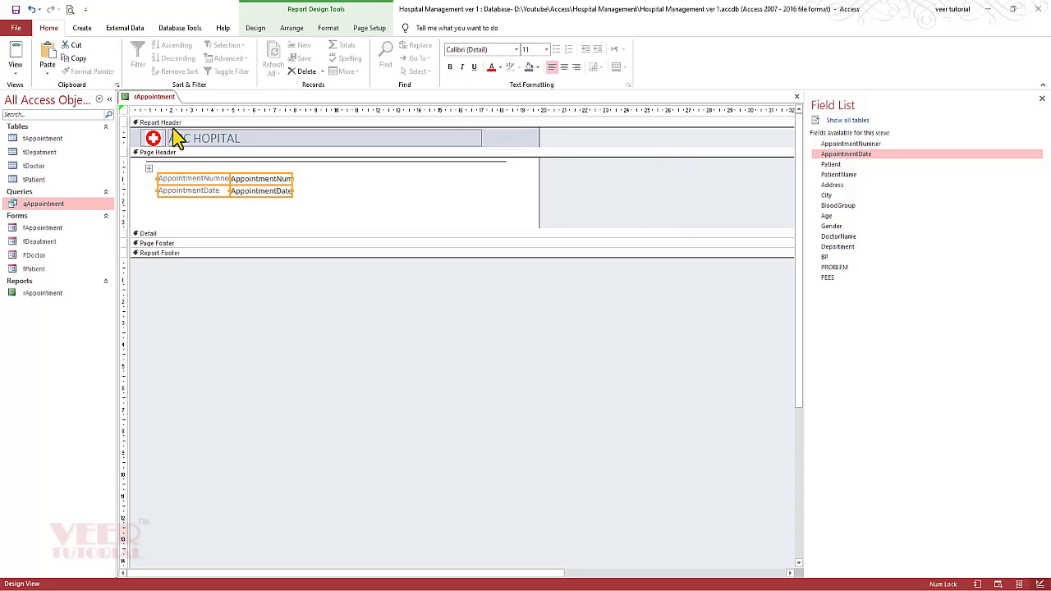
pyautogui.click(256, 28)
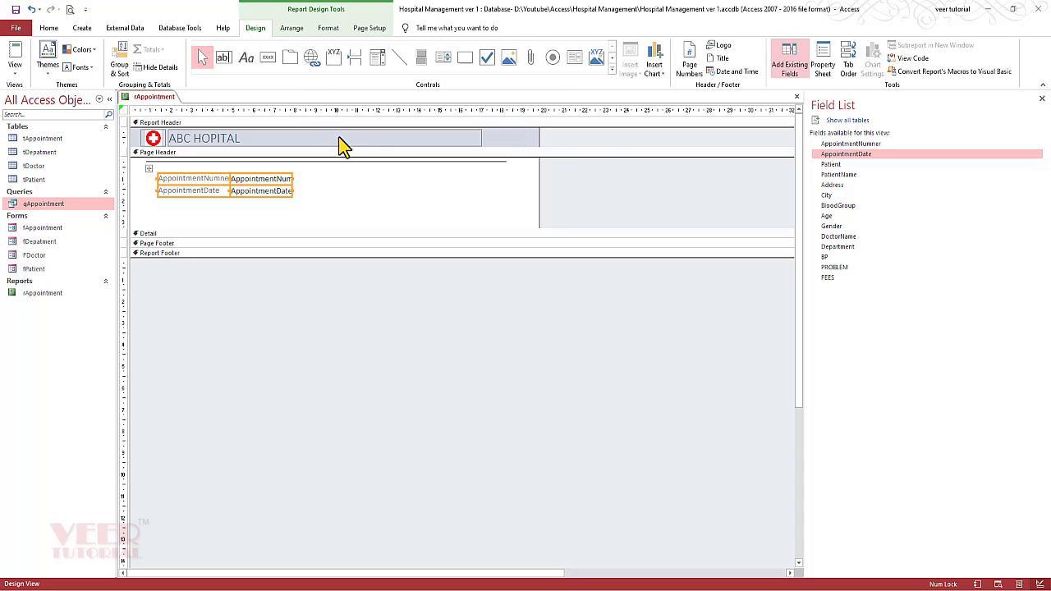
pyautogui.click(831, 68)
pyautogui.click(822, 156)
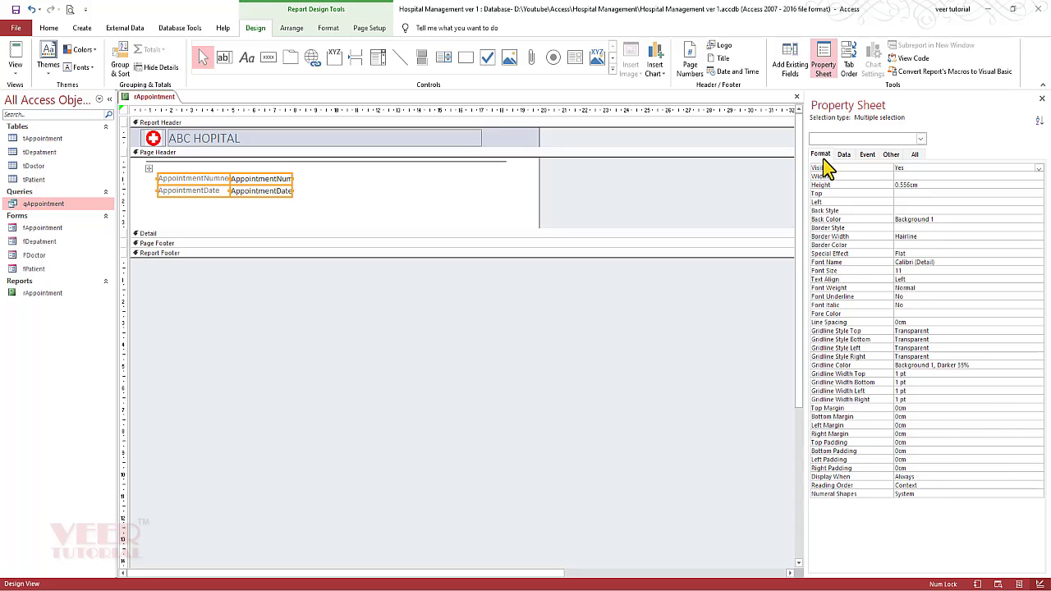
pyautogui.click(942, 229)
pyautogui.click(1037, 229)
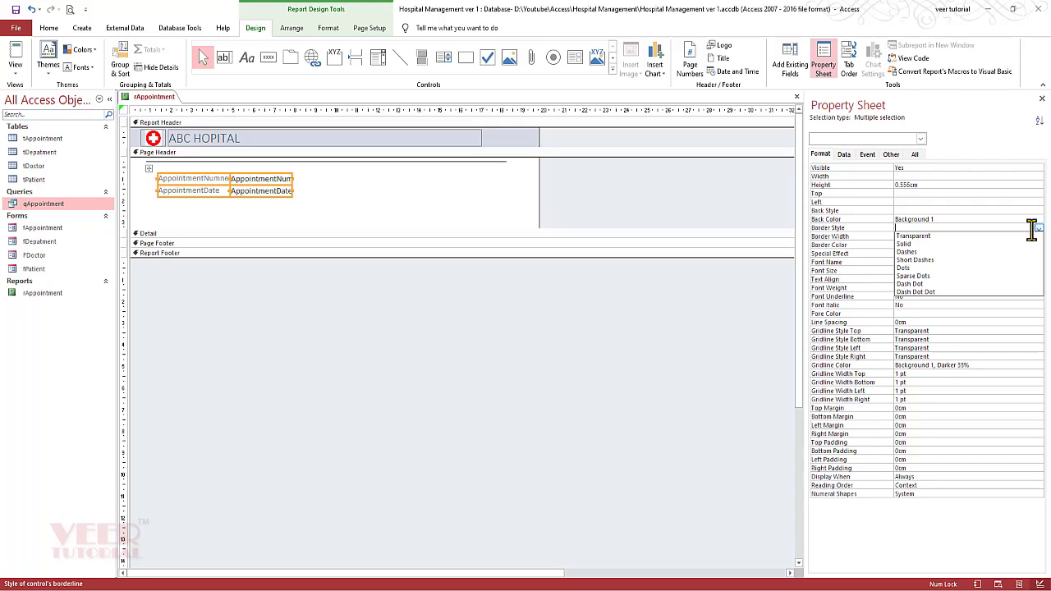
pyautogui.click(1002, 238)
pyautogui.click(553, 363)
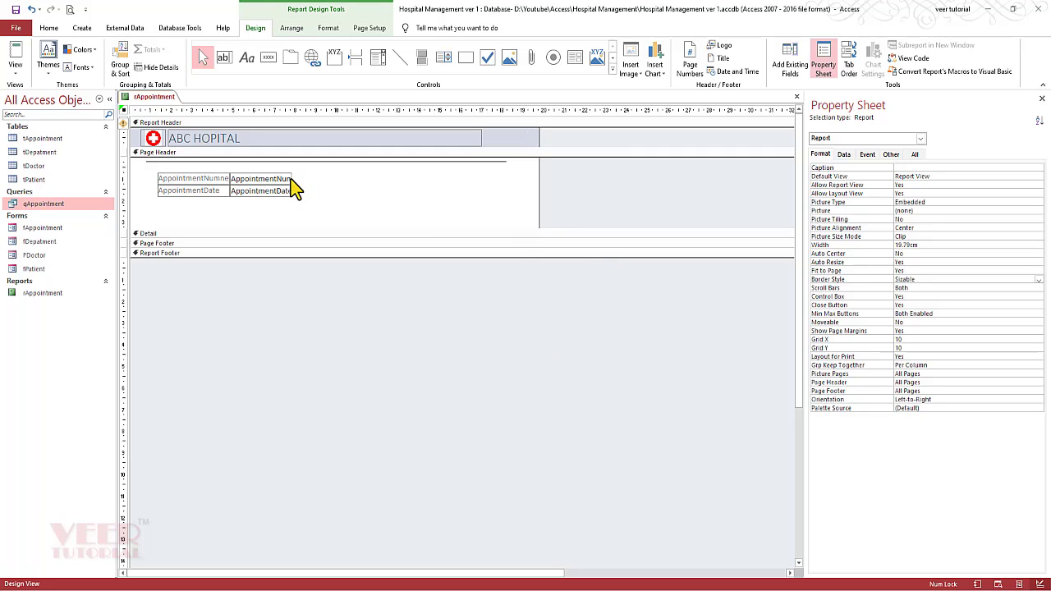
pyautogui.click(85, 9)
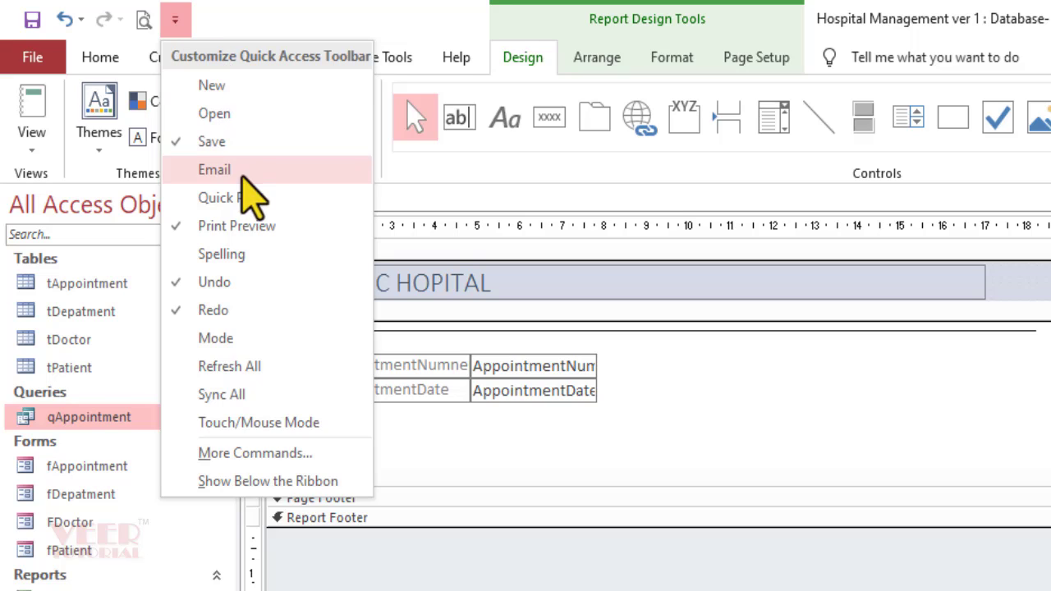
pyautogui.click(144, 19)
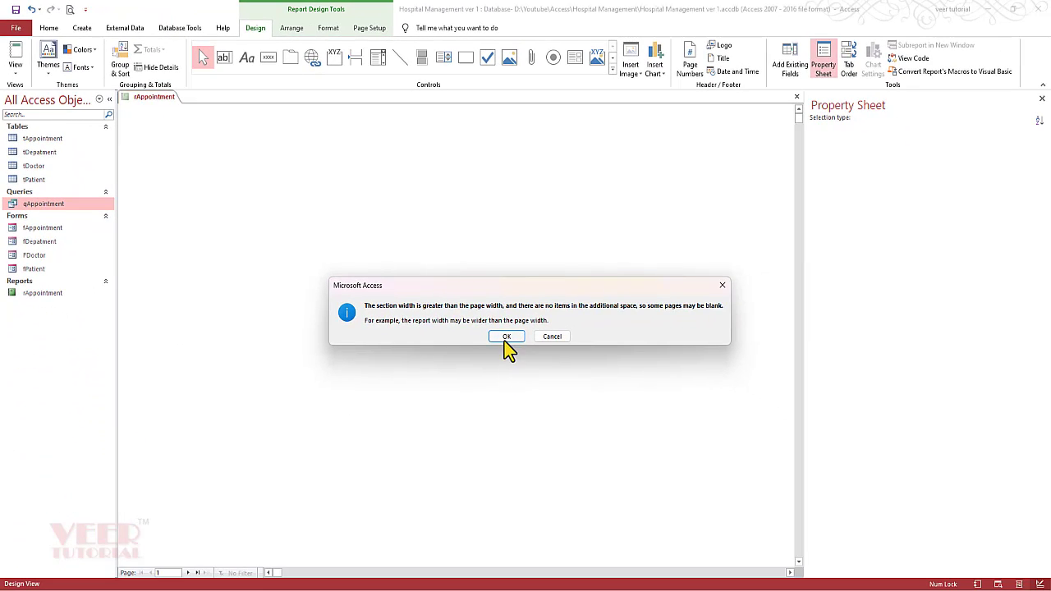
pyautogui.click(502, 338)
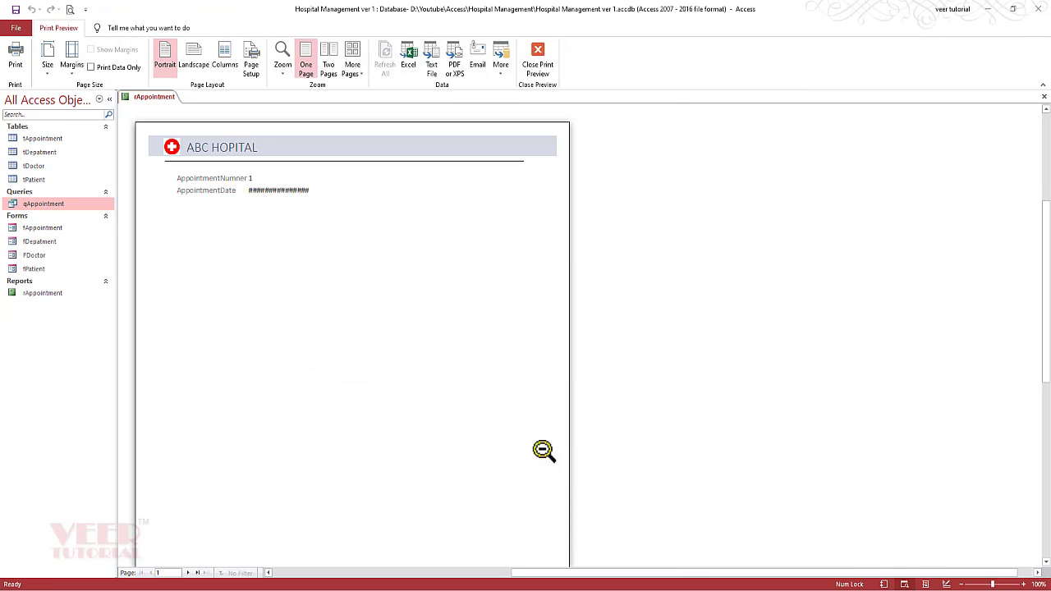
pyautogui.click(274, 206)
pyautogui.click(537, 147)
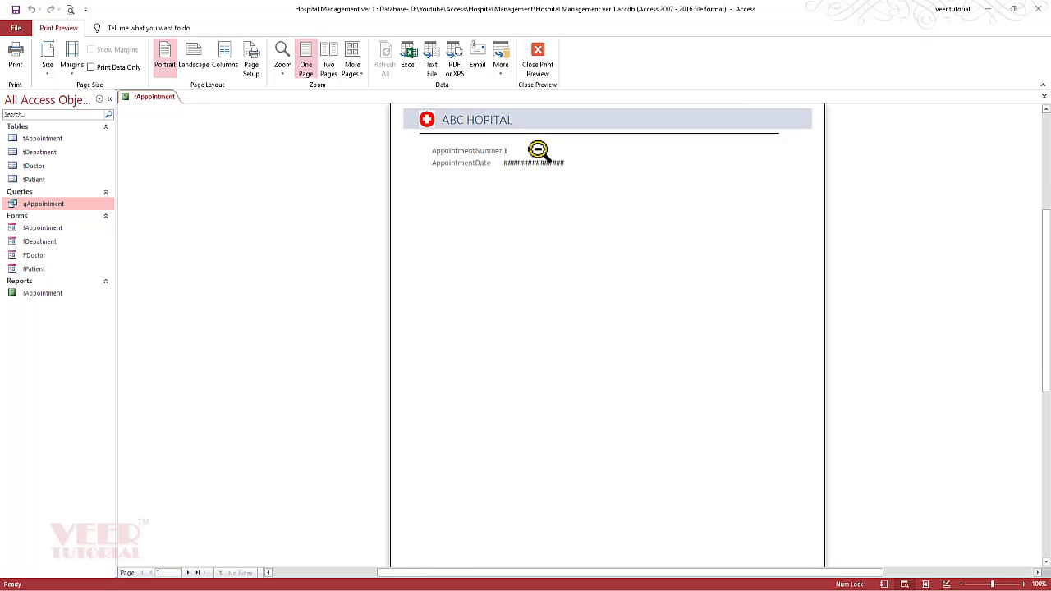
pyautogui.click(536, 150)
pyautogui.click(539, 65)
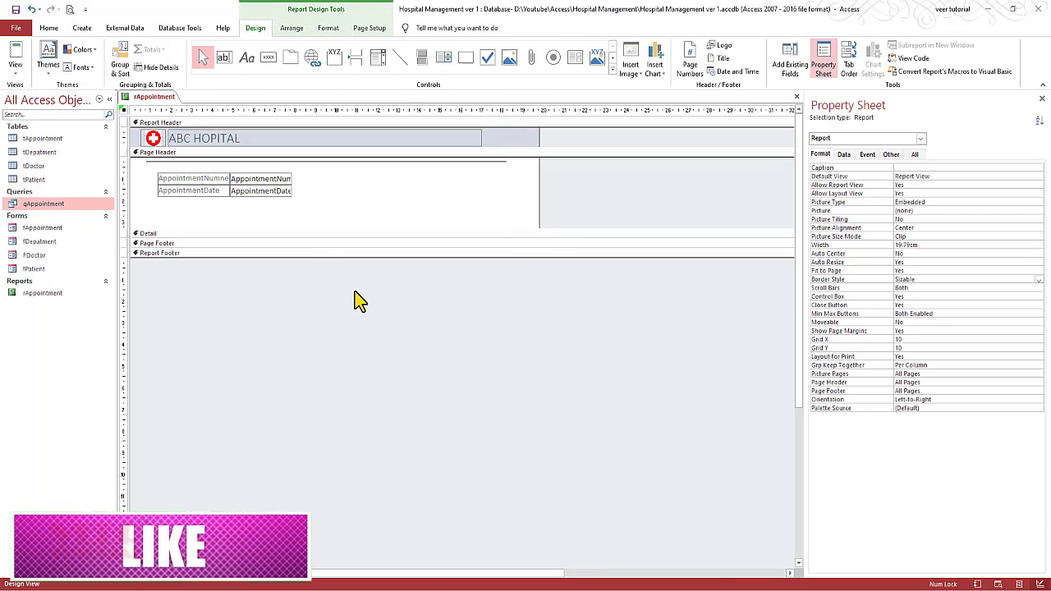
# Format AppointmentDate as Medium Date and preview the report, dismissing the section-width warning.
pyautogui.click(275, 195)
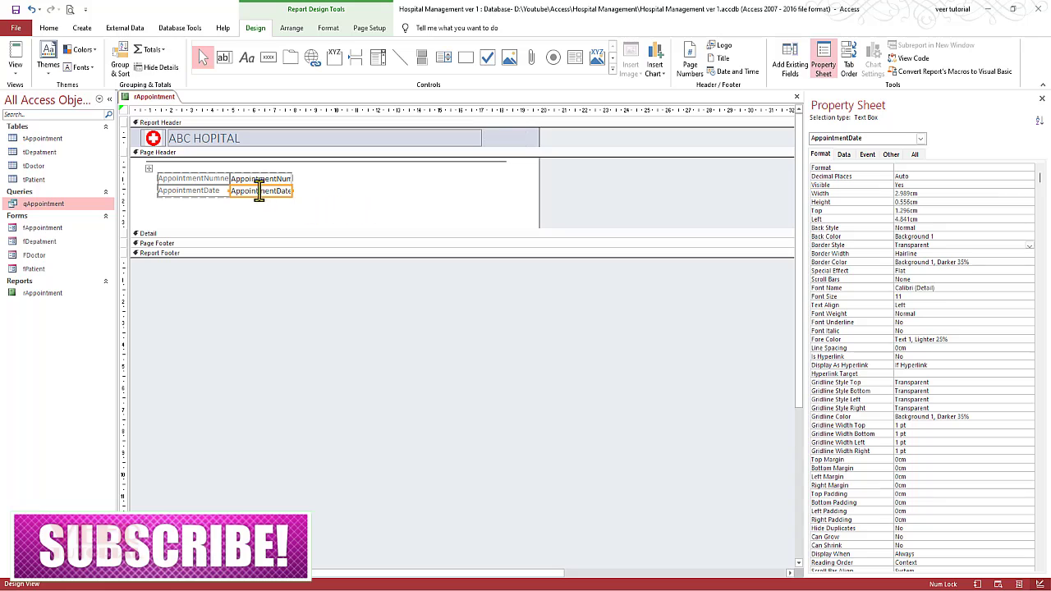
pyautogui.click(940, 169)
pyautogui.click(1029, 168)
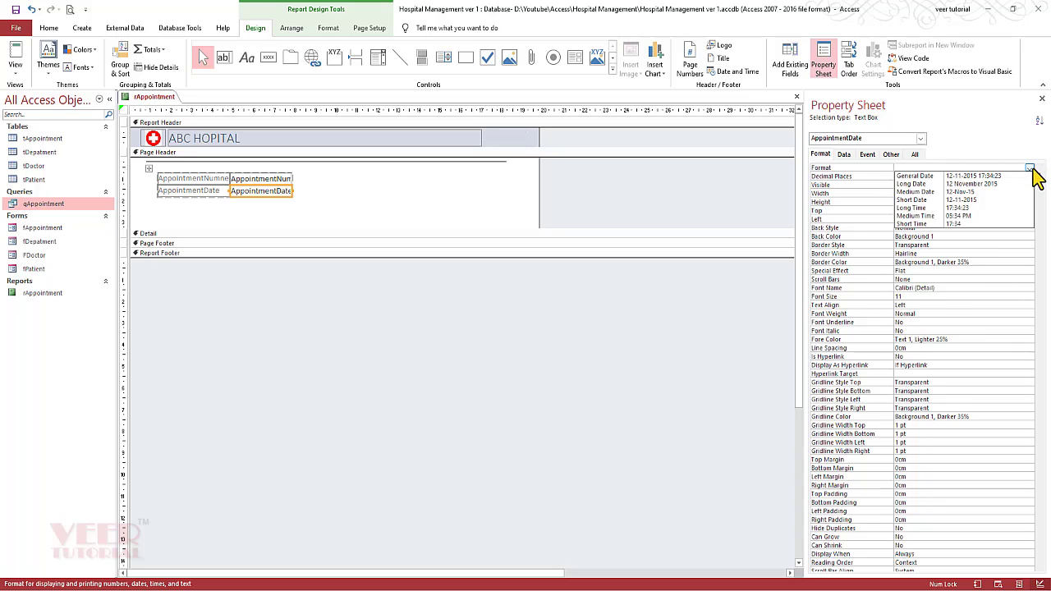
pyautogui.click(994, 194)
pyautogui.click(402, 380)
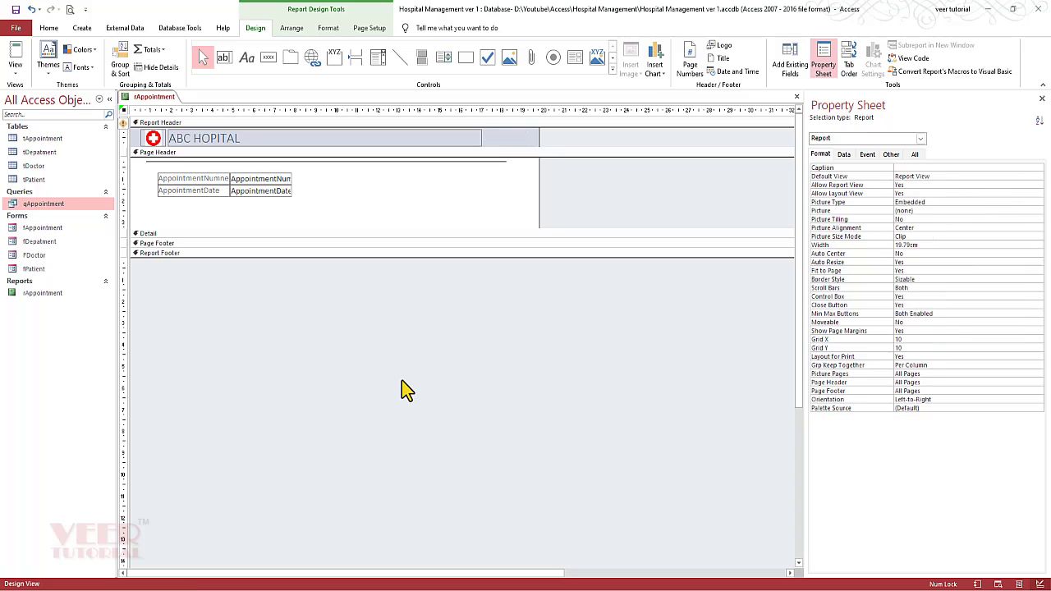
pyautogui.click(71, 9)
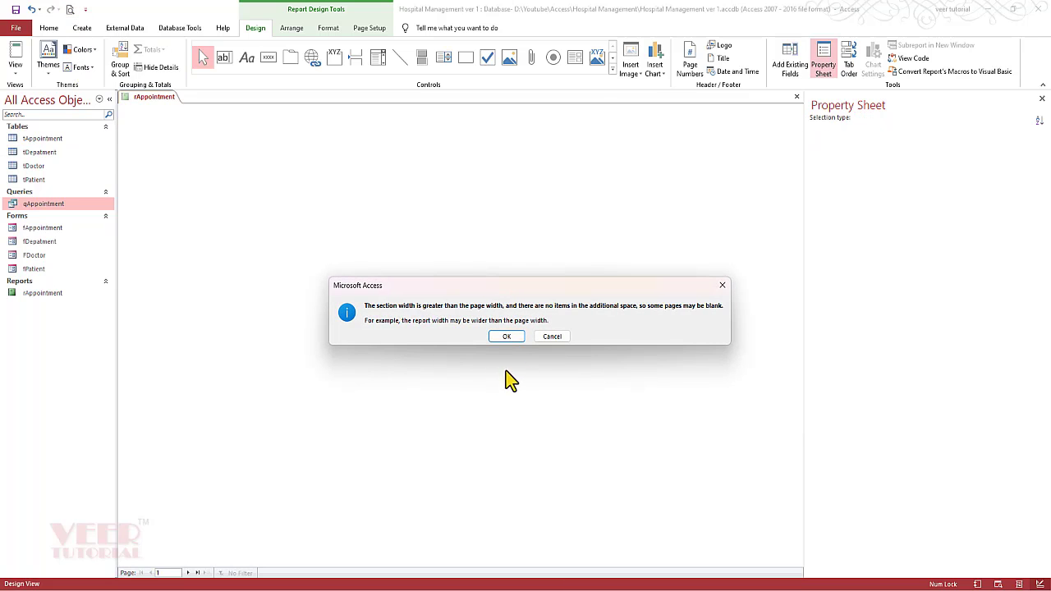
pyautogui.click(507, 336)
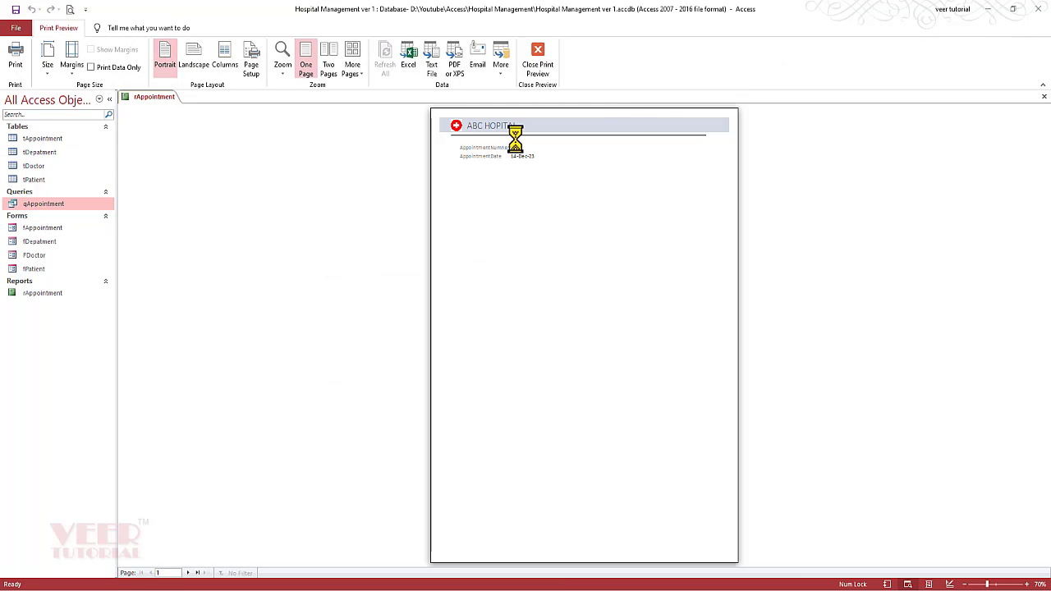
# Return to Design view and drag the report's right edge in to 19.206 cm.
pyautogui.click(517, 141)
pyautogui.click(538, 59)
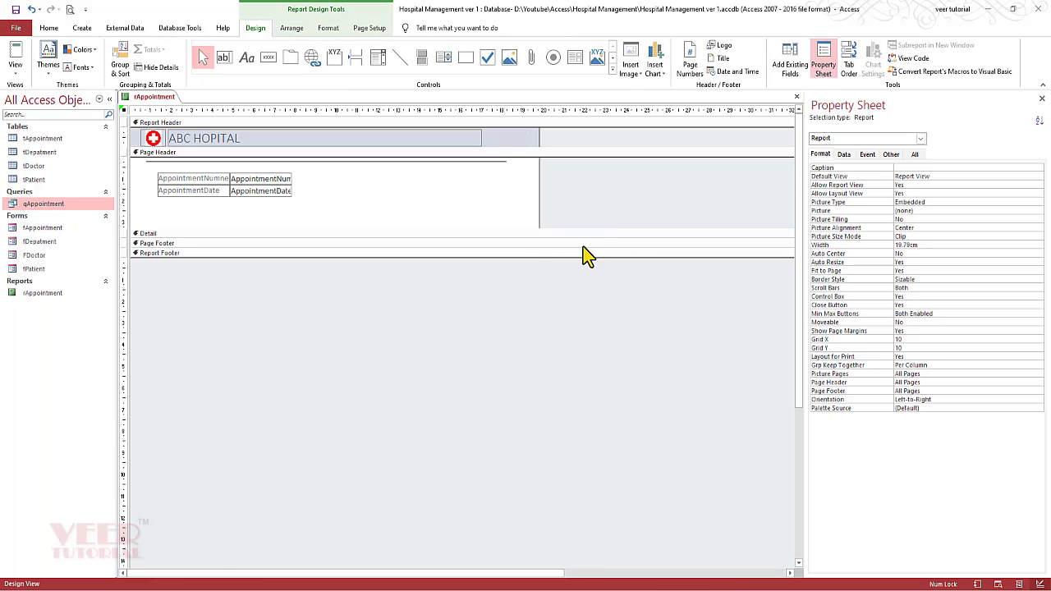
pyautogui.moveTo(538, 193)
pyautogui.mouseDown()
pyautogui.moveTo(512, 192)
pyautogui.moveTo(527, 194)
pyautogui.mouseUp()
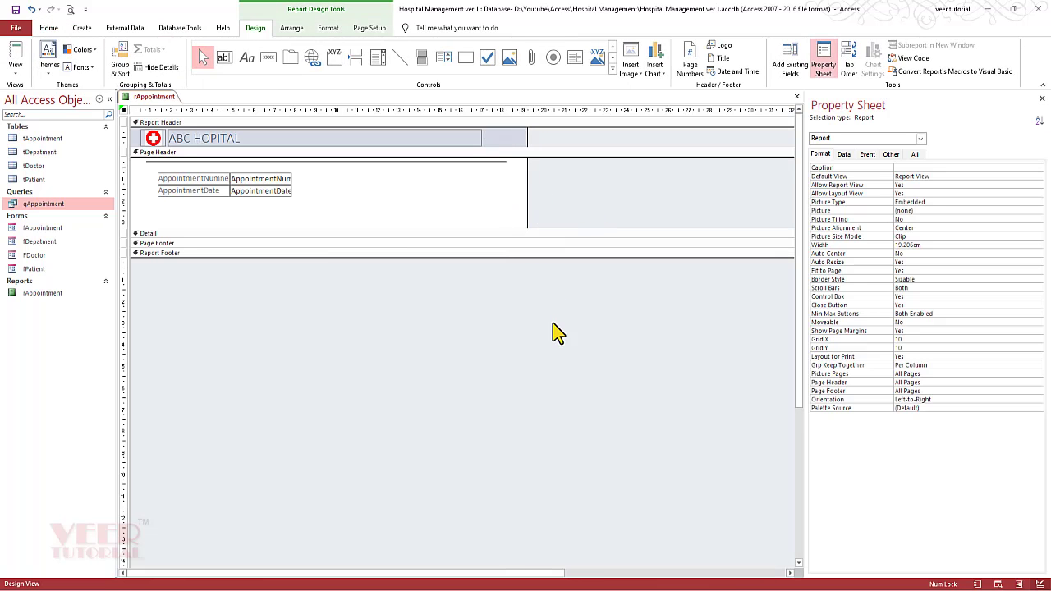
# Check the narrowed report in Print Preview, then go back to Design view and select the header line.
pyautogui.click(70, 10)
pyautogui.click(556, 152)
pyautogui.click(556, 154)
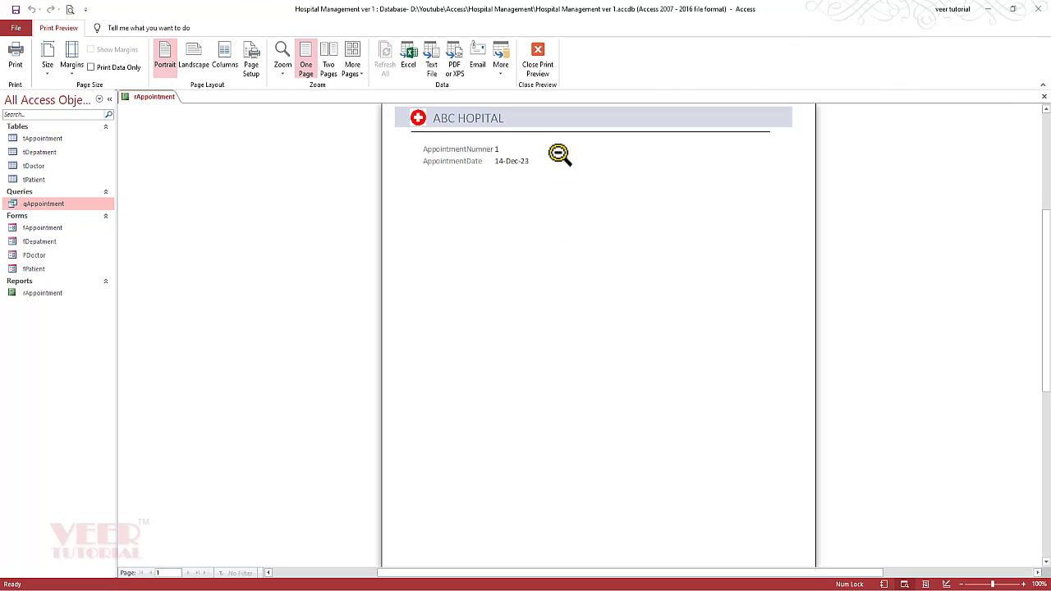
pyautogui.click(534, 141)
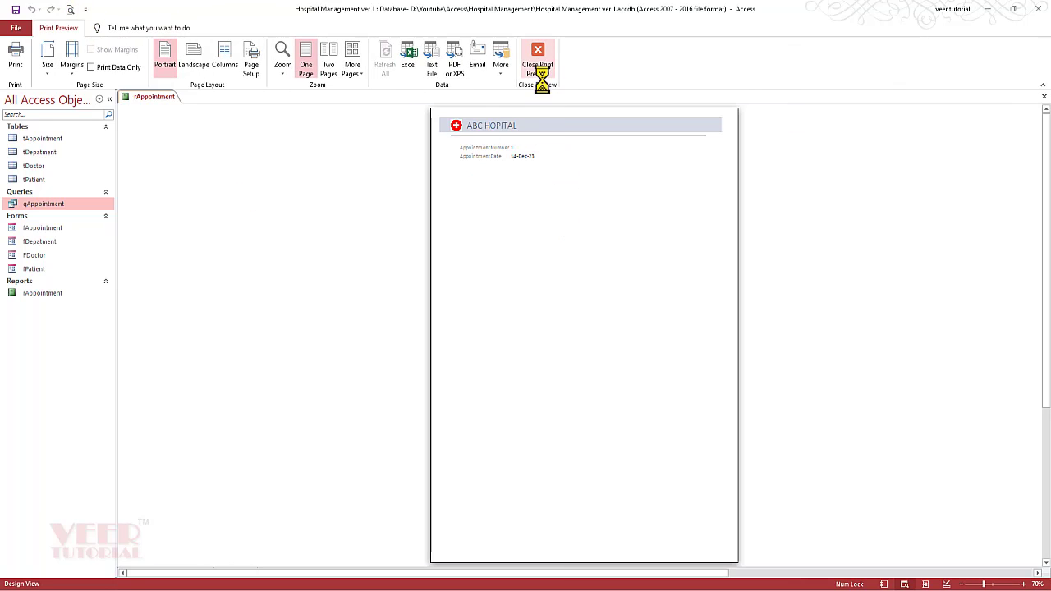
pyautogui.click(539, 65)
pyautogui.moveTo(459, 195); pyautogui.dragTo(476, 159)
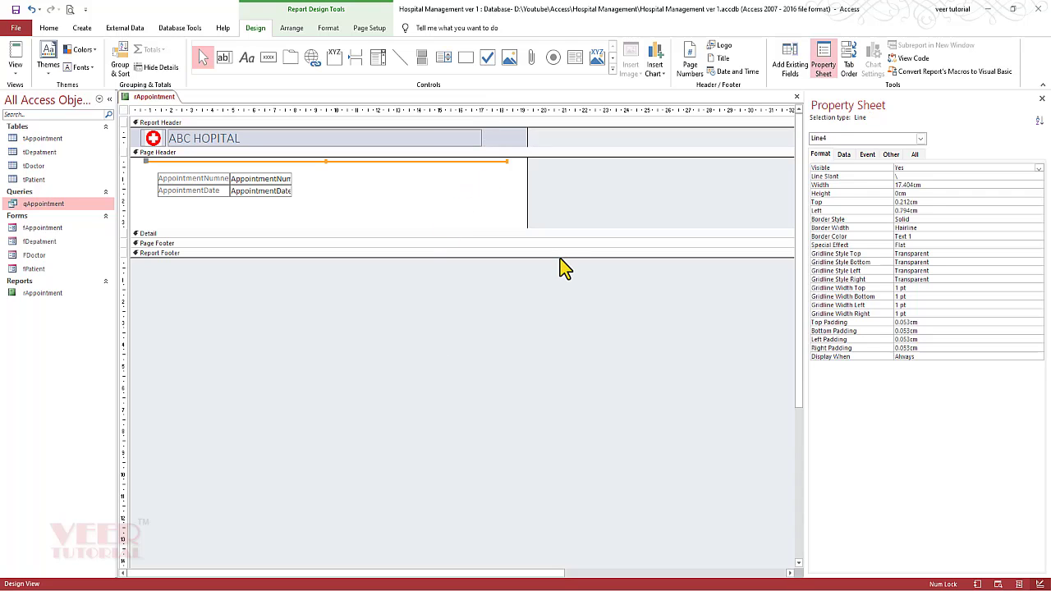
# Duplicate the header line below the appointment fields and drag the Page Header taller.
pyautogui.hotkey('ctrl', 'c')
pyautogui.hotkey('ctrl', 'v')
pyautogui.moveTo(494, 168); pyautogui.dragTo(491, 200)
pyautogui.click(575, 205)
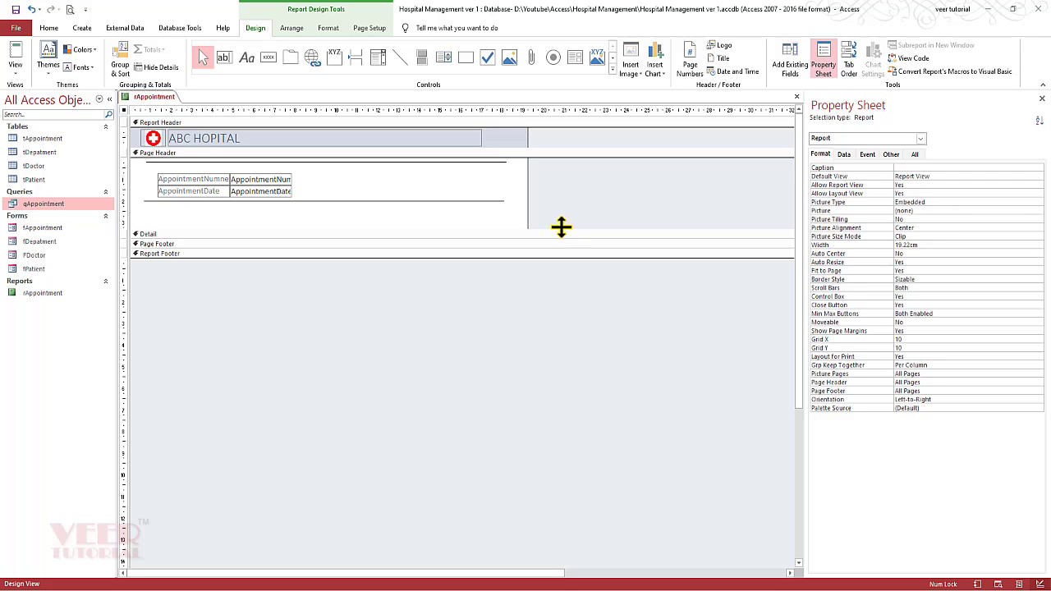
pyautogui.moveTo(560, 227); pyautogui.dragTo(565, 282)
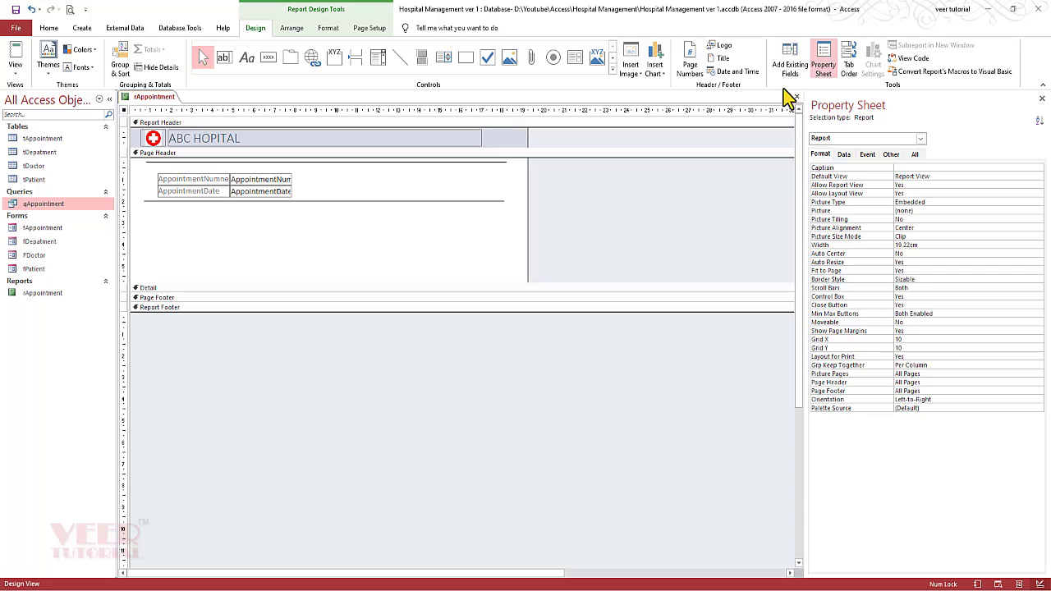
# Add DoctorName, Department and FEES to the Page Header as a stacked layout.
pyautogui.click(789, 57)
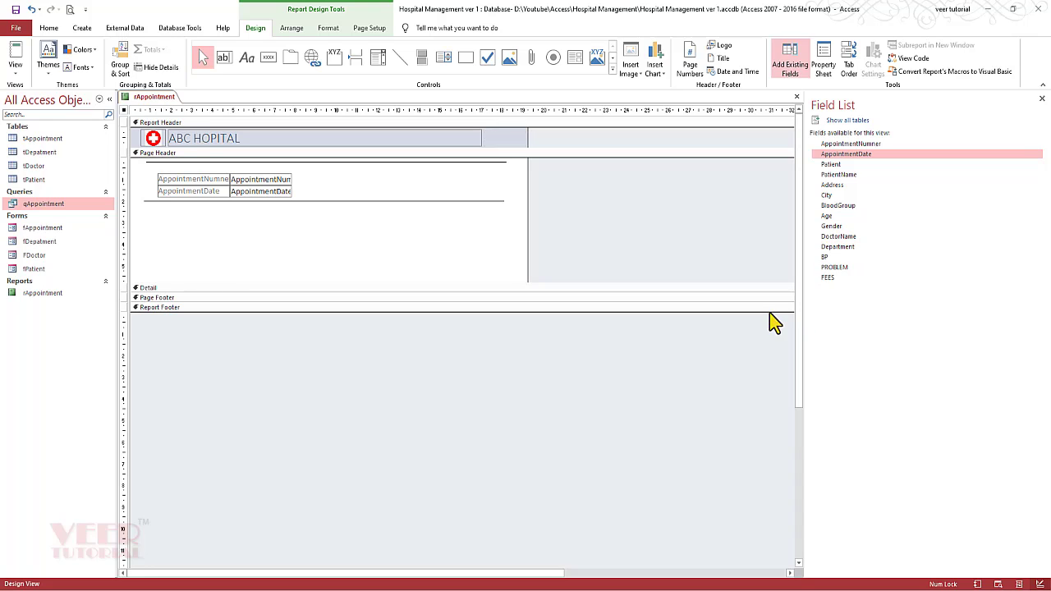
pyautogui.moveTo(853, 239); pyautogui.dragTo(430, 233)
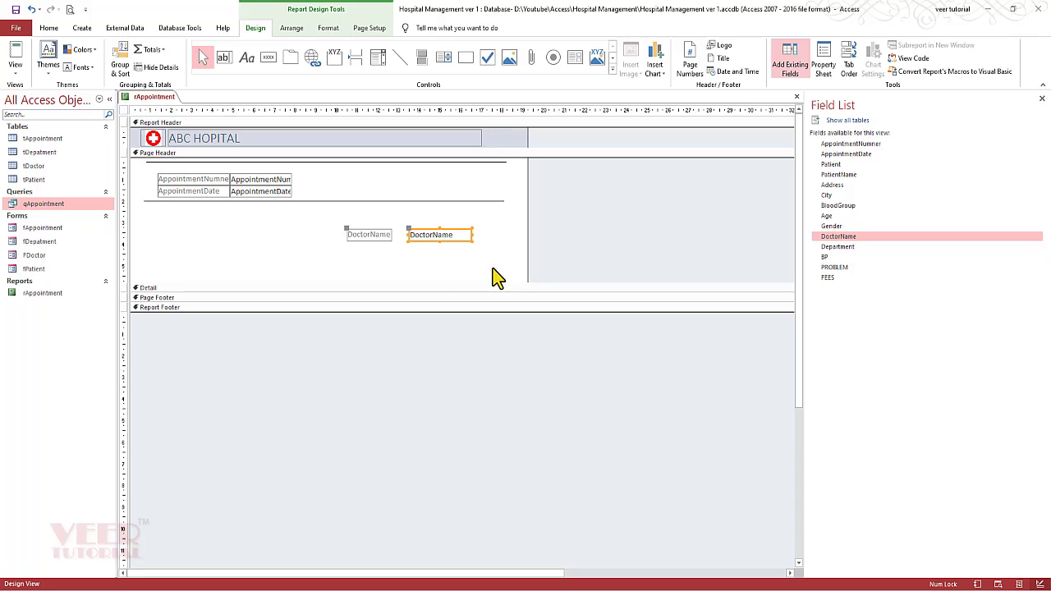
pyautogui.click(291, 28)
pyautogui.click(45, 62)
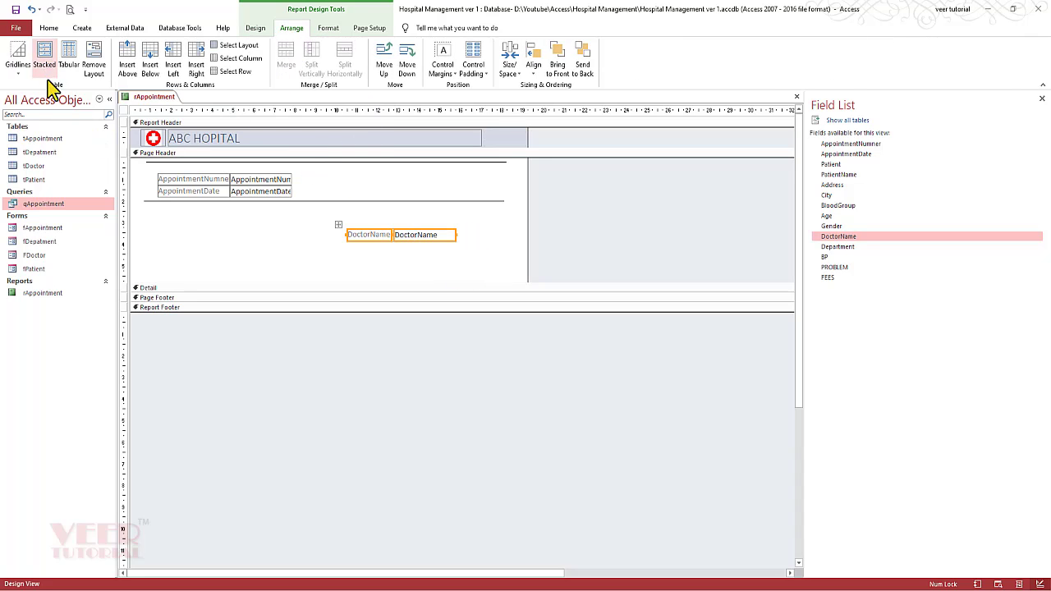
pyautogui.click(853, 247)
pyautogui.moveTo(864, 250); pyautogui.dragTo(435, 256)
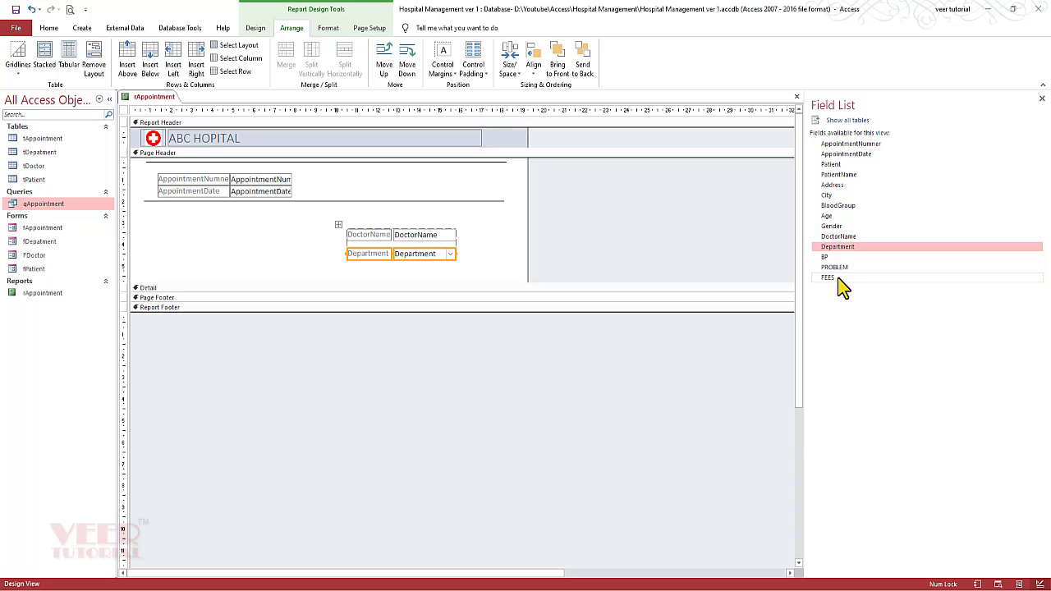
pyautogui.moveTo(845, 279); pyautogui.dragTo(451, 265)
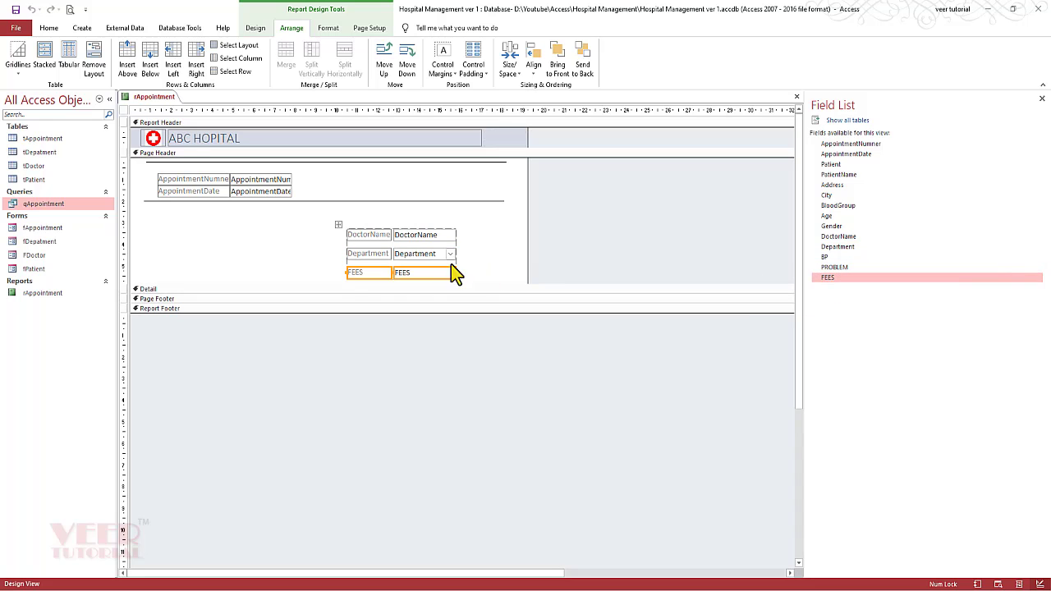
# Set Control Padding to None for the DoctorName, Department and FEES block.
pyautogui.moveTo(469, 223); pyautogui.dragTo(343, 280)
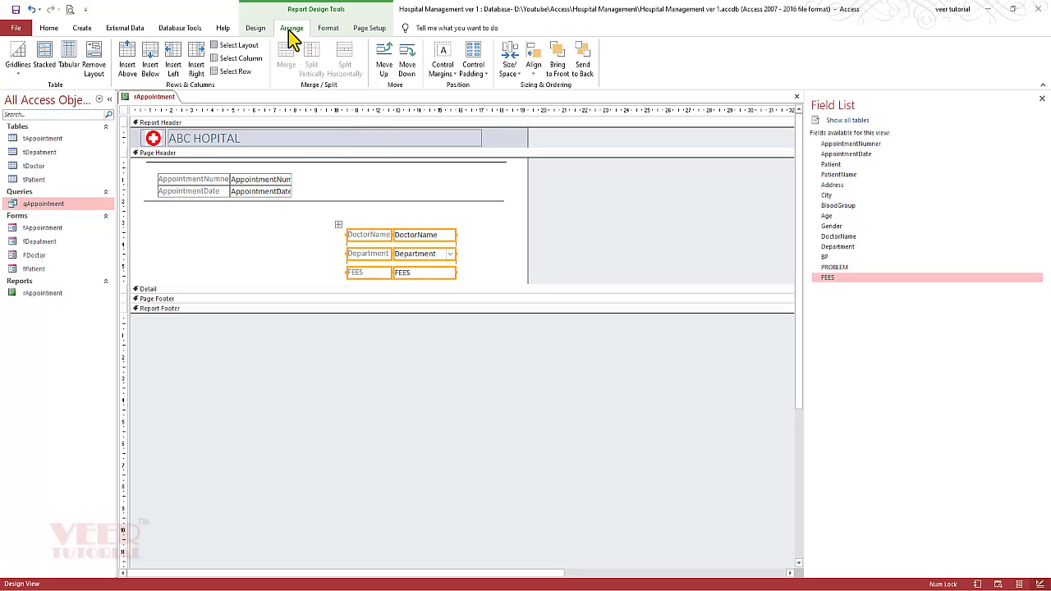
pyautogui.click(473, 62)
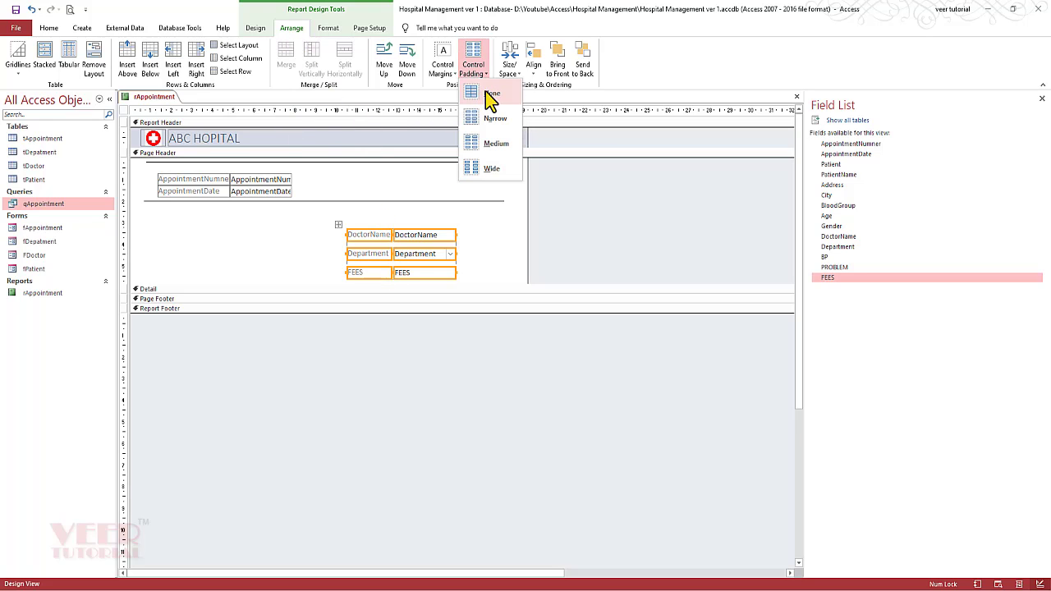
pyautogui.click(490, 95)
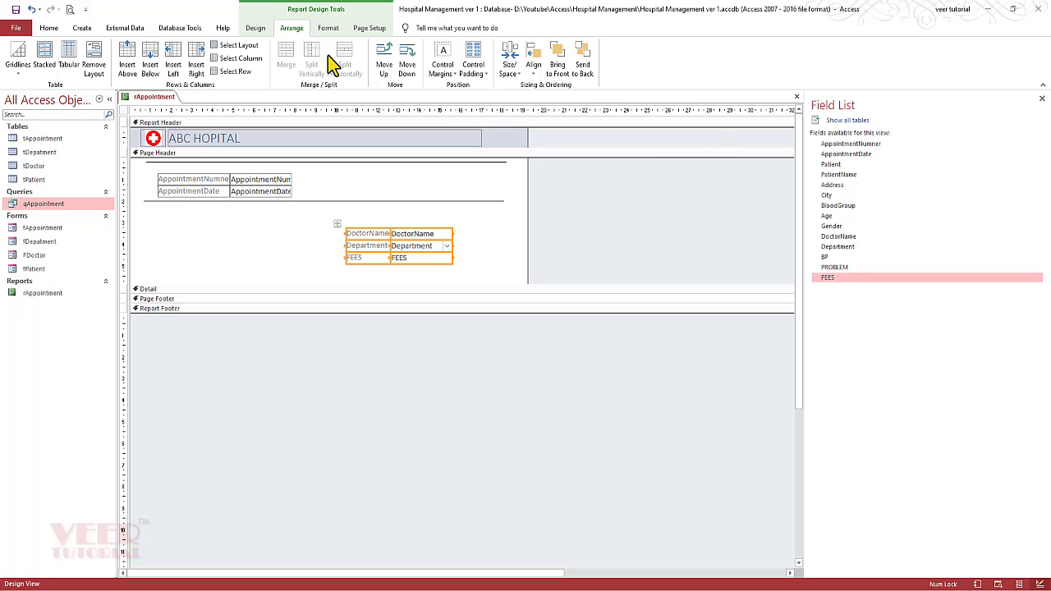
pyautogui.click(255, 28)
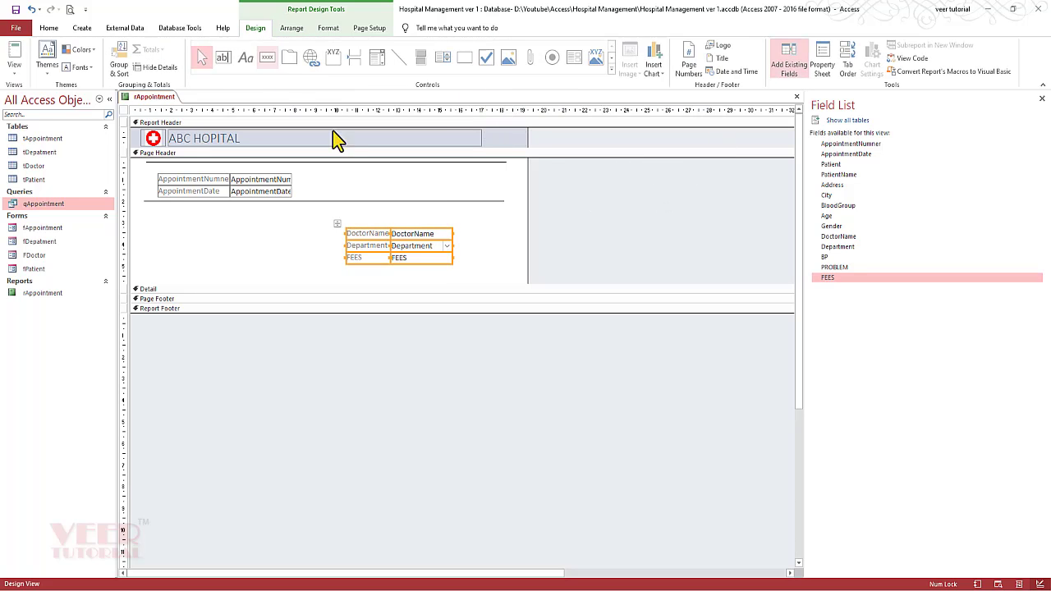
# Set Border Style to Transparent for the doctor block's controls.
pyautogui.click(823, 69)
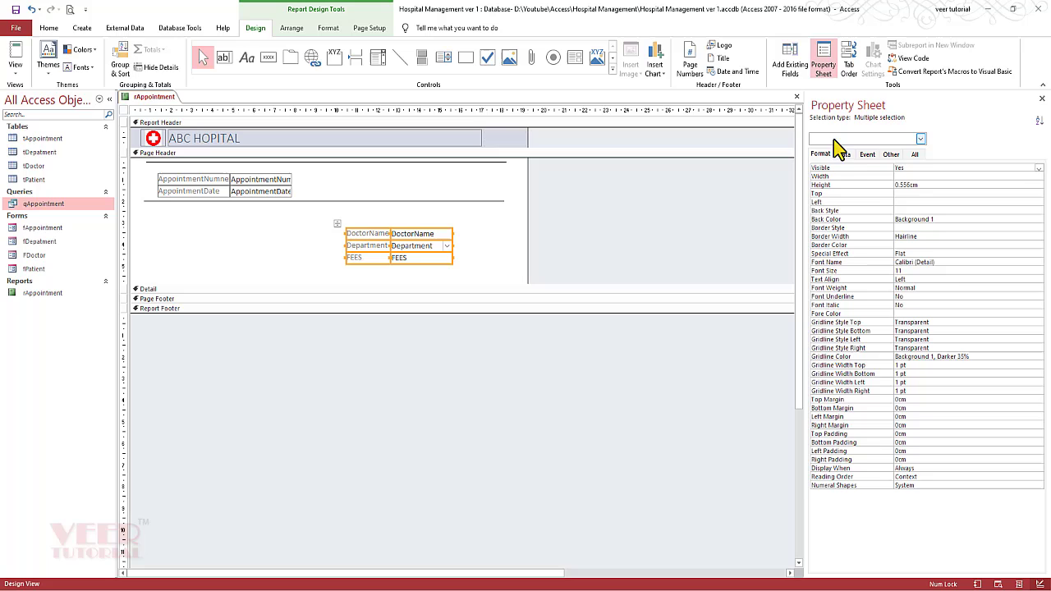
pyautogui.click(944, 228)
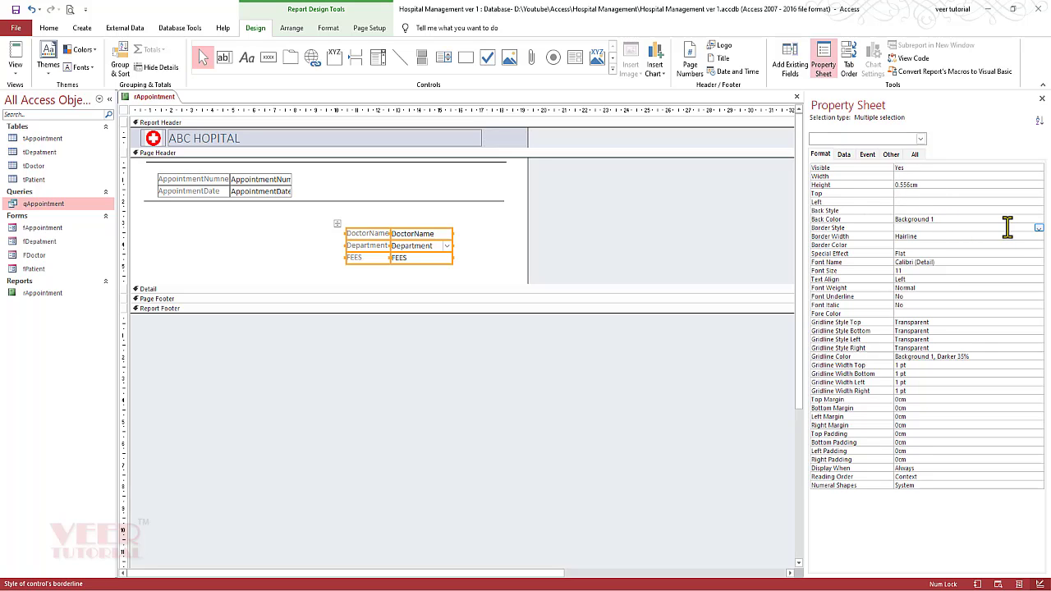
pyautogui.click(1038, 228)
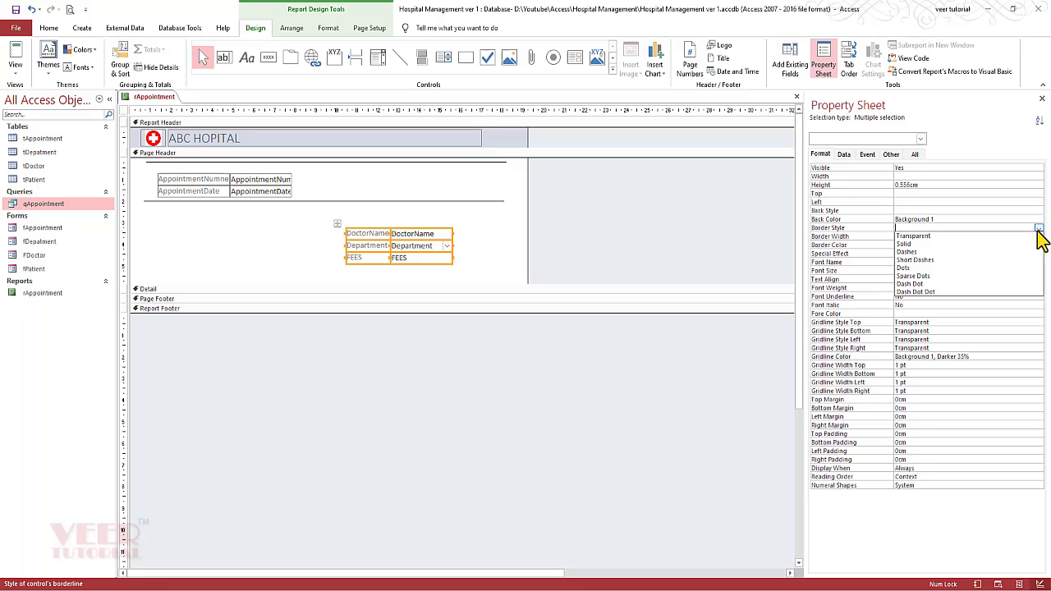
pyautogui.click(996, 238)
pyautogui.click(584, 222)
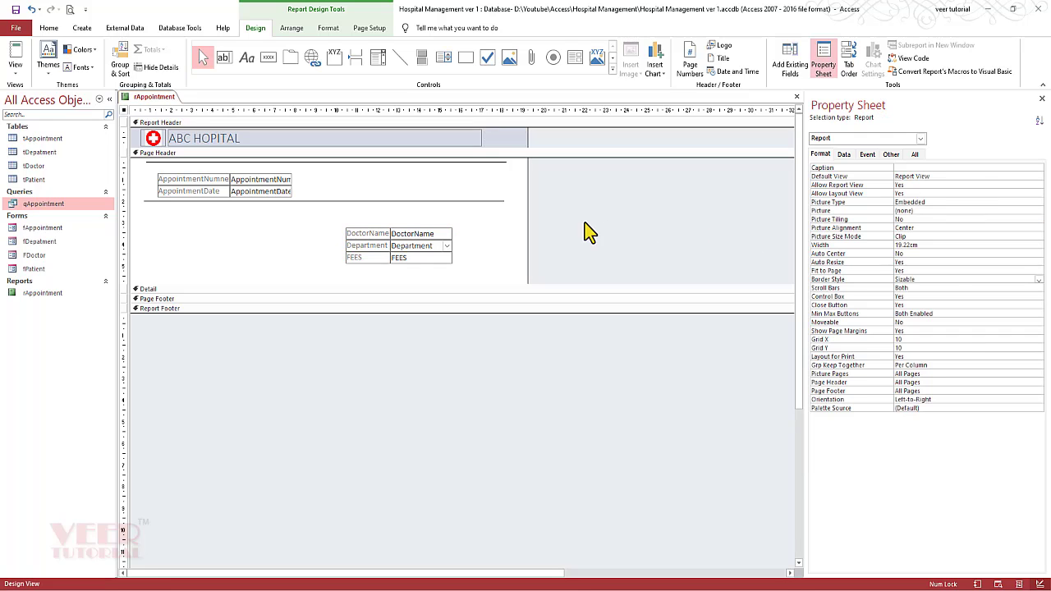
# Widen the DoctorName, Department and FEES boxes to 4.921 cm and move the block up.
pyautogui.click(427, 235)
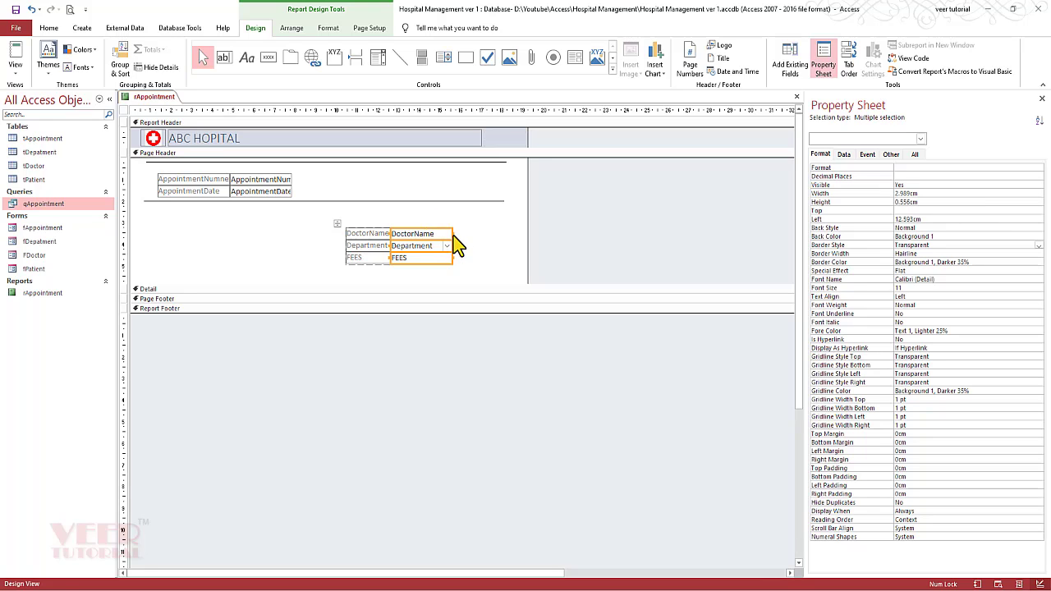
pyautogui.moveTo(453, 236); pyautogui.dragTo(494, 239)
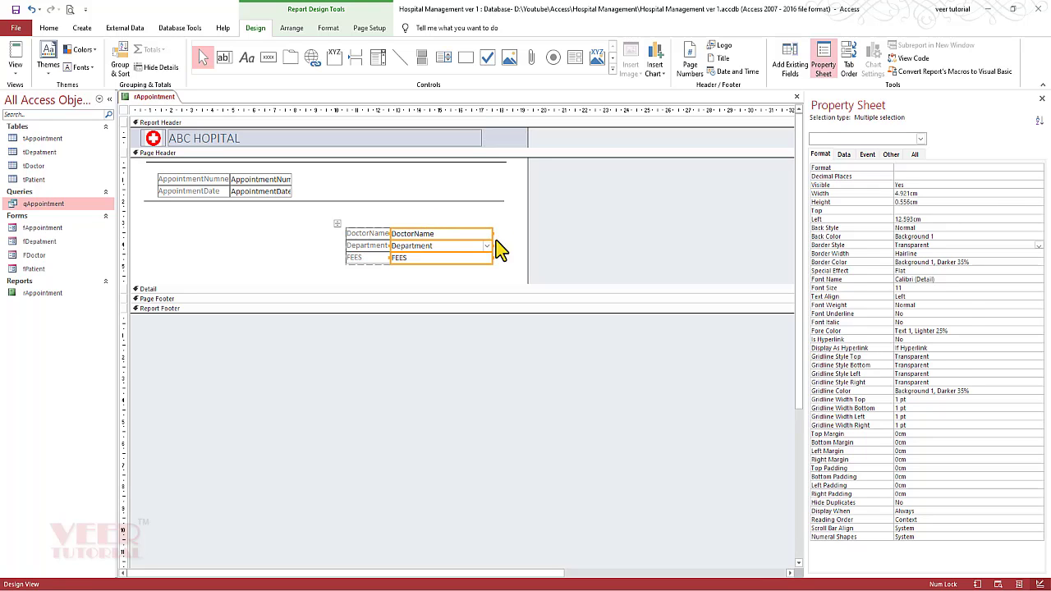
pyautogui.click(622, 238)
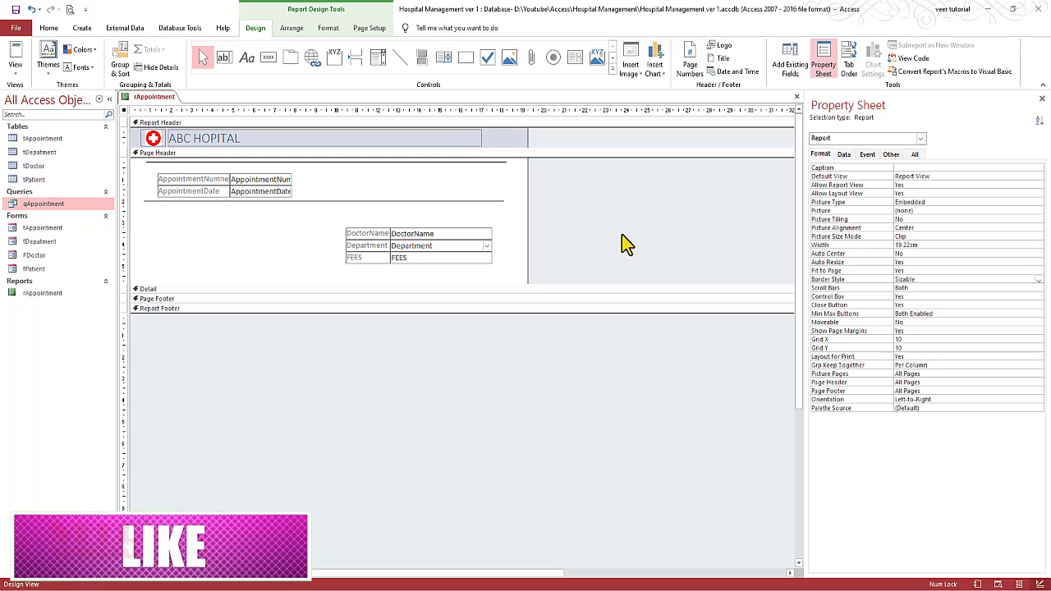
pyautogui.moveTo(505, 238); pyautogui.dragTo(469, 254)
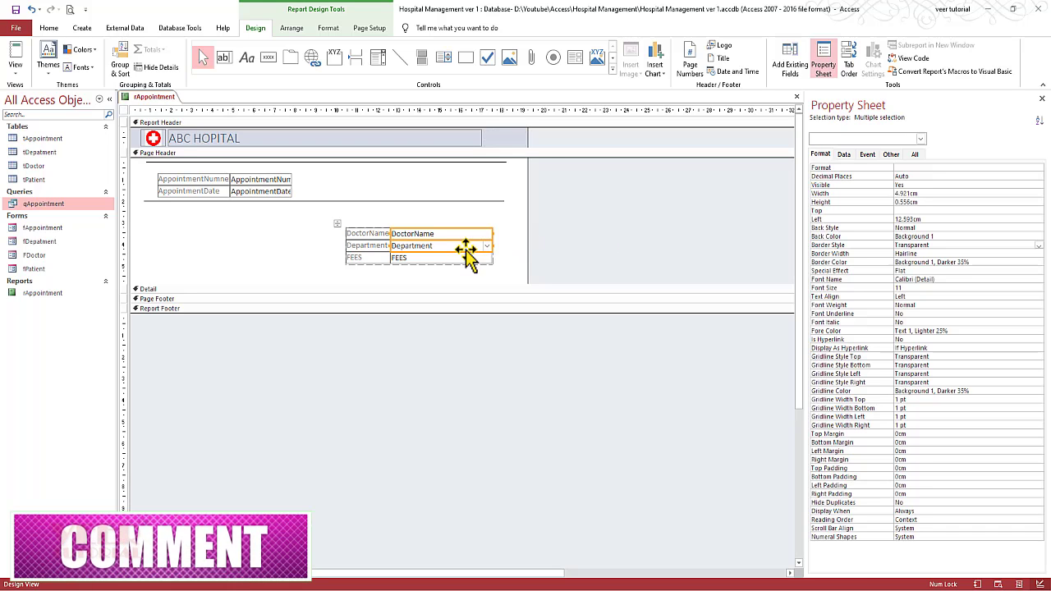
pyautogui.moveTo(337, 223); pyautogui.dragTo(344, 205)
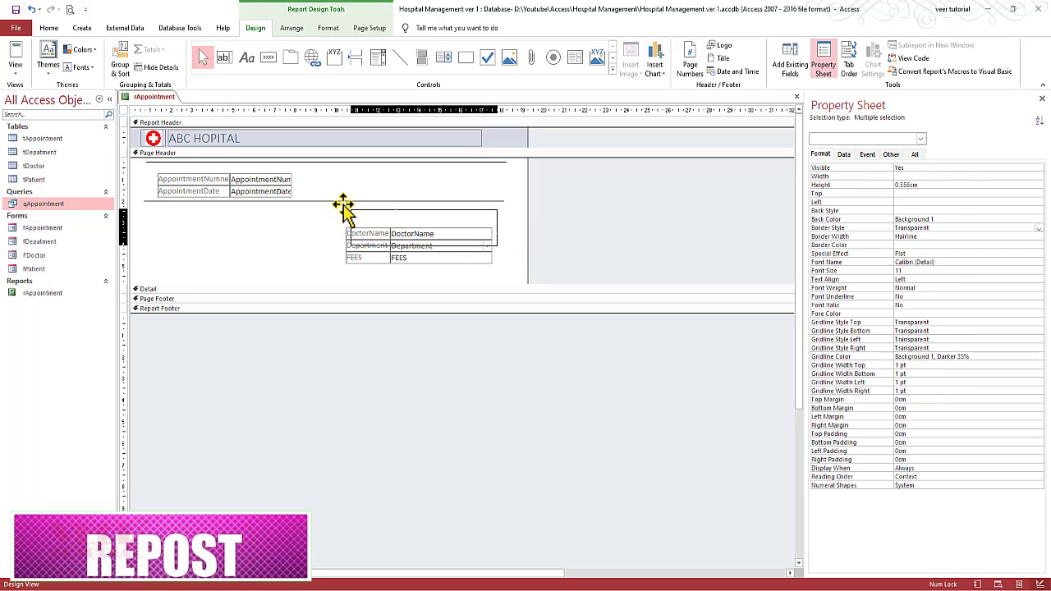
pyautogui.click(596, 232)
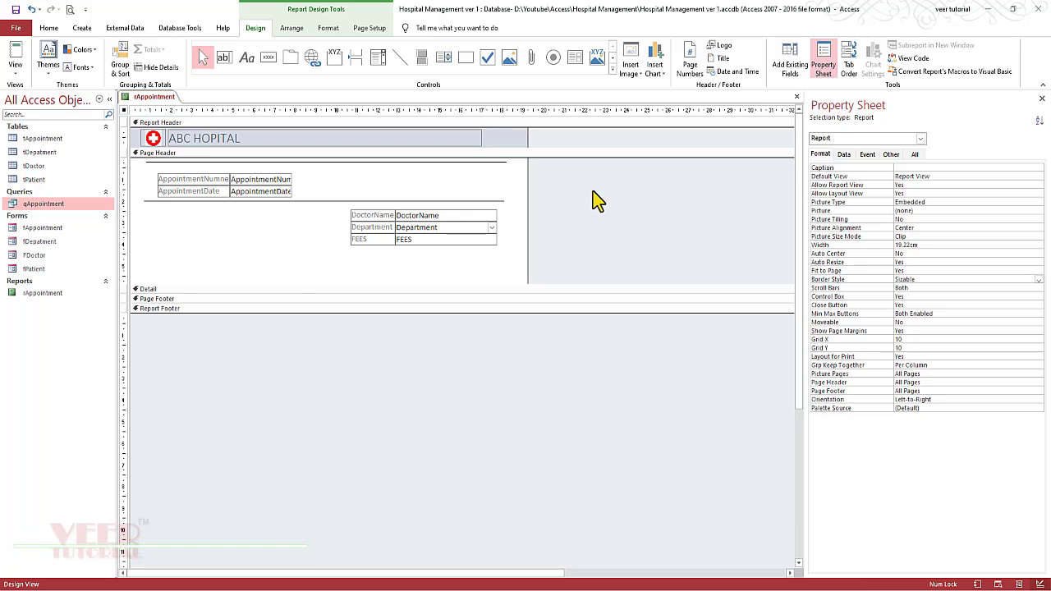
pyautogui.click(69, 9)
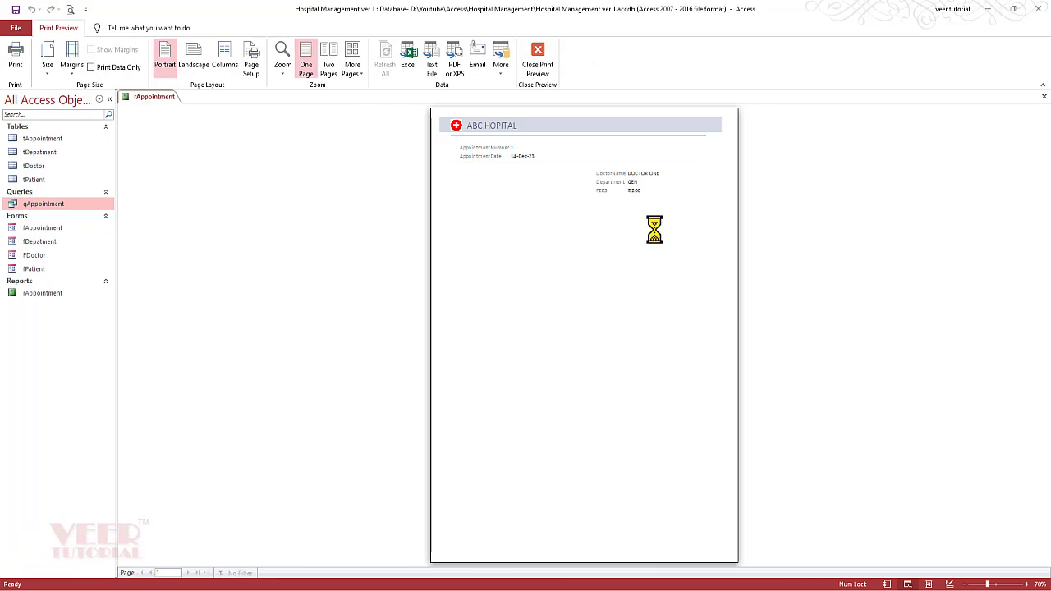
pyautogui.click(628, 174)
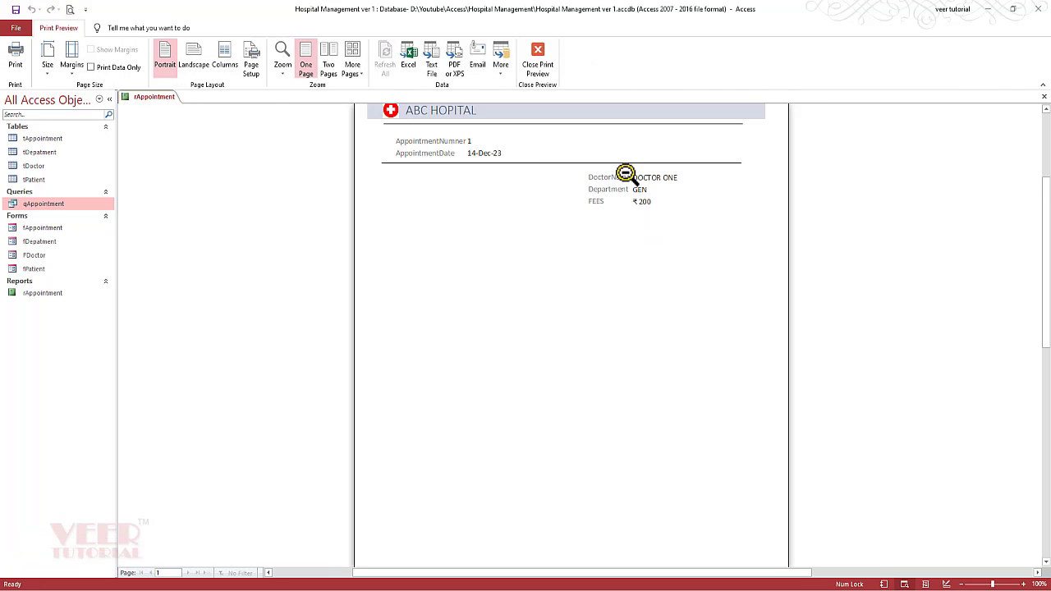
pyautogui.click(670, 176)
pyautogui.click(644, 176)
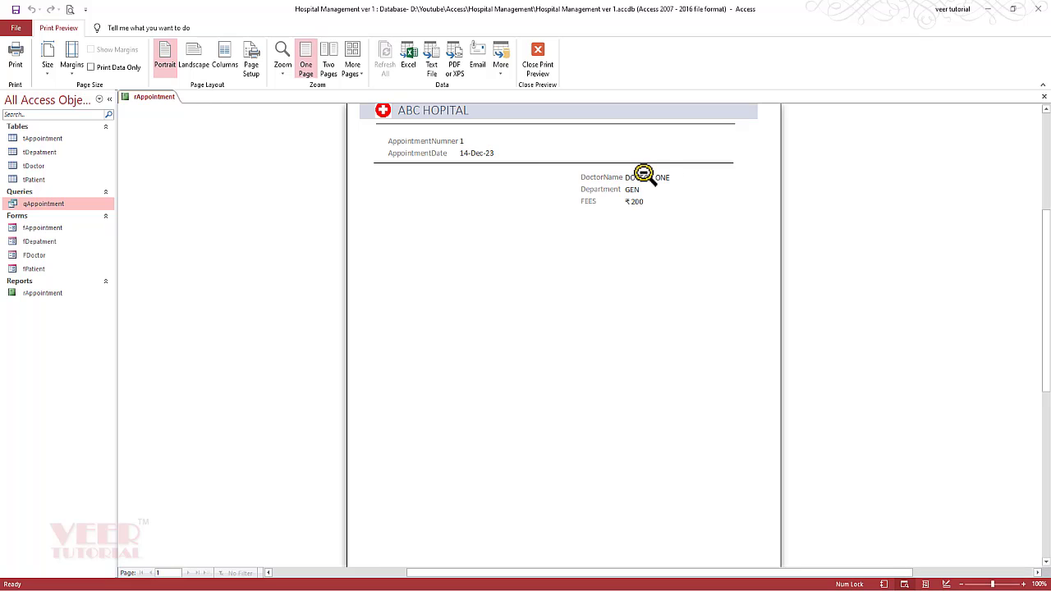
pyautogui.click(540, 67)
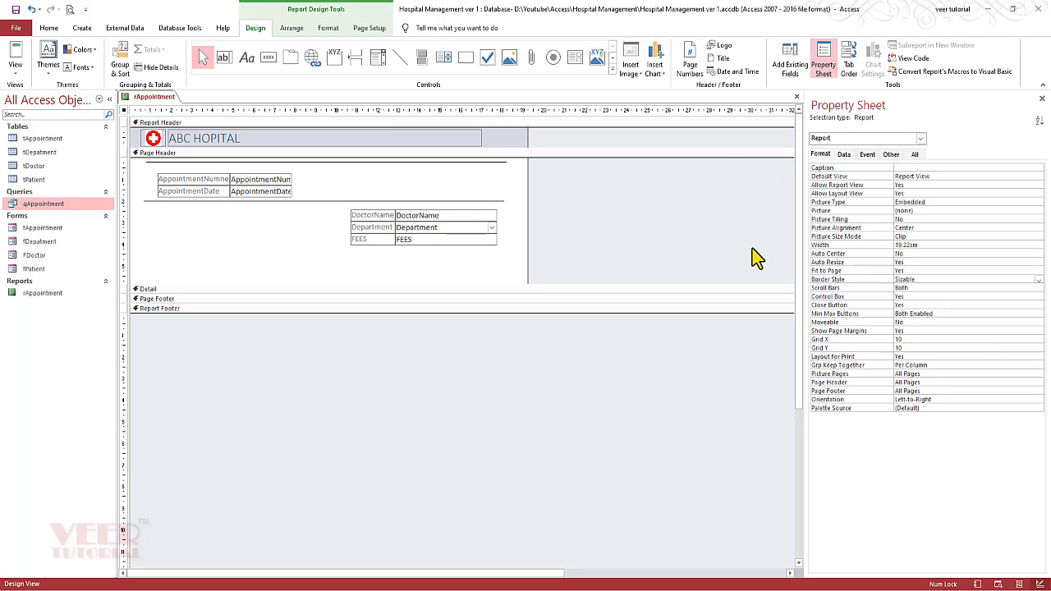
# Place the Patient field on the report's left as a stacked layout.
pyautogui.click(787, 72)
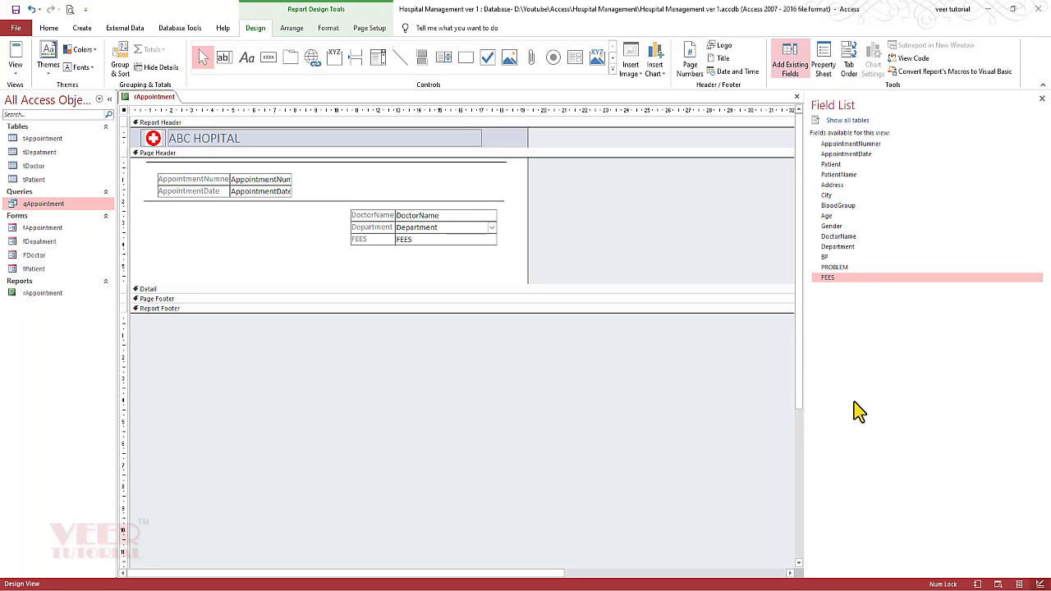
pyautogui.click(868, 176)
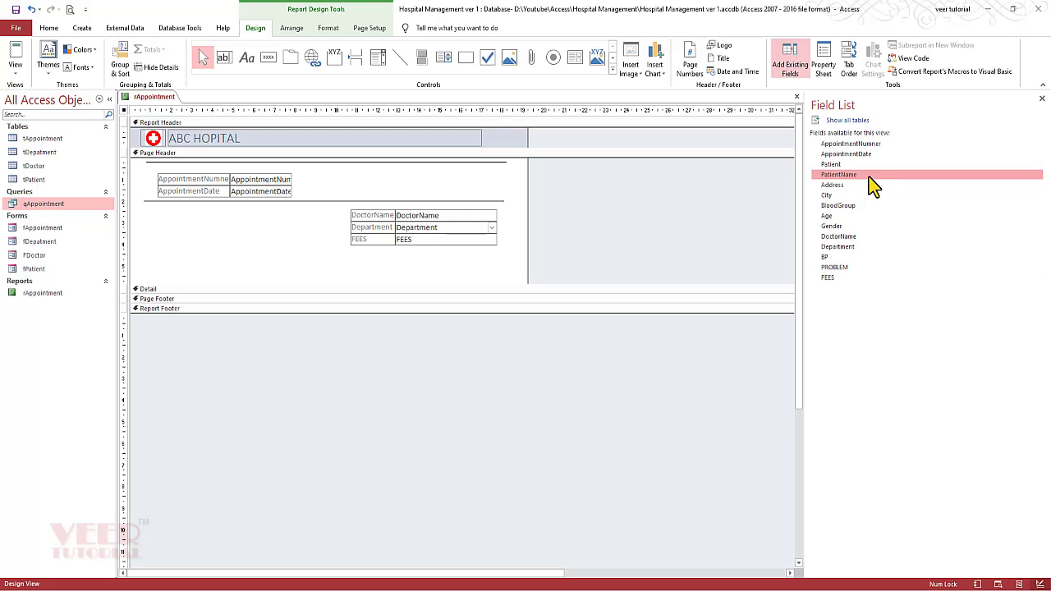
pyautogui.moveTo(874, 175); pyautogui.dragTo(833, 220)
pyautogui.click(851, 164)
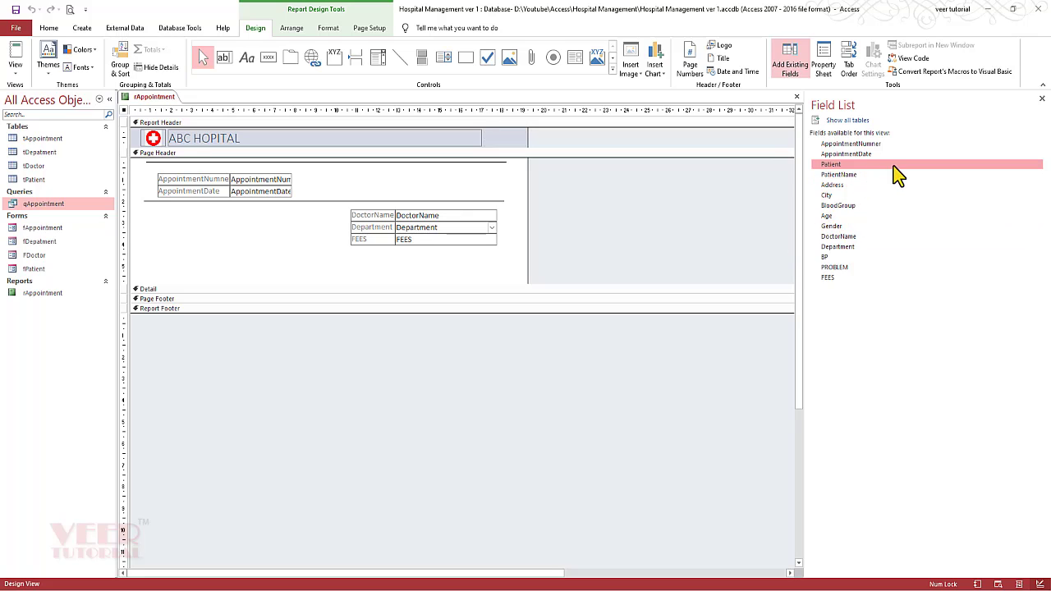
pyautogui.moveTo(893, 165); pyautogui.dragTo(234, 220)
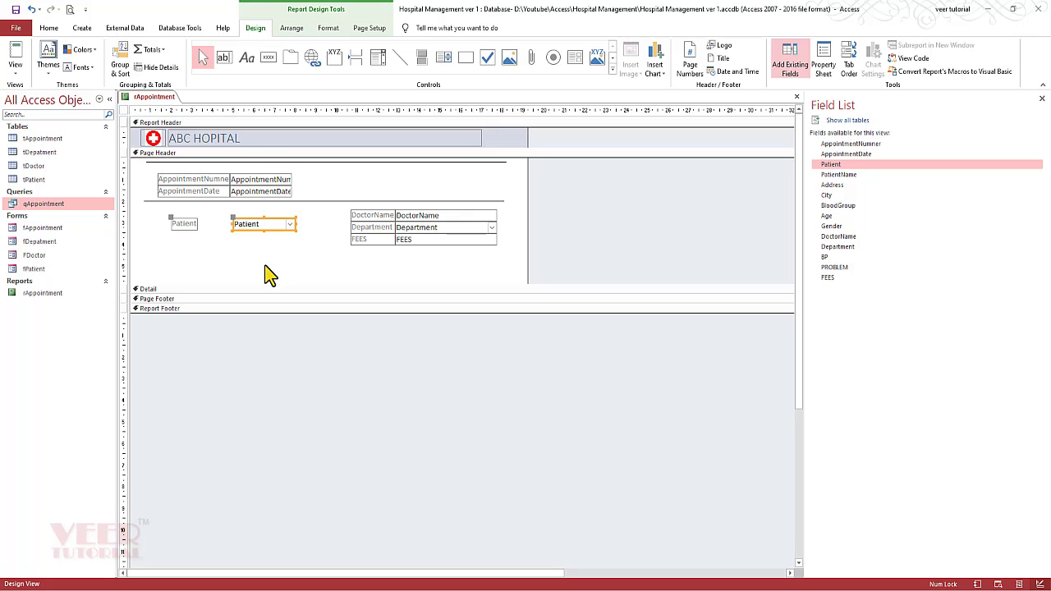
pyautogui.click(291, 28)
pyautogui.click(46, 66)
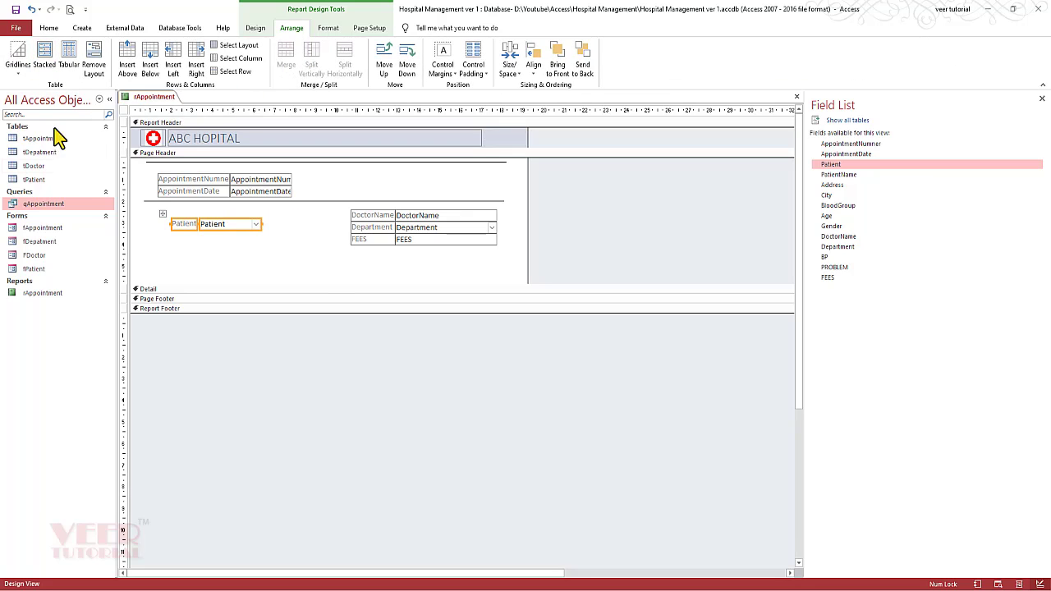
# Stack PatientName, Address, BloodGroup, Age, Gender and BP beneath Patient.
pyautogui.moveTo(850, 174); pyautogui.dragTo(256, 241)
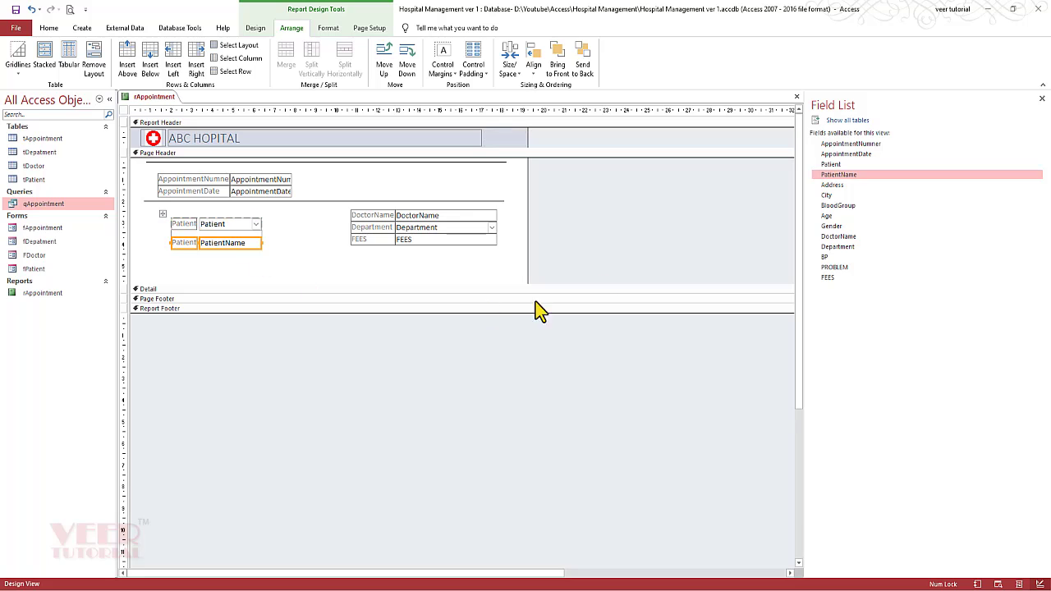
pyautogui.moveTo(833, 186); pyautogui.dragTo(236, 277)
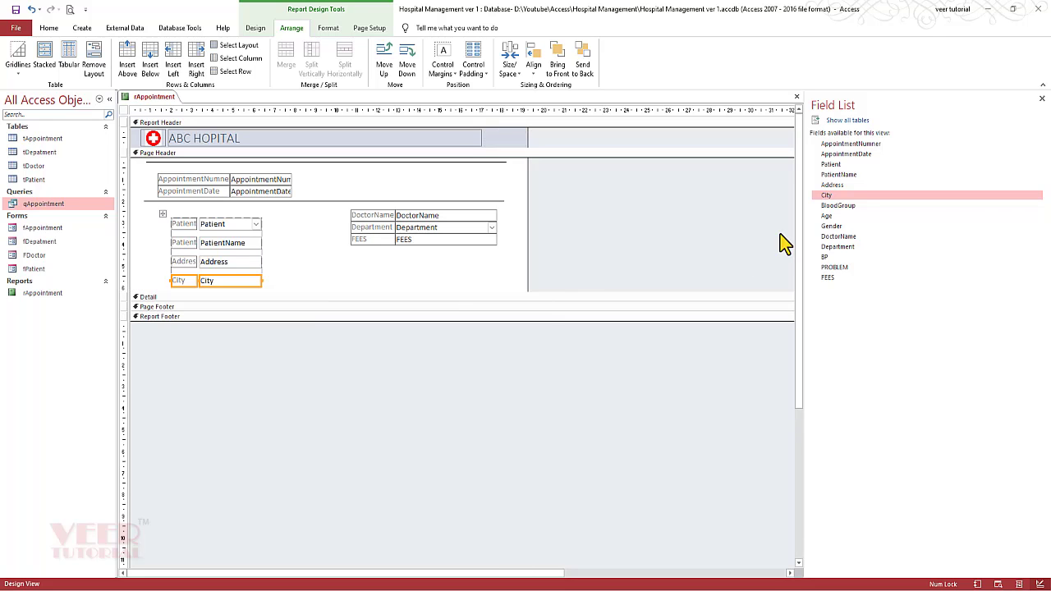
pyautogui.moveTo(845, 206); pyautogui.dragTo(235, 301)
pyautogui.moveTo(865, 219); pyautogui.dragTo(239, 305)
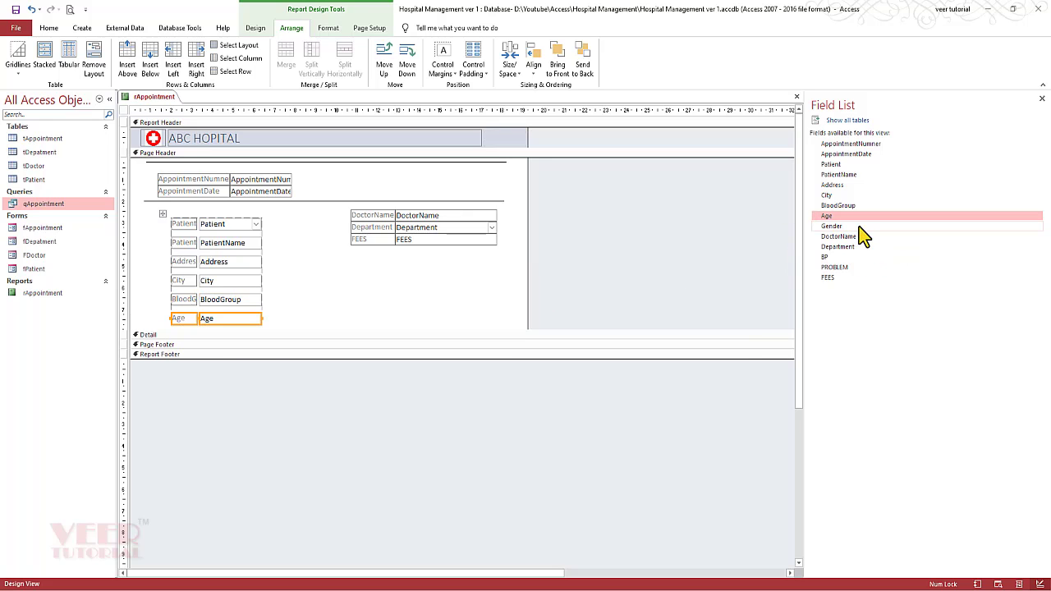
pyautogui.moveTo(859, 227); pyautogui.dragTo(247, 334)
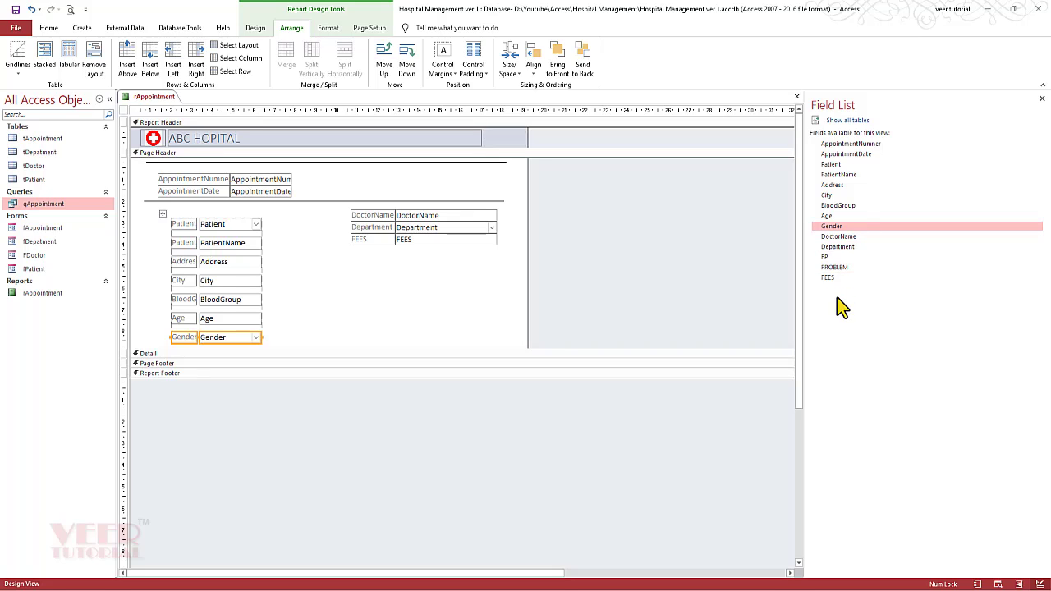
pyautogui.click(867, 257)
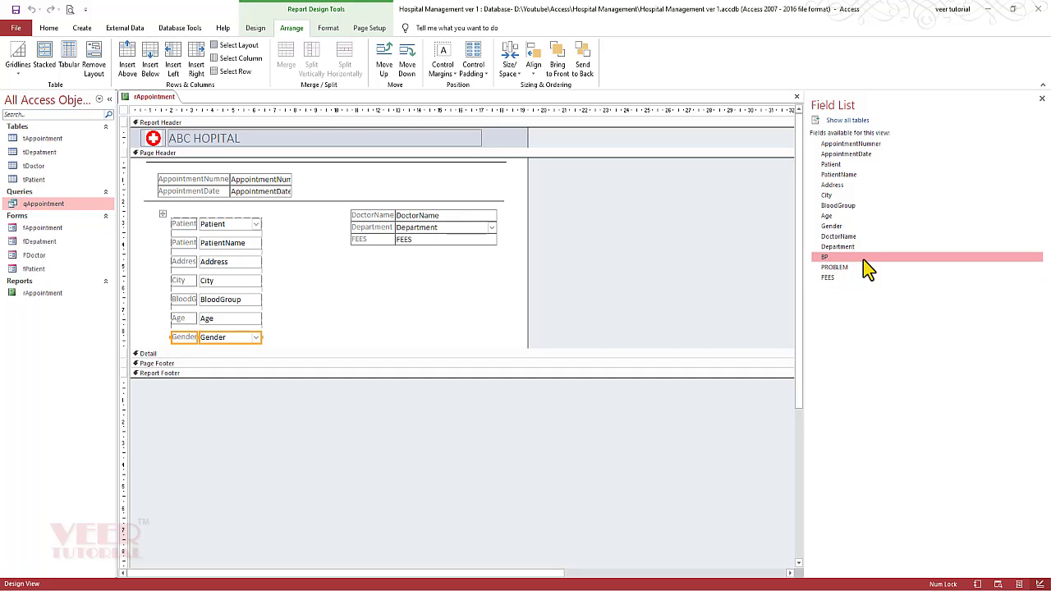
pyautogui.moveTo(863, 259); pyautogui.dragTo(238, 368)
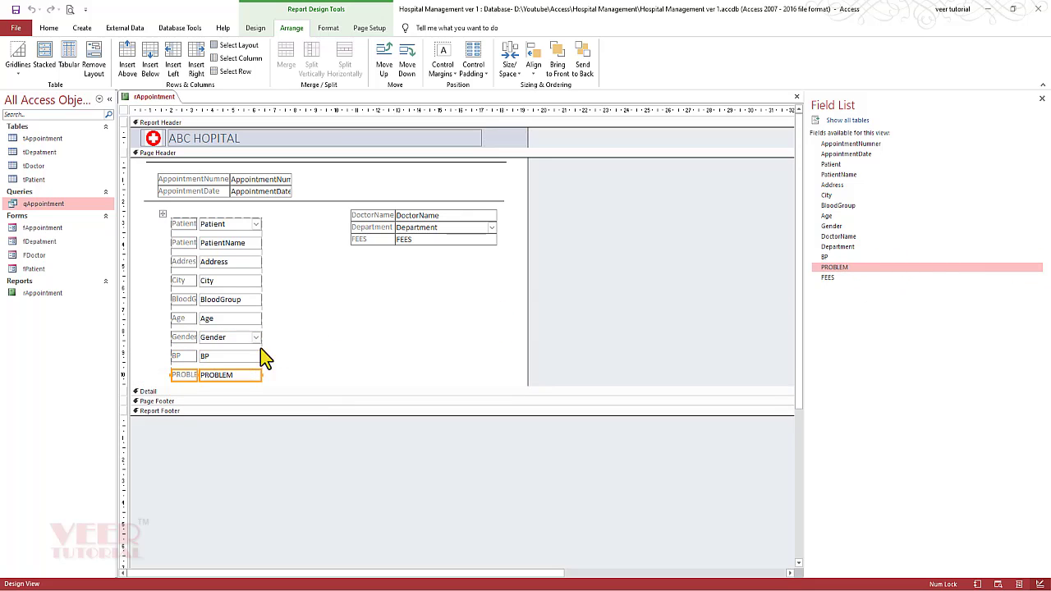
# Set Control Padding to None for the whole patient fields block.
pyautogui.click(162, 214)
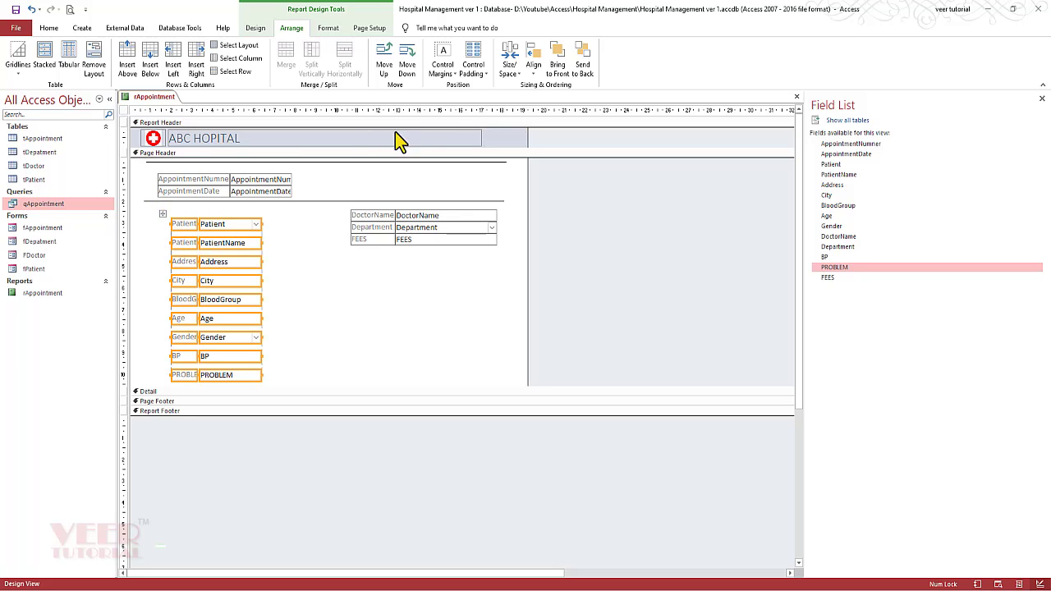
pyautogui.click(480, 75)
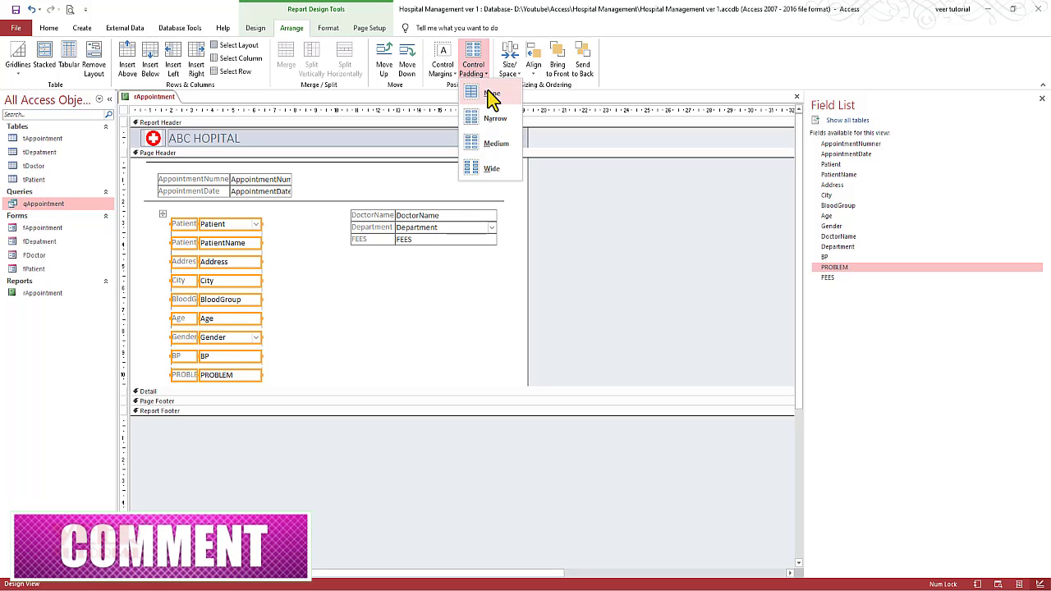
pyautogui.click(489, 93)
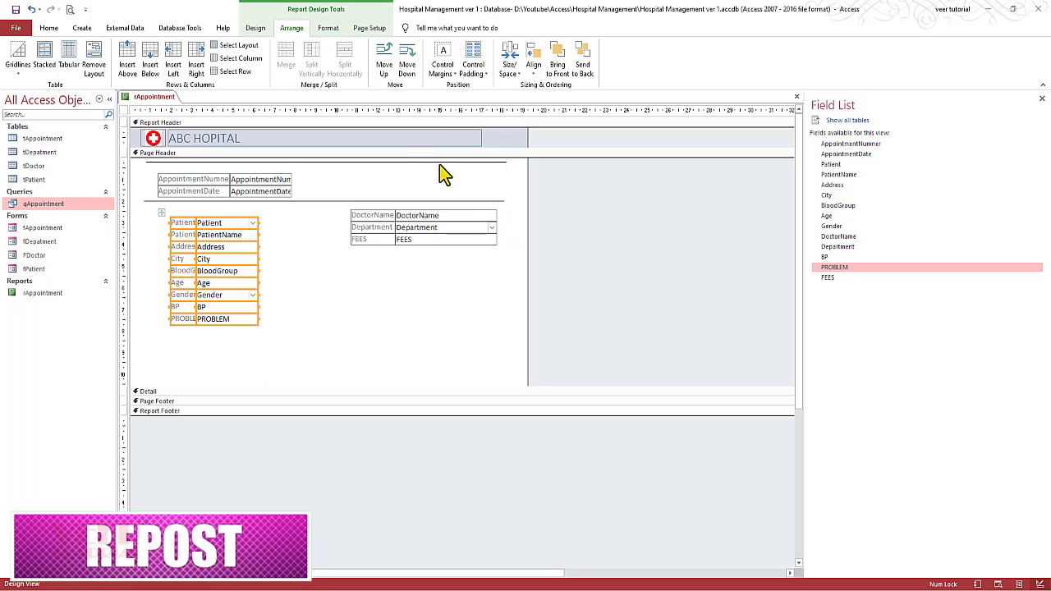
pyautogui.click(327, 28)
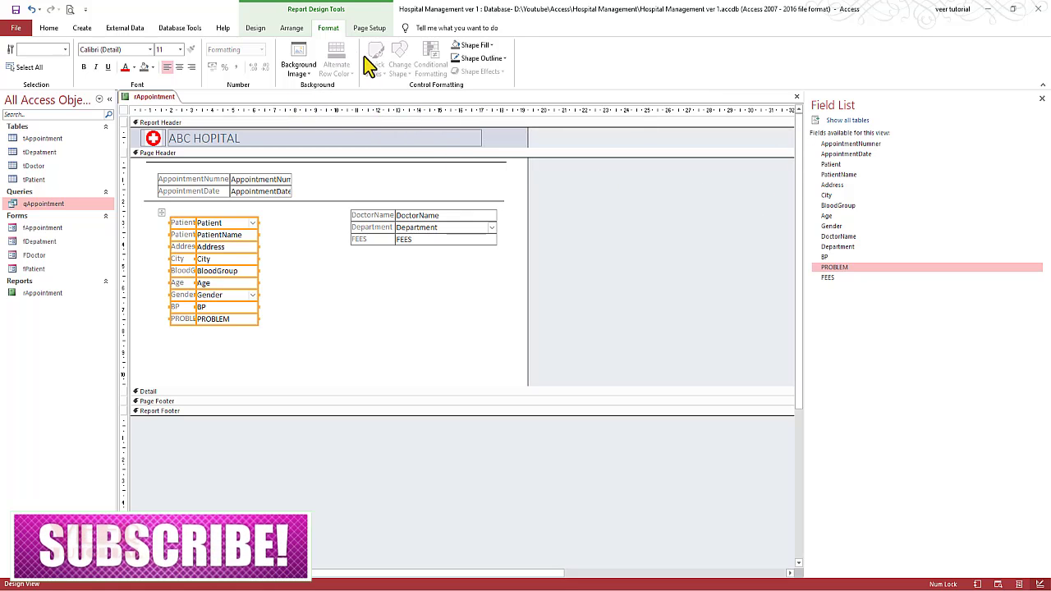
pyautogui.click(255, 28)
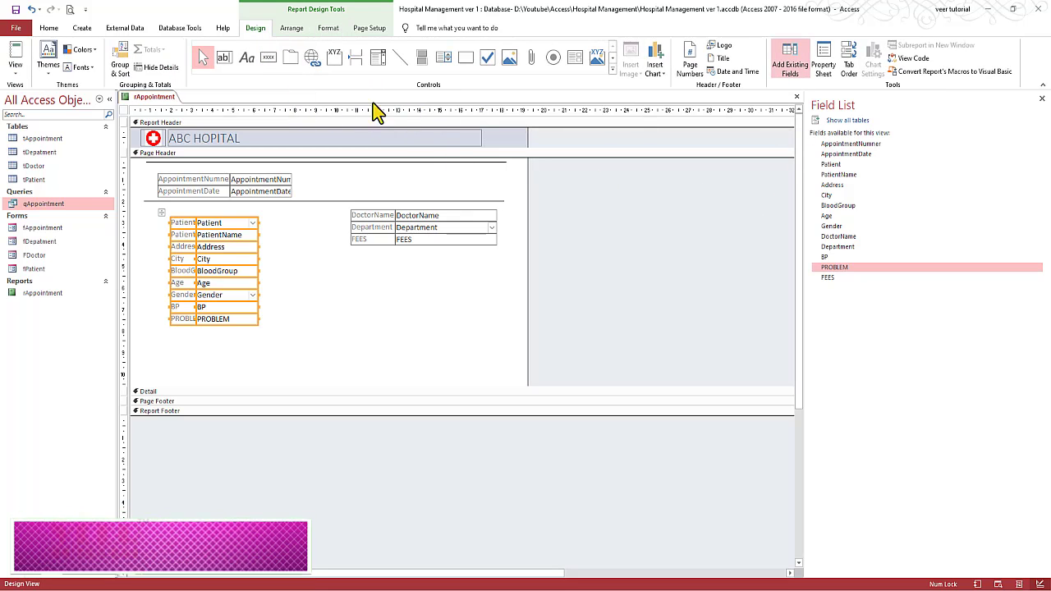
# Make the patient fields' Border Style Transparent in the Property Sheet.
pyautogui.click(823, 61)
pyautogui.click(824, 156)
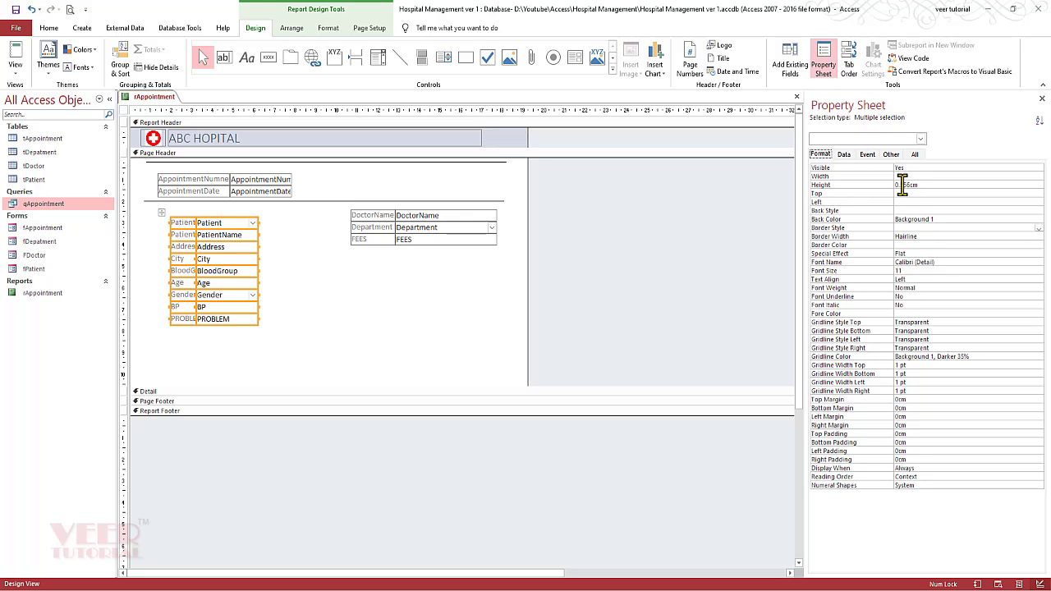
pyautogui.click(937, 229)
pyautogui.click(1039, 228)
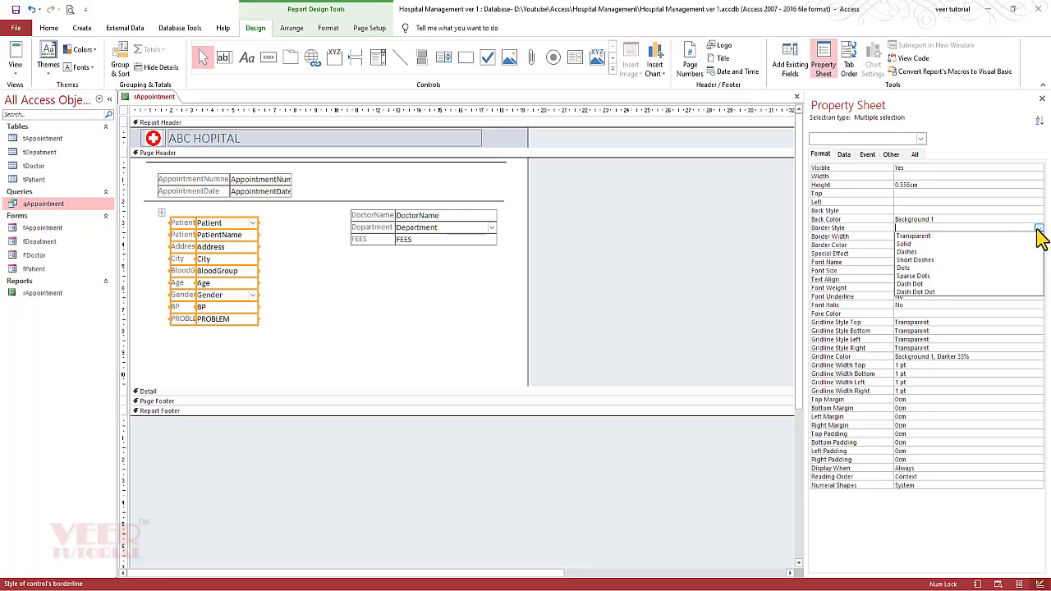
pyautogui.click(1003, 237)
pyautogui.click(659, 271)
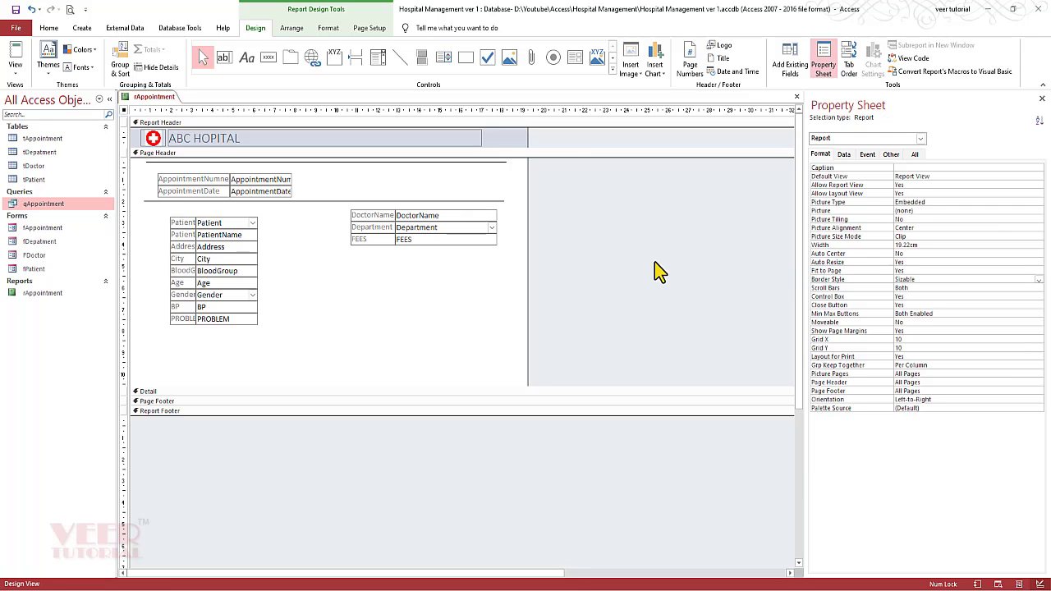
# Widen the patient text boxes and label column so names show fully.
pyautogui.moveTo(276, 228); pyautogui.dragTo(243, 327)
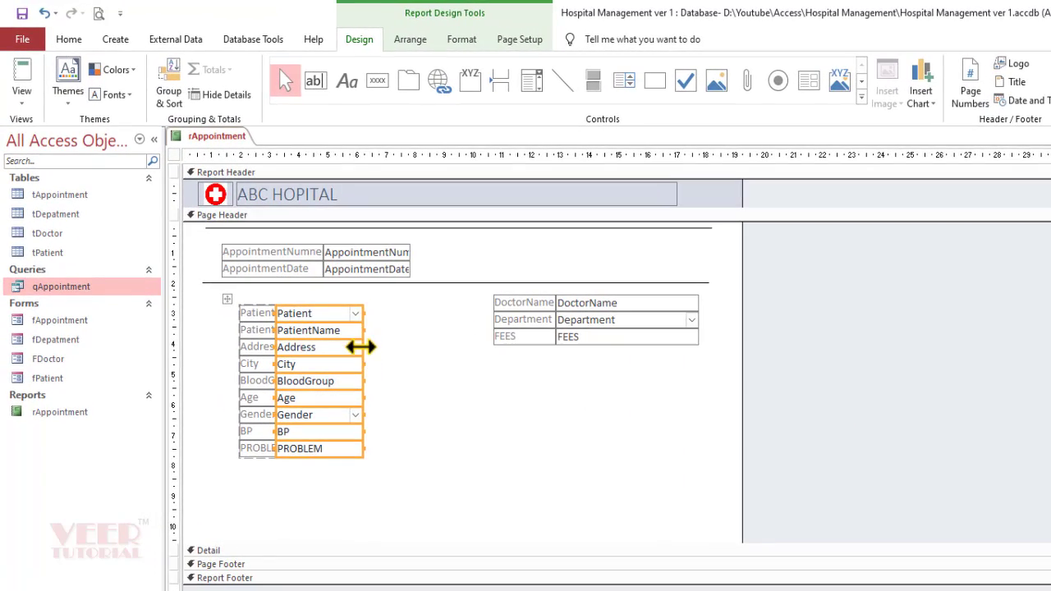
pyautogui.moveTo(361, 346); pyautogui.dragTo(432, 346)
pyautogui.click(538, 450)
pyautogui.click(281, 346)
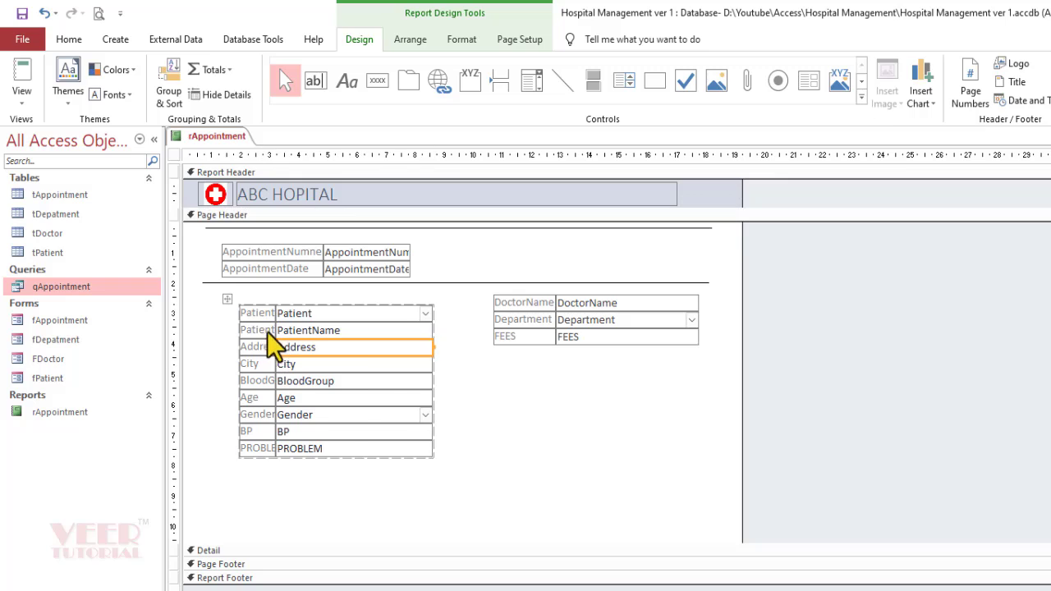
pyautogui.moveTo(267, 332); pyautogui.dragTo(199, 331)
pyautogui.click(452, 392)
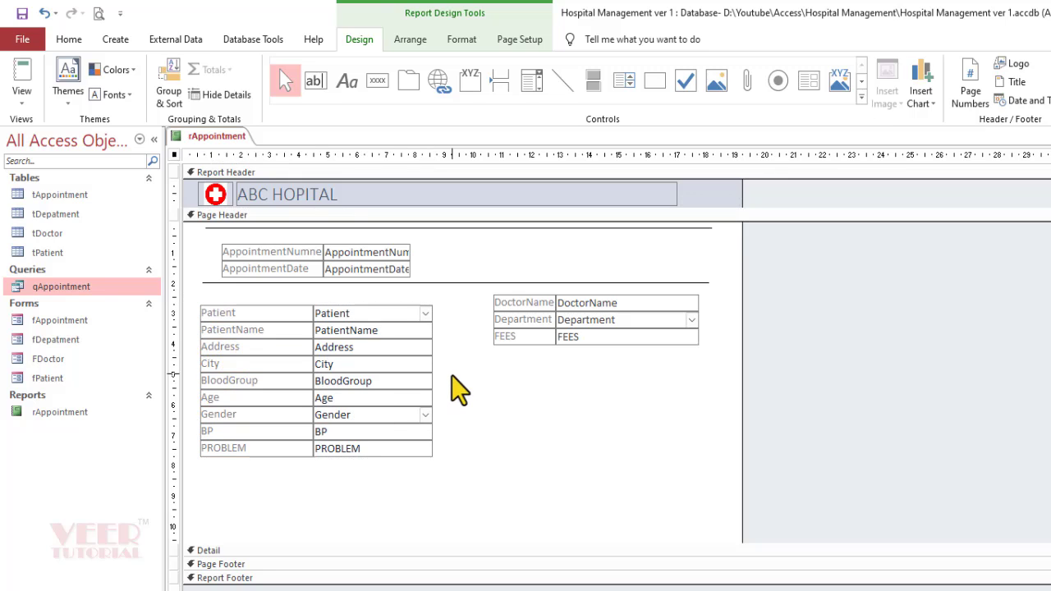
pyautogui.moveTo(190, 298); pyautogui.dragTo(192, 289)
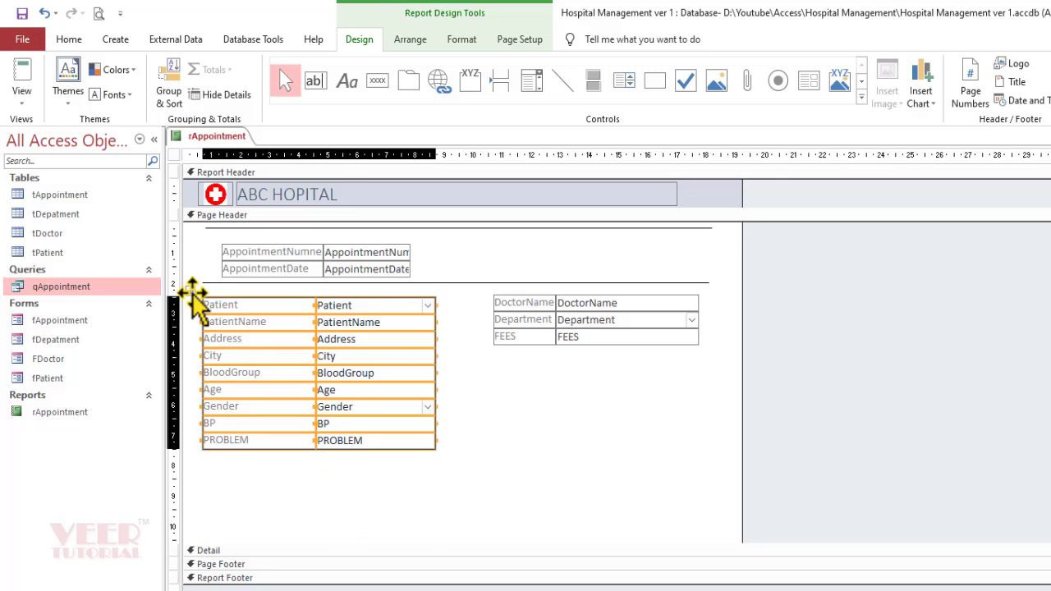
# Move the appointment and doctor blocks side by side at the header top and shorten the Page Header.
pyautogui.click(261, 264)
pyautogui.moveTo(208, 245)
pyautogui.mouseDown()
pyautogui.moveTo(190, 243)
pyautogui.moveTo(206, 249)
pyautogui.mouseUp()
pyautogui.click(497, 289)
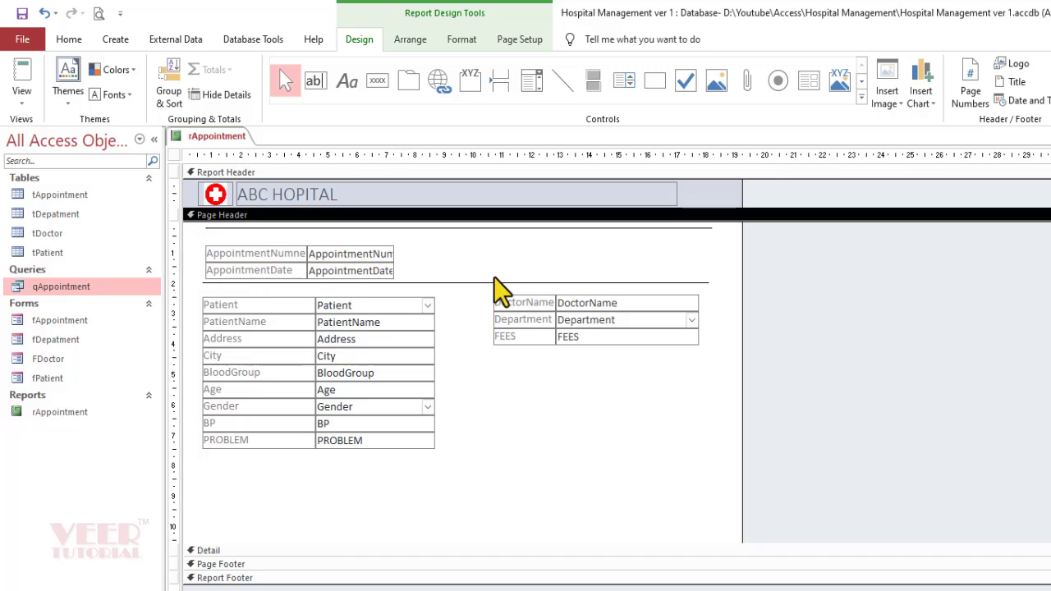
pyautogui.click(492, 297)
pyautogui.moveTo(486, 287); pyautogui.dragTo(481, 226)
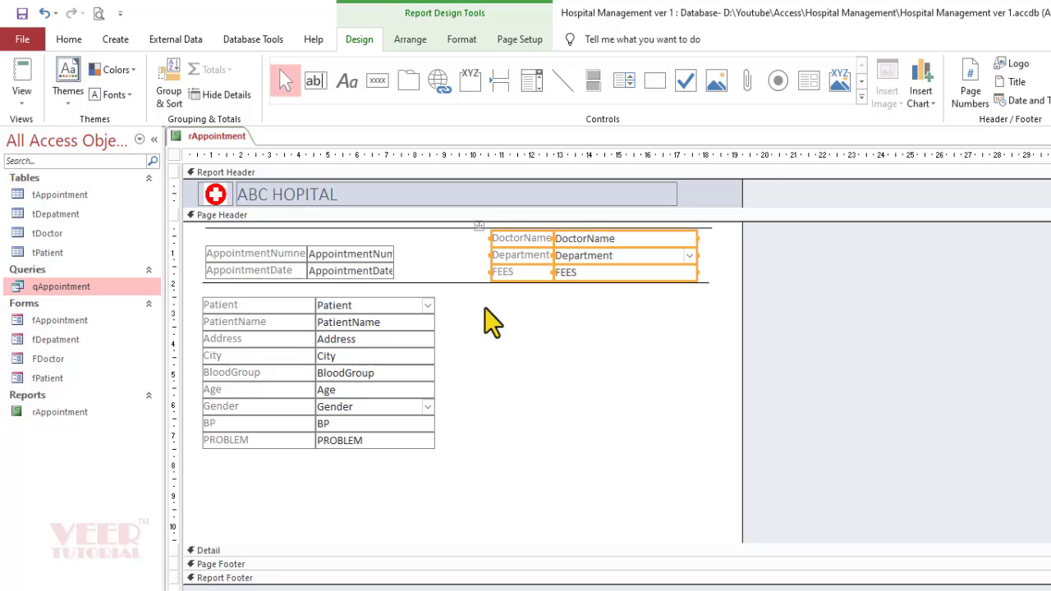
pyautogui.click(450, 356)
pyautogui.moveTo(338, 271); pyautogui.dragTo(341, 255)
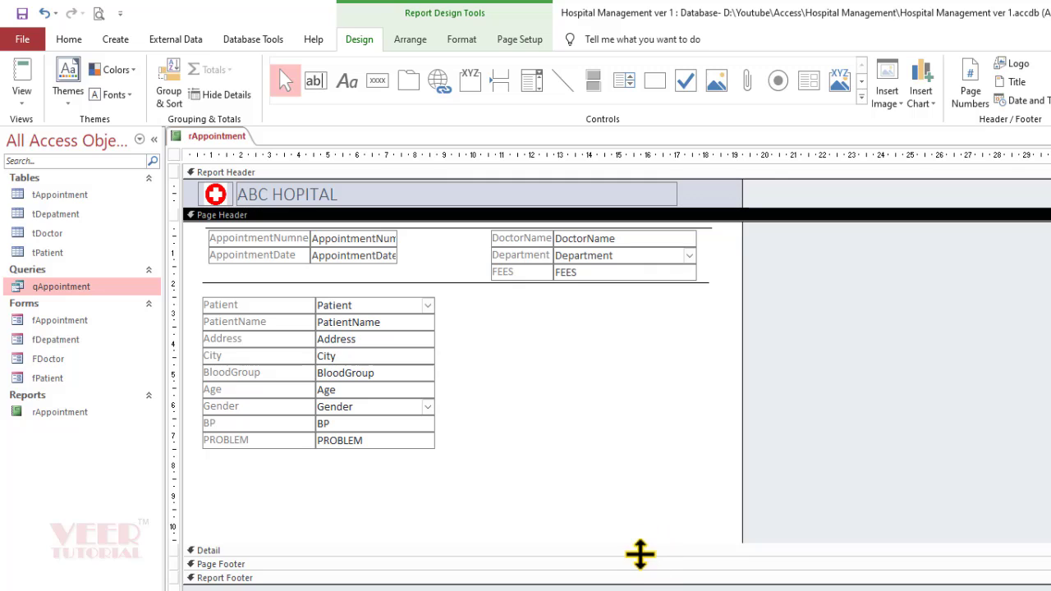
pyautogui.moveTo(645, 546); pyautogui.dragTo(645, 460)
# Move the horizontal line below the PROBLEM field and view the report in Print Preview.
pyautogui.click(823, 414)
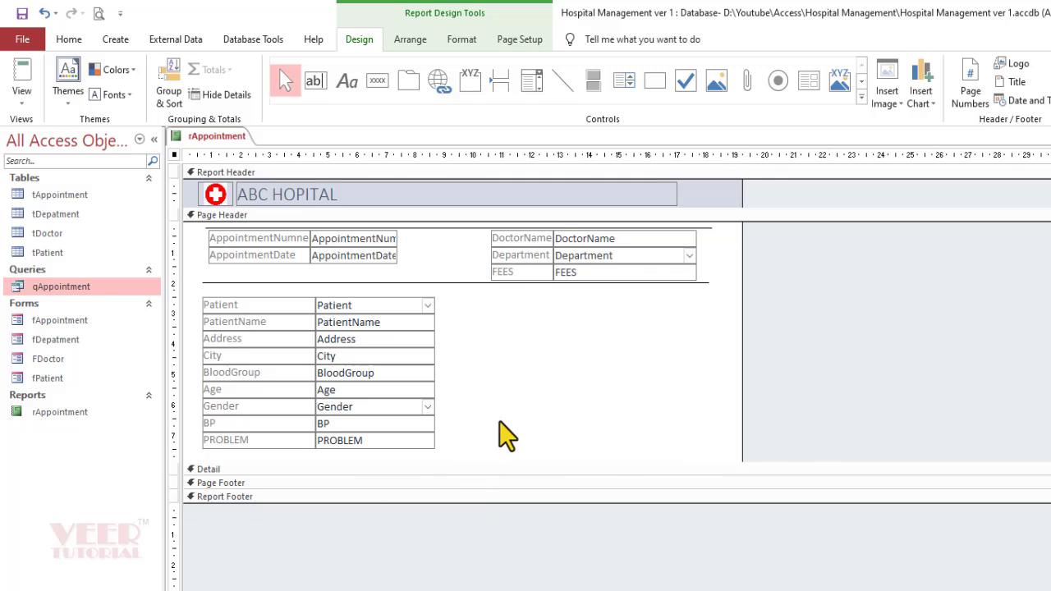
pyautogui.click(472, 281)
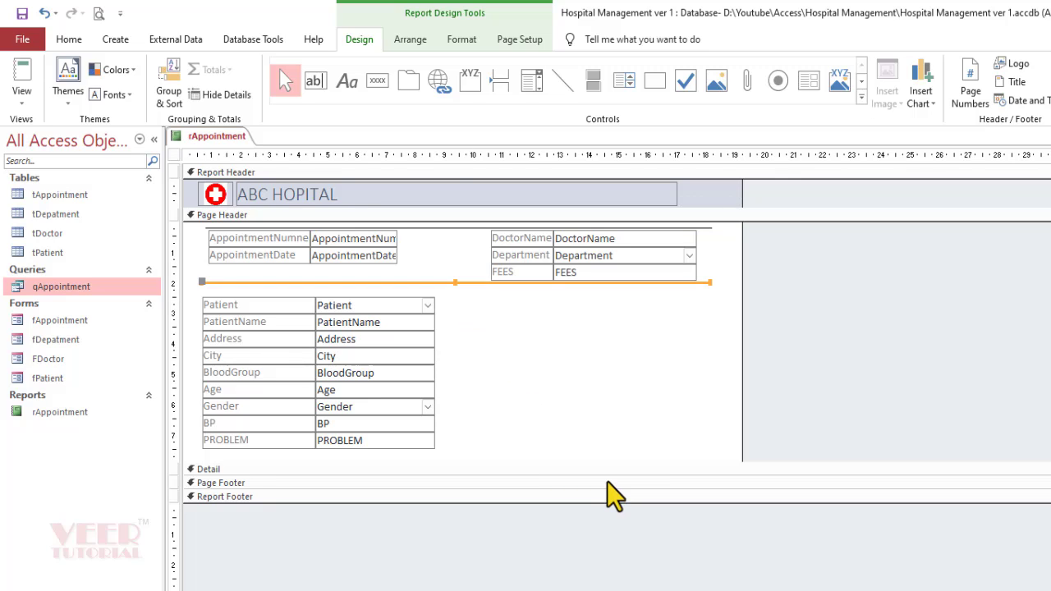
pyautogui.press('Down')
pyautogui.press('Down')
pyautogui.press('Down')
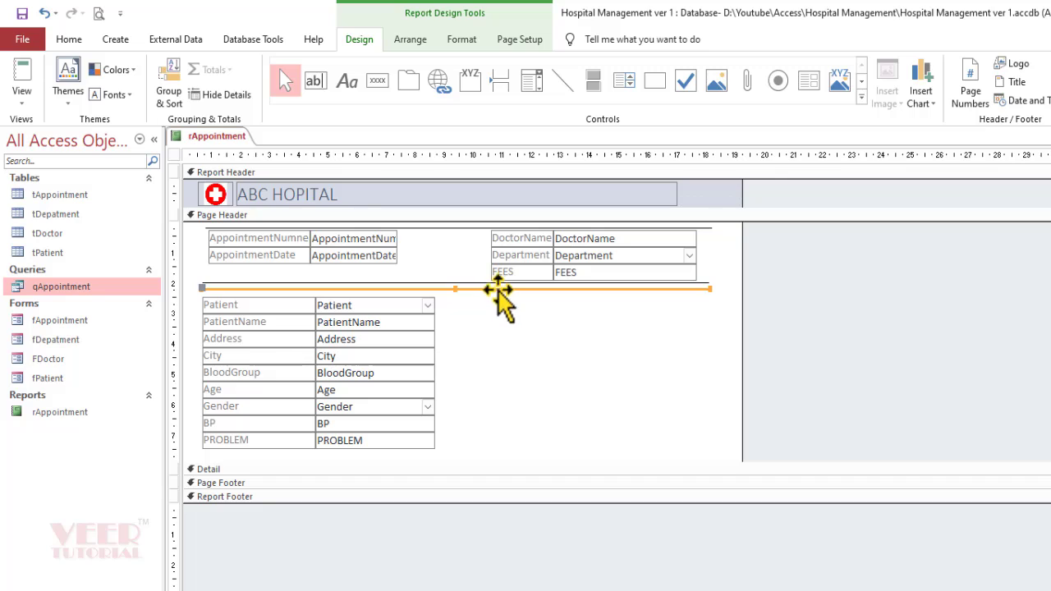
pyautogui.moveTo(497, 289); pyautogui.dragTo(494, 465)
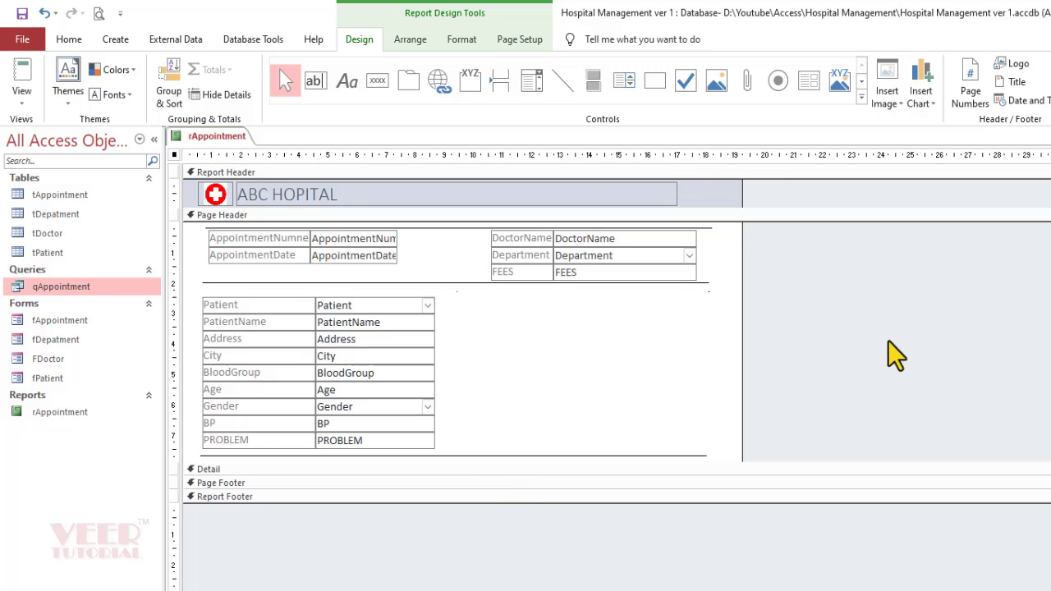
pyautogui.click(99, 13)
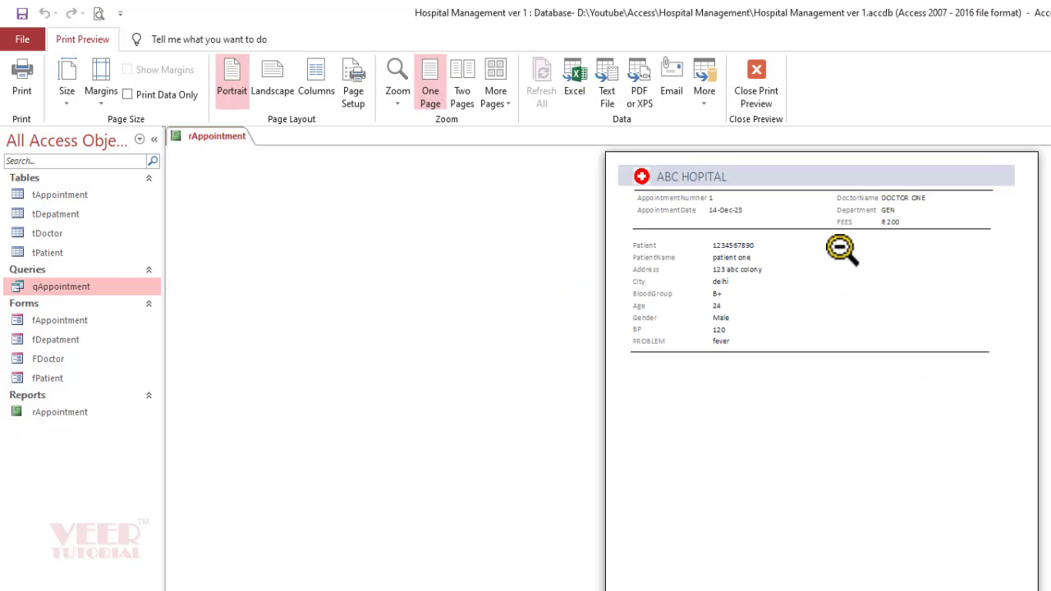
# Leave Print Preview and close the rAppointment report with Ctrl+W.
pyautogui.click(756, 92)
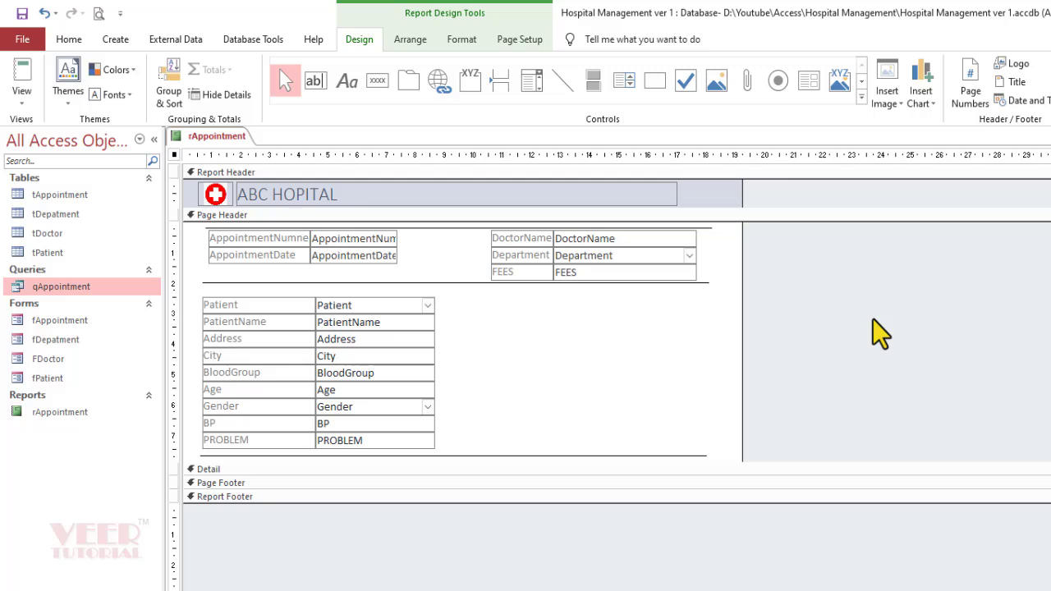
pyautogui.hotkey('ctrl', 'w')
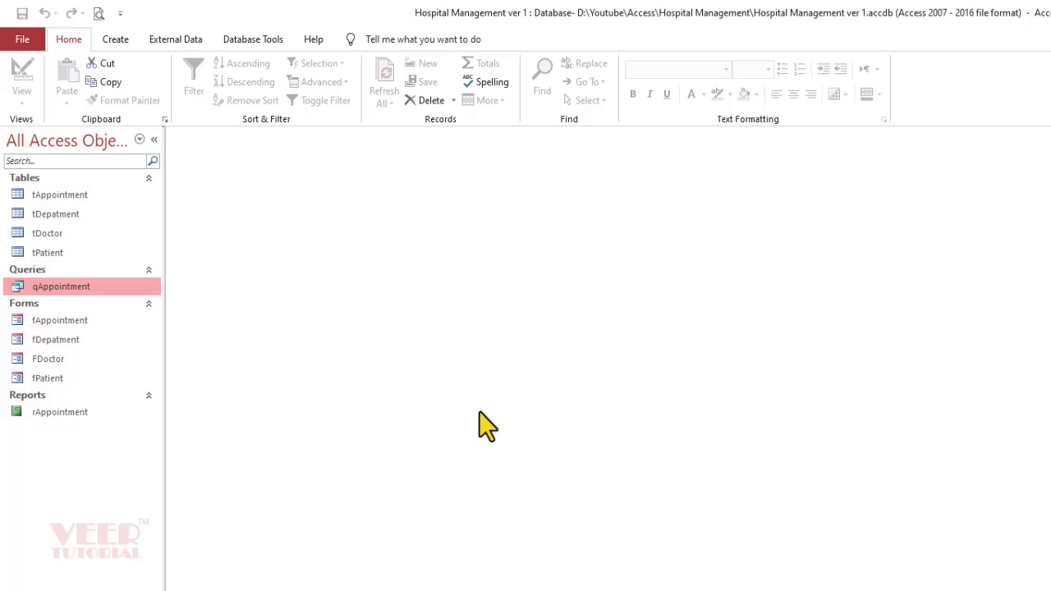
# Open fAppointment in Design view and start a builder for the form's After Update event.
pyautogui.click(73, 323)
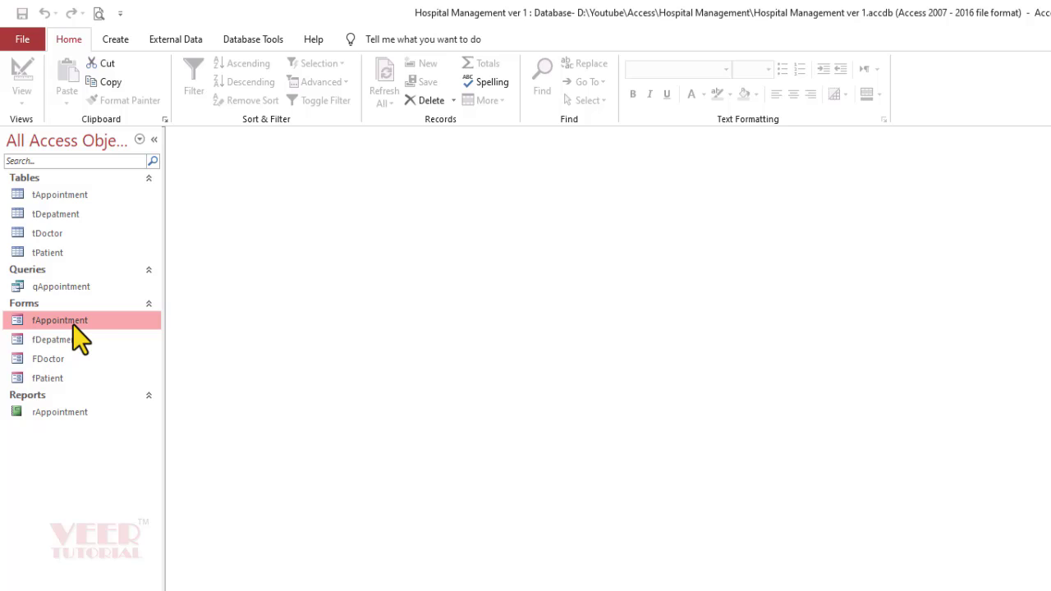
pyautogui.rightClick(72, 323)
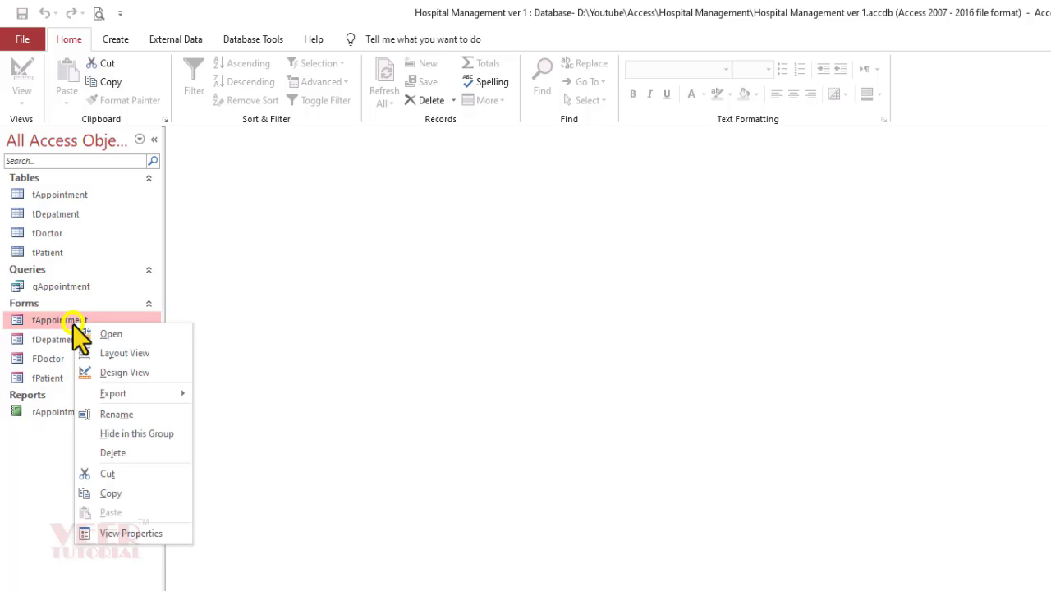
pyautogui.click(149, 377)
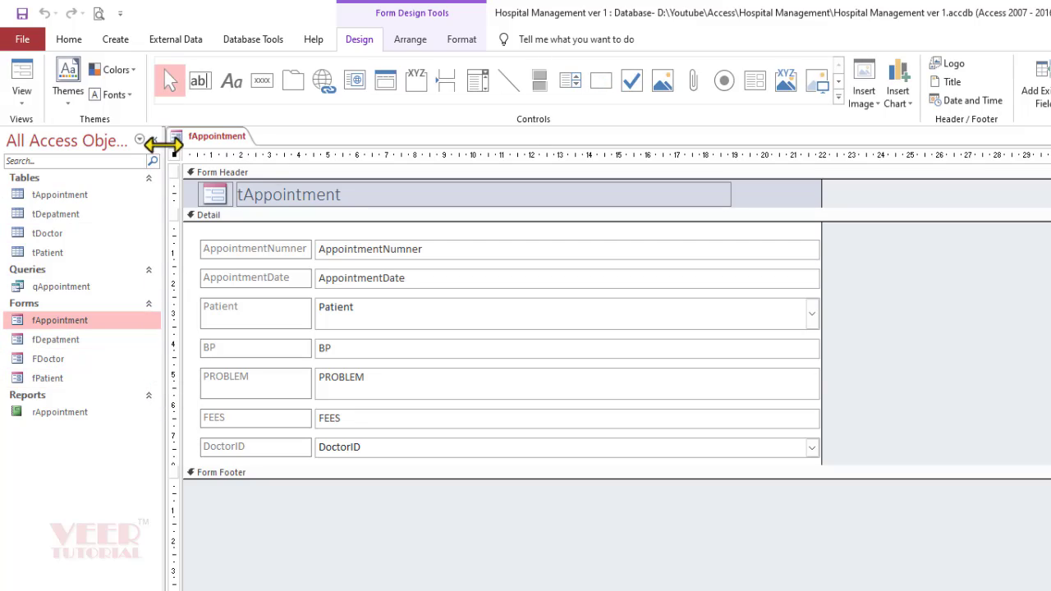
pyautogui.doubleClick(173, 155)
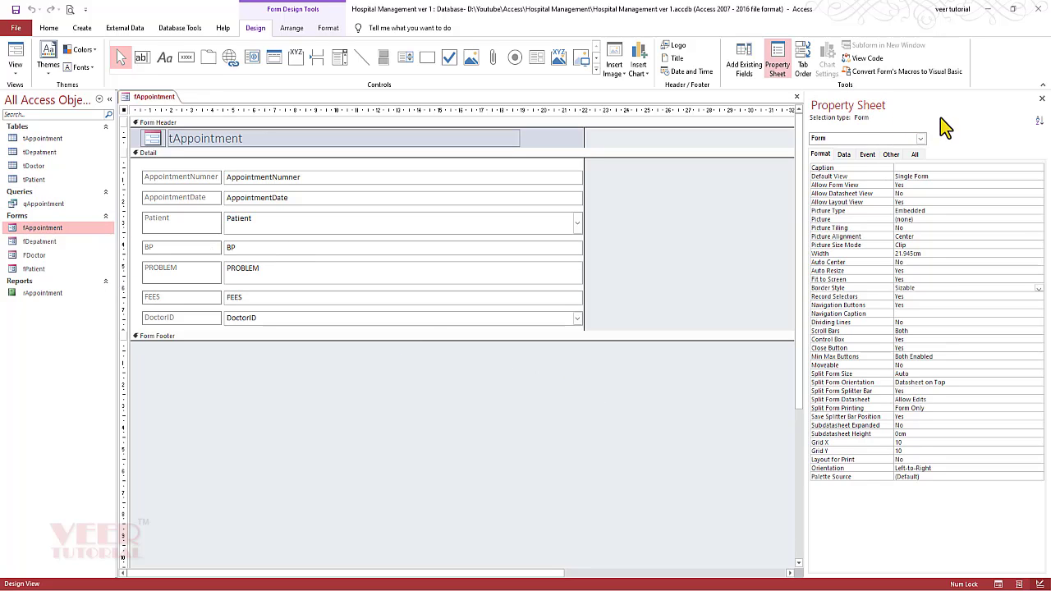
pyautogui.click(872, 157)
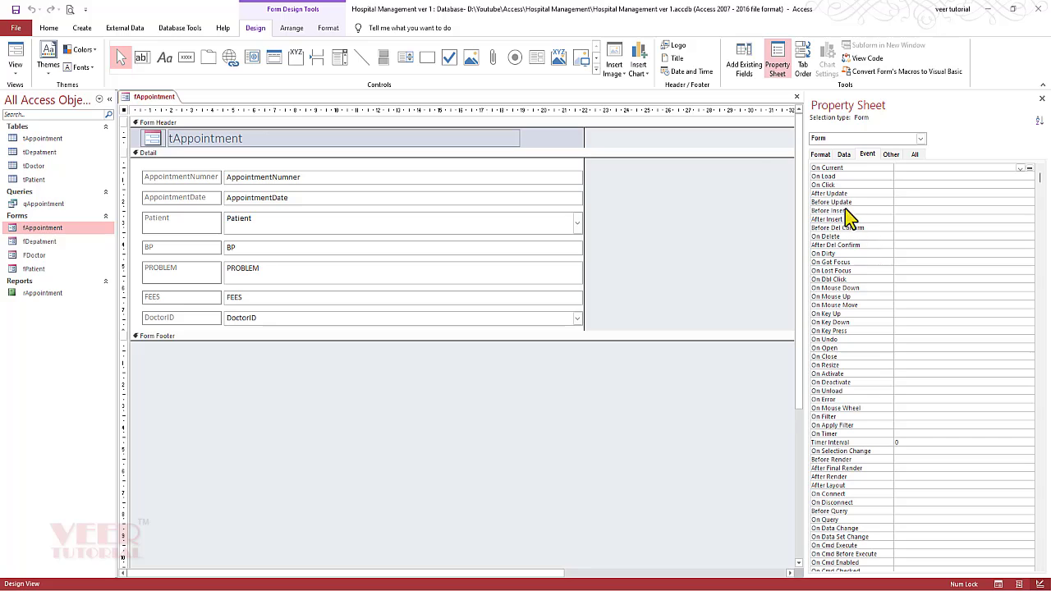
pyautogui.click(905, 194)
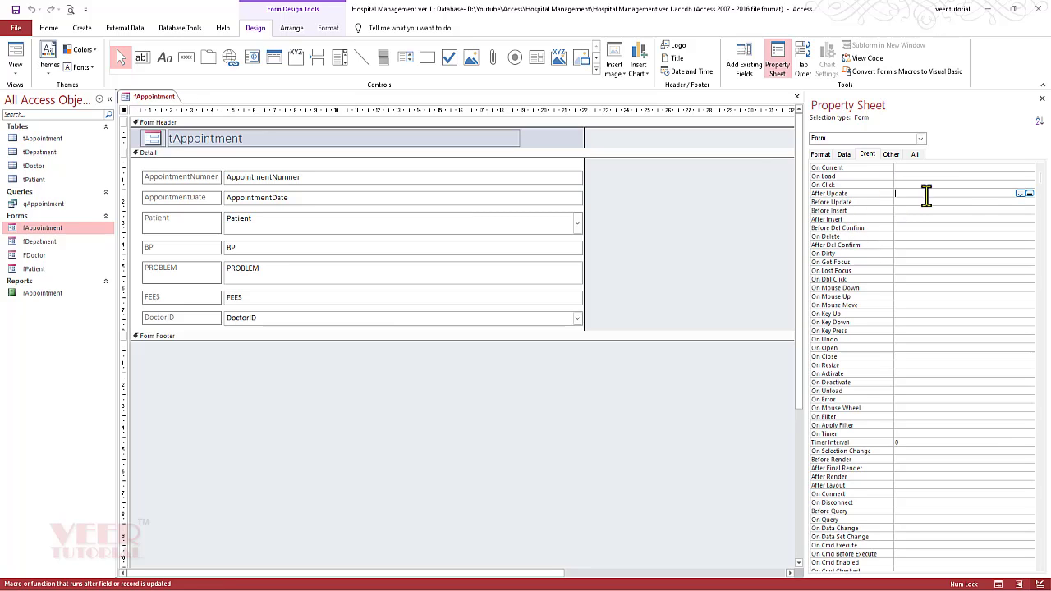
pyautogui.click(1029, 194)
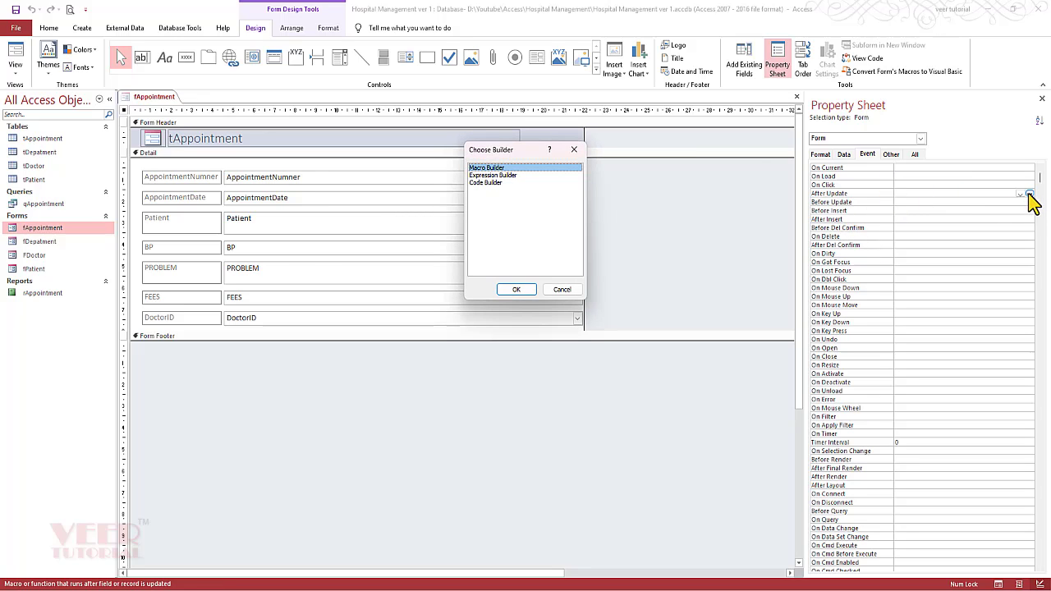
# Build an After Update macro that opens rAppointment in Print Preview, then close the macro editor.
pyautogui.click(531, 295)
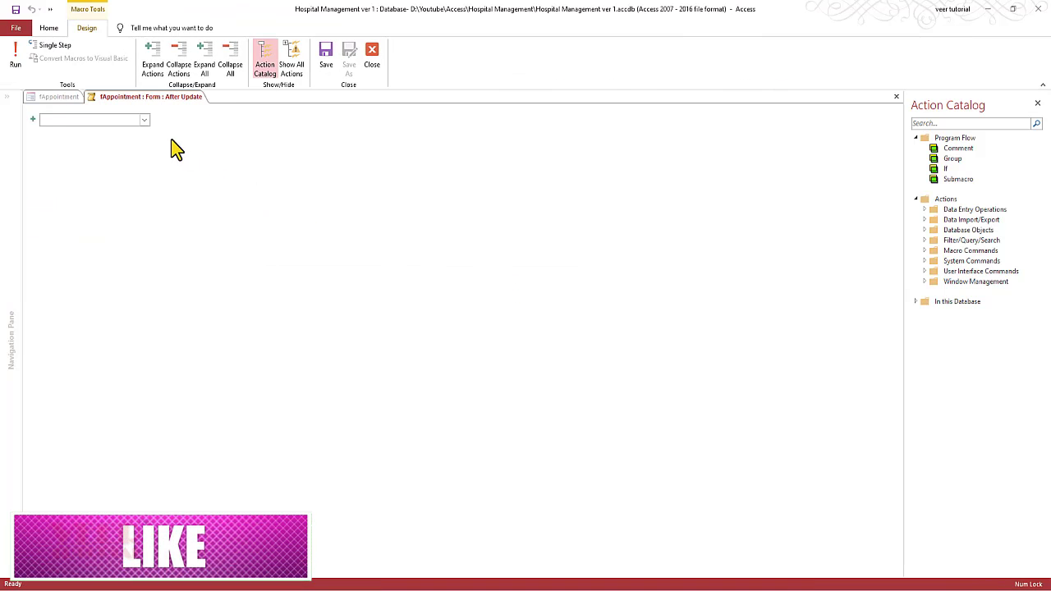
pyautogui.click(145, 120)
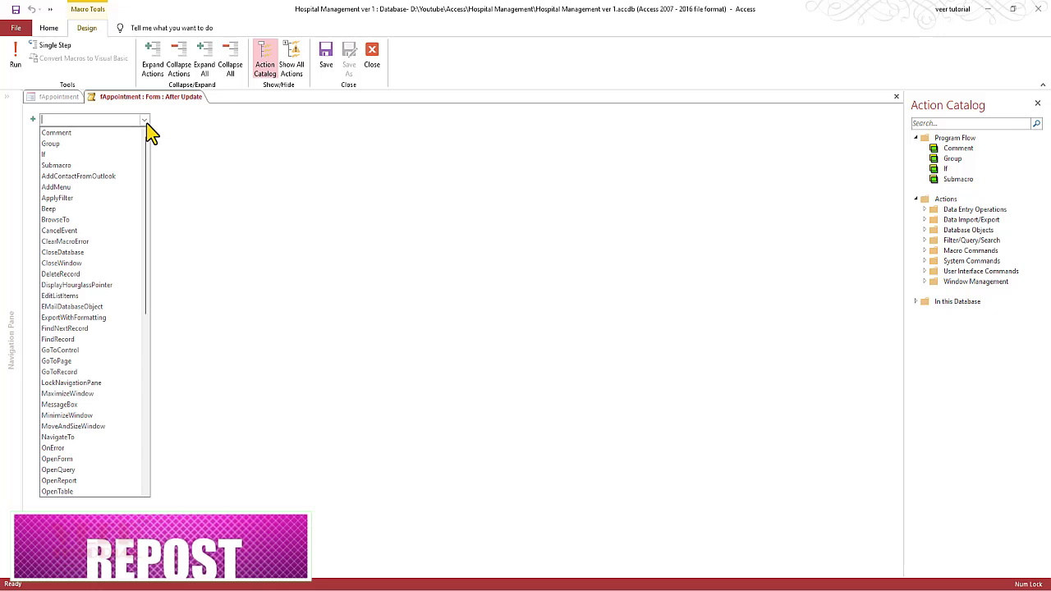
pyautogui.write('Open')
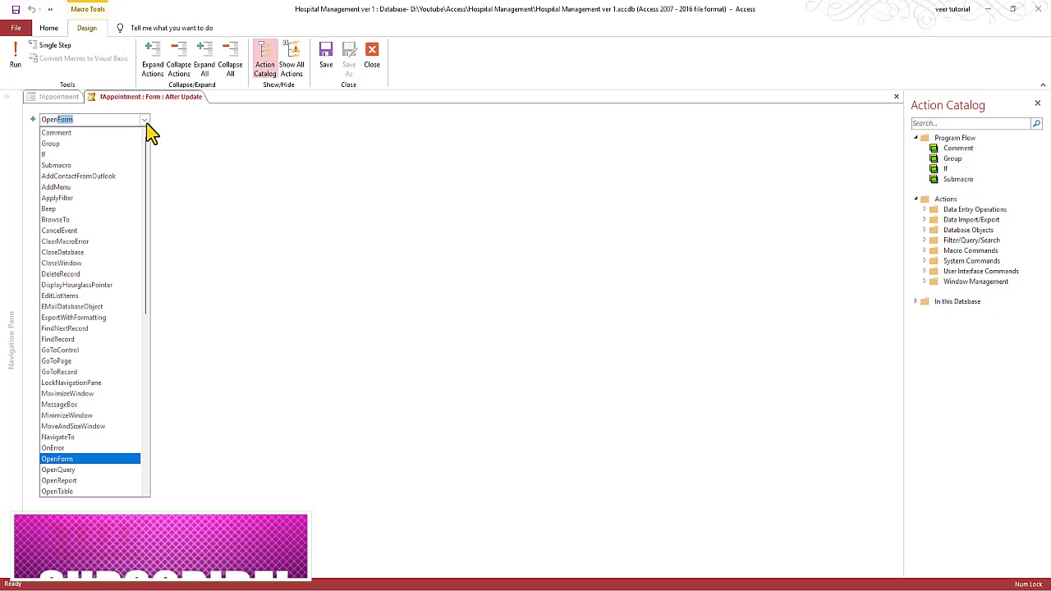
pyautogui.write('Report')
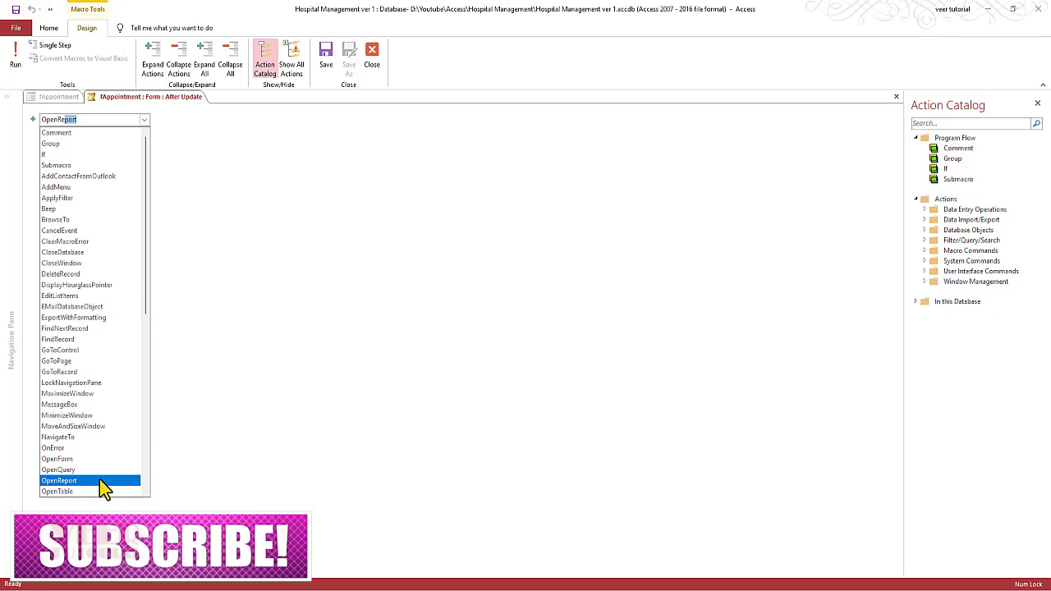
pyautogui.click(100, 480)
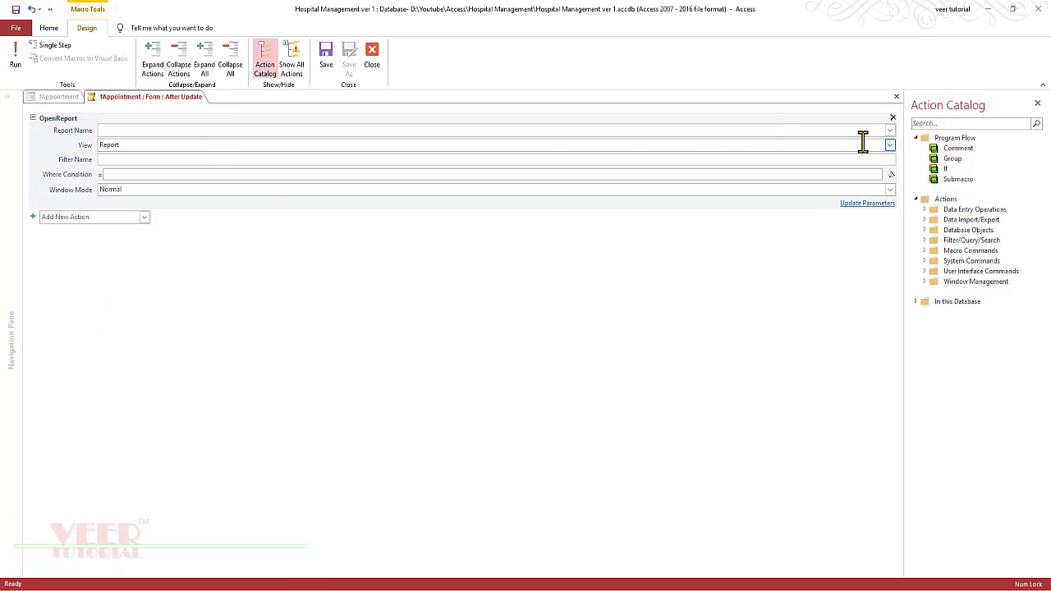
pyautogui.click(889, 130)
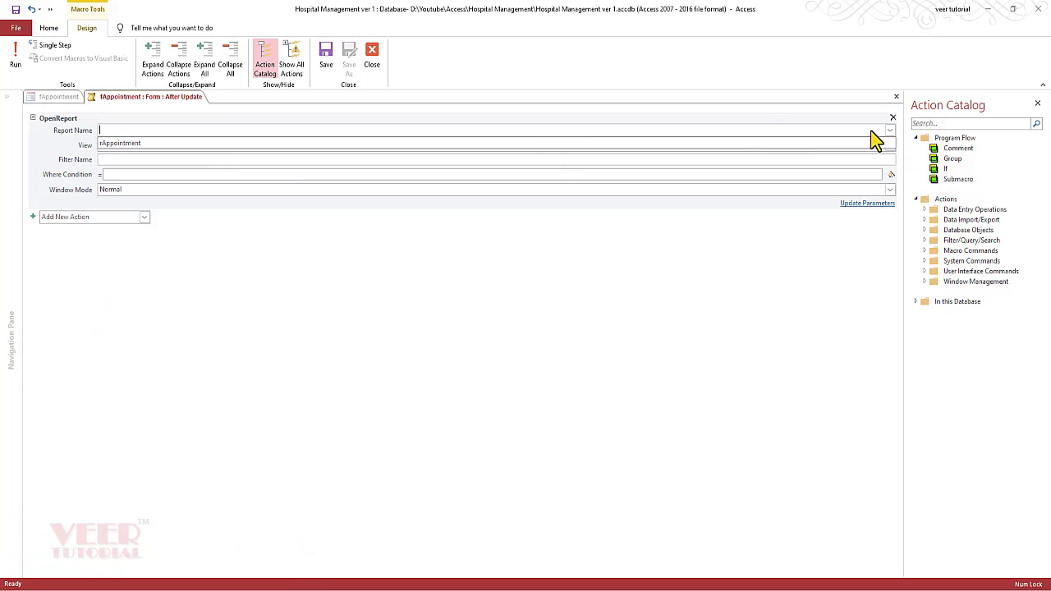
pyautogui.click(537, 144)
pyautogui.click(889, 144)
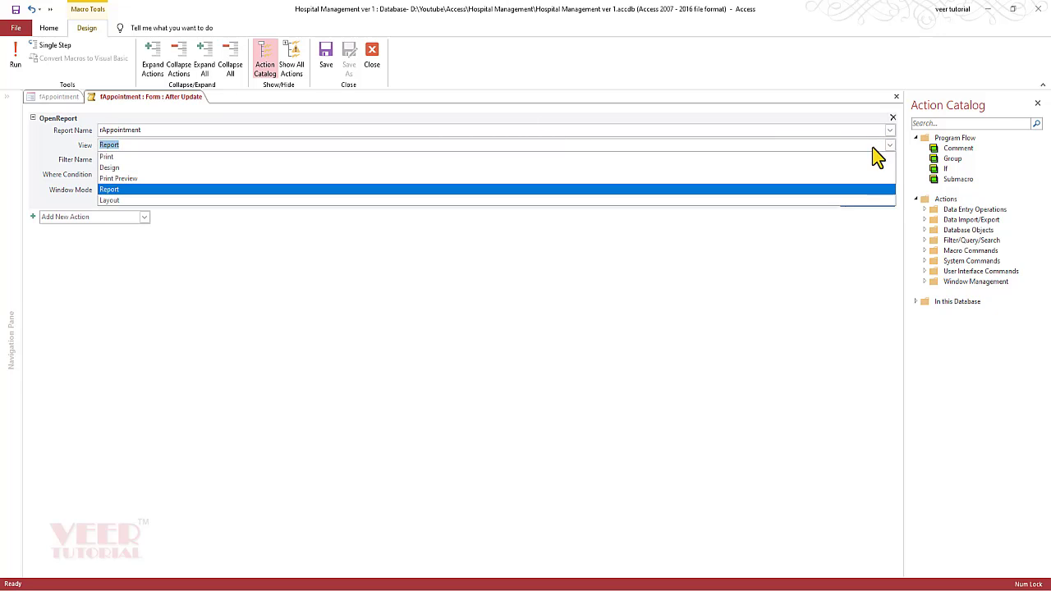
pyautogui.click(276, 178)
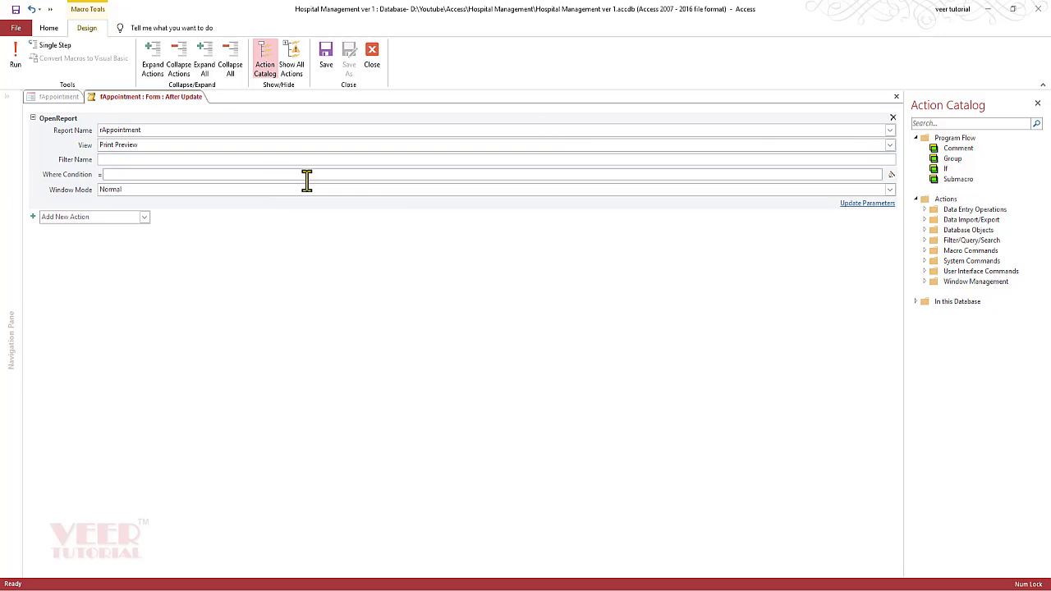
pyautogui.click(369, 56)
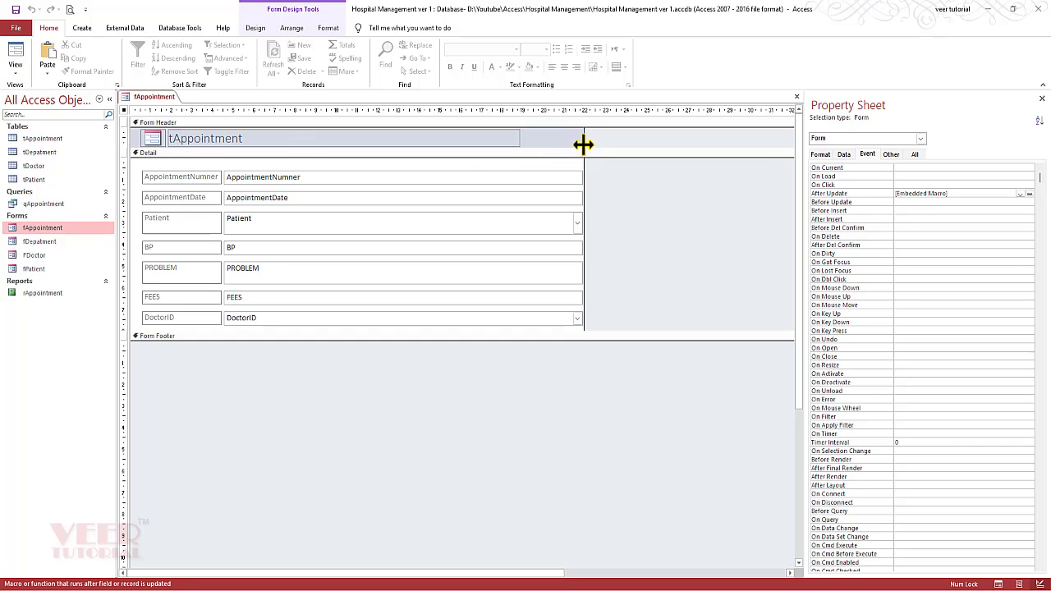
# Drag the Detail bar down to enlarge the Form Header below the tAppointment title.
pyautogui.moveTo(593, 153); pyautogui.dragTo(596, 193)
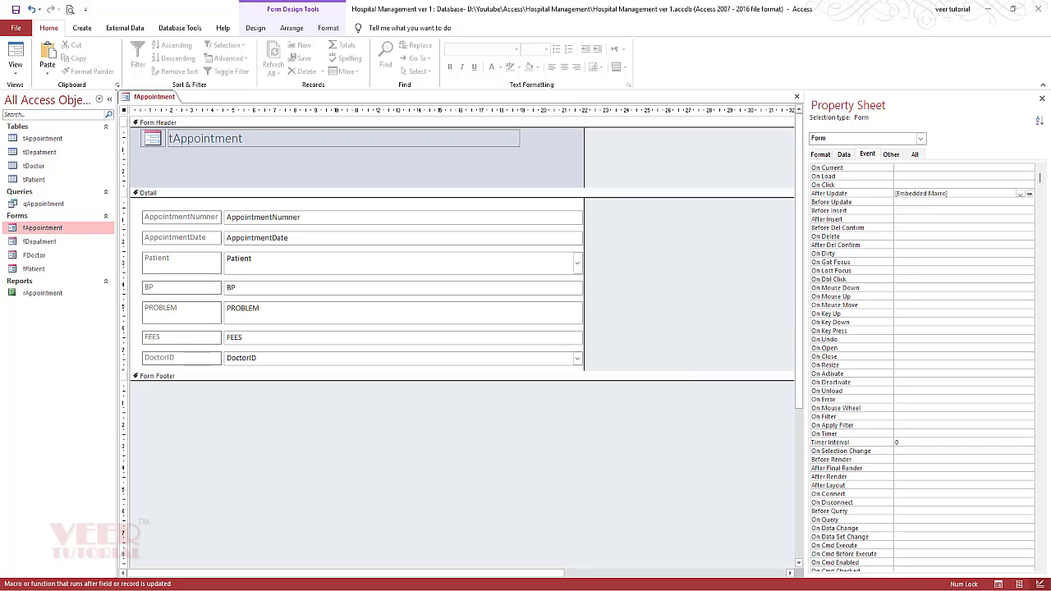
pyautogui.click(455, 158)
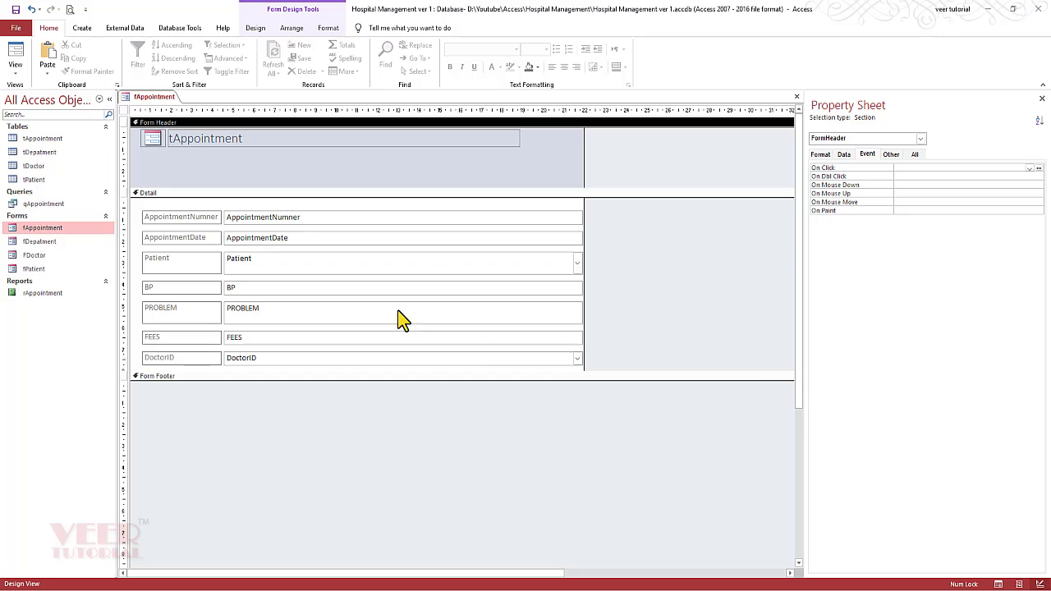
pyautogui.click(256, 30)
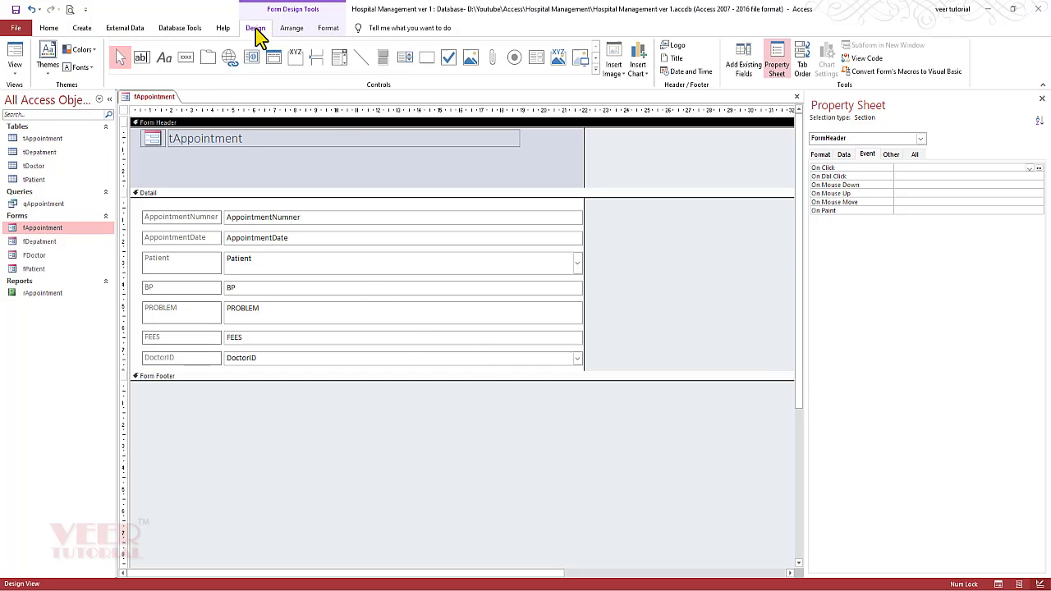
# Add a picture command button to the Form Header that runs Preview Report on rAppointment.
pyautogui.click(186, 58)
pyautogui.click(456, 166)
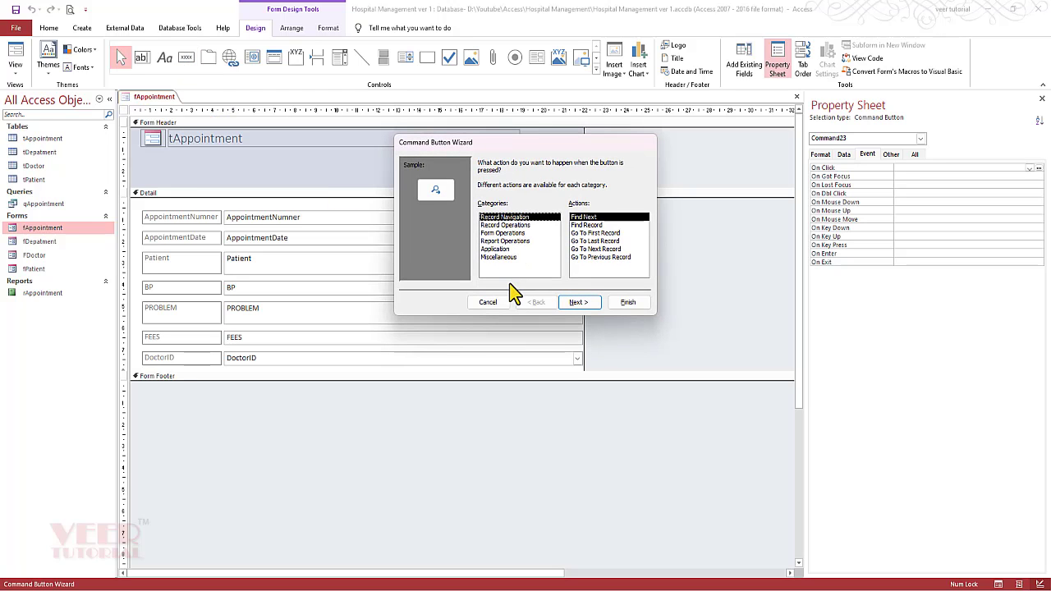
pyautogui.click(513, 243)
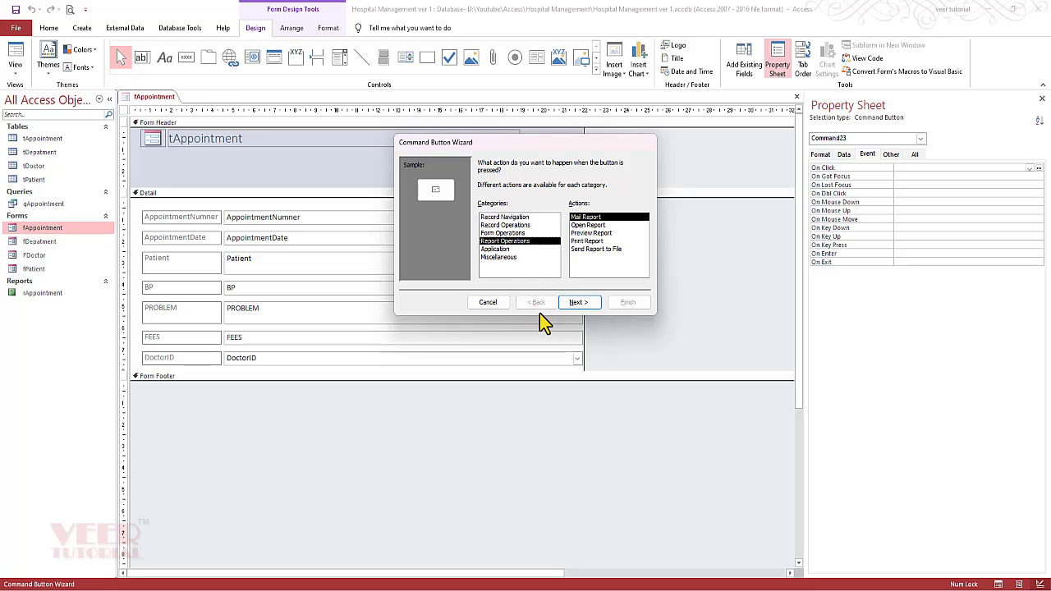
pyautogui.click(593, 233)
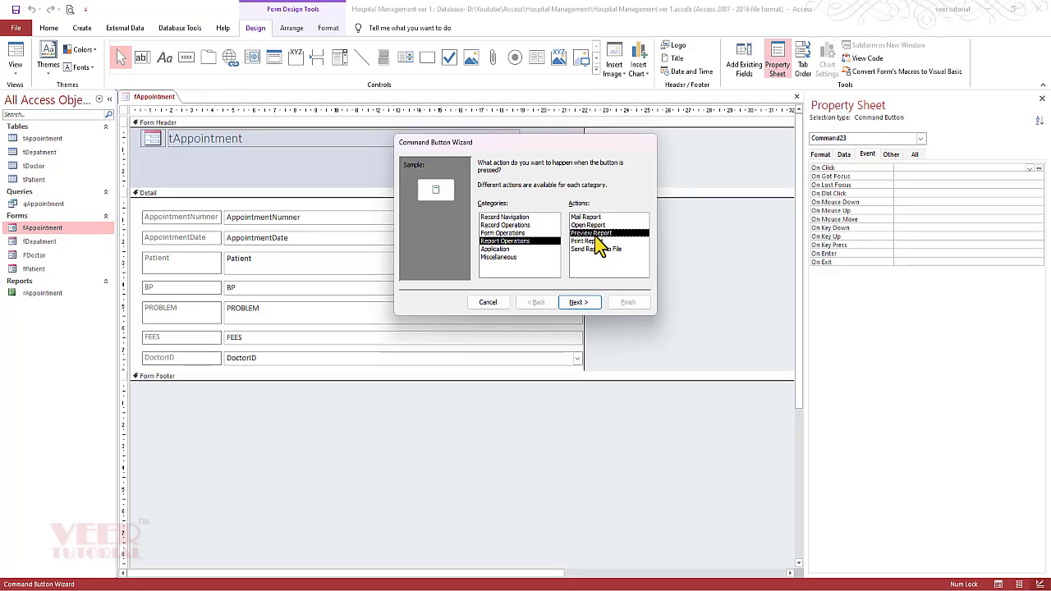
pyautogui.click(578, 304)
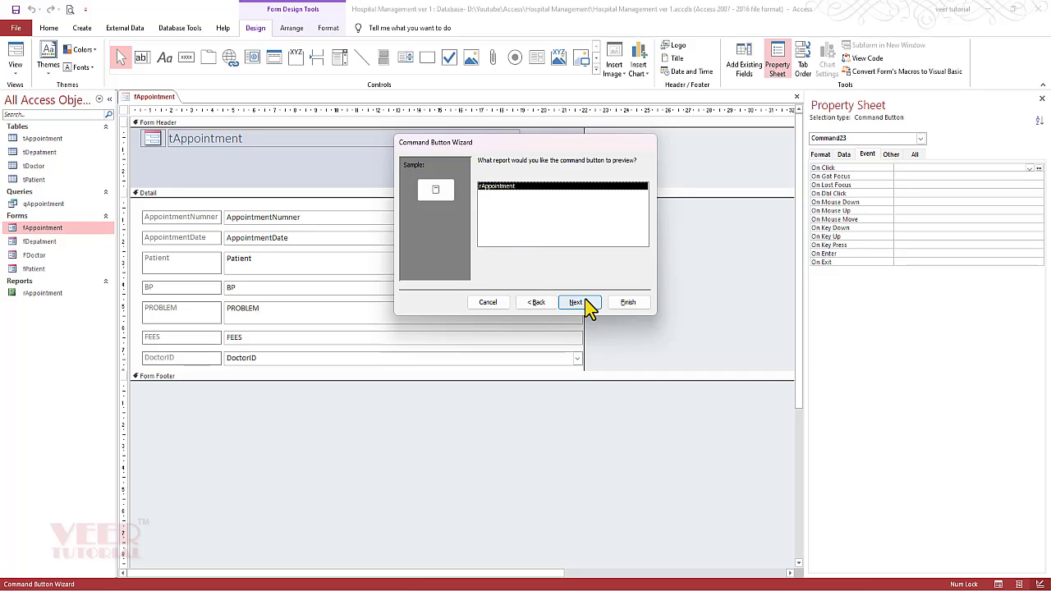
pyautogui.click(584, 303)
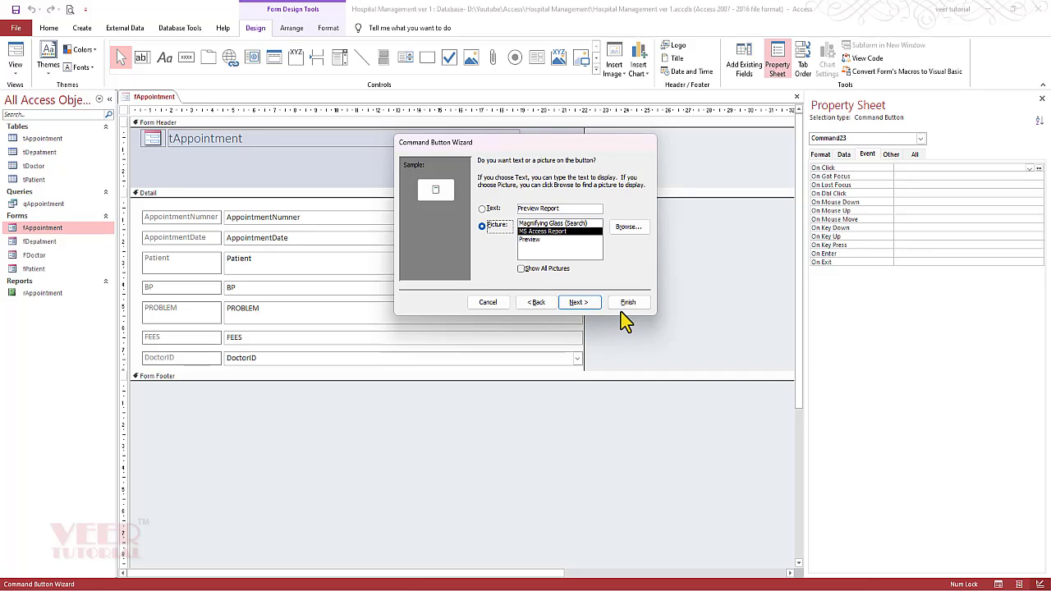
pyautogui.click(578, 303)
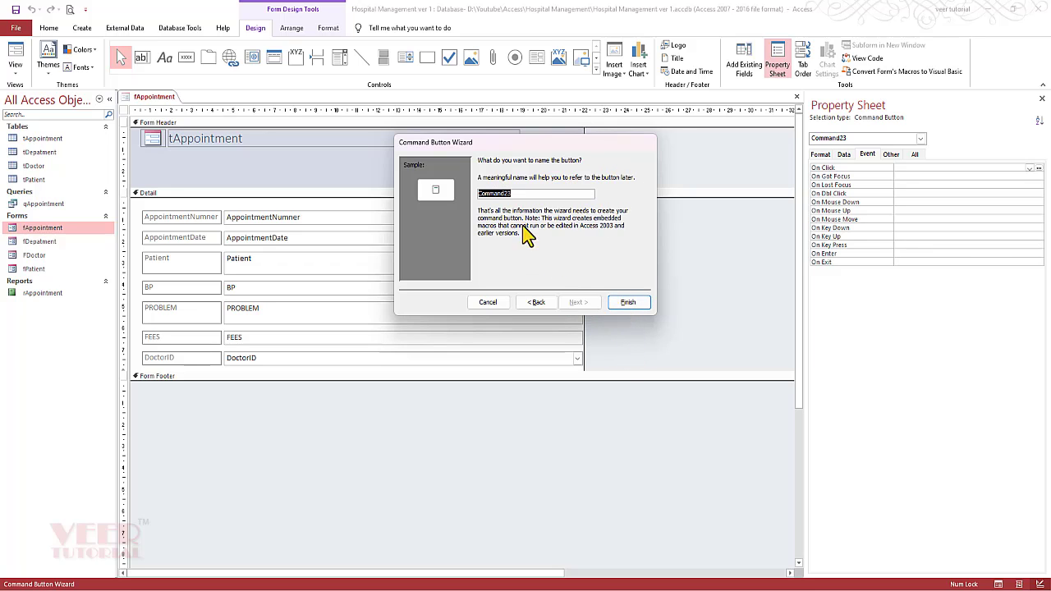
pyautogui.click(629, 310)
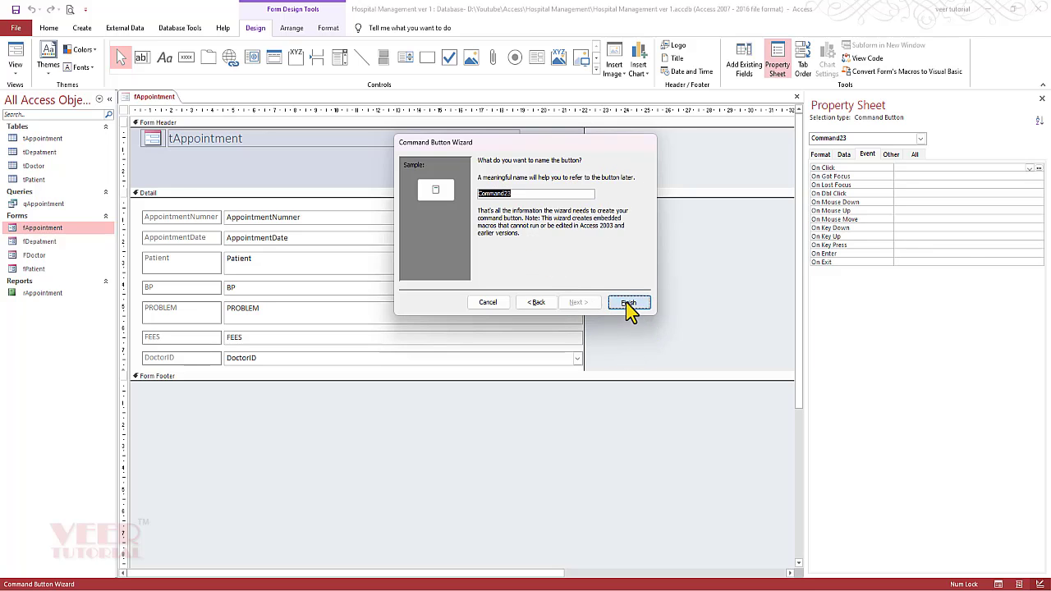
# Deselect the new button and switch fAppointment to Form View.
pyautogui.click(685, 322)
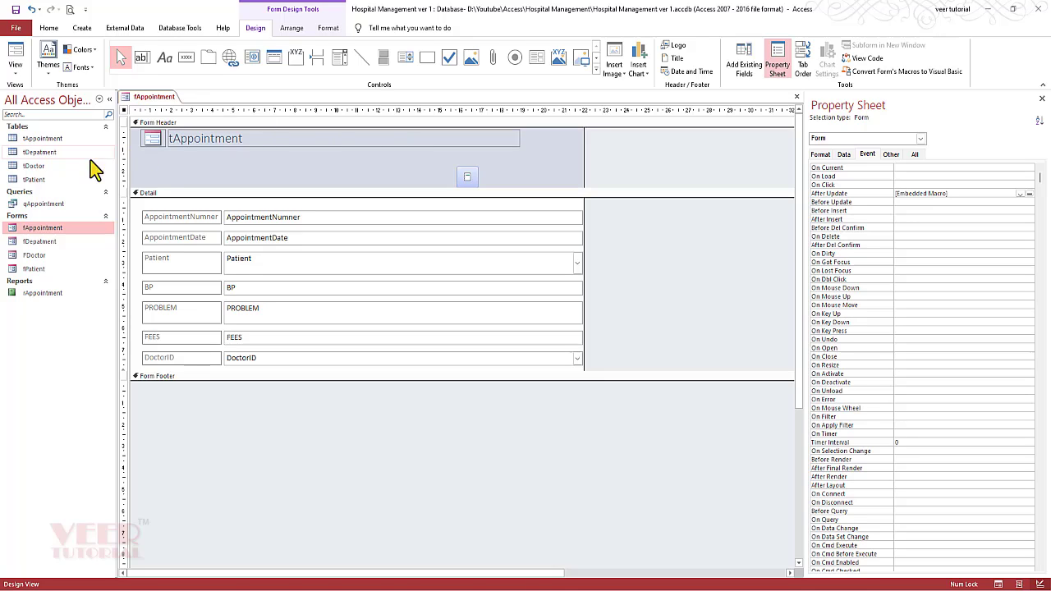
pyautogui.click(14, 59)
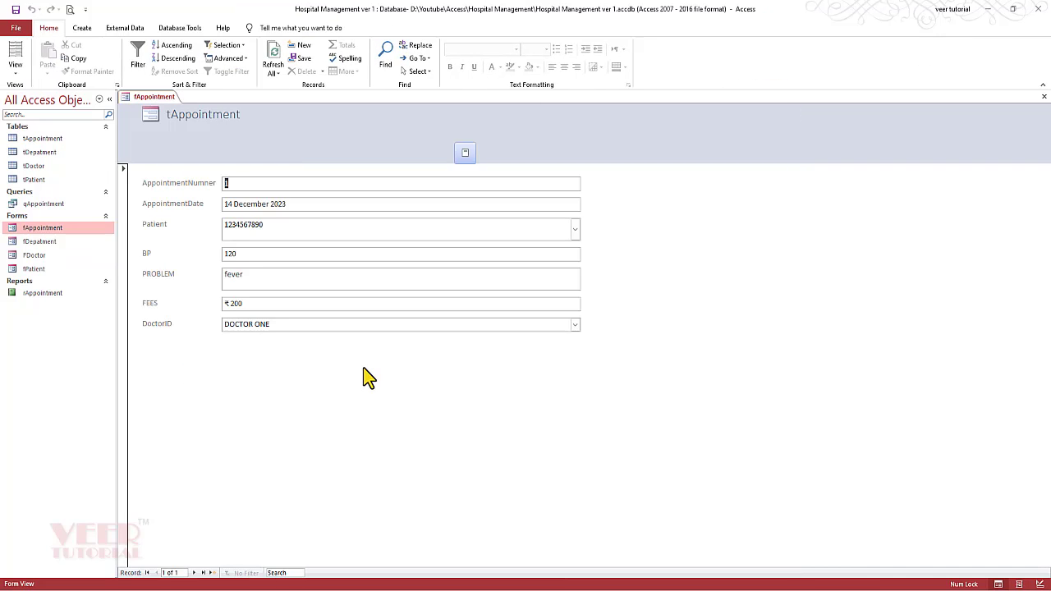
# Start a new appointment record and set its patient to the first patient listed.
pyautogui.click(212, 572)
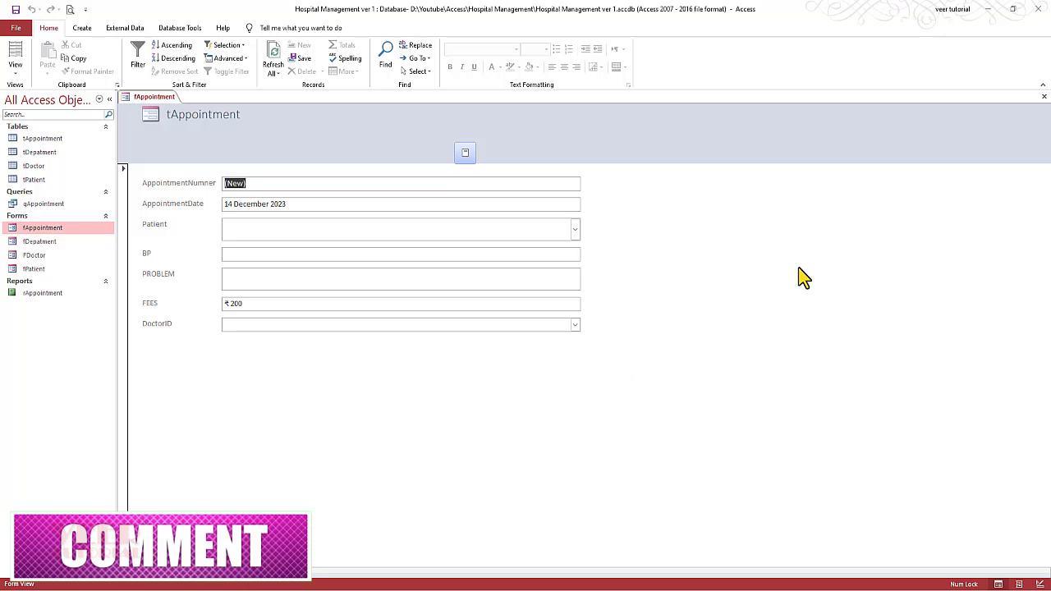
pyautogui.press('Tab')
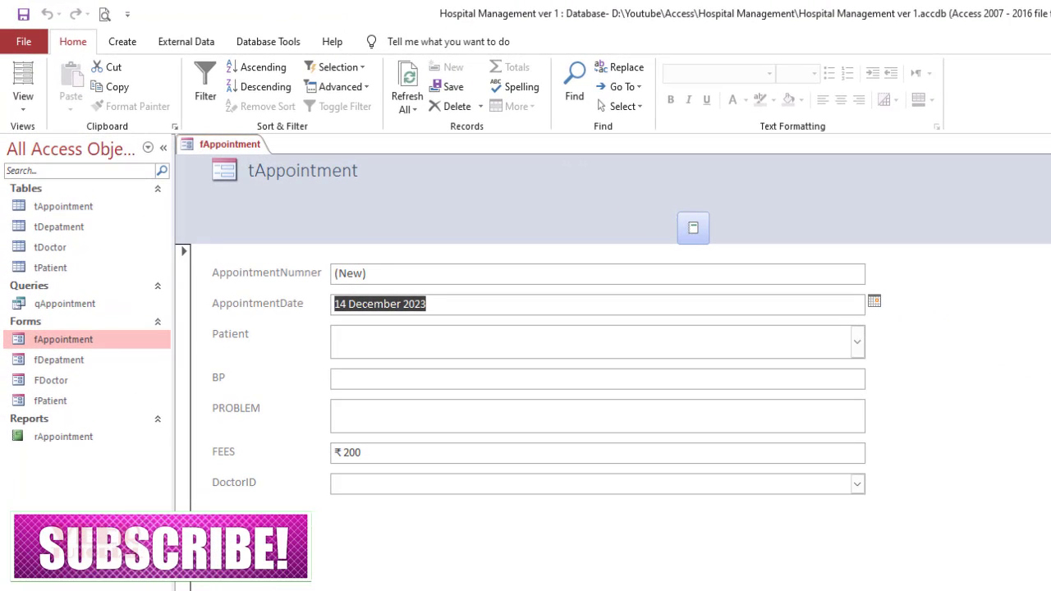
pyautogui.click(335, 335)
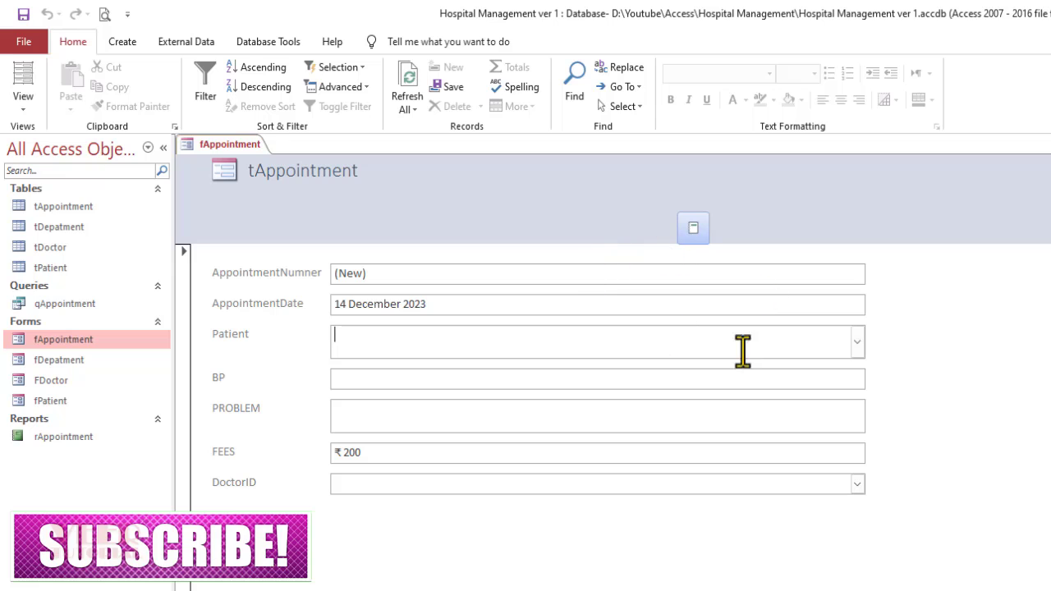
pyautogui.click(856, 339)
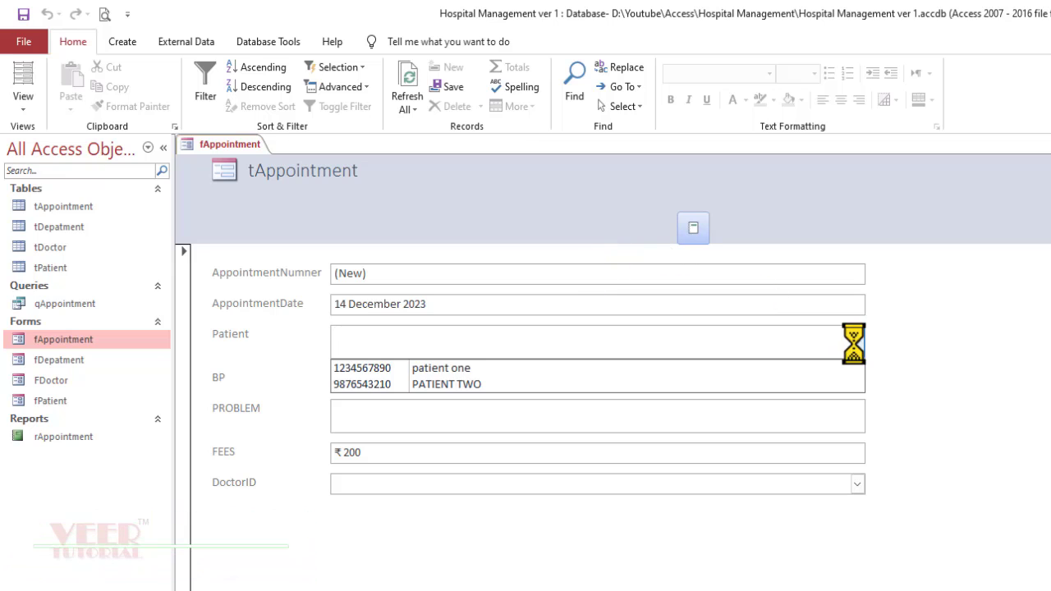
pyautogui.click(765, 384)
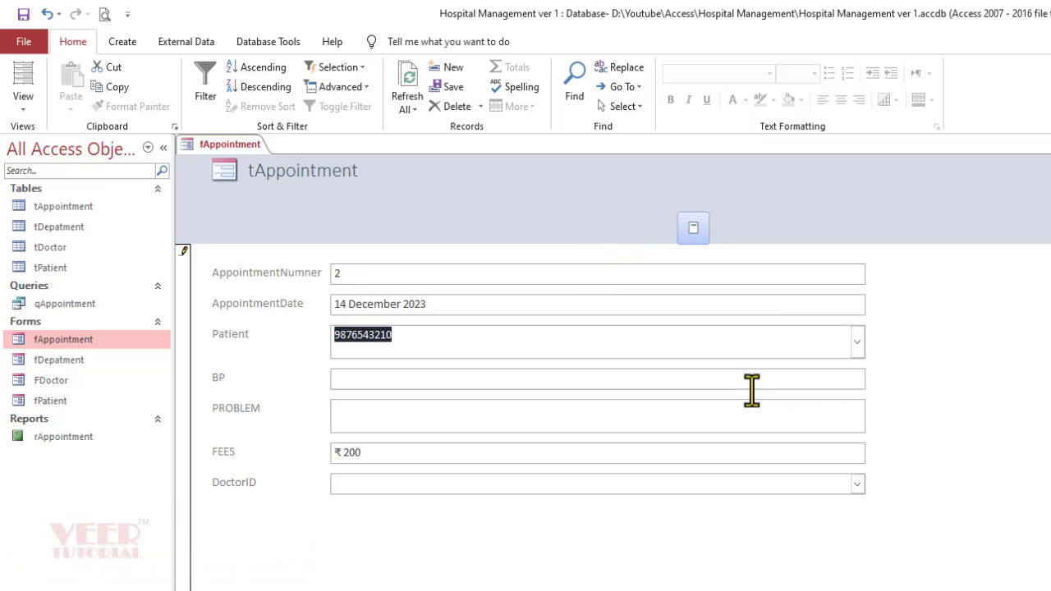
pyautogui.click(856, 349)
pyautogui.click(792, 366)
# Enter a fee of 500 and choose DOCTOR ONE as the appointment's doctor.
pyautogui.press('Tab')
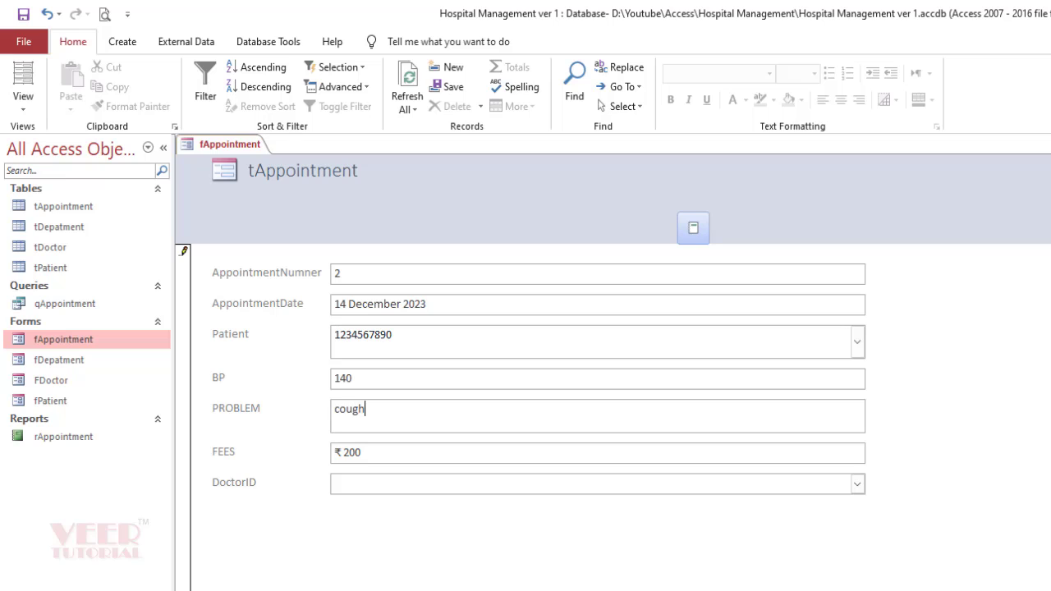
pyautogui.press('Tab')
pyautogui.write('500')
pyautogui.press('Tab')
pyautogui.click(853, 486)
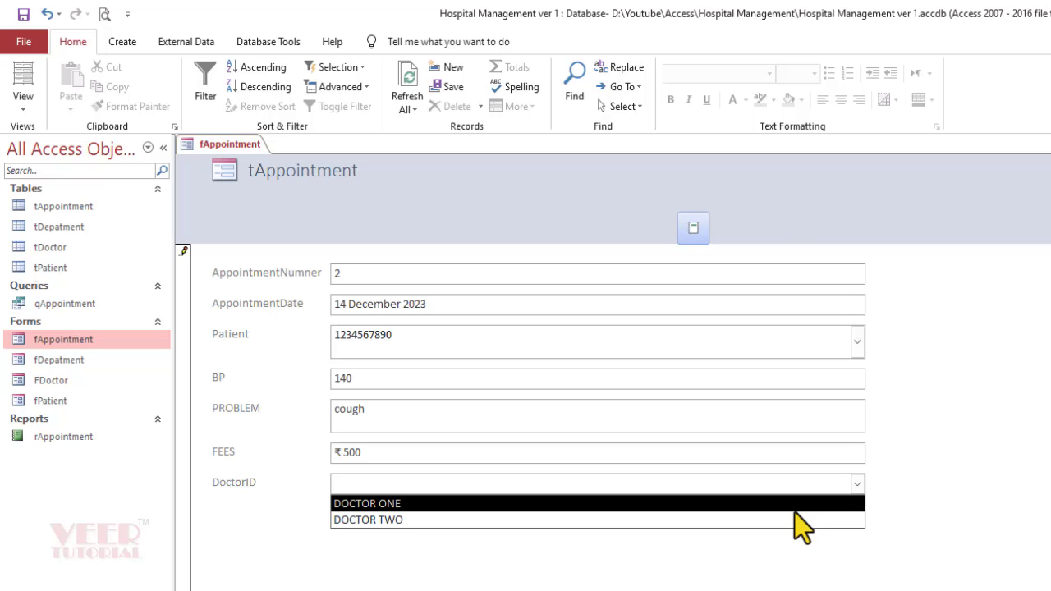
pyautogui.click(792, 503)
pyautogui.click(1046, 527)
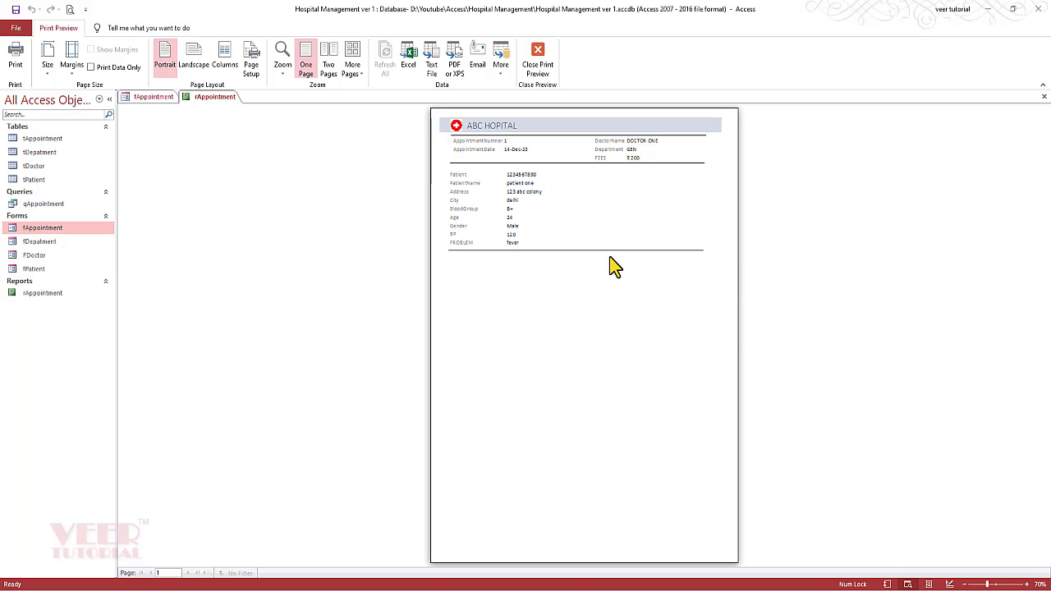
# Zoom into the report preview, cancel a print attempt, and close the preview.
pyautogui.click(582, 231)
pyautogui.scroll(2, 535, 164)
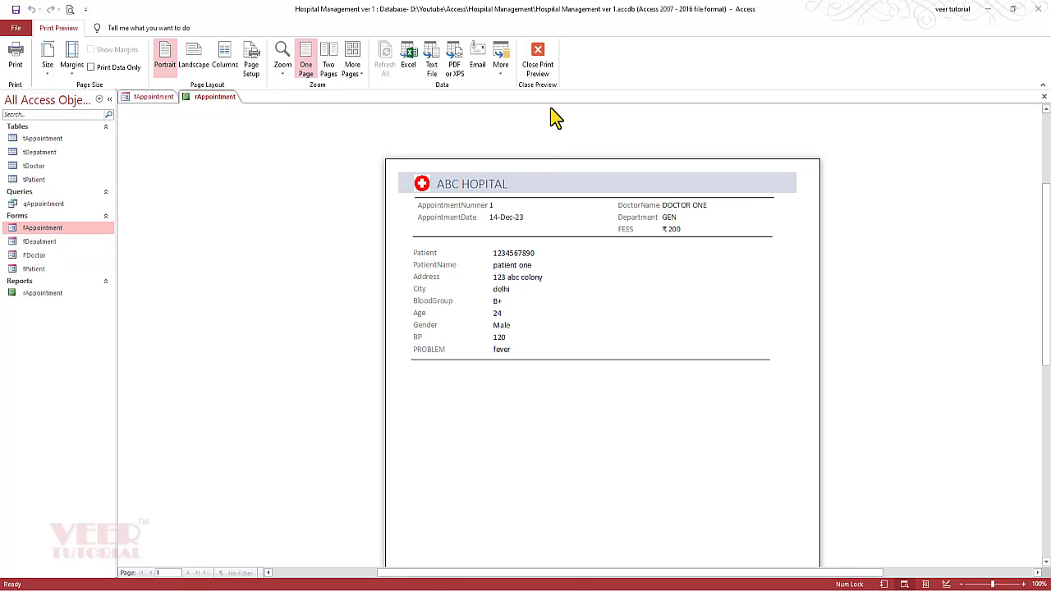
pyautogui.click(17, 62)
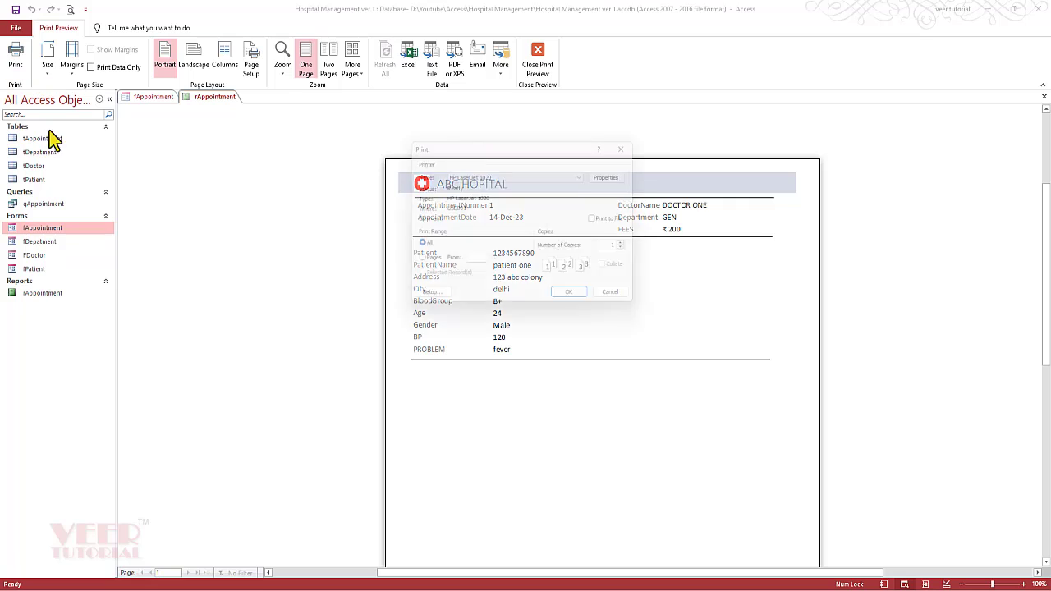
pyautogui.click(623, 301)
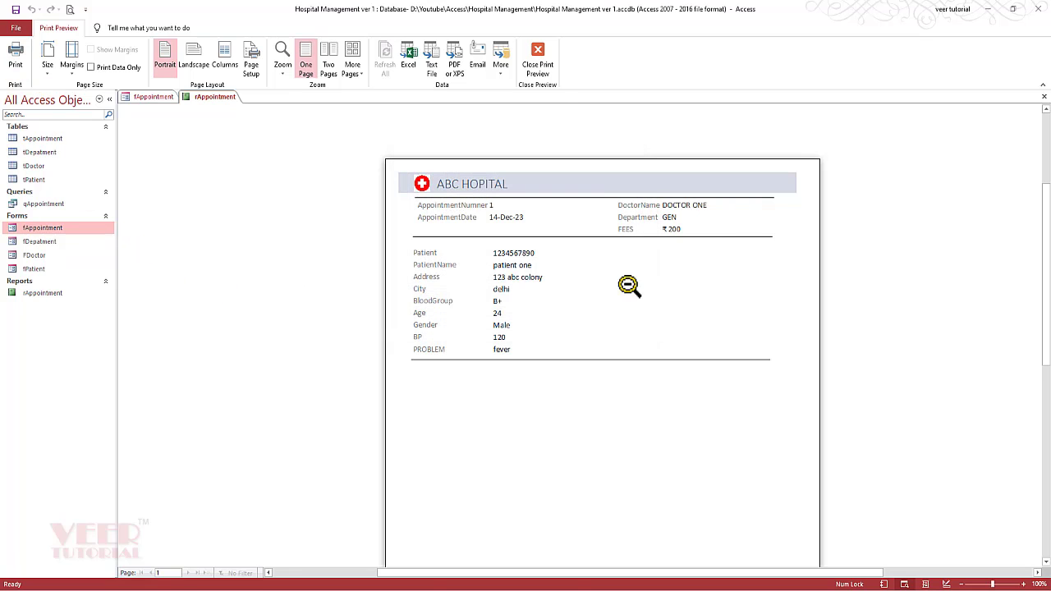
pyautogui.click(538, 61)
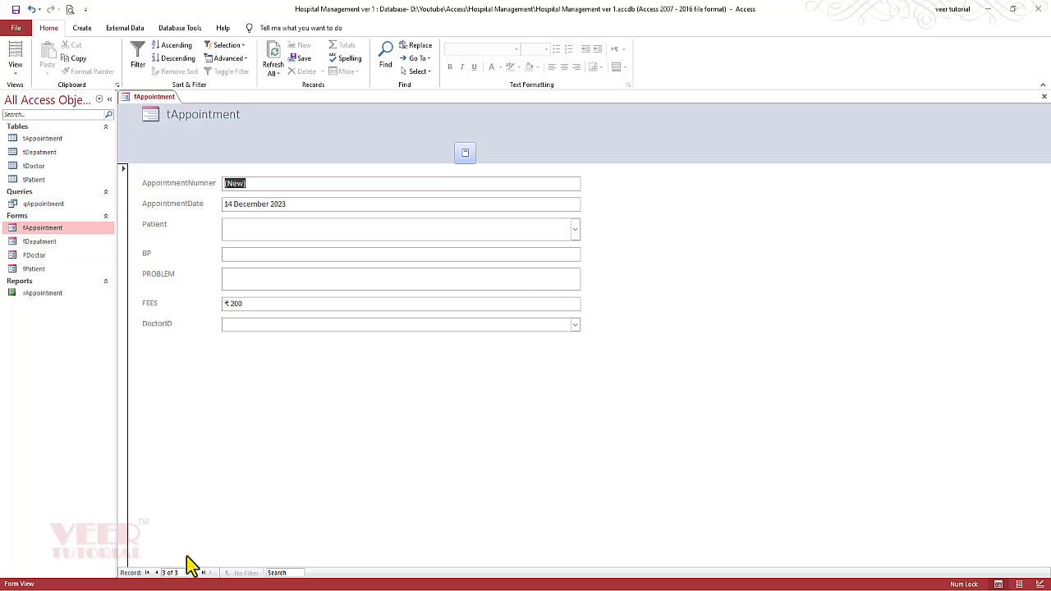
# Preview the report for the previous appointment, then close the preview and the fAppointment form.
pyautogui.click(160, 581)
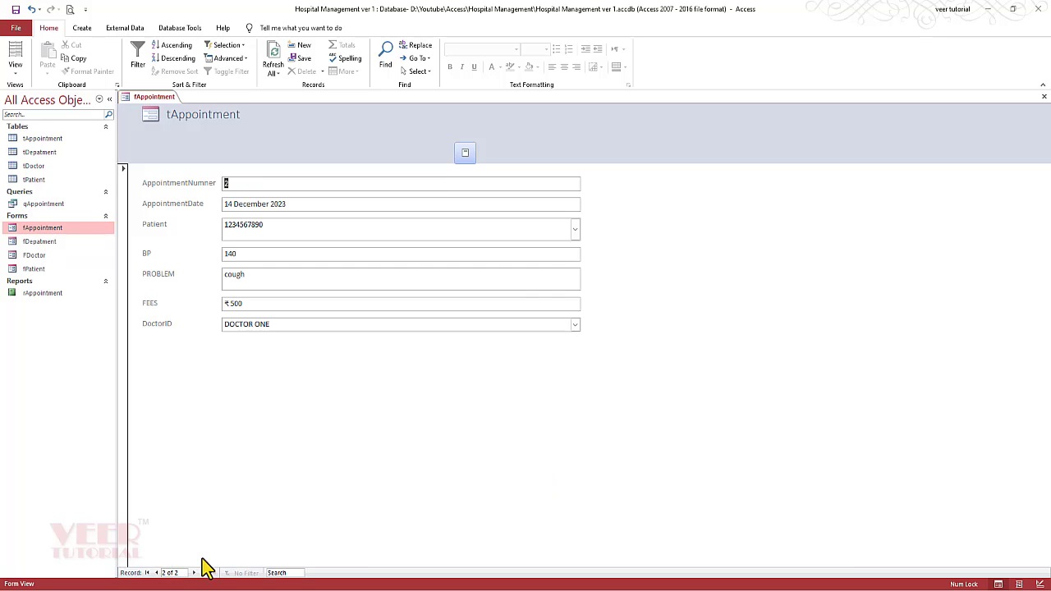
pyautogui.click(465, 153)
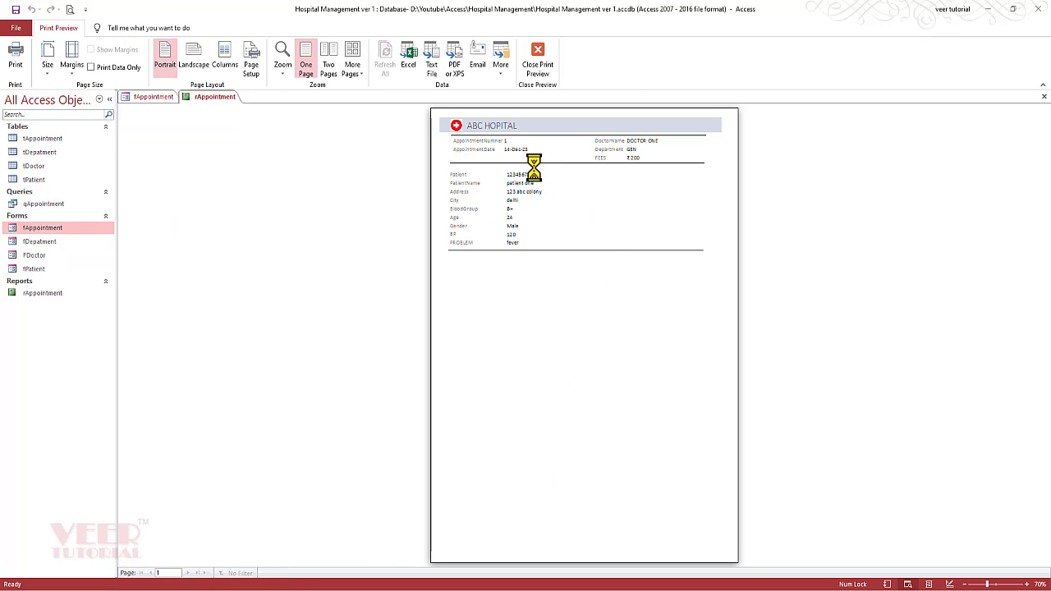
pyautogui.click(530, 152)
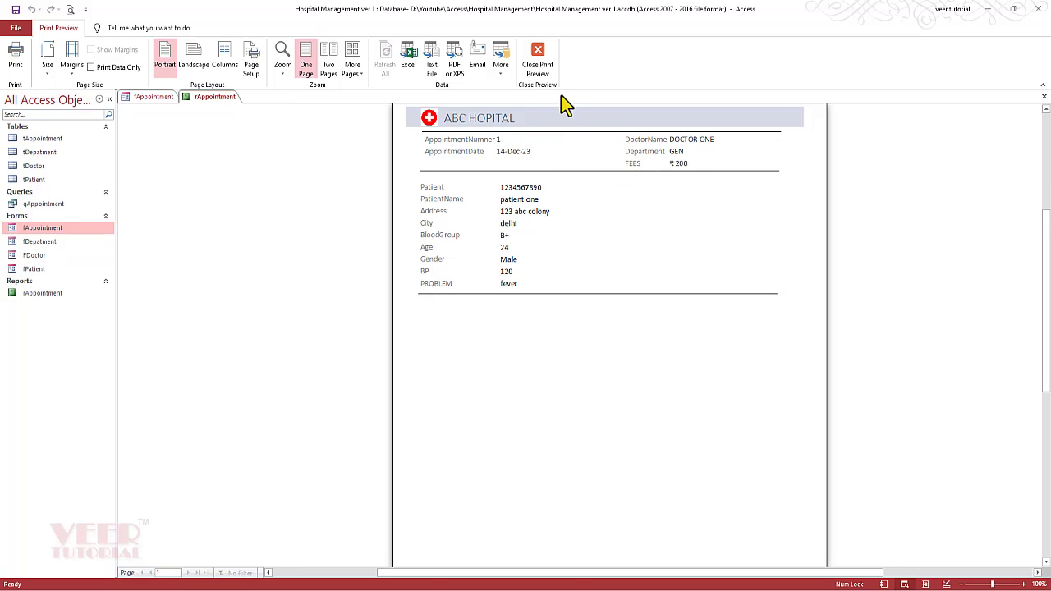
pyautogui.click(539, 58)
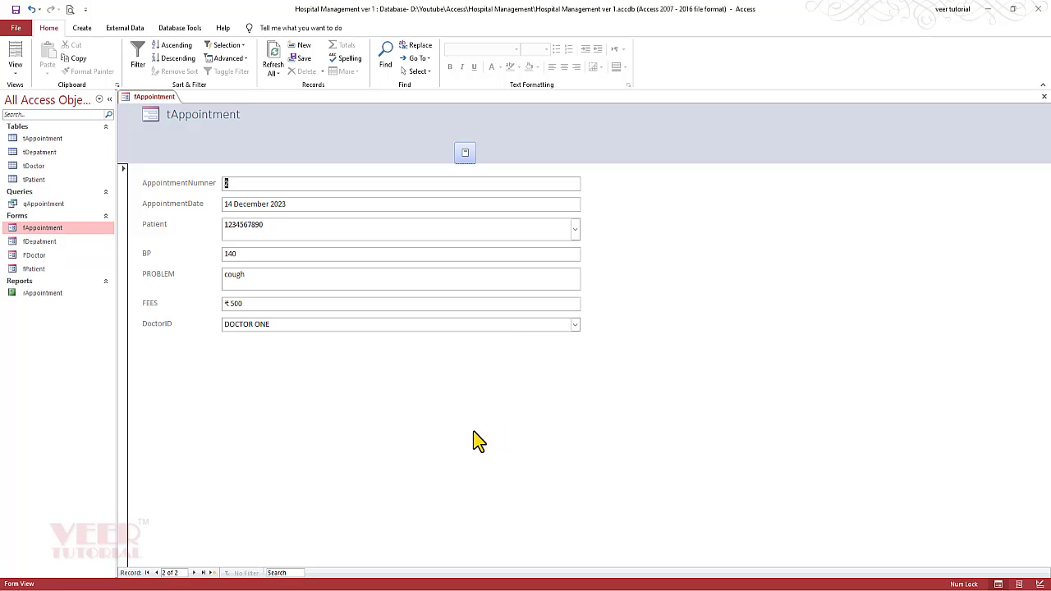
pyautogui.click(1042, 97)
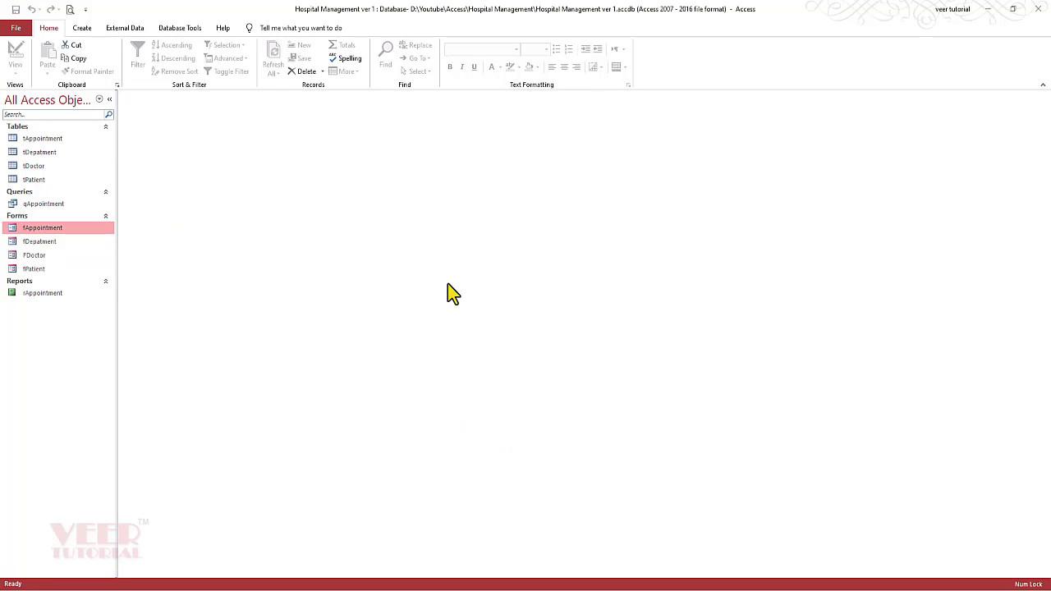
# Open qAppointment in Design view and begin the AppointmentNumner criteria with [Forms].
pyautogui.click(70, 205)
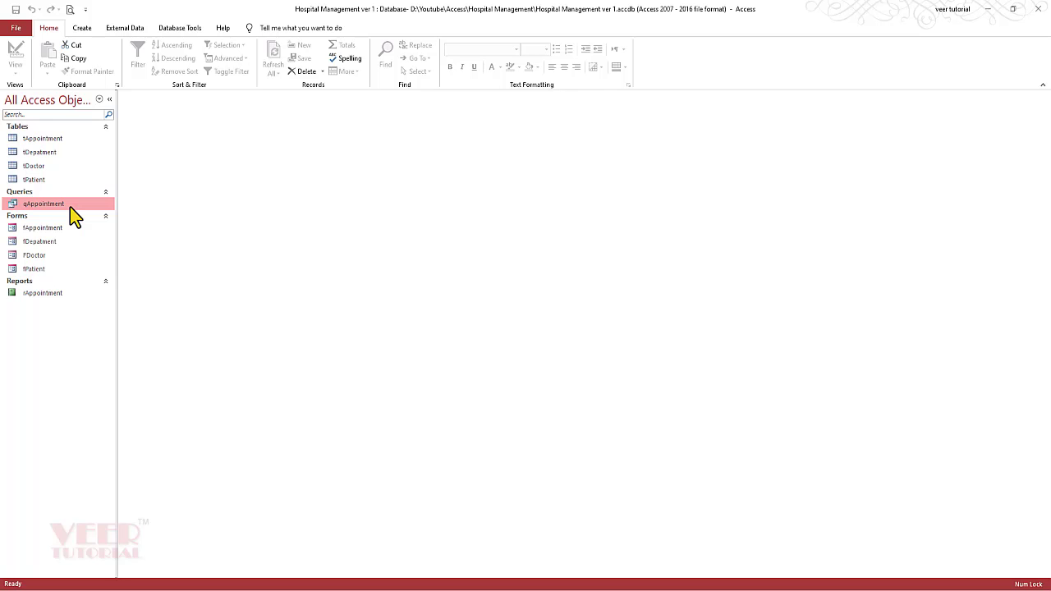
pyautogui.rightClick(70, 207)
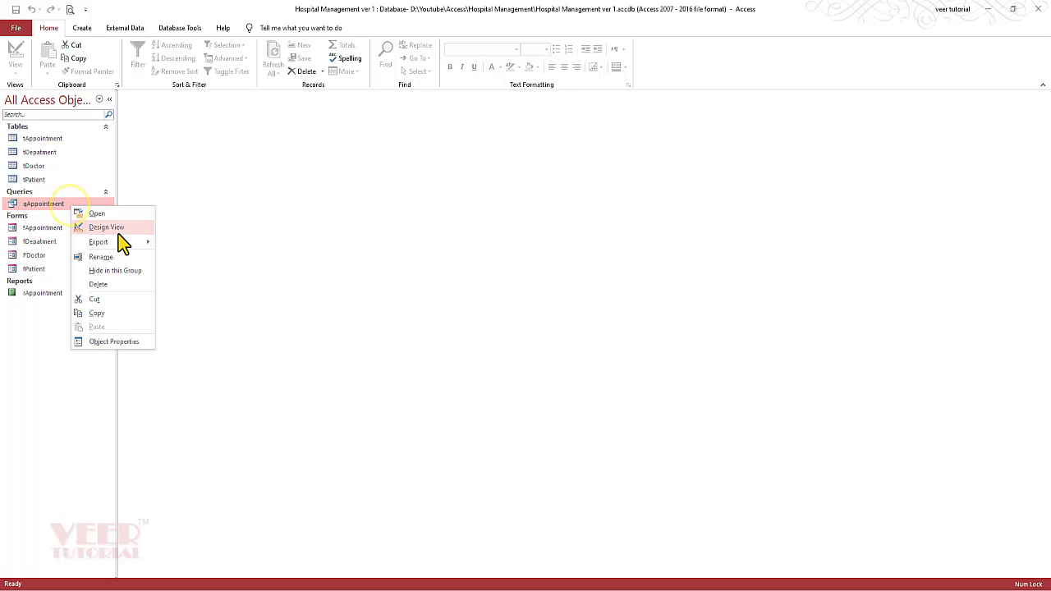
pyautogui.click(121, 227)
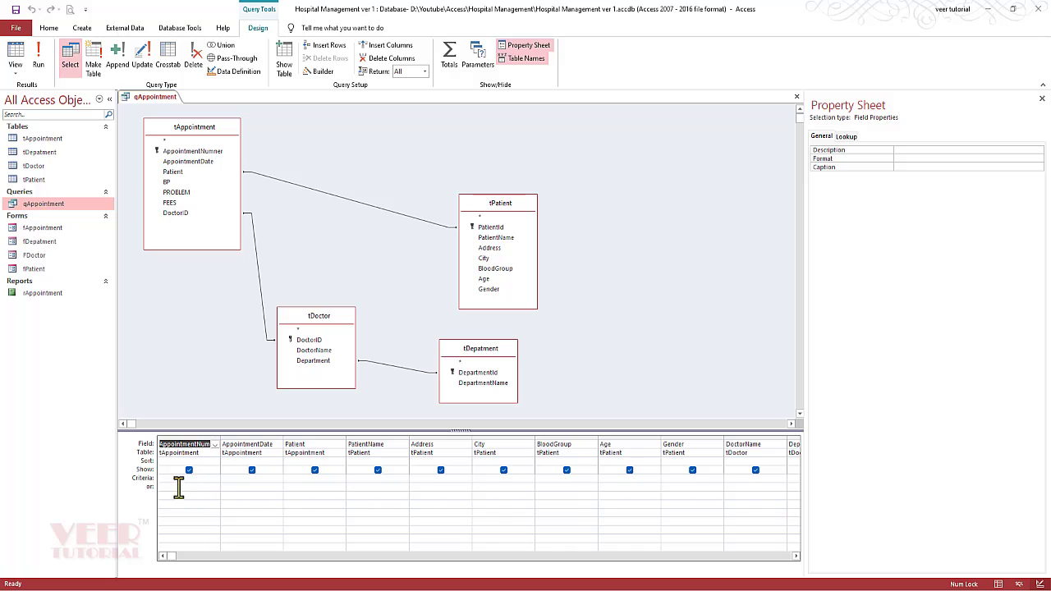
pyautogui.click(171, 480)
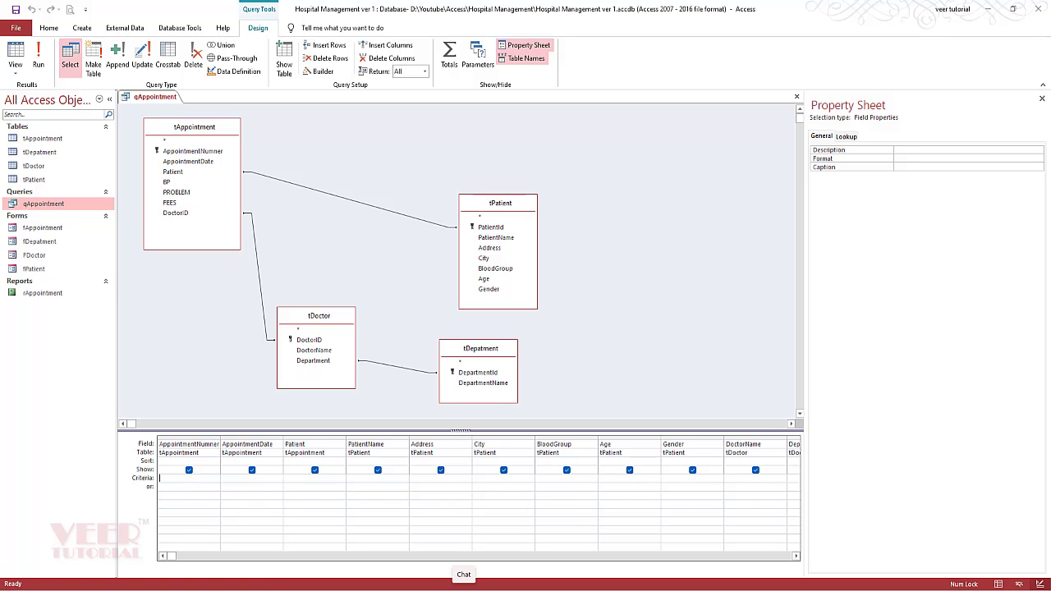
pyautogui.write('form')
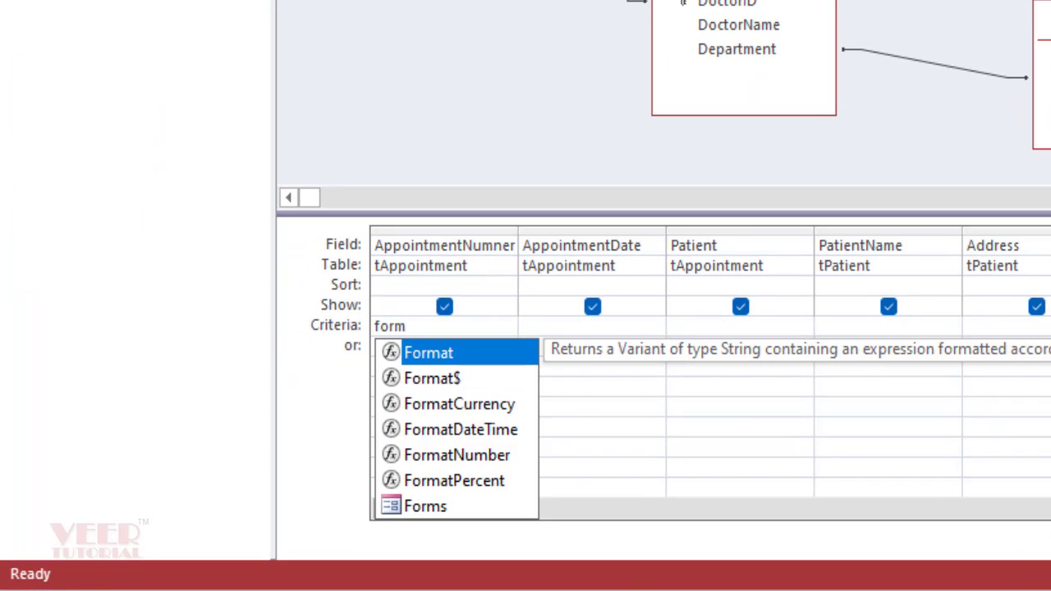
pyautogui.click(452, 507)
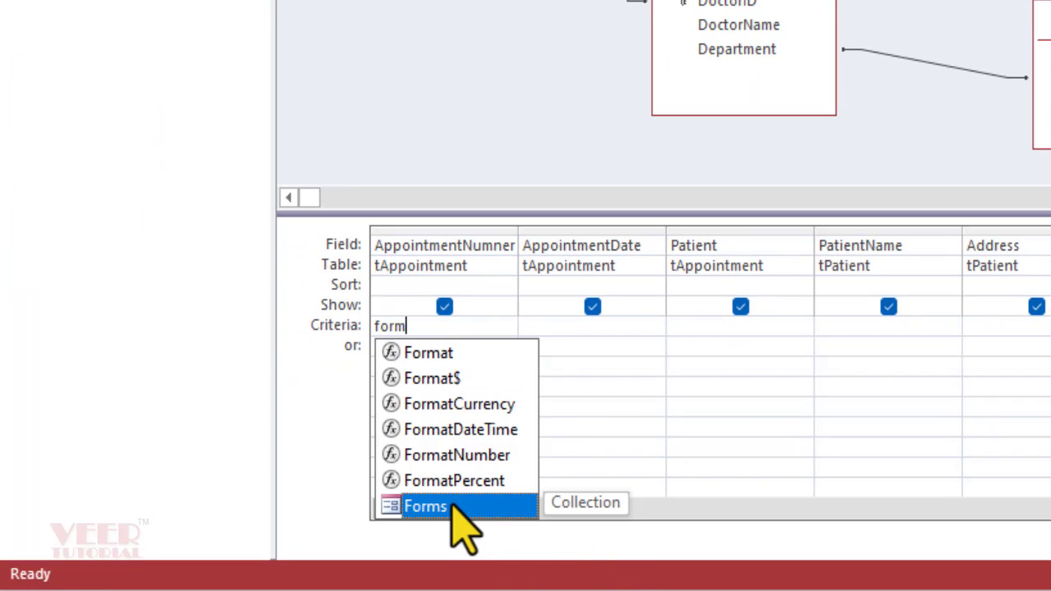
pyautogui.doubleClick(451, 508)
# Complete the criteria as [Forms]![fAppointment]![AppointmentNumner], then save and close the query.
pyautogui.click(451, 504)
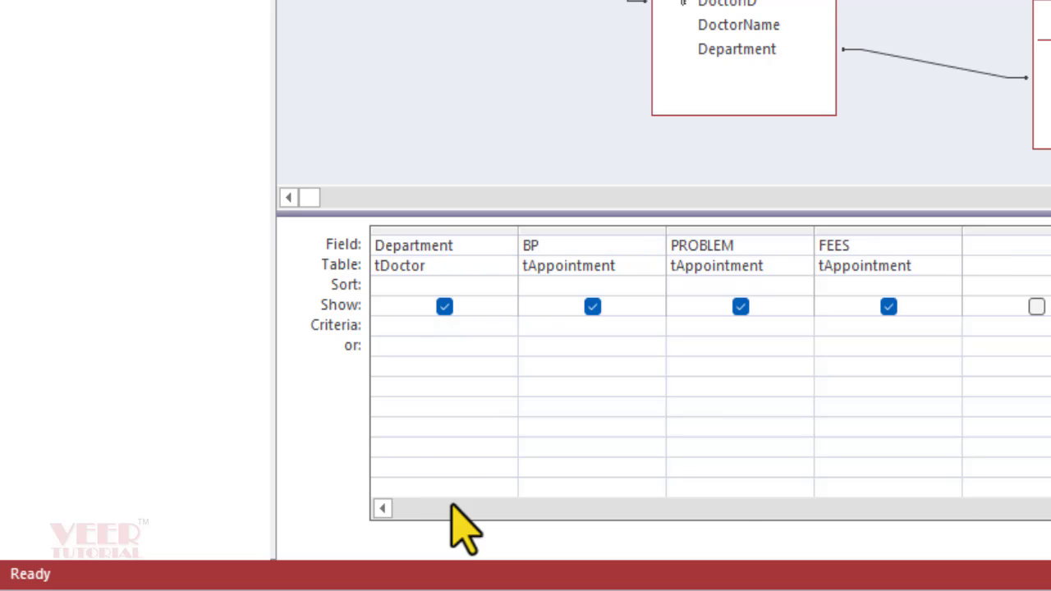
pyautogui.click(382, 508)
pyautogui.click(382, 508)
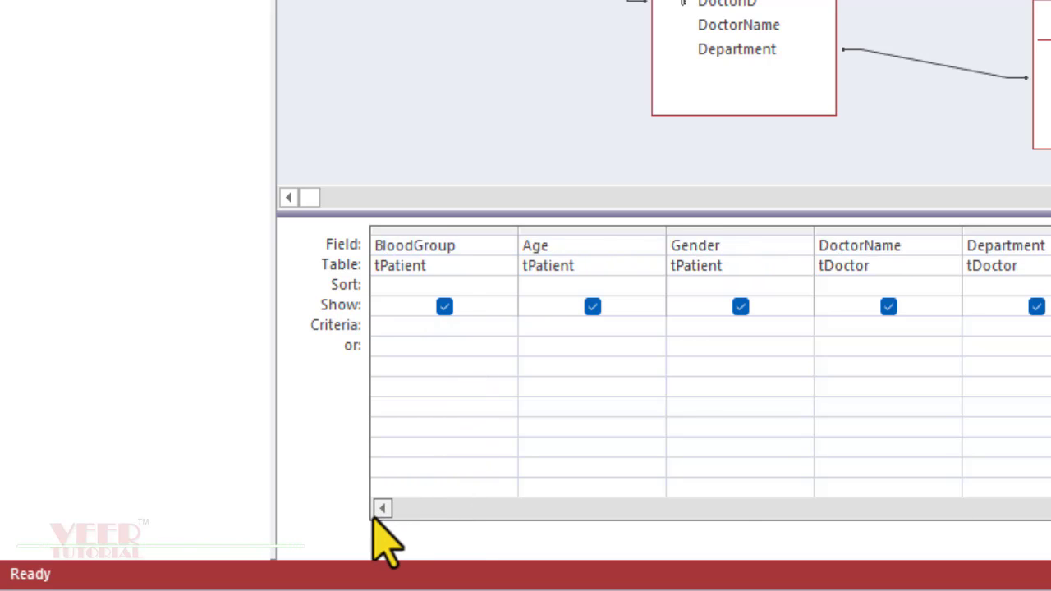
pyautogui.click(381, 508)
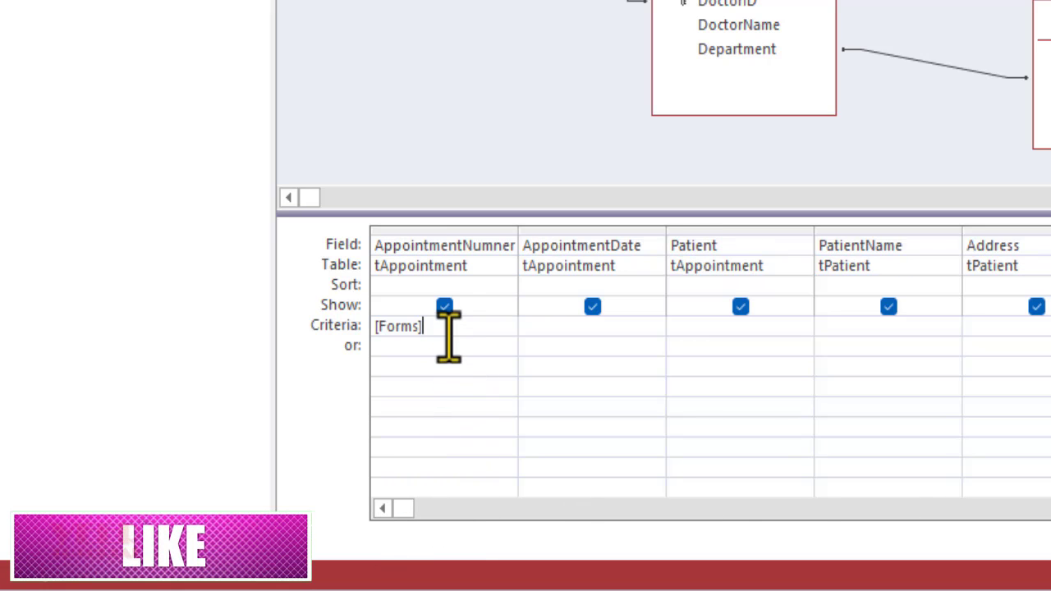
pyautogui.write('!')
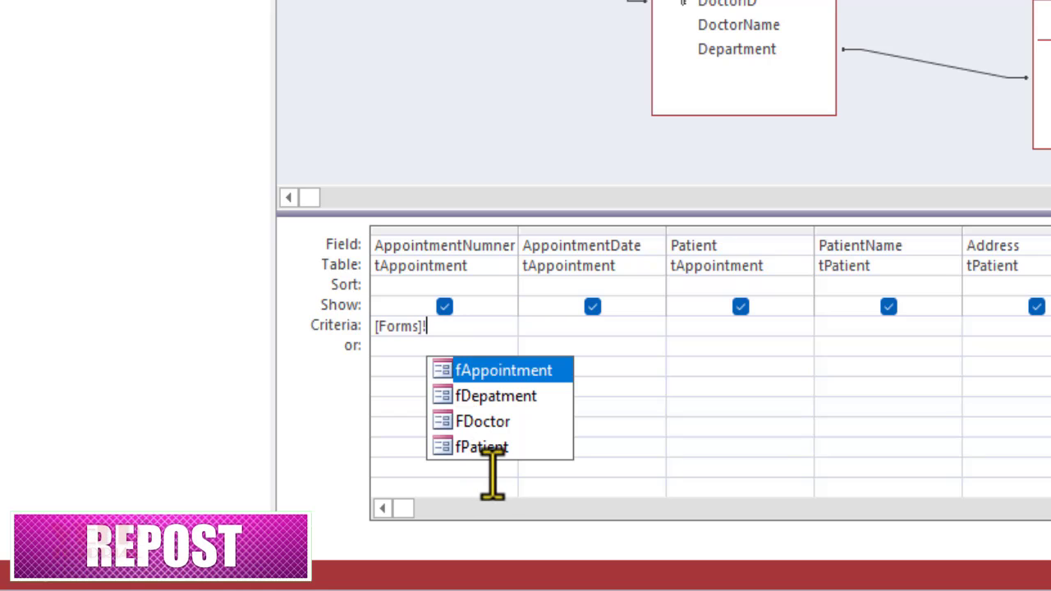
pyautogui.doubleClick(501, 371)
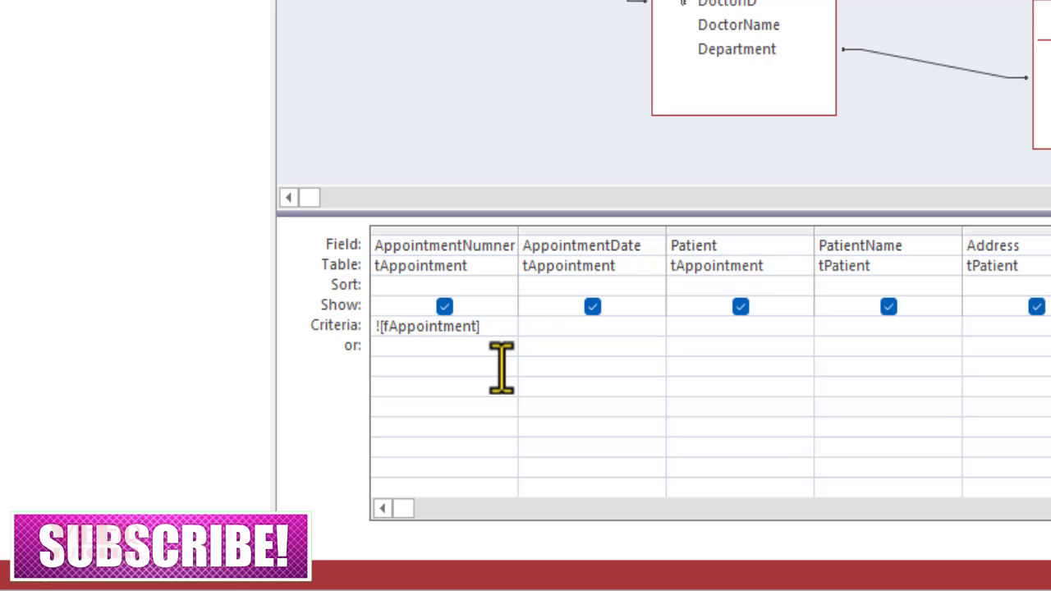
pyautogui.write('!')
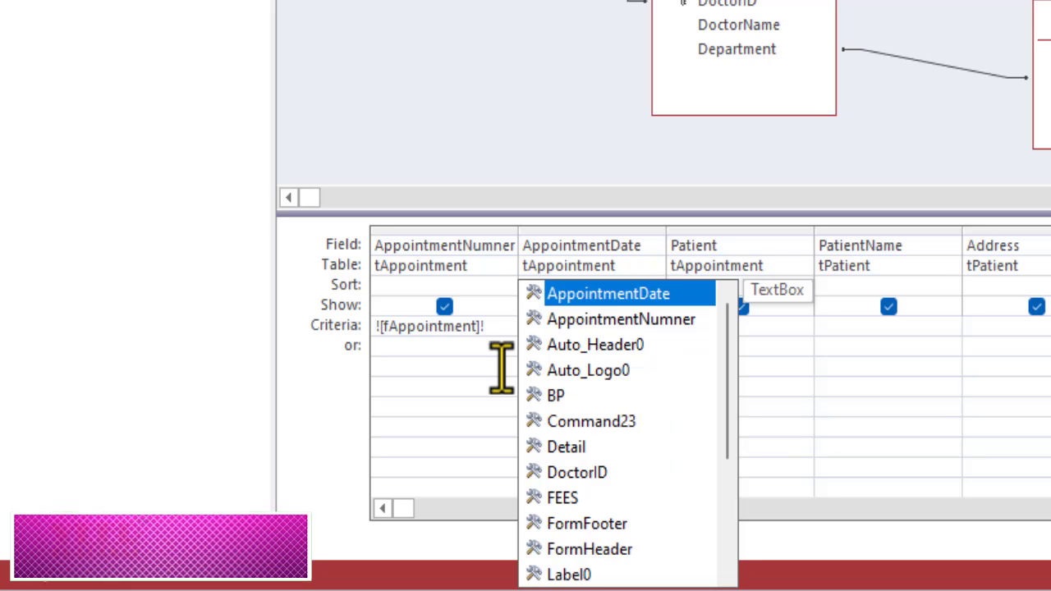
pyautogui.doubleClick(586, 320)
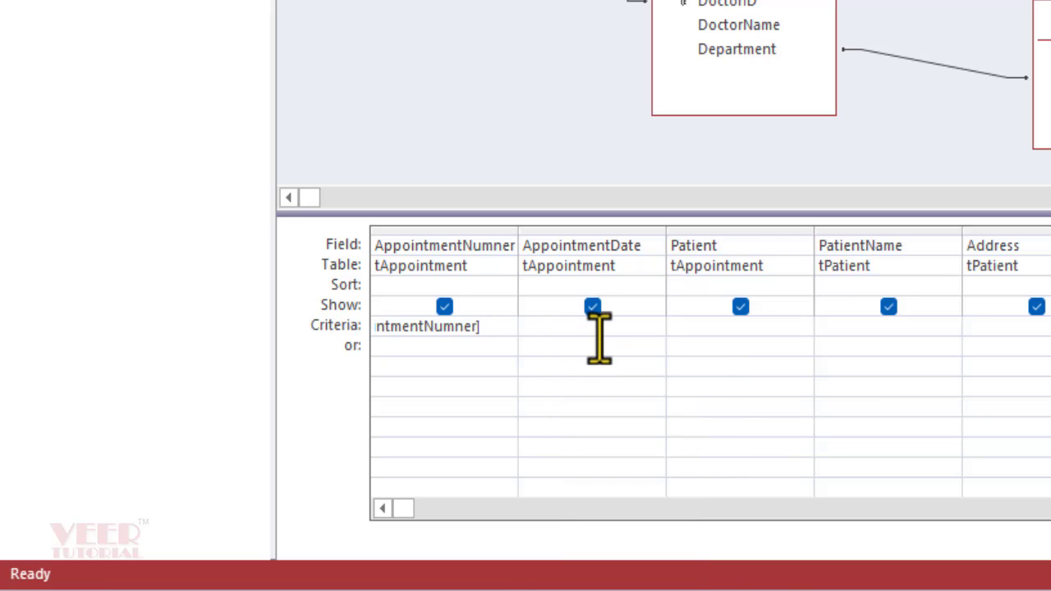
pyautogui.click(599, 329)
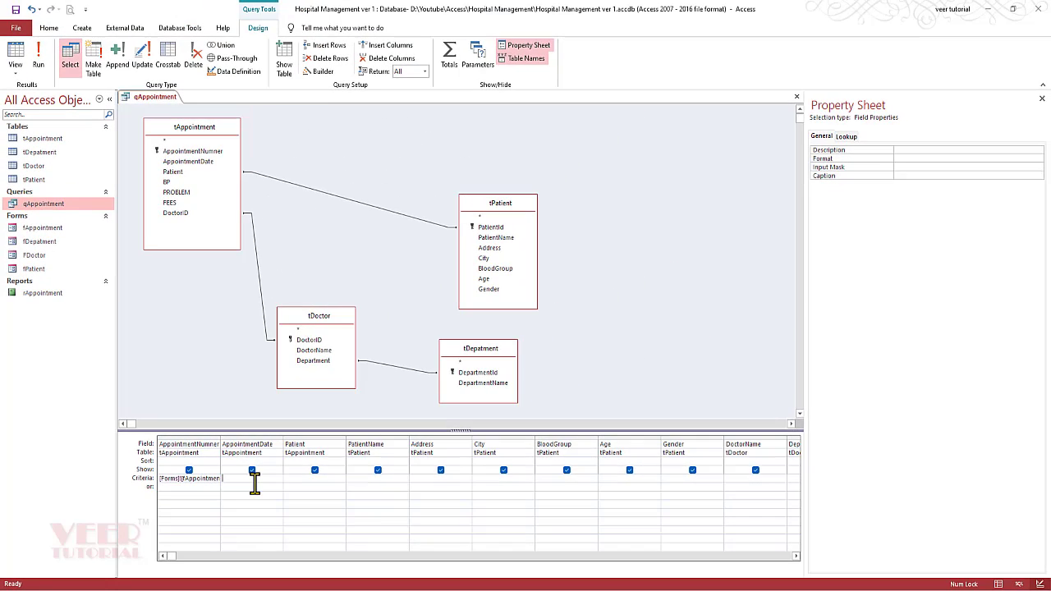
pyautogui.hotkey('ctrl', 'w')
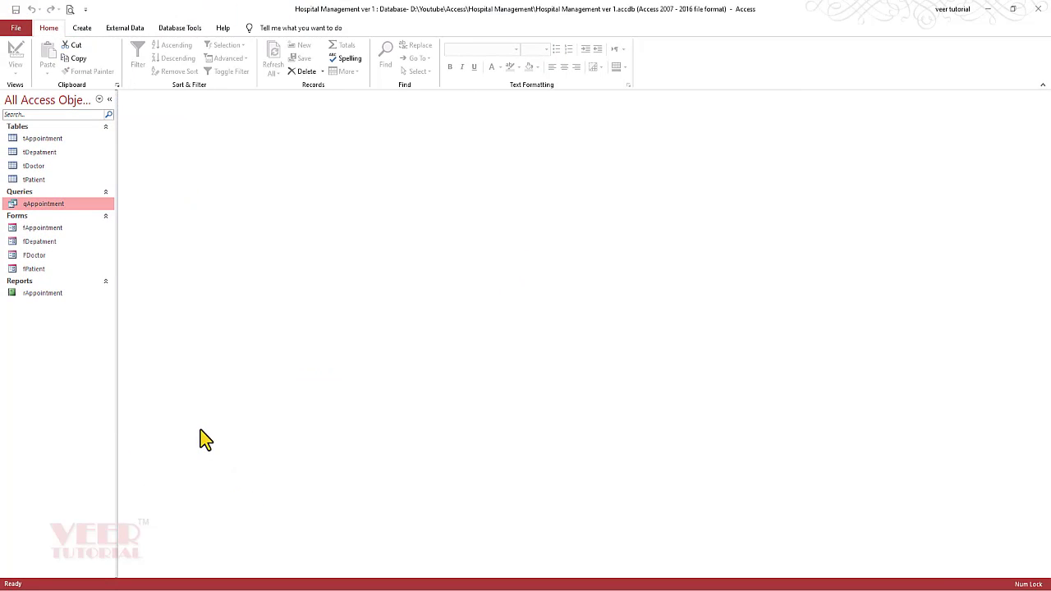
pyautogui.click(55, 231)
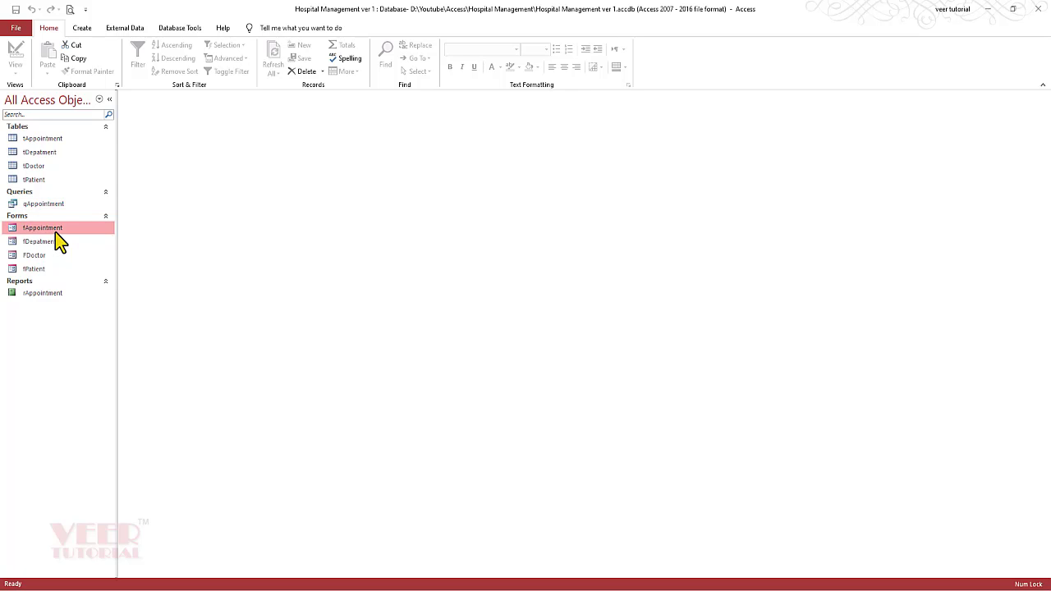
pyautogui.doubleClick(55, 231)
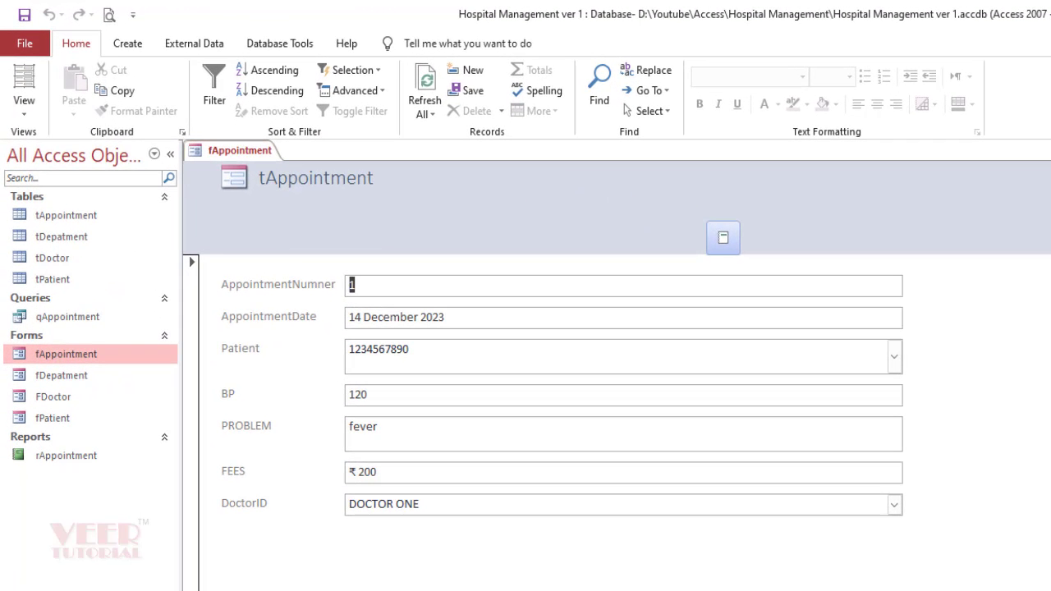
pyautogui.press('pagedown')
pyautogui.click(720, 241)
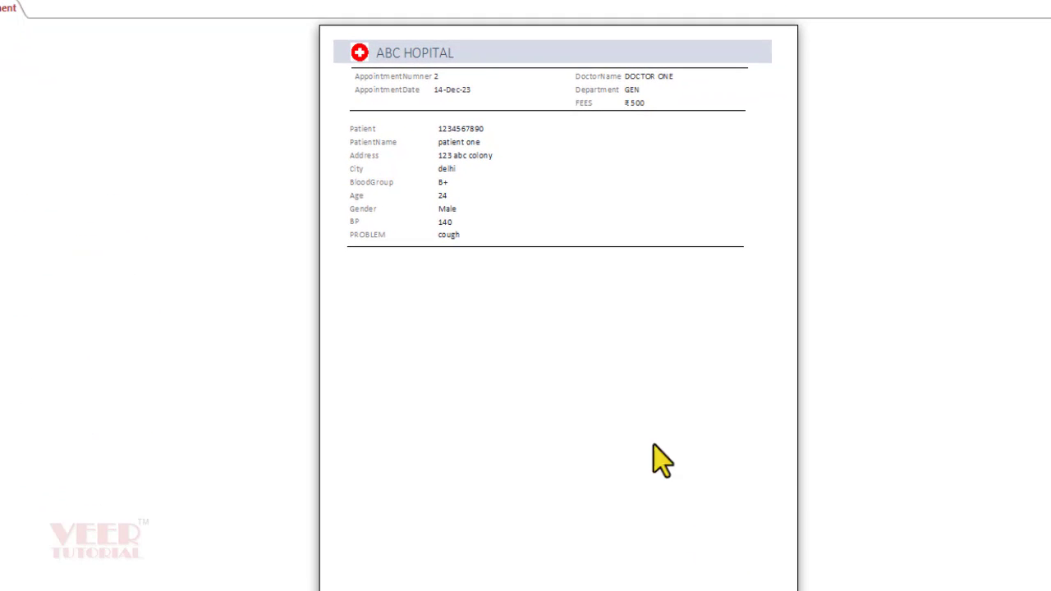
pyautogui.click(429, 59)
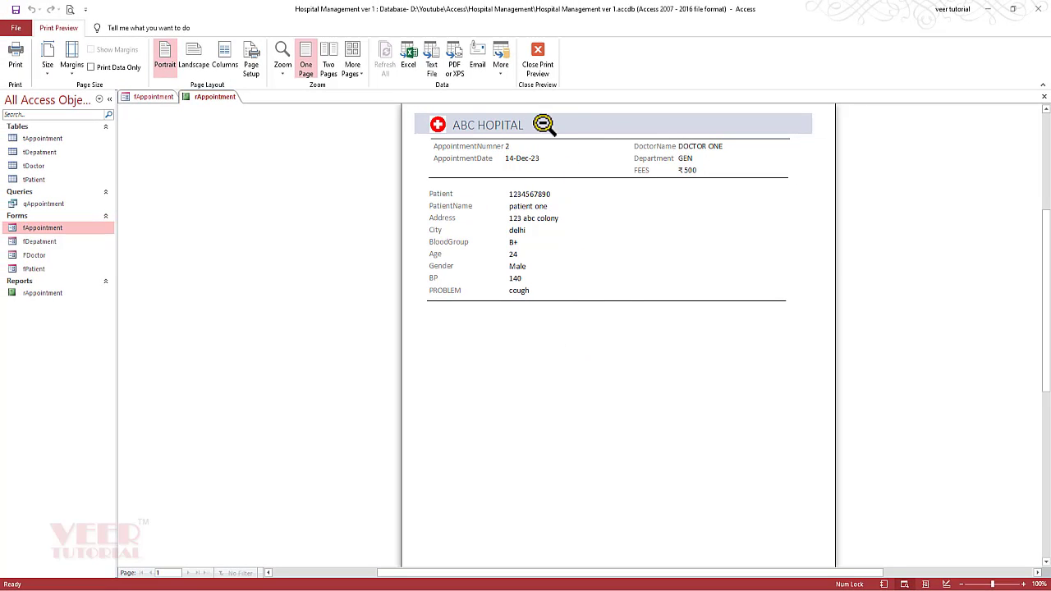
pyautogui.click(538, 62)
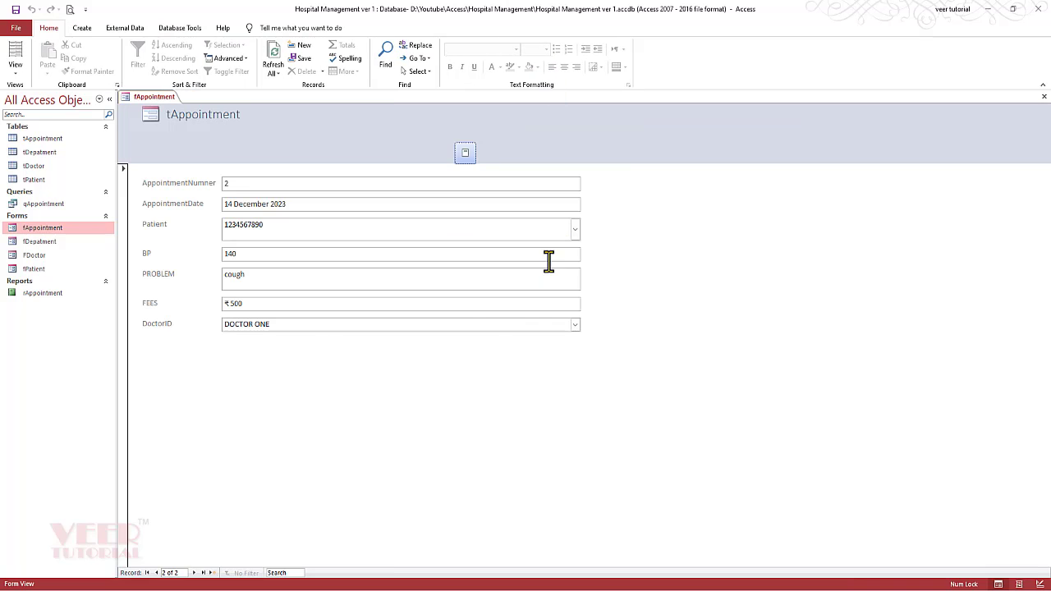
pyautogui.click(213, 572)
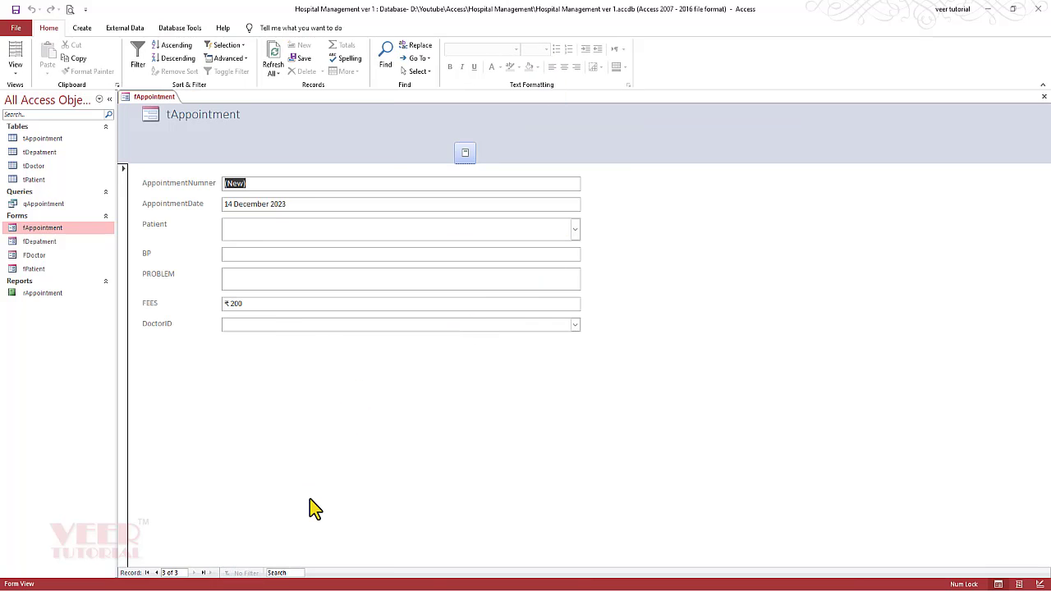
pyautogui.click(1043, 96)
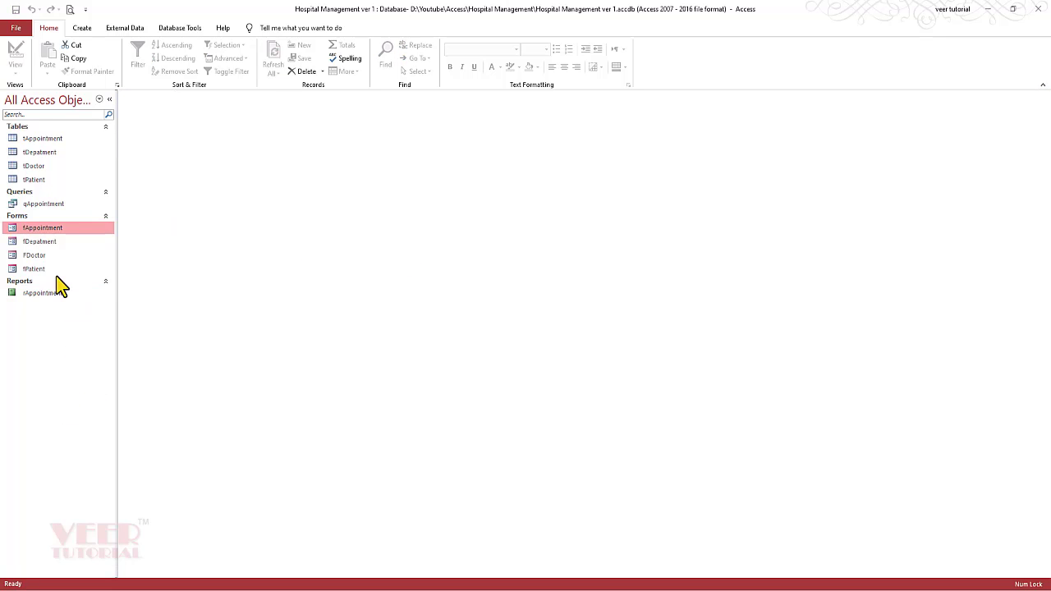
# Check the patient form, widening and saving AppointmentDate, then check and close the FDoctor form.
pyautogui.doubleClick(52, 268)
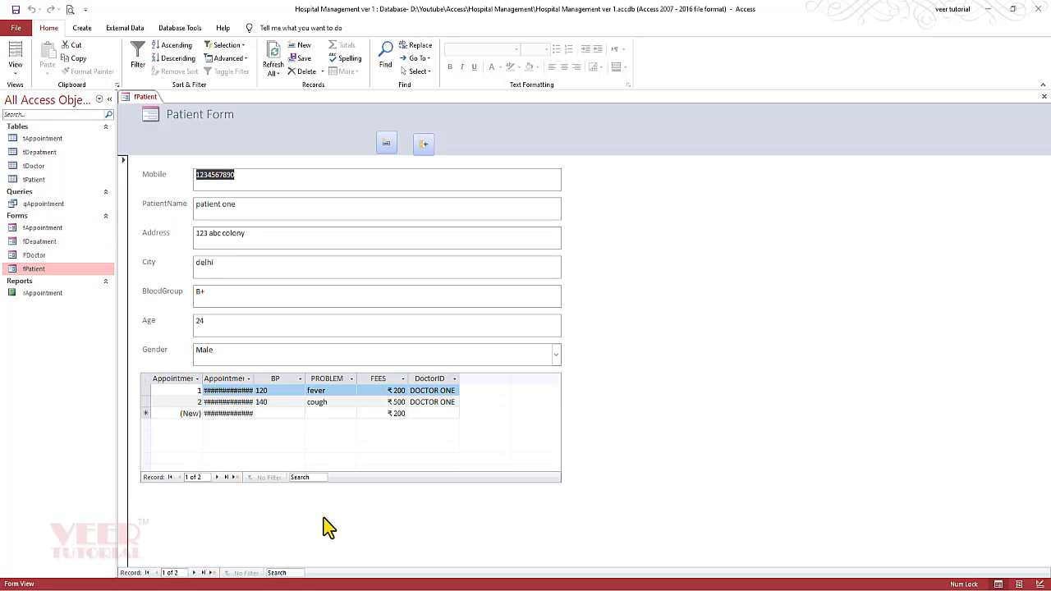
pyautogui.moveTo(255, 376); pyautogui.dragTo(293, 376)
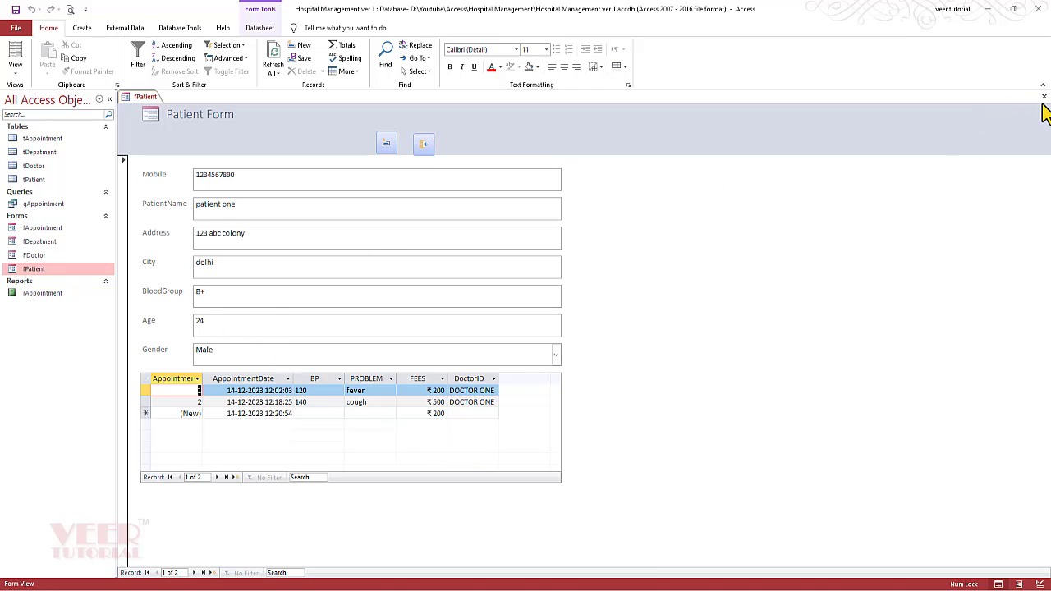
pyautogui.click(422, 144)
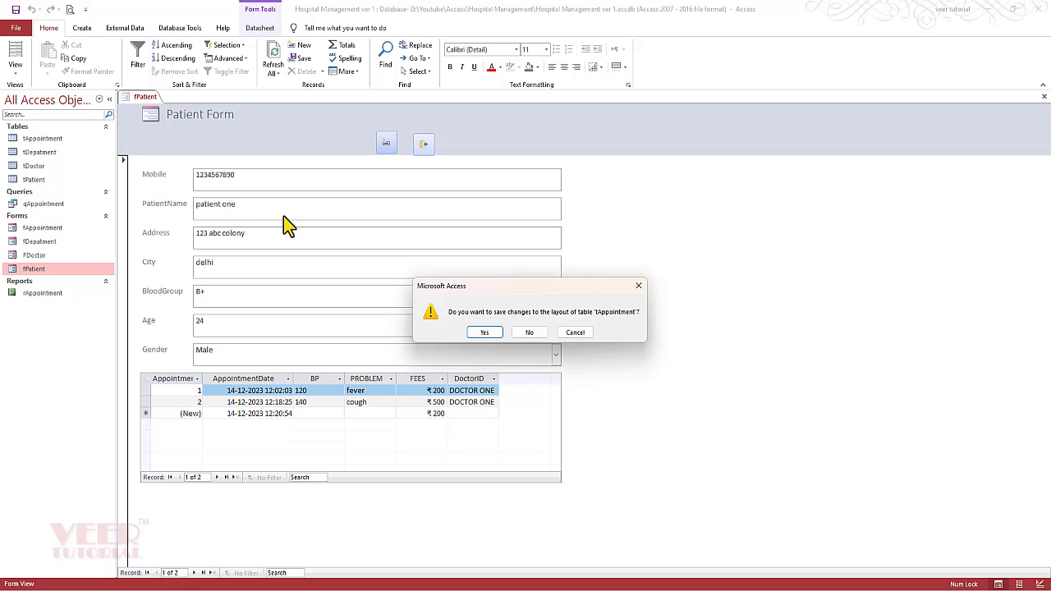
pyautogui.click(483, 333)
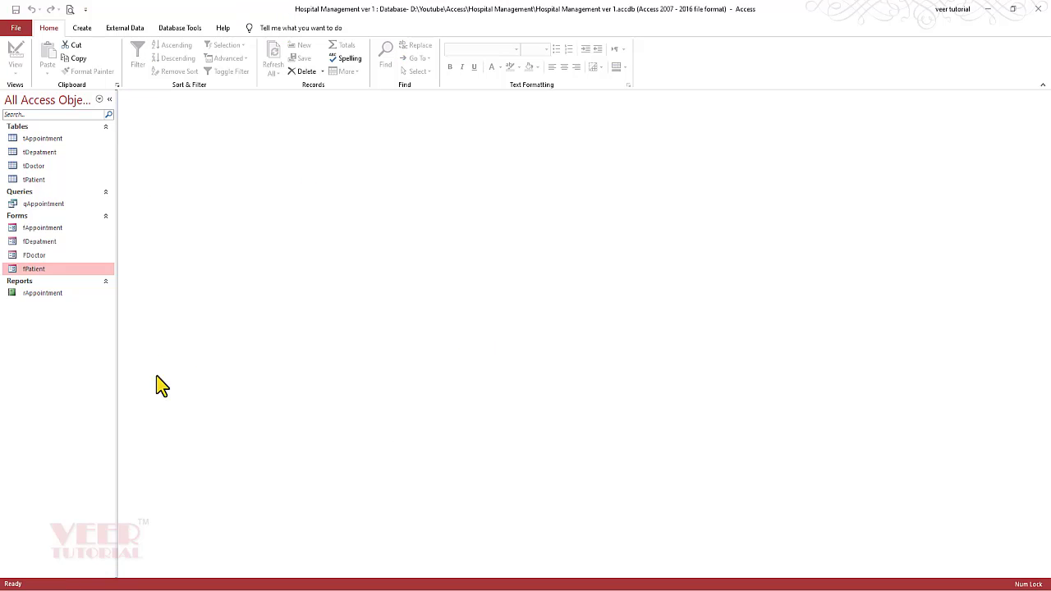
pyautogui.doubleClick(55, 256)
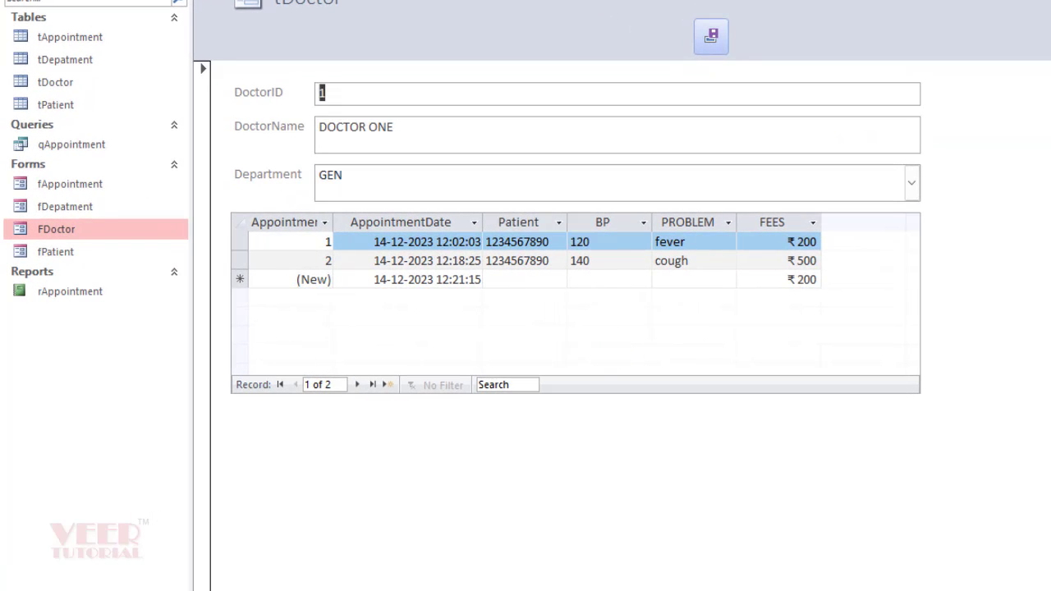
pyautogui.click(1043, 100)
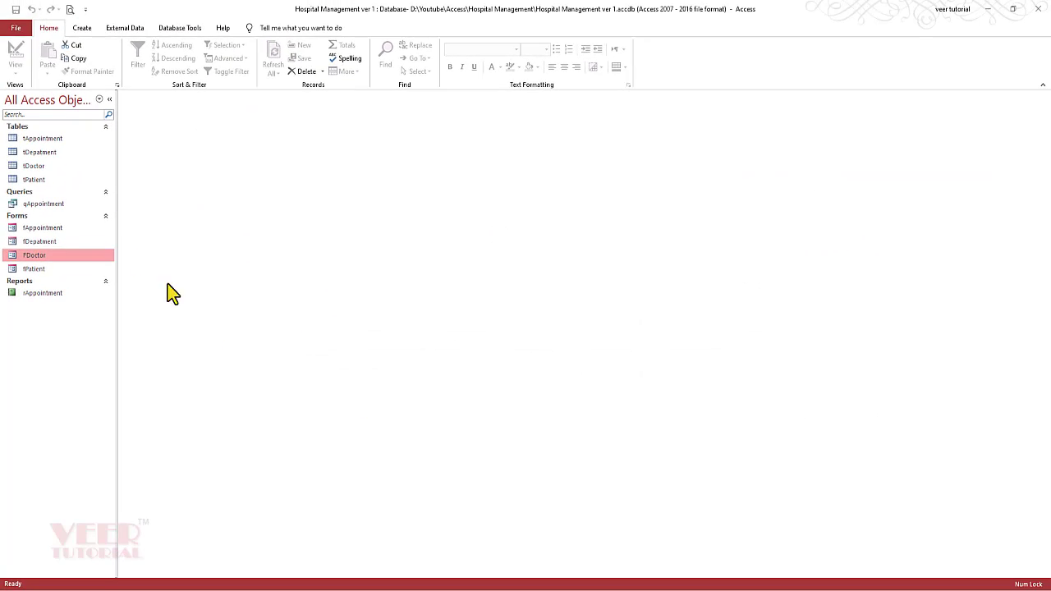
# Paste a copy of qAppointment and save it under the name AppointmentDoc.
pyautogui.click(75, 206)
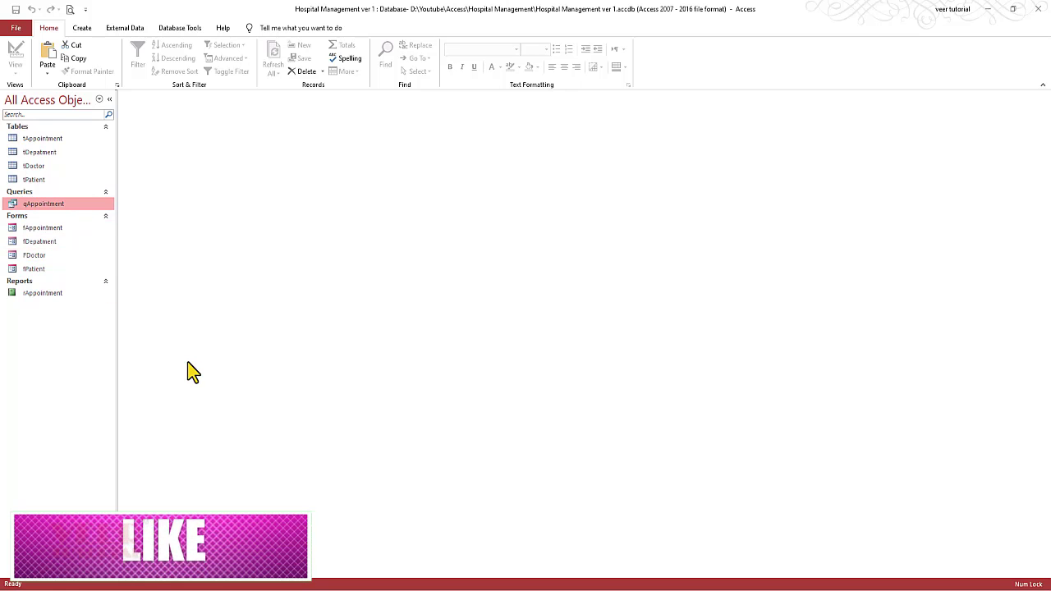
pyautogui.hotkey('ctrl', 'v')
pyautogui.click(481, 209)
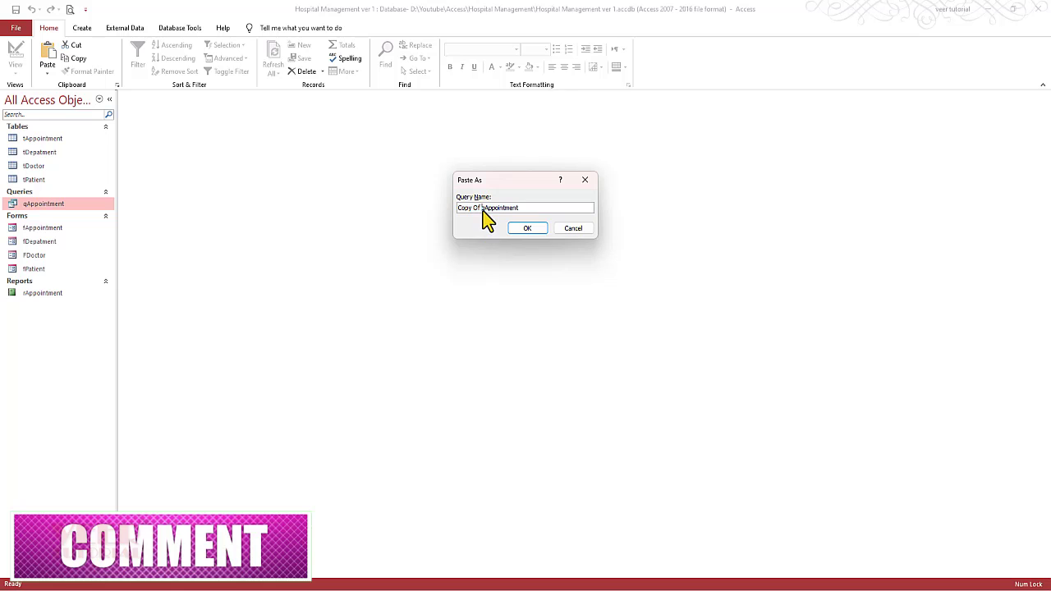
pyautogui.moveTo(481, 208); pyautogui.dragTo(458, 208)
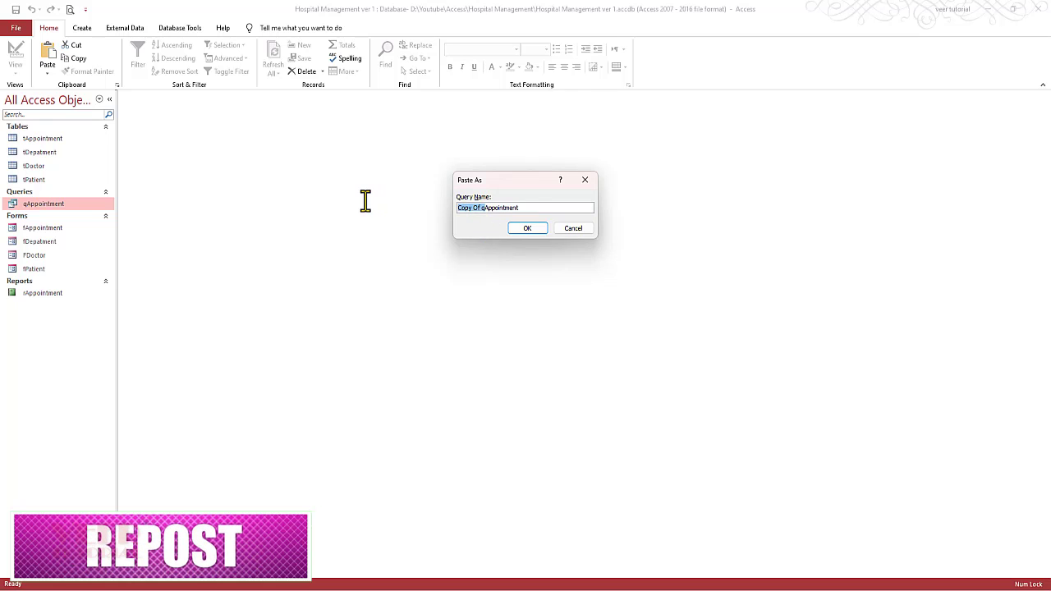
pyautogui.press('BackSpace')
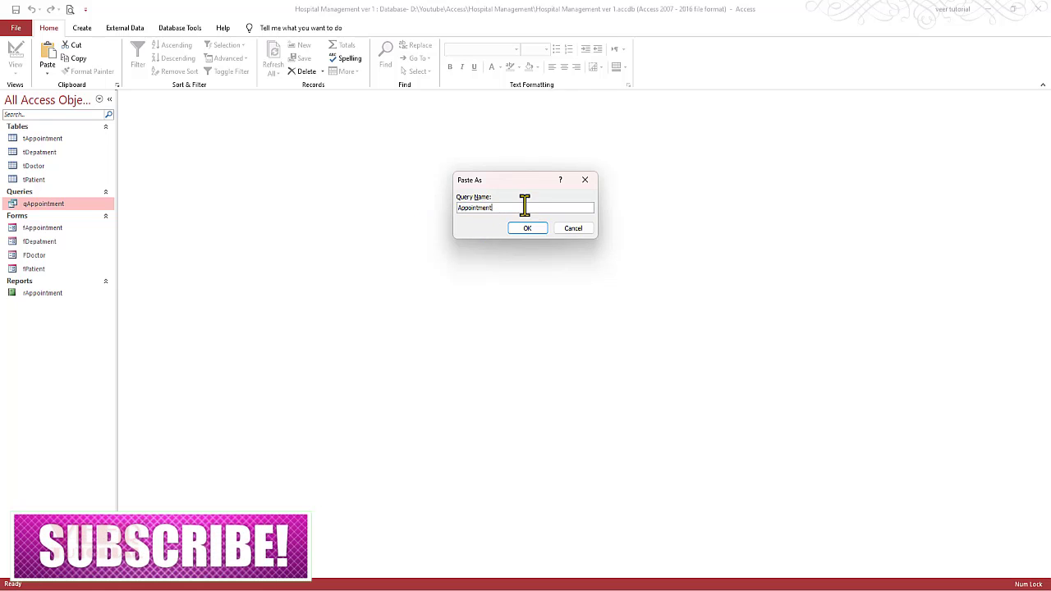
pyautogui.write('Doc')
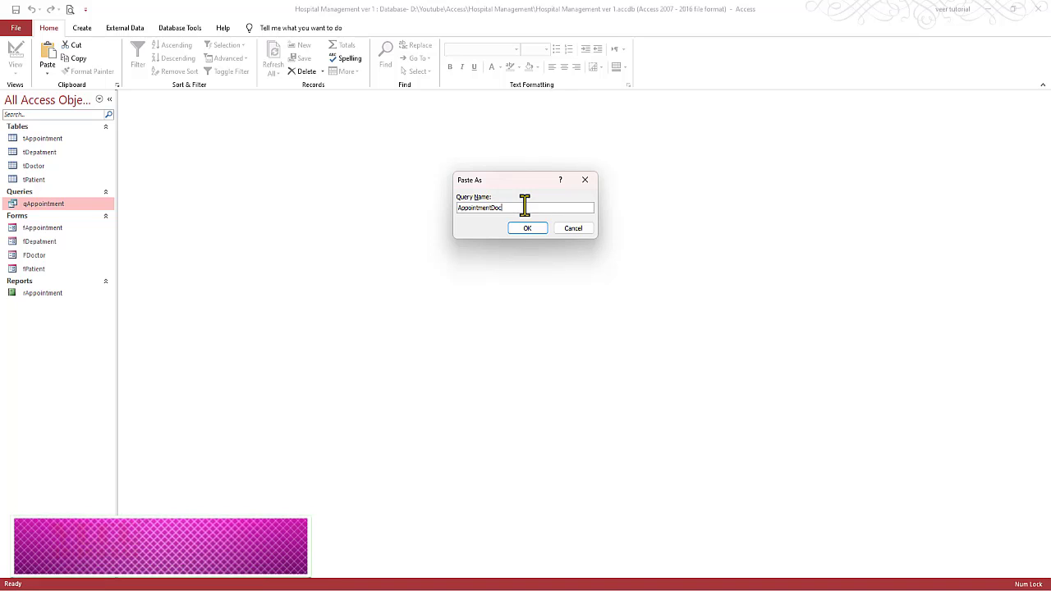
pyautogui.click(533, 229)
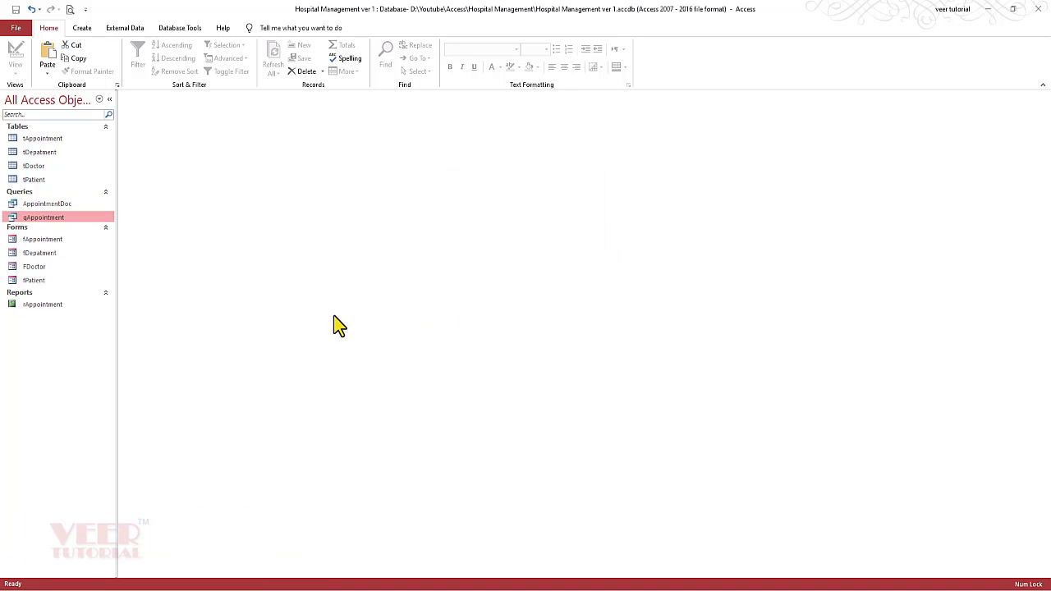
pyautogui.click(79, 206)
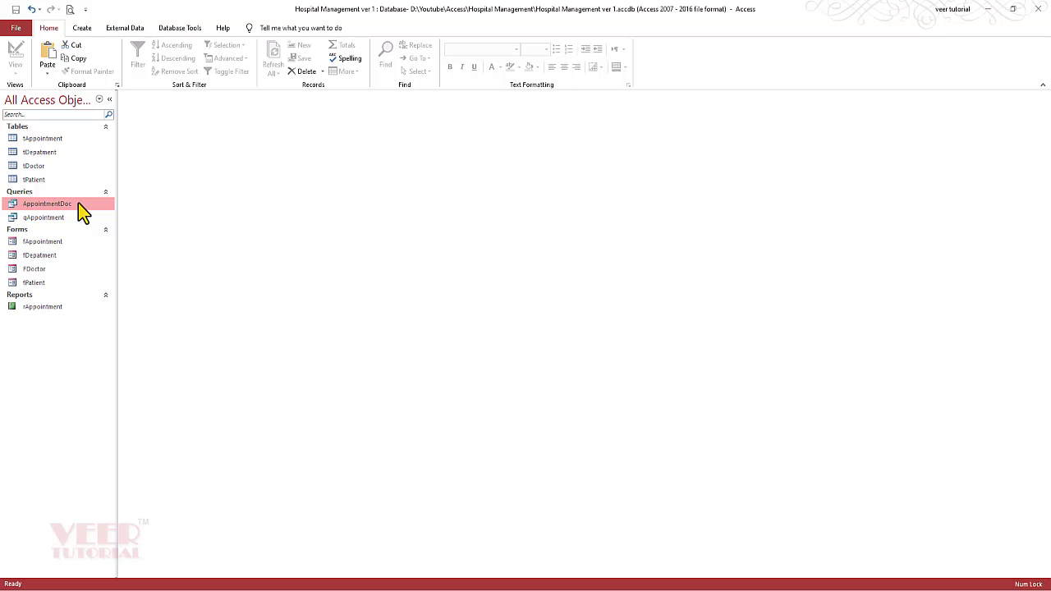
# In AppointmentDoc's design, delete the Patient, Address-through-Gender, BP and PROBLEM columns.
pyautogui.rightClick(80, 205)
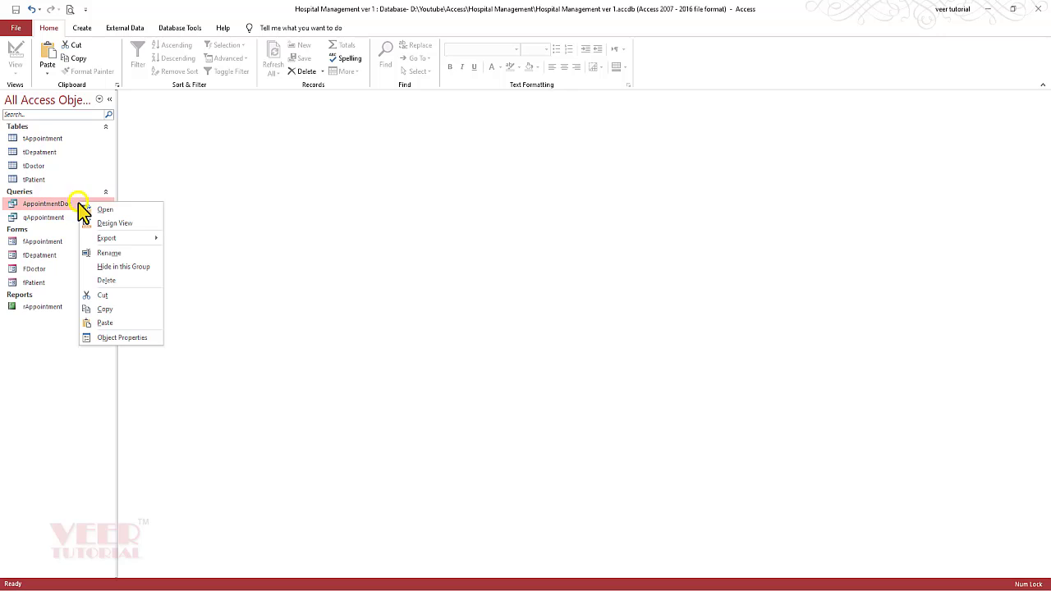
pyautogui.click(119, 225)
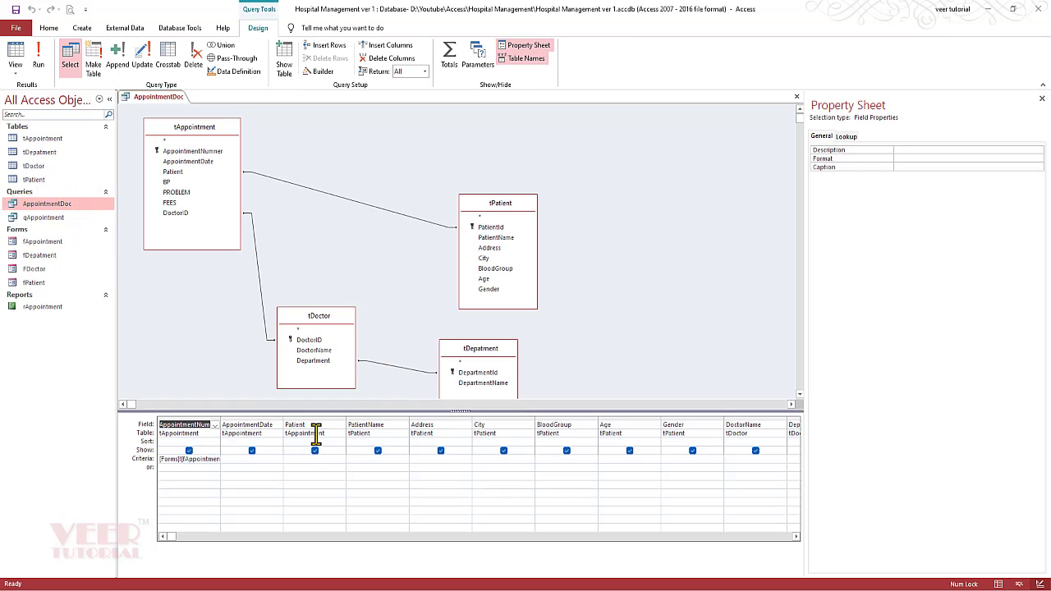
pyautogui.click(325, 421)
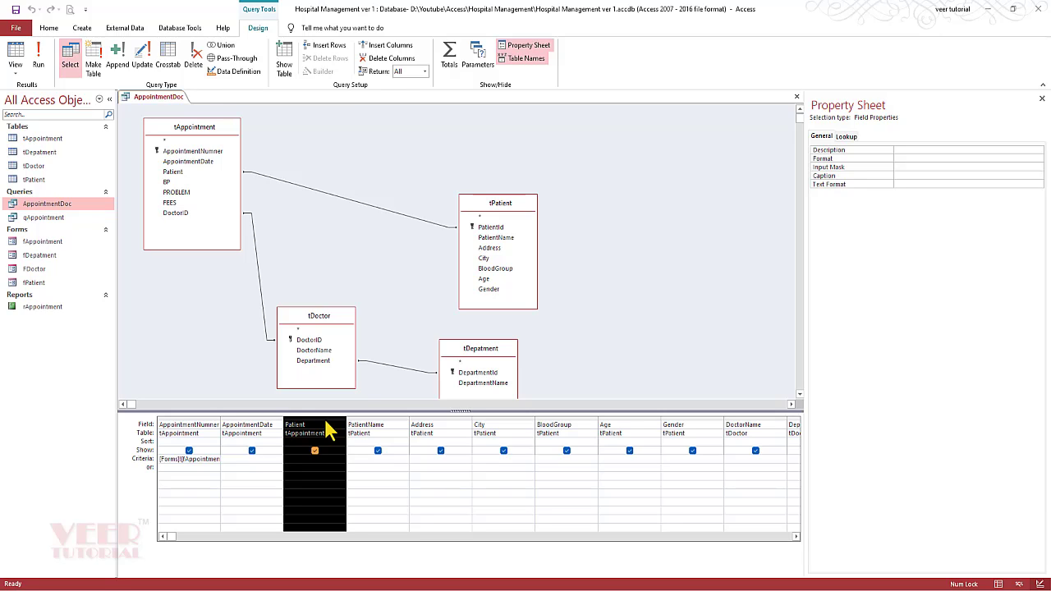
pyautogui.press('Delete')
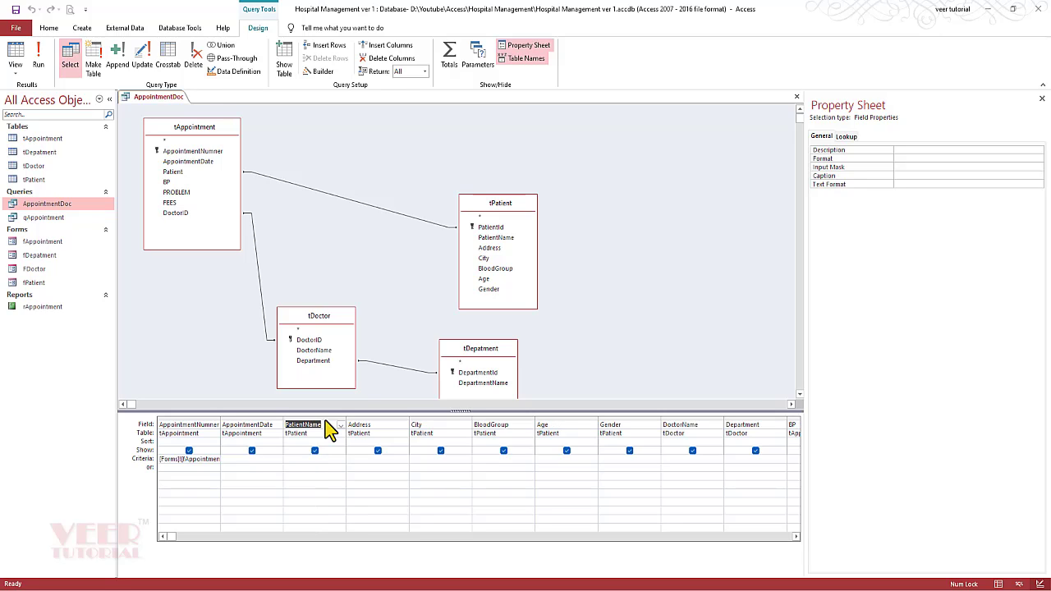
pyautogui.moveTo(383, 416); pyautogui.dragTo(622, 415)
pyautogui.press('Delete')
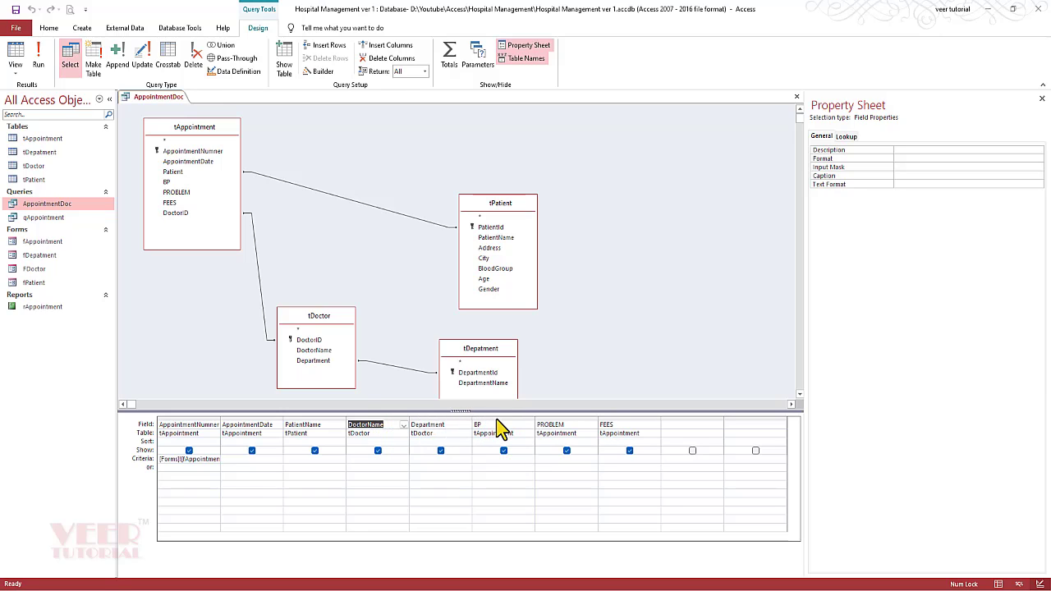
pyautogui.moveTo(494, 417); pyautogui.dragTo(556, 417)
pyautogui.press('Delete')
# Clear the first column's form-based criteria and run the query.
pyautogui.click(596, 347)
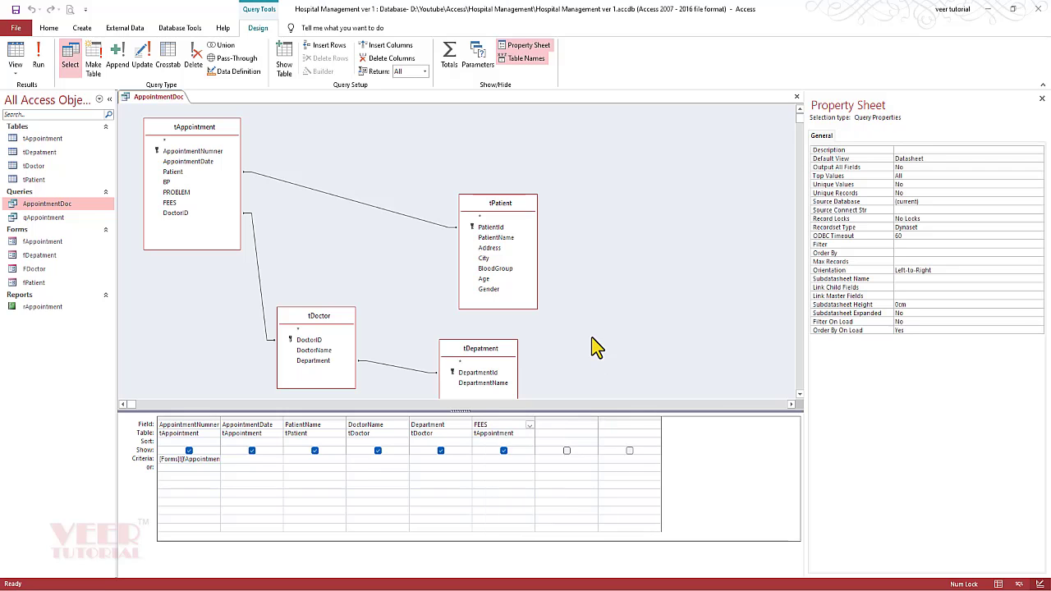
pyautogui.click(189, 458)
pyautogui.press('Right')
pyautogui.press('Right')
pyautogui.press('Right')
pyautogui.press('Right')
pyautogui.press('Right')
pyautogui.press('Right')
pyautogui.press('Right')
pyautogui.press('Right')
pyautogui.press('Right')
pyautogui.press('Right')
pyautogui.press('Right')
pyautogui.press('Right')
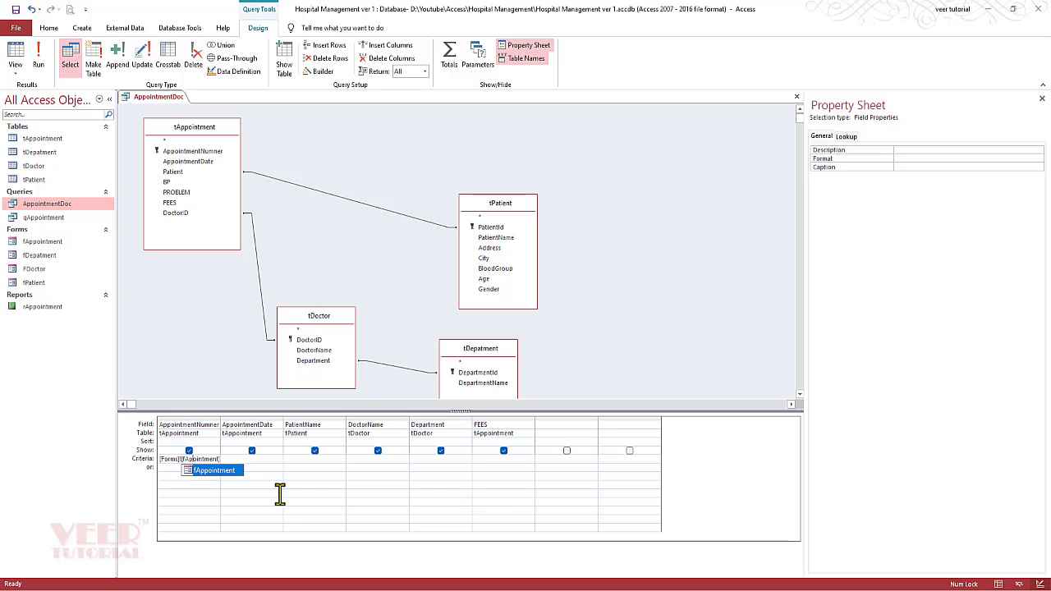
pyautogui.press('BackSpace')
pyautogui.press('BackSpace')
pyautogui.press('BackSpace')
pyautogui.press('BackSpace')
pyautogui.press('BackSpace')
pyautogui.press('BackSpace')
pyautogui.press('BackSpace')
pyautogui.press('BackSpace')
pyautogui.press('BackSpace')
pyautogui.press('BackSpace')
pyautogui.press('BackSpace')
pyautogui.press('BackSpace')
pyautogui.press('BackSpace')
pyautogui.press('BackSpace')
pyautogui.press('BackSpace')
pyautogui.press('BackSpace')
pyautogui.press('BackSpace')
pyautogui.press('BackSpace')
pyautogui.press('BackSpace')
pyautogui.press('BackSpace')
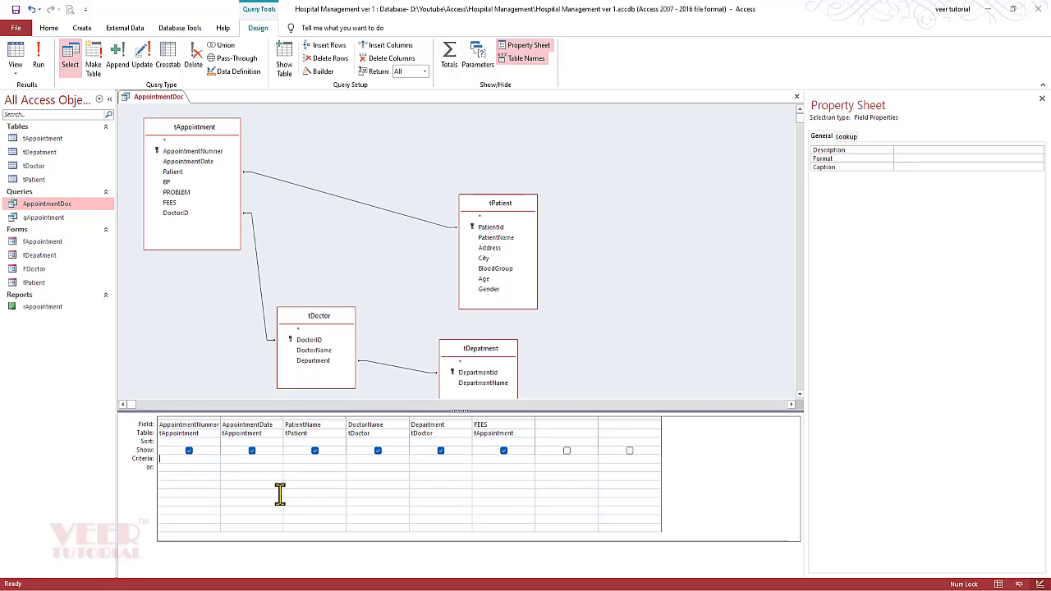
pyautogui.press('Tab')
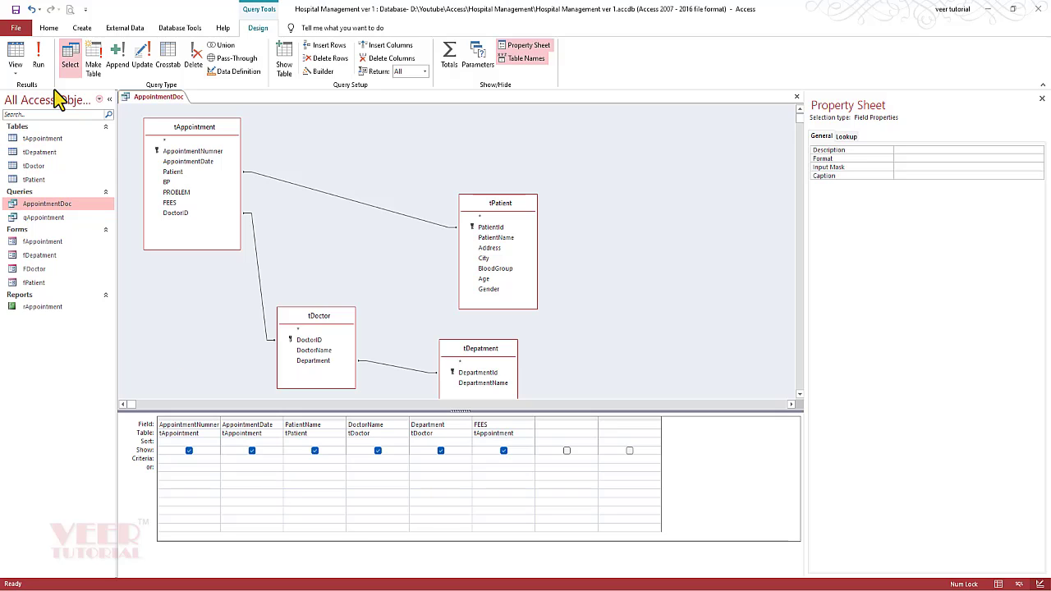
pyautogui.click(38, 59)
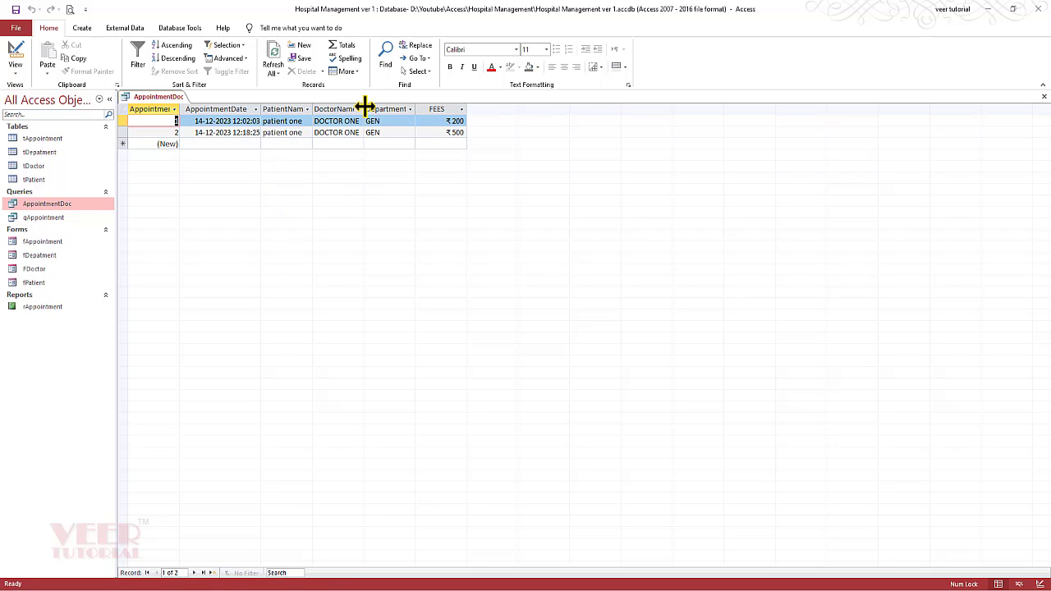
# Widen DoctorName, check the AppointmentDate, DoctorName and Department filters, then show External Data options.
pyautogui.moveTo(363, 110); pyautogui.dragTo(438, 112)
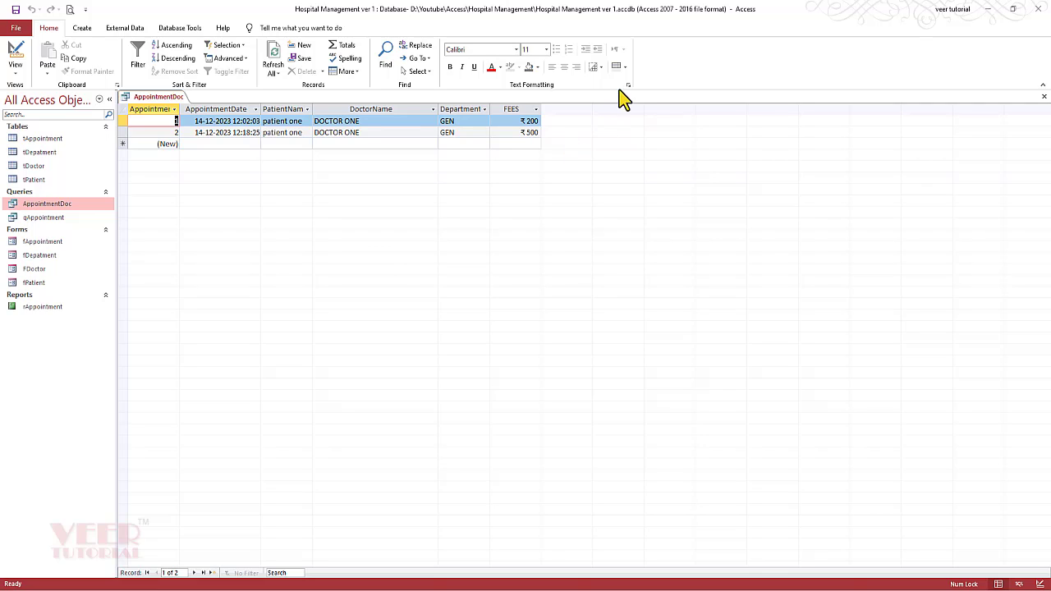
pyautogui.click(256, 109)
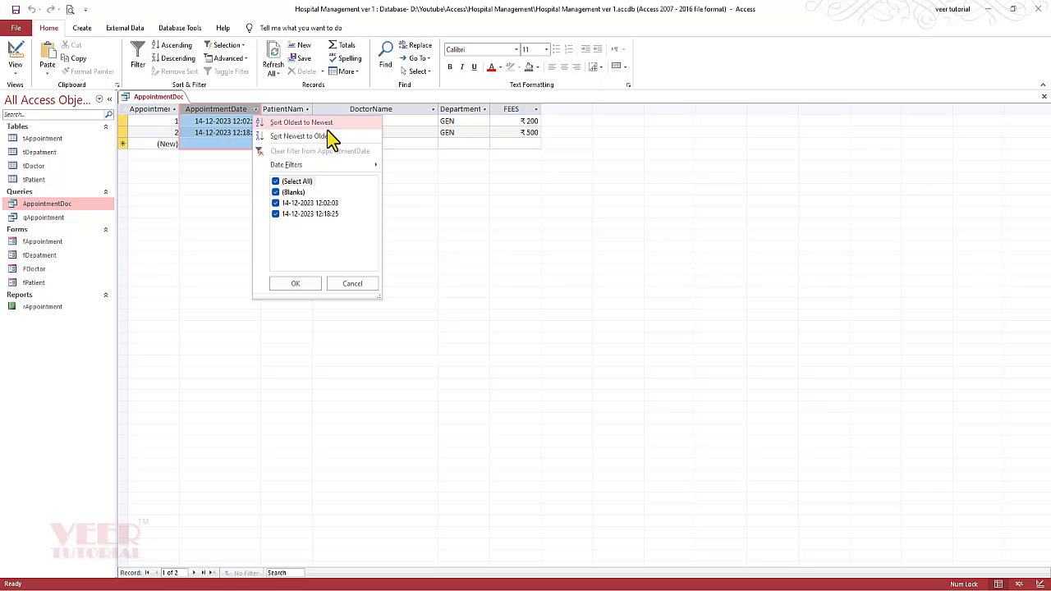
pyautogui.click(418, 134)
pyautogui.click(433, 109)
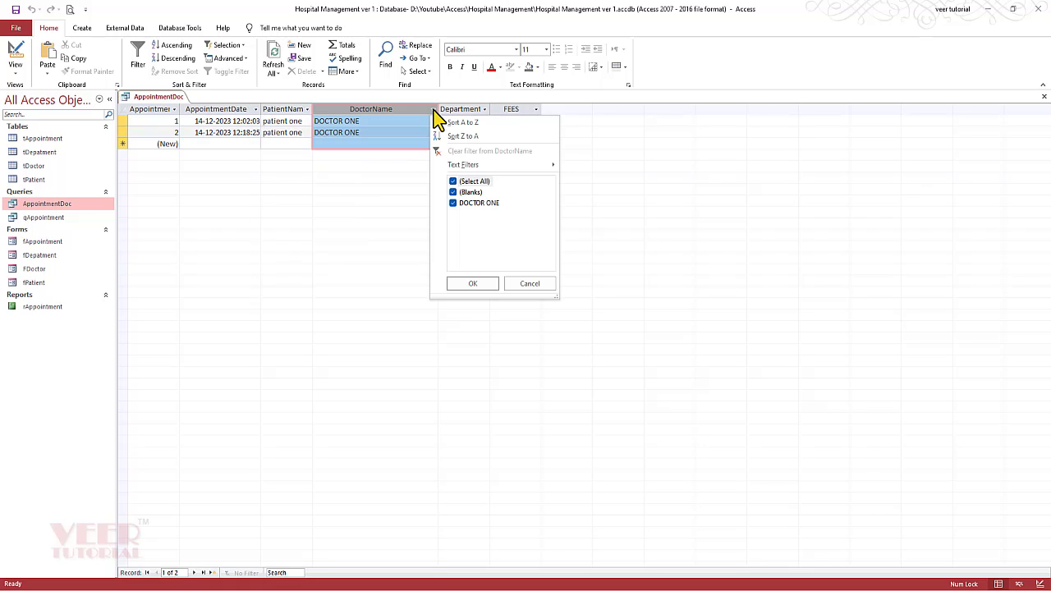
pyautogui.click(434, 114)
pyautogui.click(484, 109)
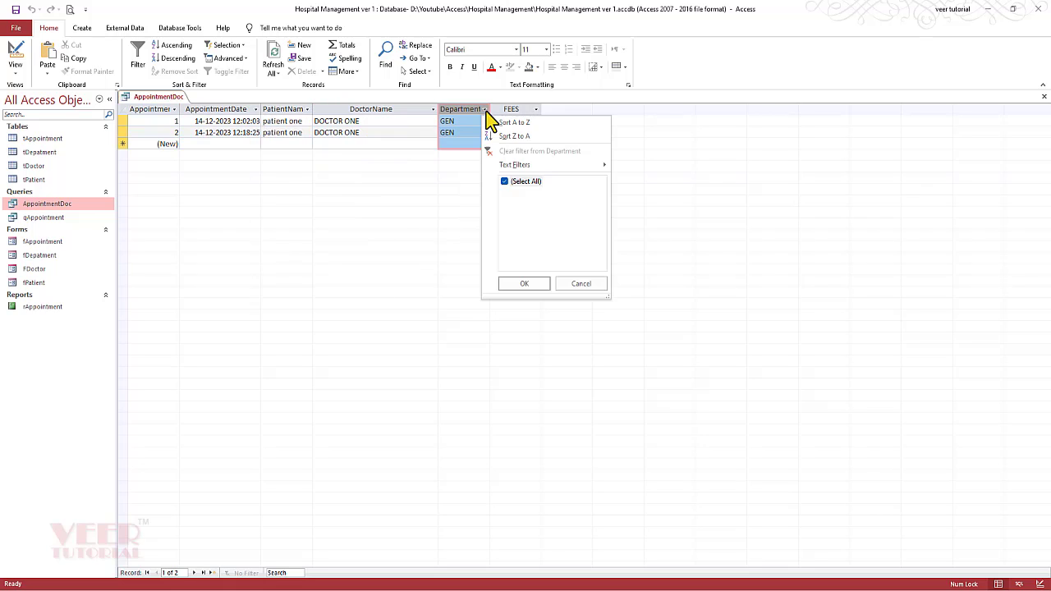
pyautogui.click(694, 163)
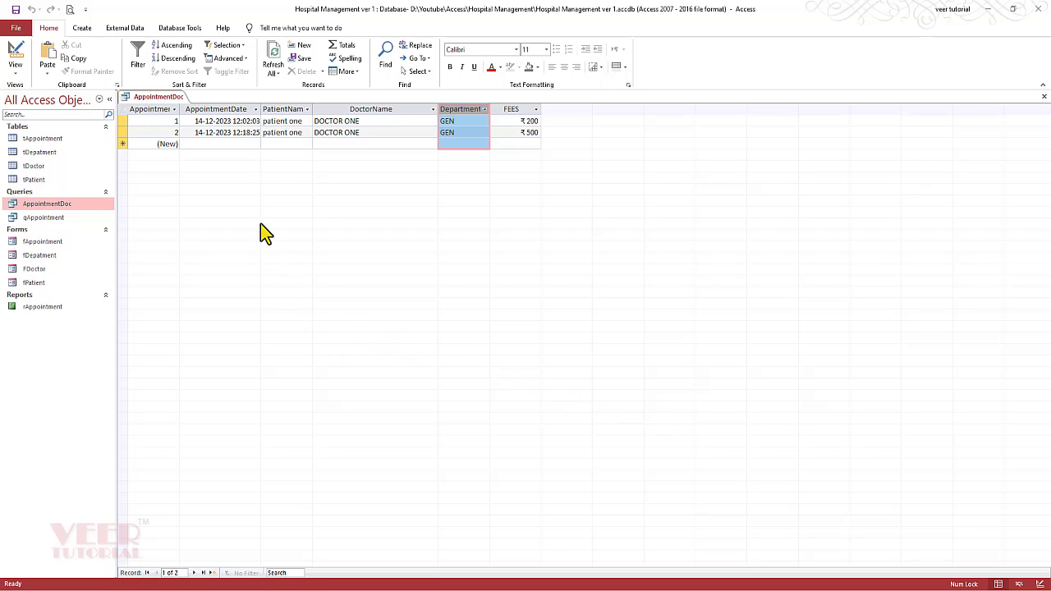
pyautogui.click(127, 29)
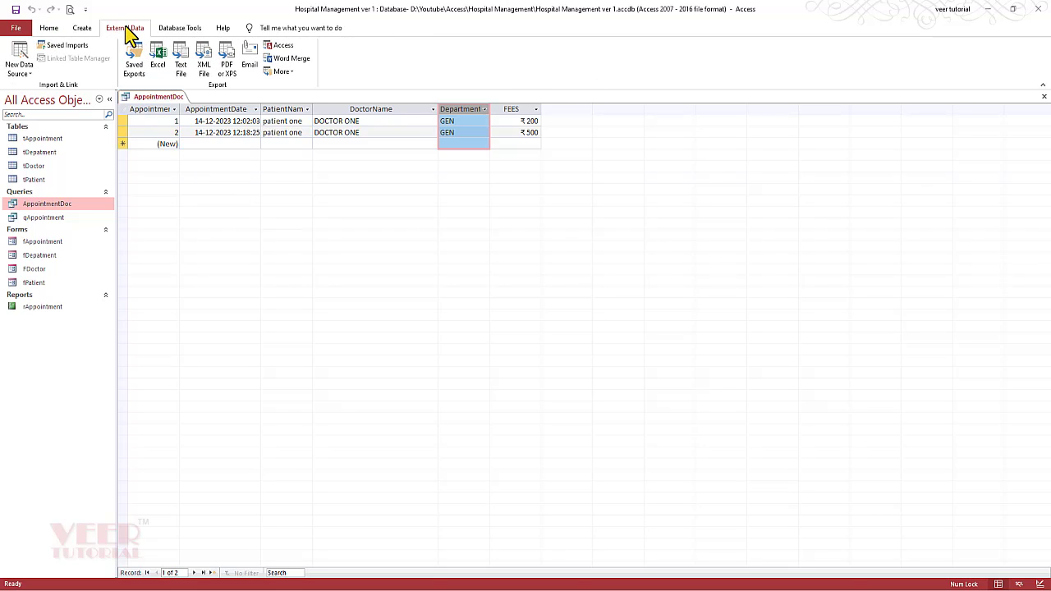